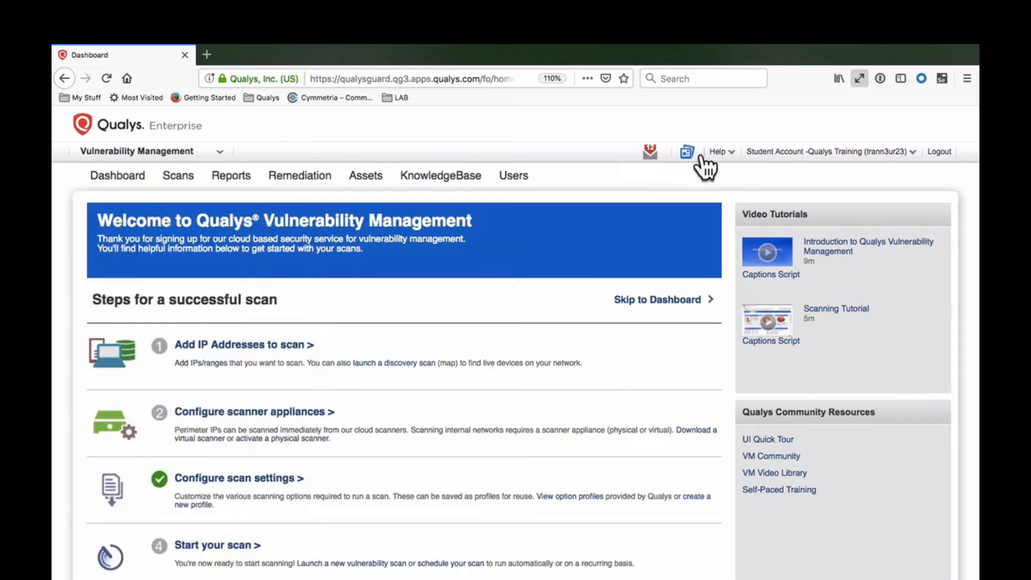
Search the online help for "report template" and view the Configure Report Templates article, closing the help when finished.
click(721, 153)
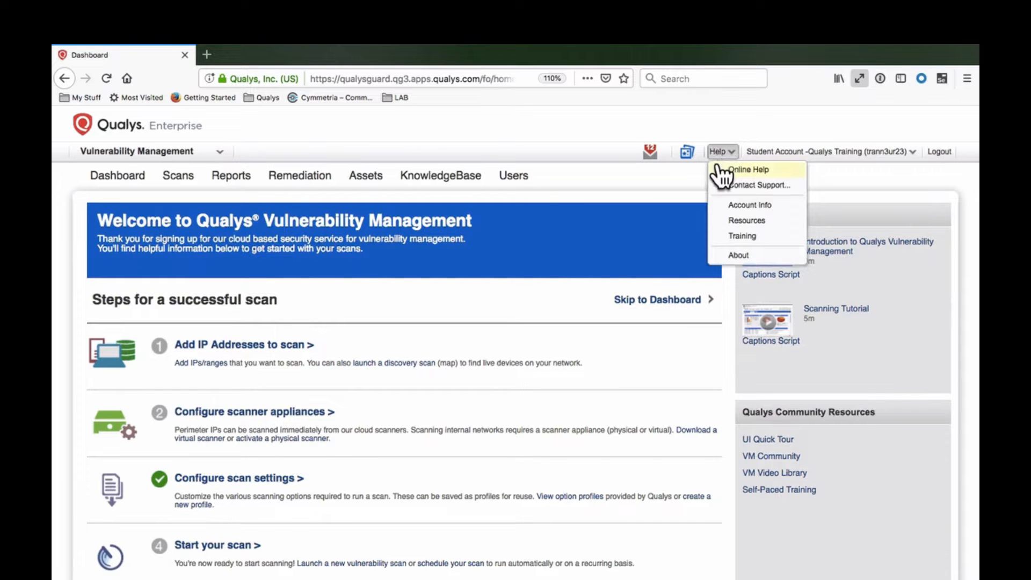
click(715, 171)
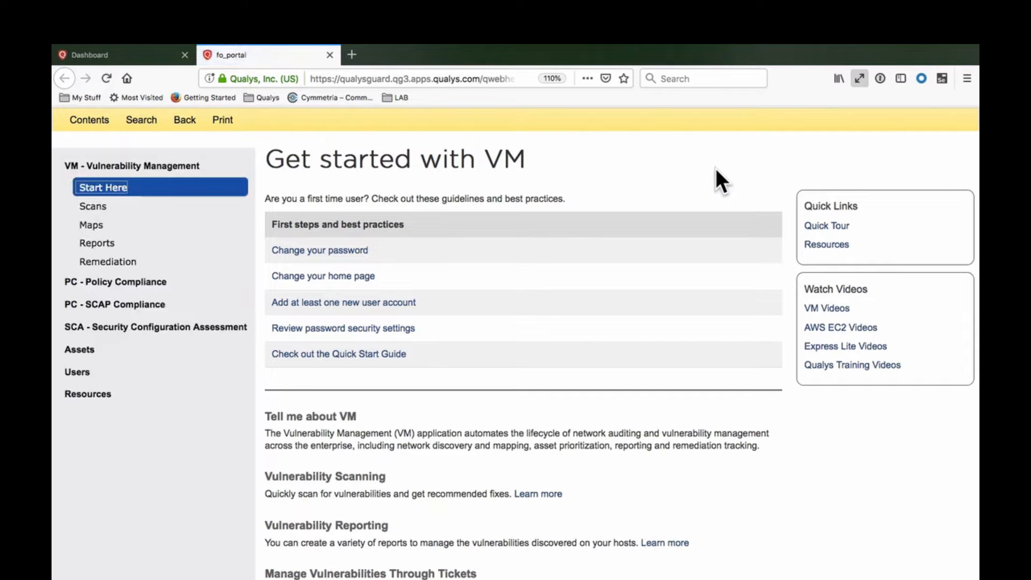
click(144, 125)
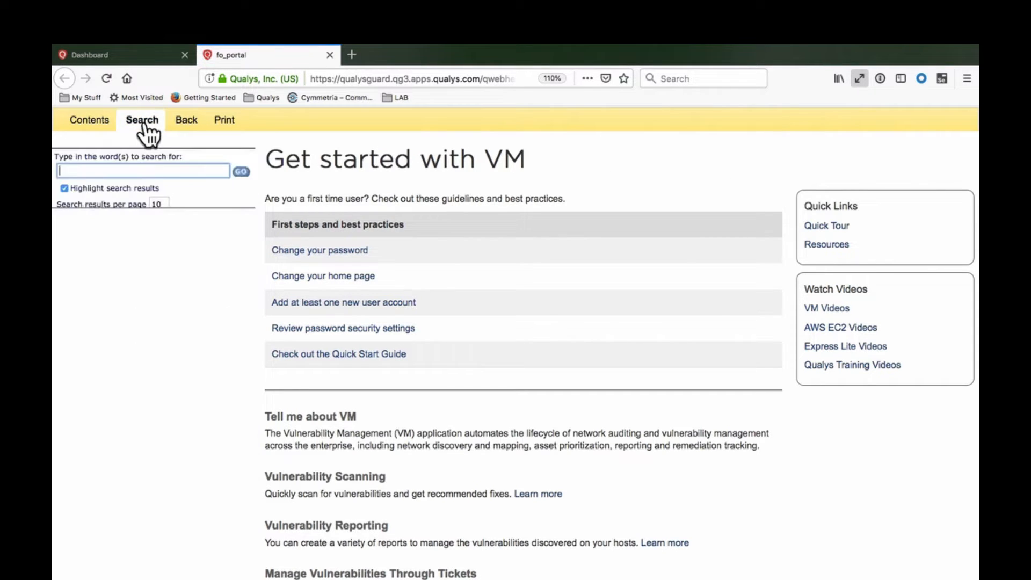
click(148, 170)
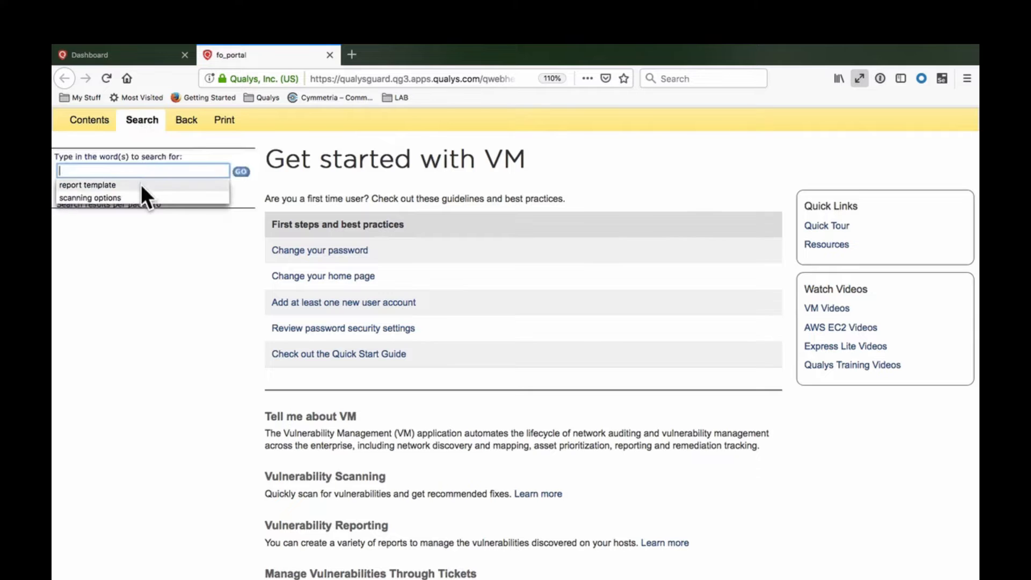
click(141, 185)
click(239, 172)
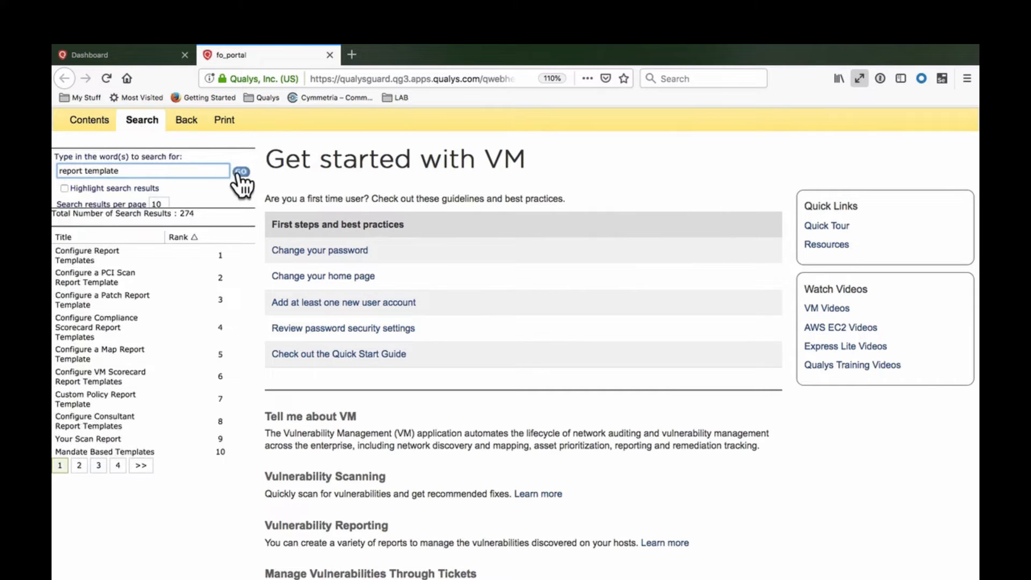
click(109, 255)
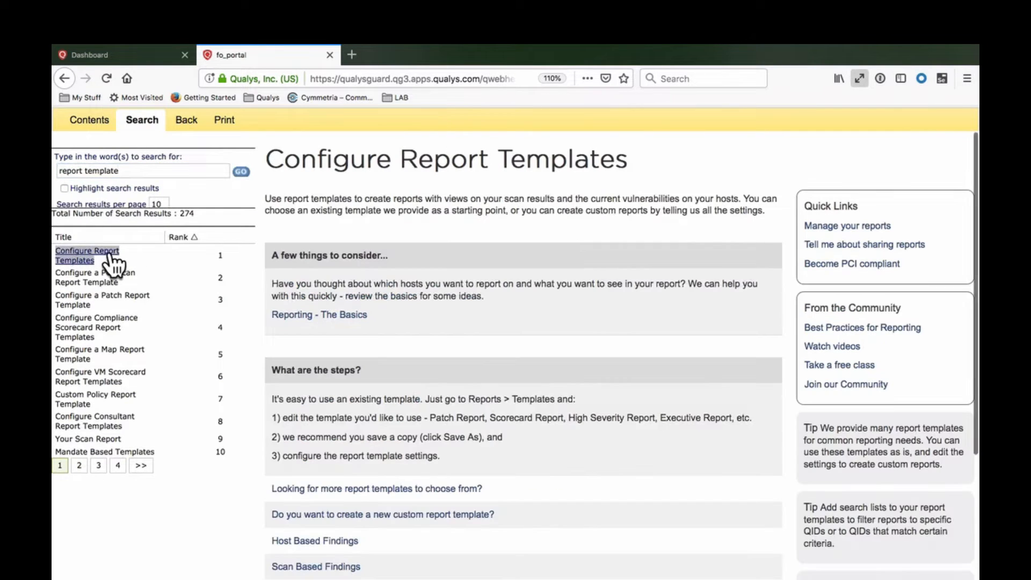
click(330, 54)
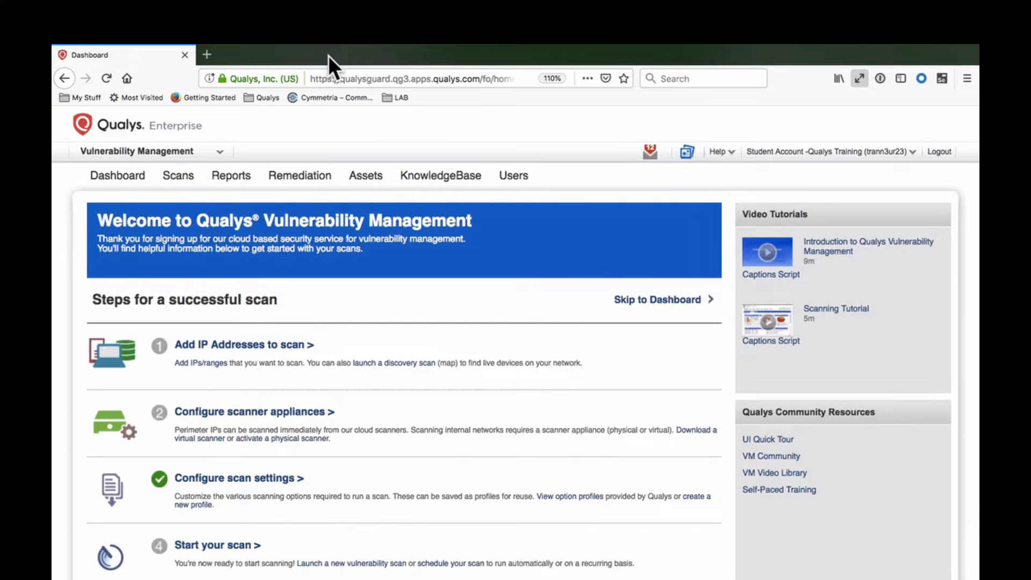
Examine the restricted access and password security options in the Security Setup for users.
click(507, 175)
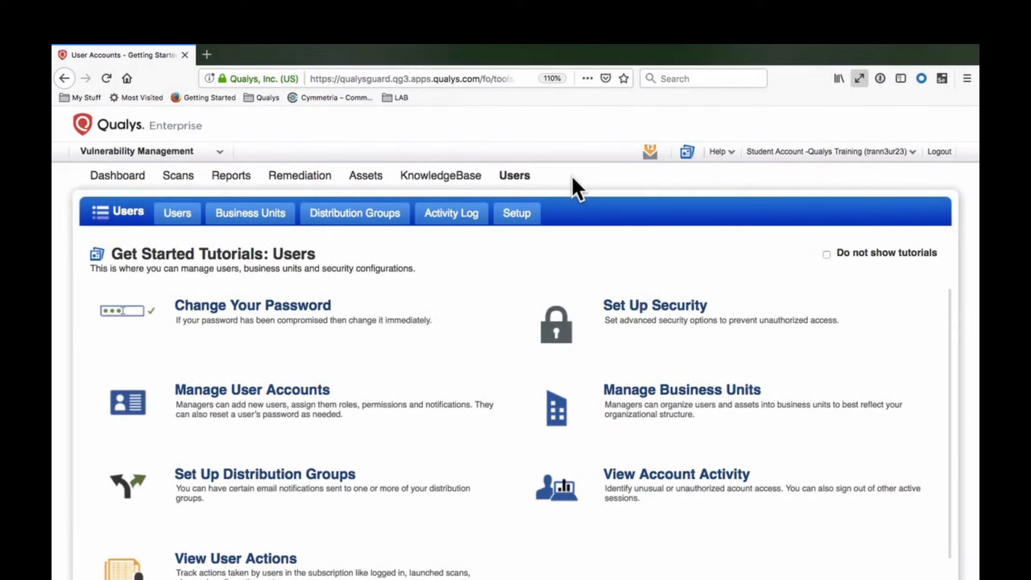
click(527, 213)
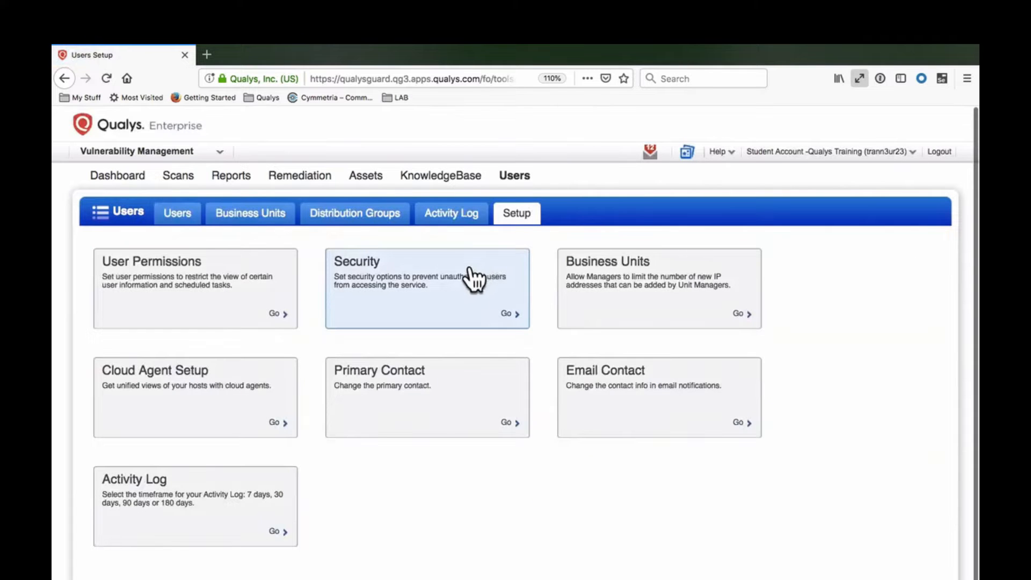
click(449, 297)
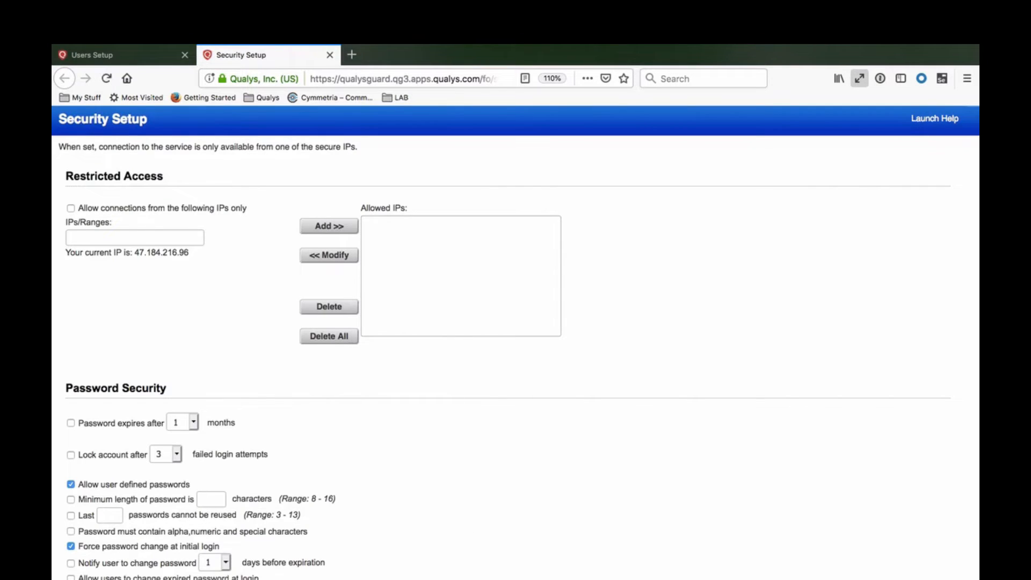
scroll(515, 344, down, 12)
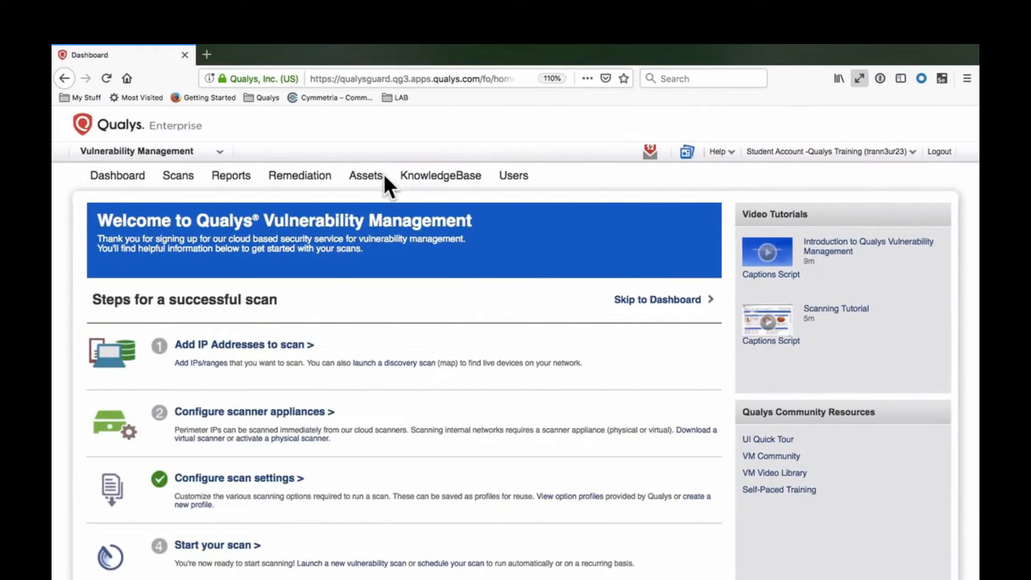
Add the IP tracked host range 64.41.200.243-64.41.200.250 to the host assets and open the range's information.
click(380, 178)
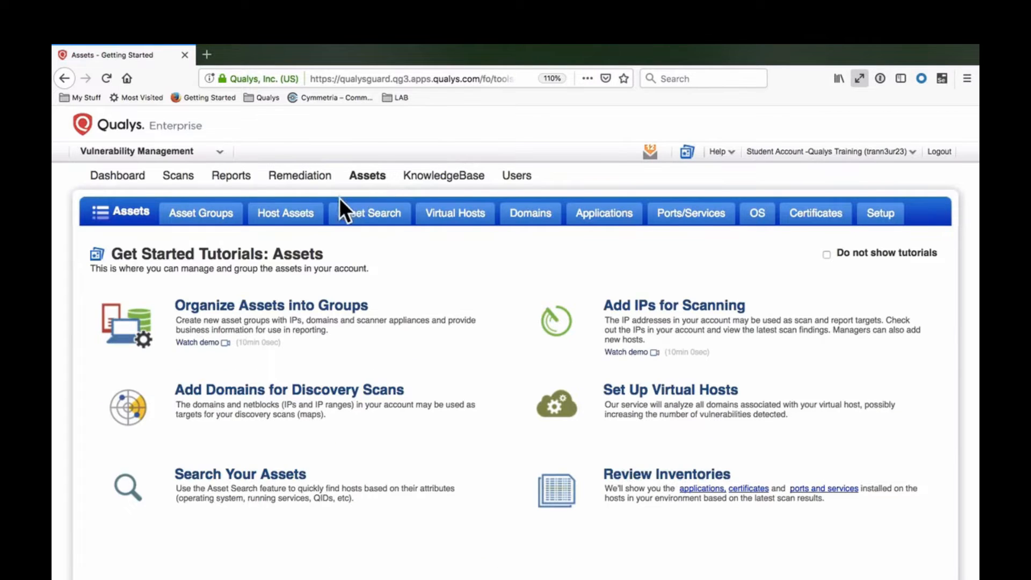
click(313, 216)
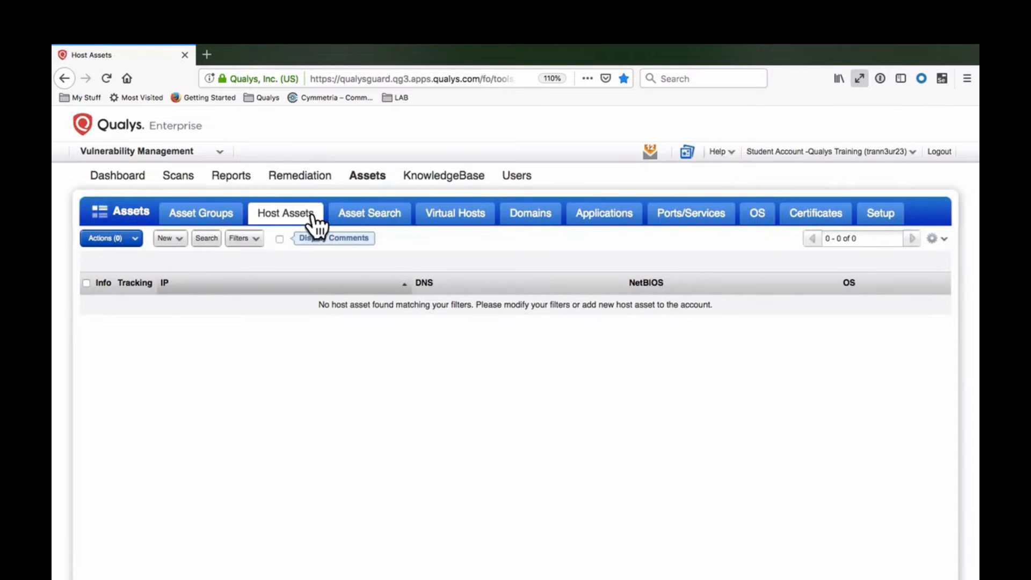
click(180, 238)
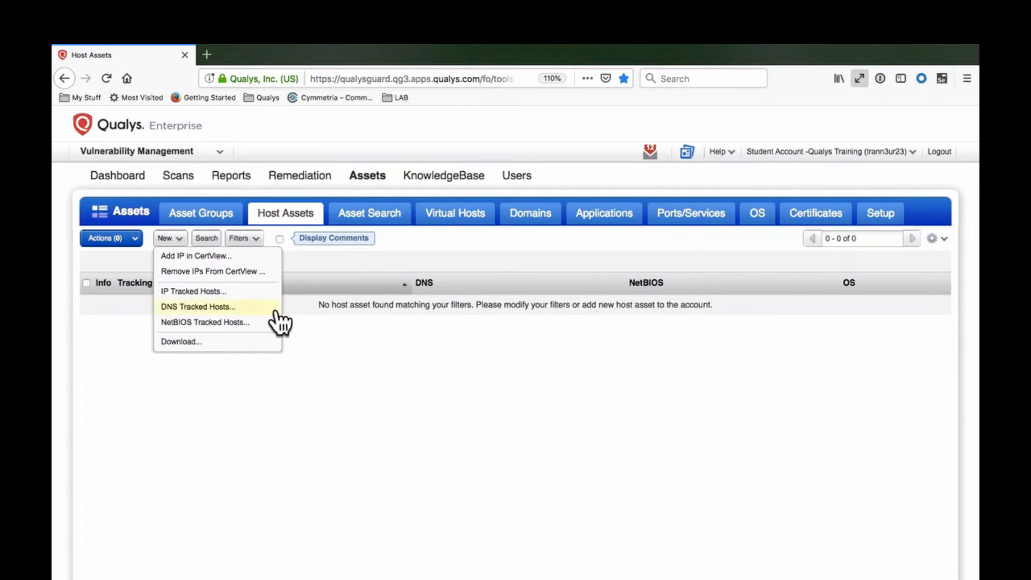
click(256, 291)
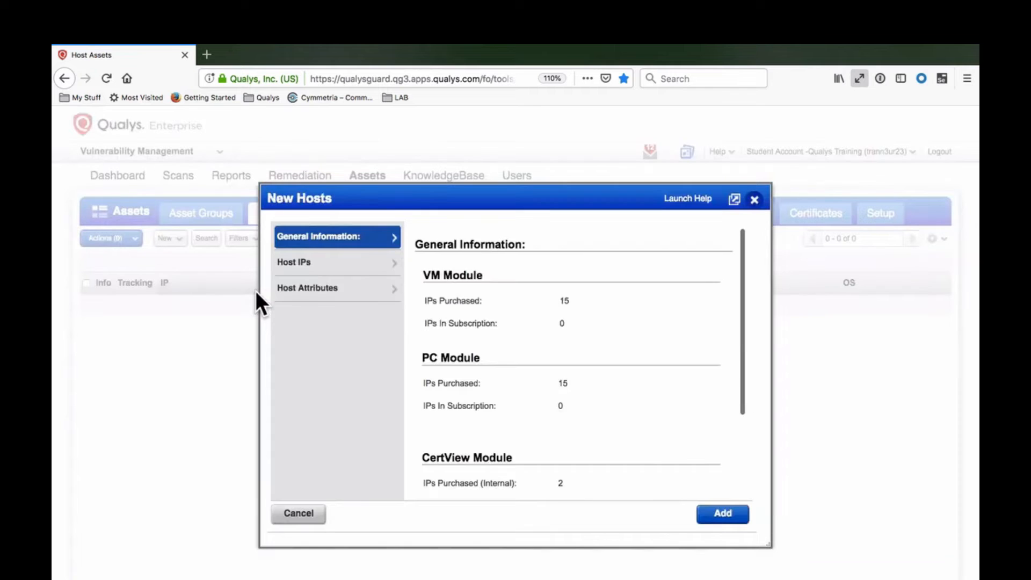
click(332, 266)
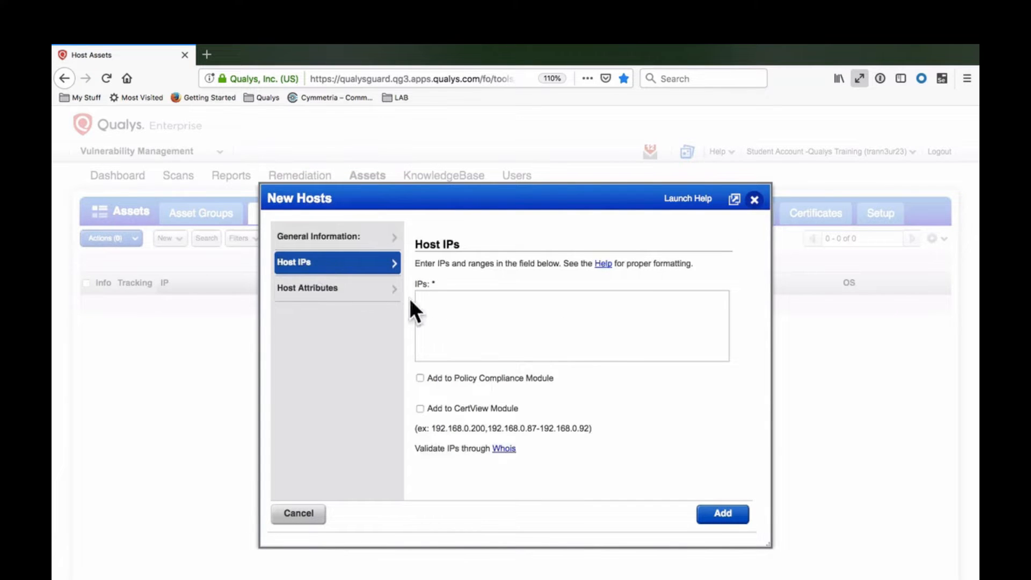
click(545, 333)
text(64.41.200.243-64.41.200.250)
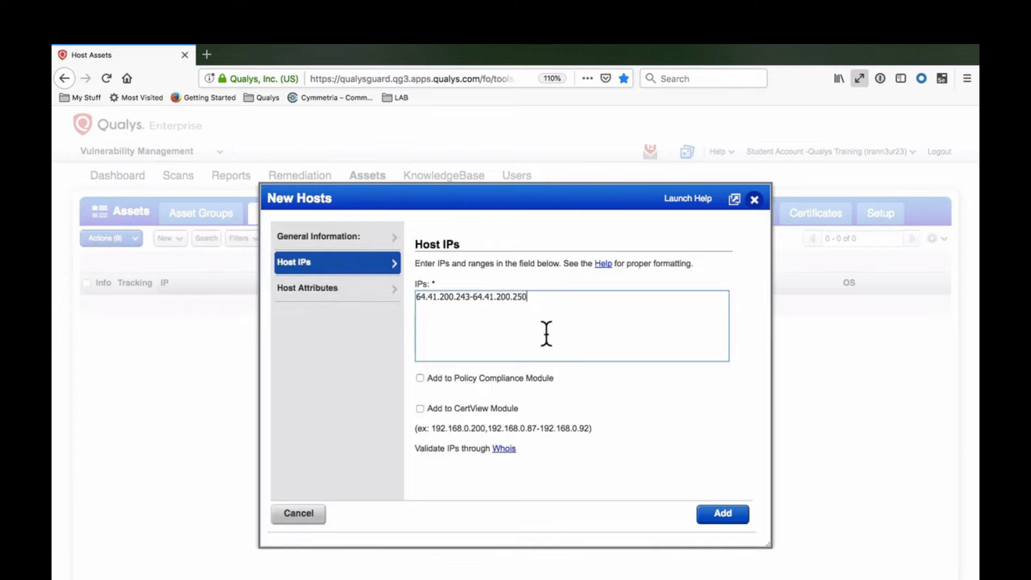
click(726, 514)
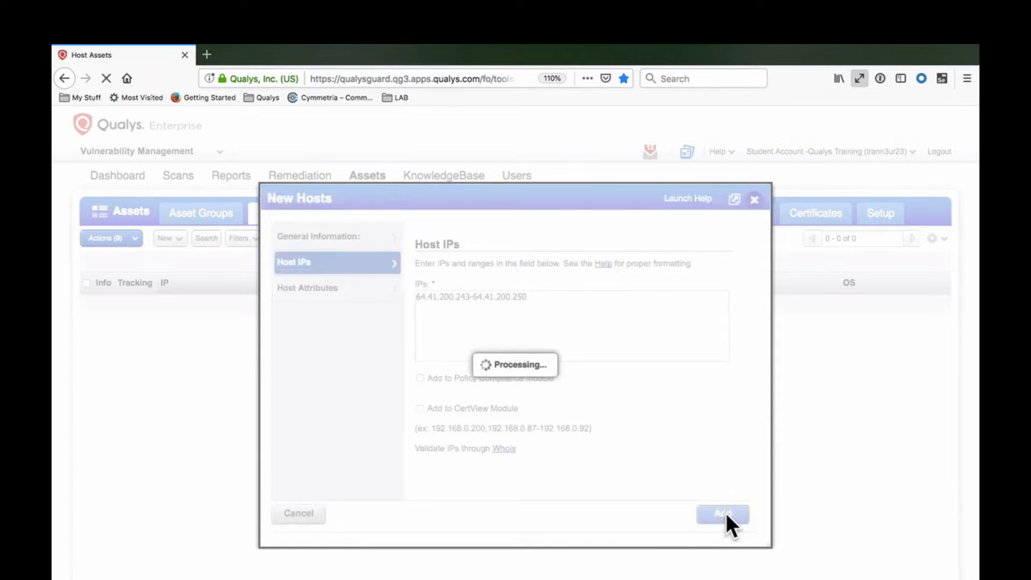
click(726, 513)
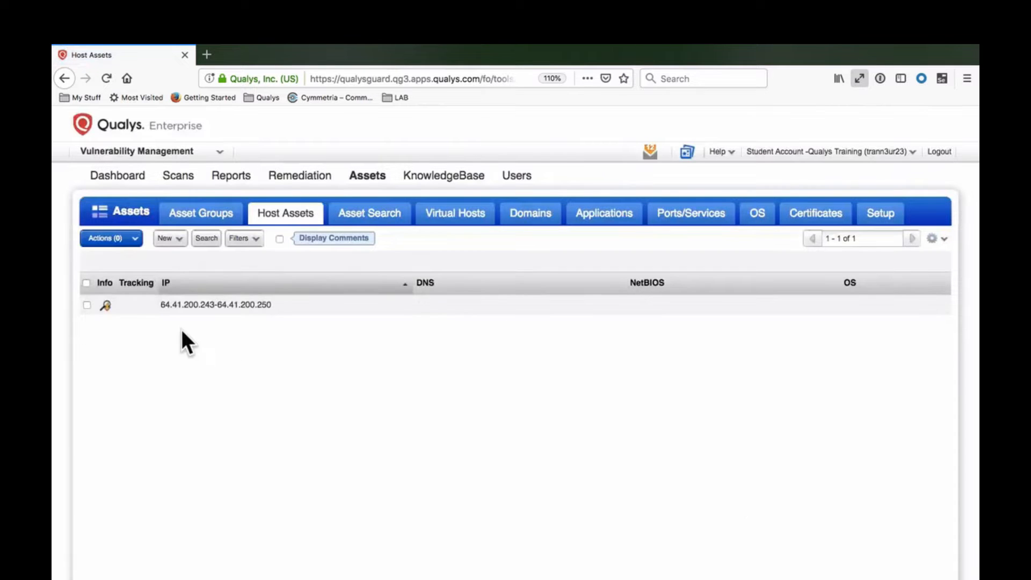
click(106, 304)
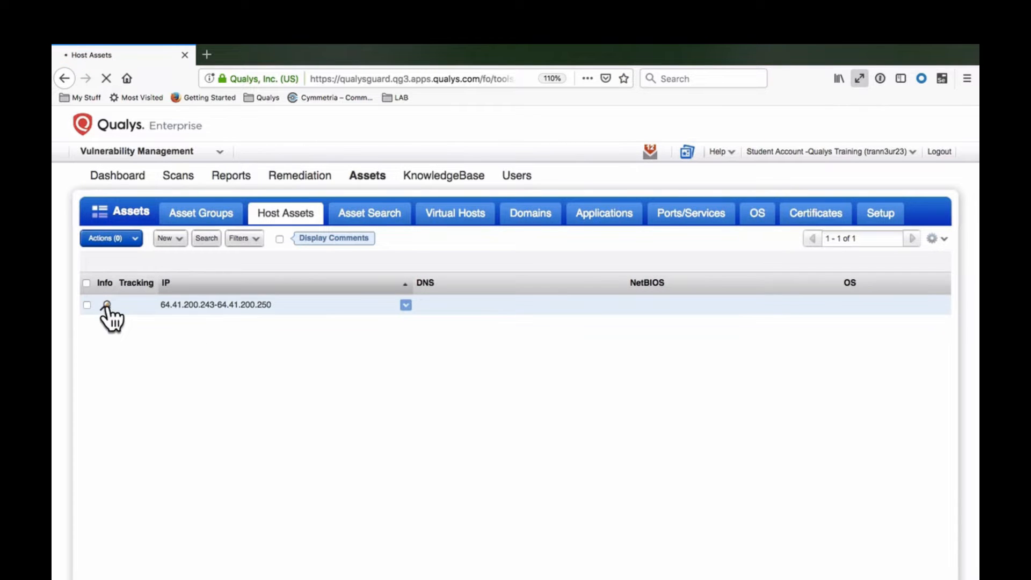
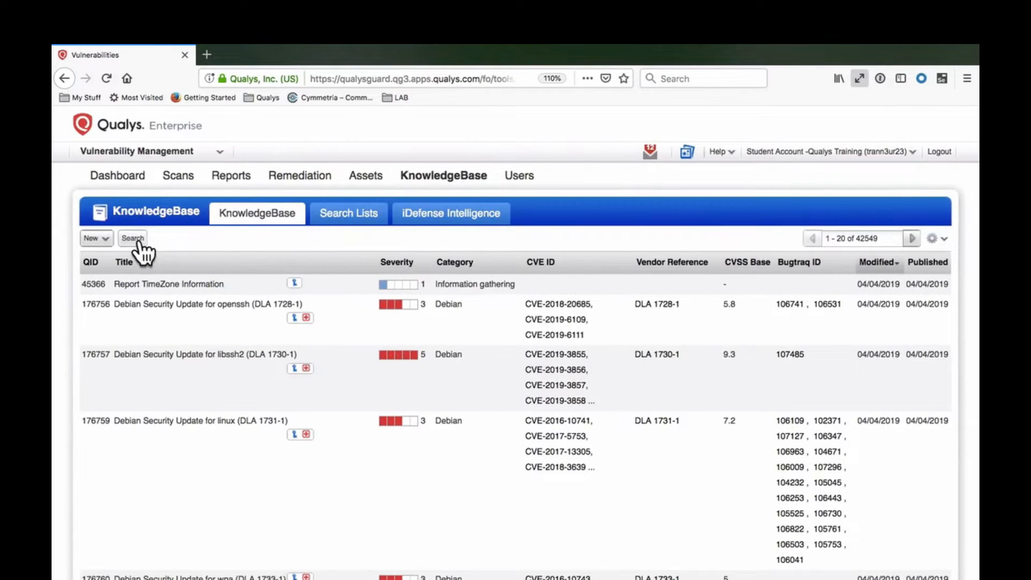
Search the KnowledgeBase for severity level 5 vulnerabilities, with both Patch Available and No Patch Solution selected.
click(132, 238)
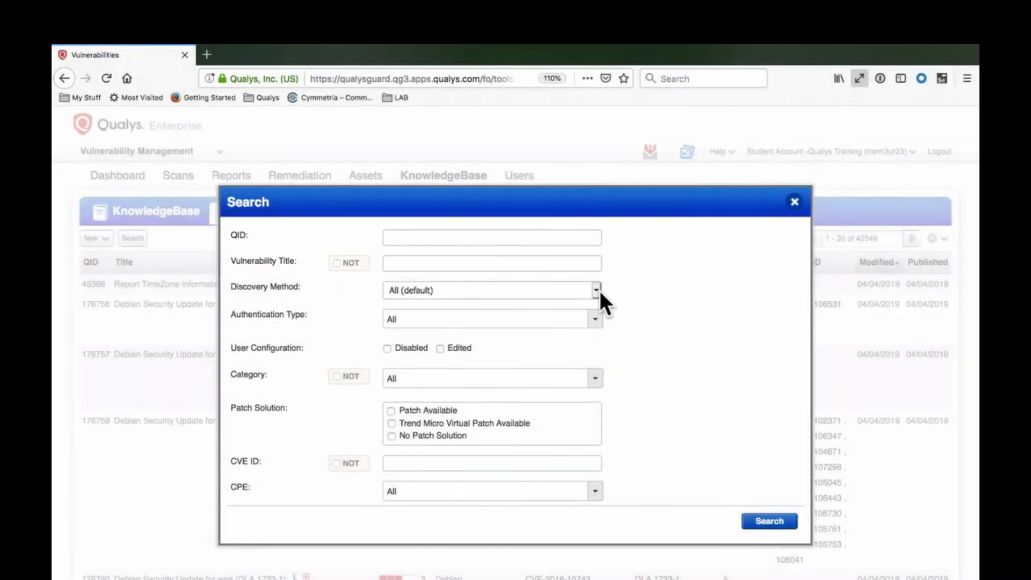
click(599, 291)
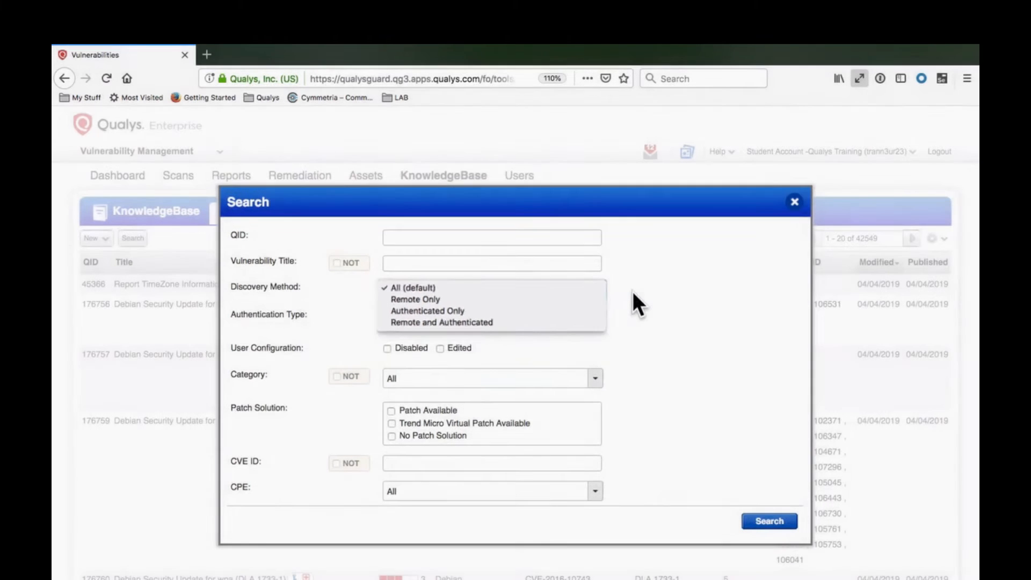
click(633, 291)
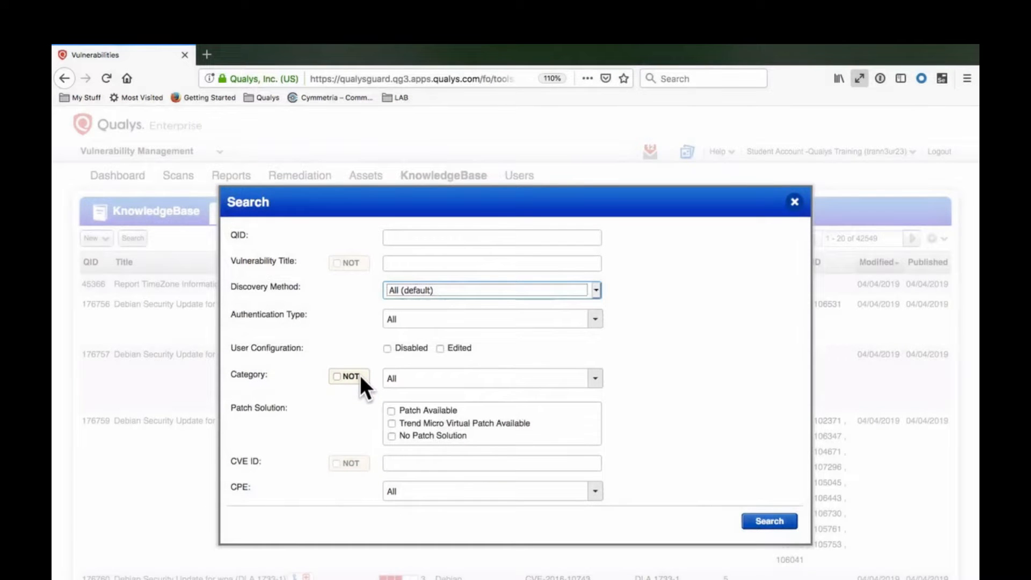
click(388, 409)
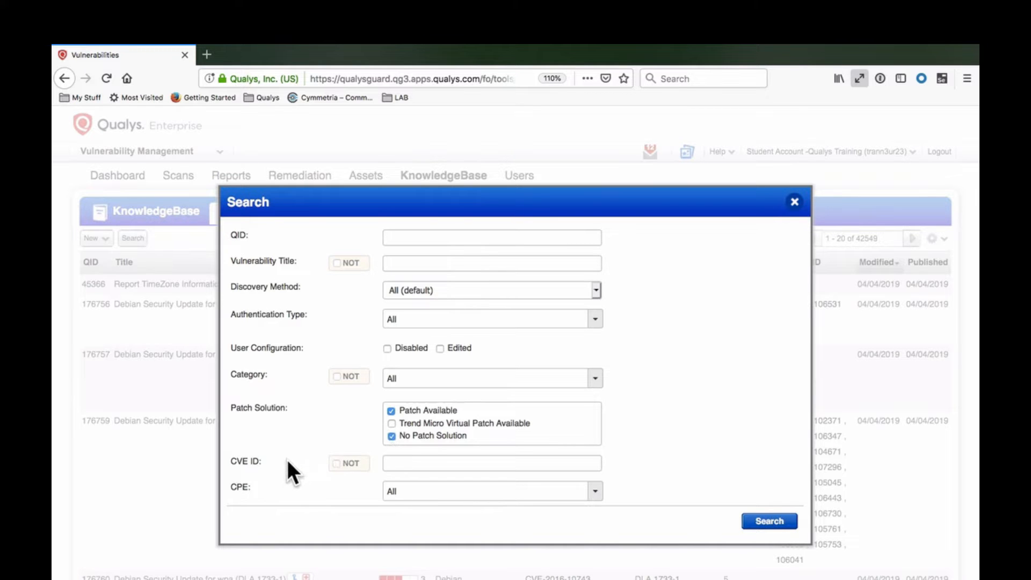
scroll(288, 461, down, 5)
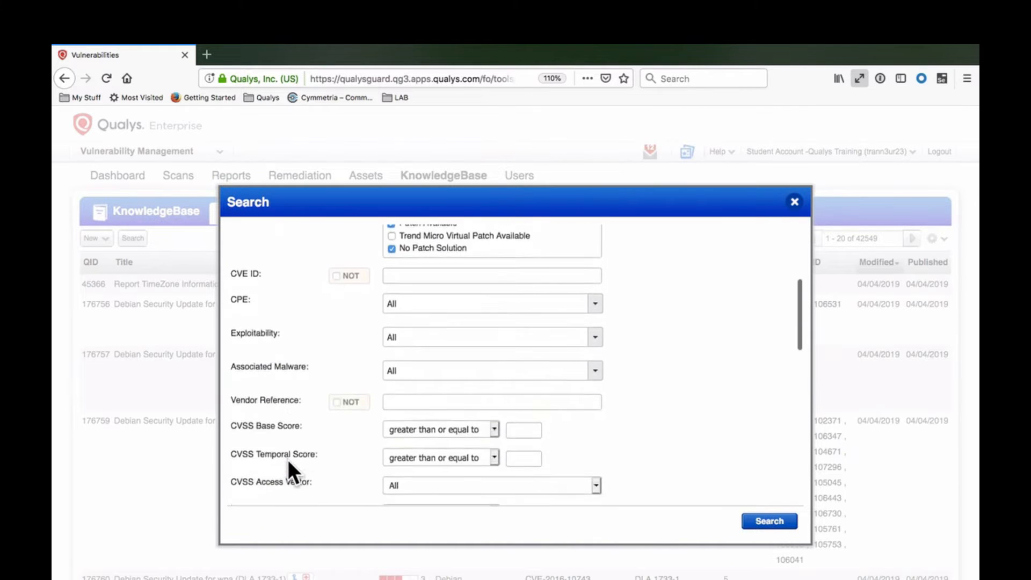
scroll(288, 460, down, 5)
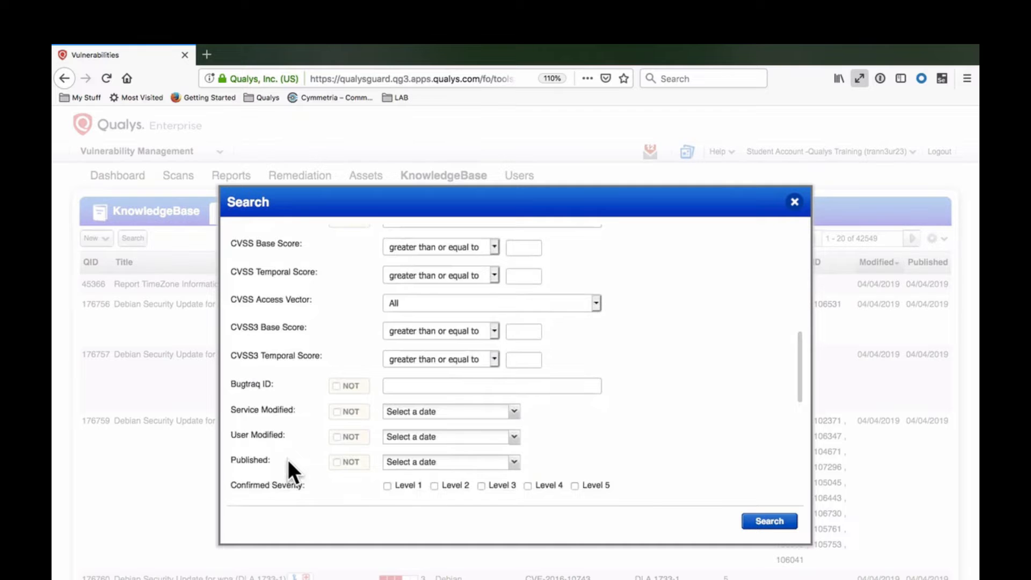
scroll(288, 463, down, 4)
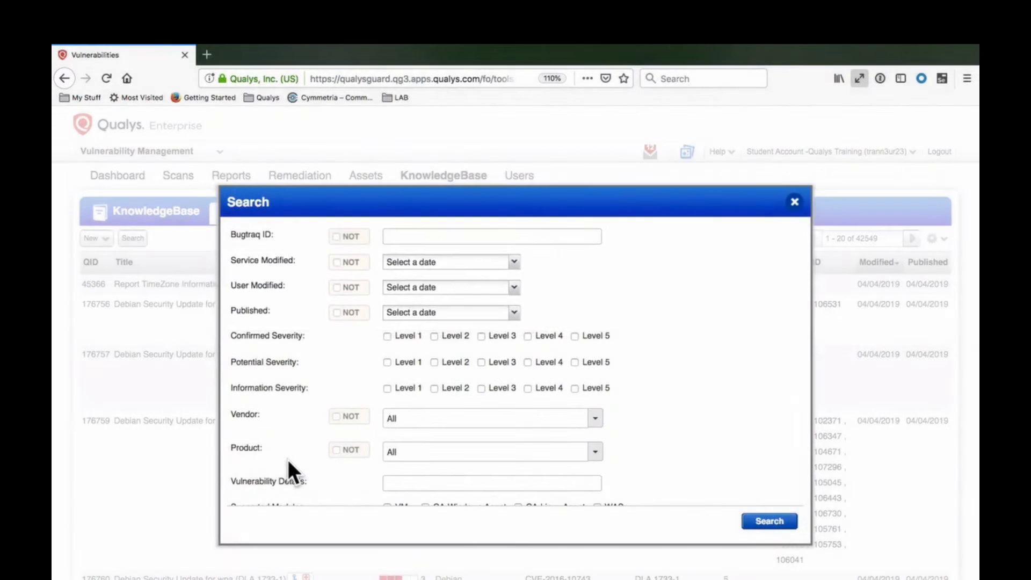
click(574, 361)
click(768, 522)
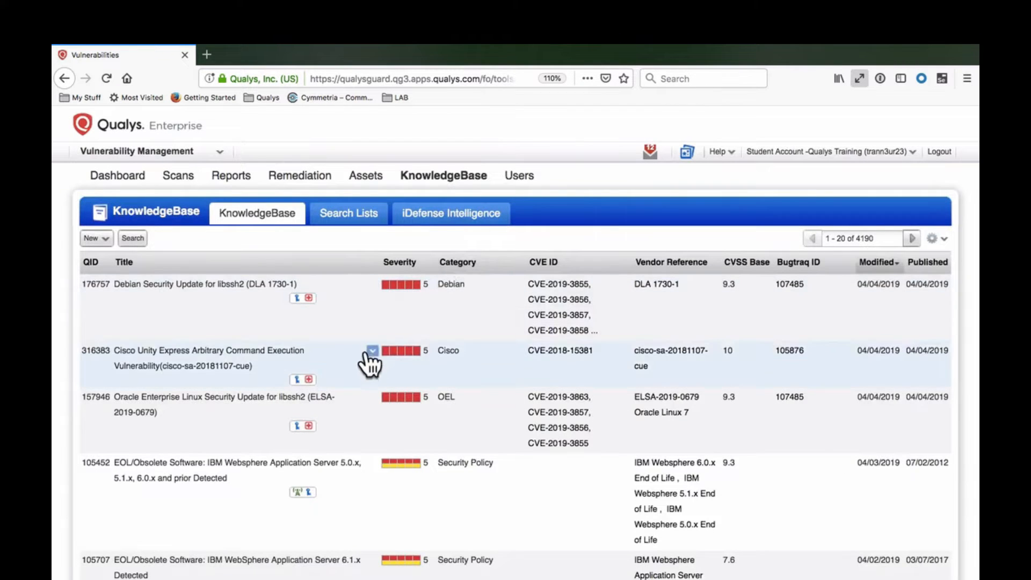
Review the threat, impact and solution information of the Cisco Unity Express Arbitrary Command Execution vulnerability, QID 316383.
click(370, 356)
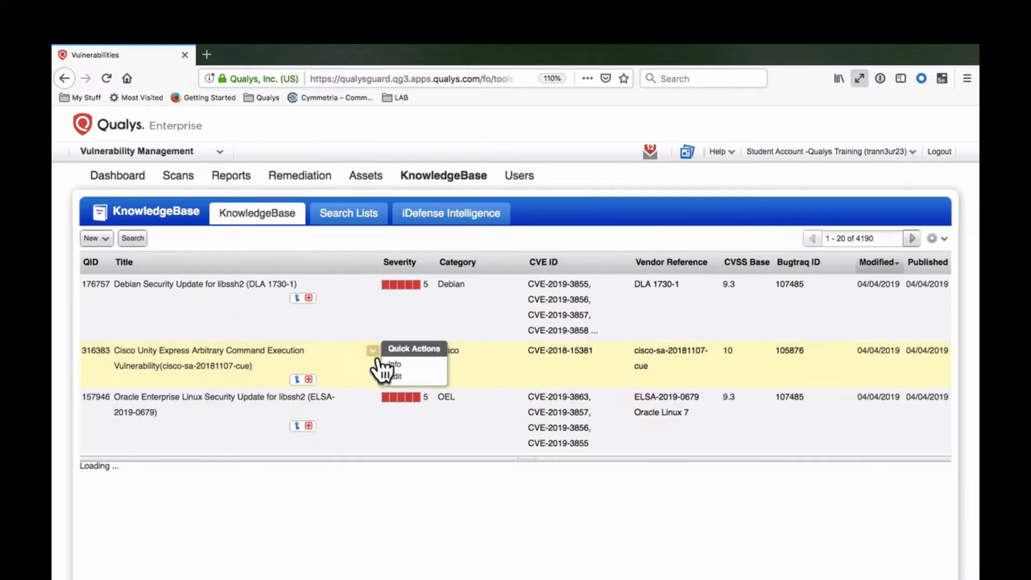
click(428, 376)
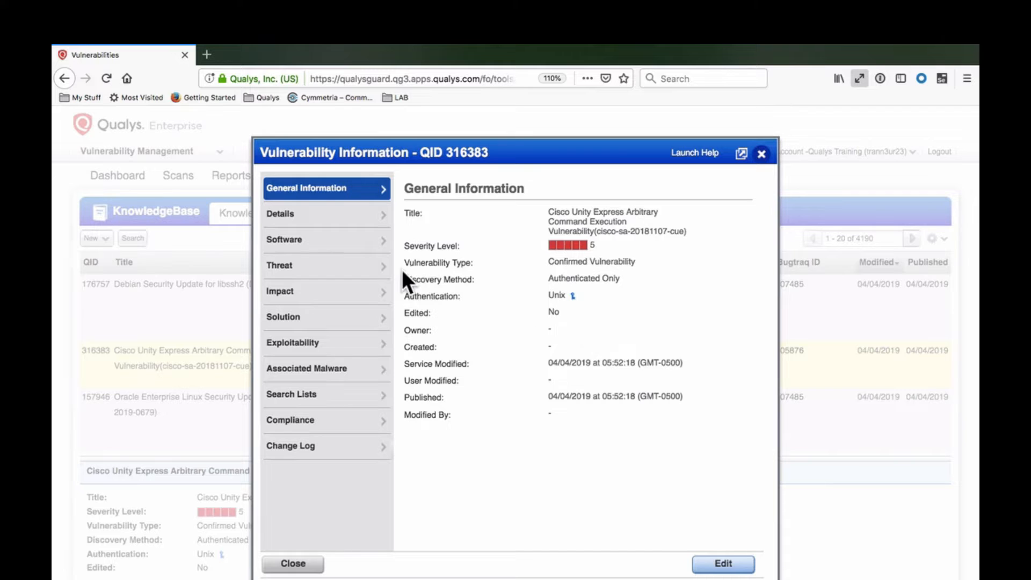
click(369, 267)
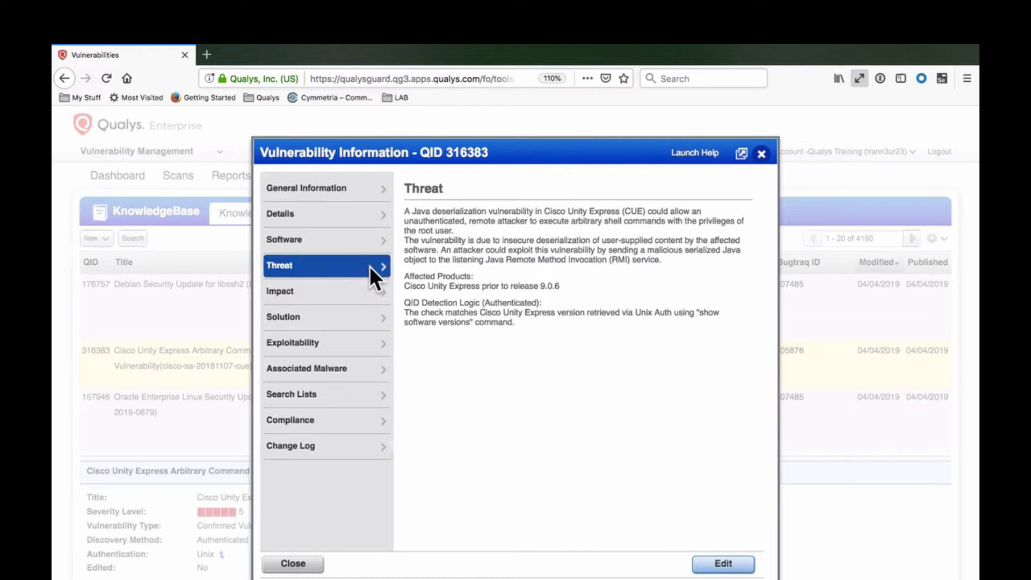
click(364, 294)
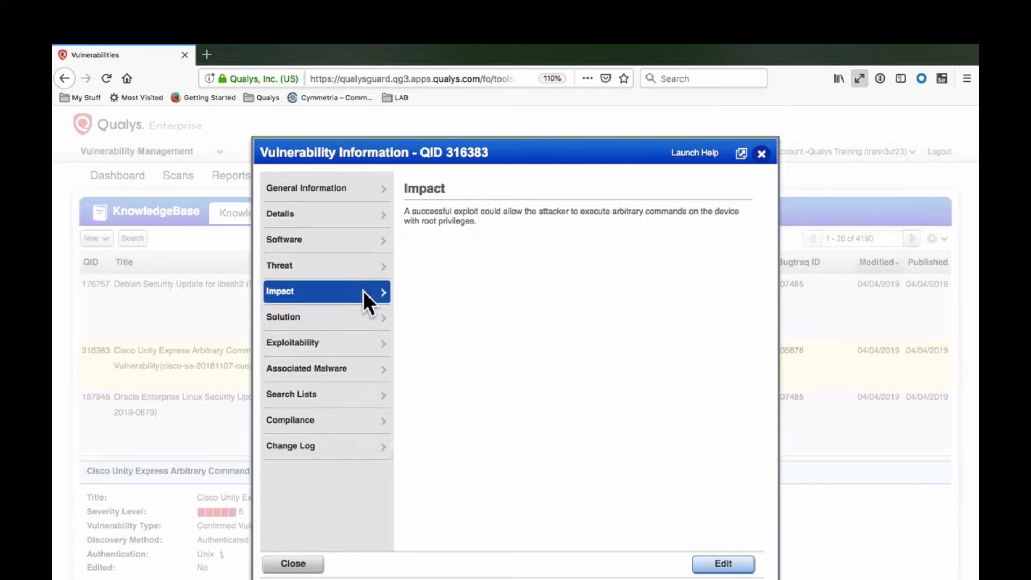
click(358, 317)
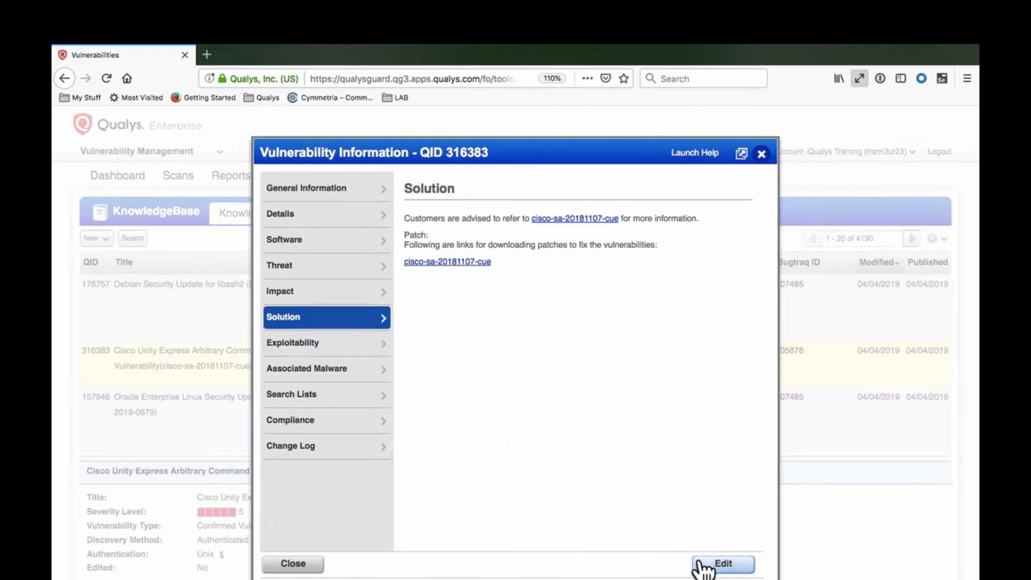
Edit vulnerability QID 316383, keeping its severity at 5-Urgent - Standard and marking the vulnerability as disabled.
click(720, 564)
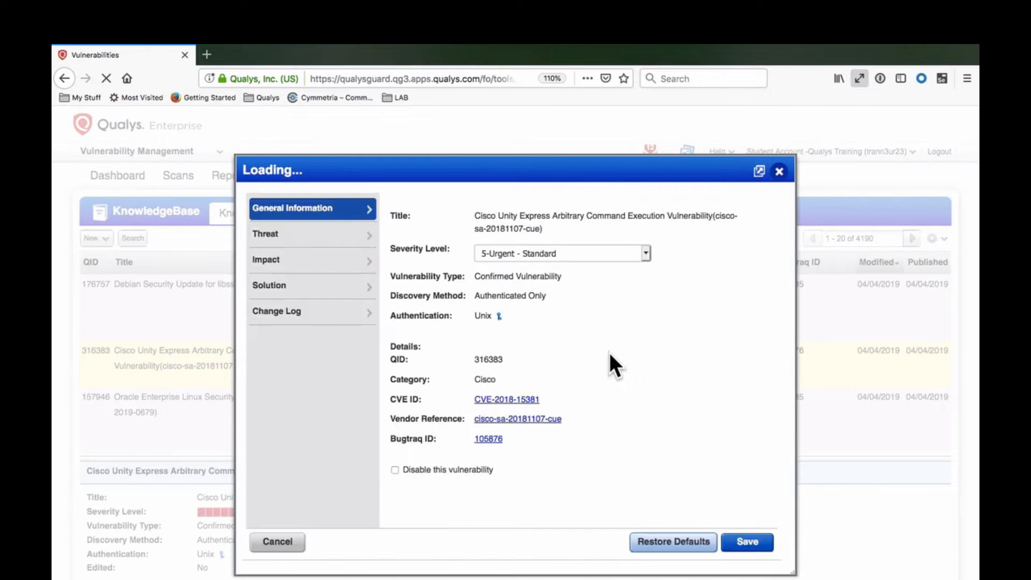
click(644, 251)
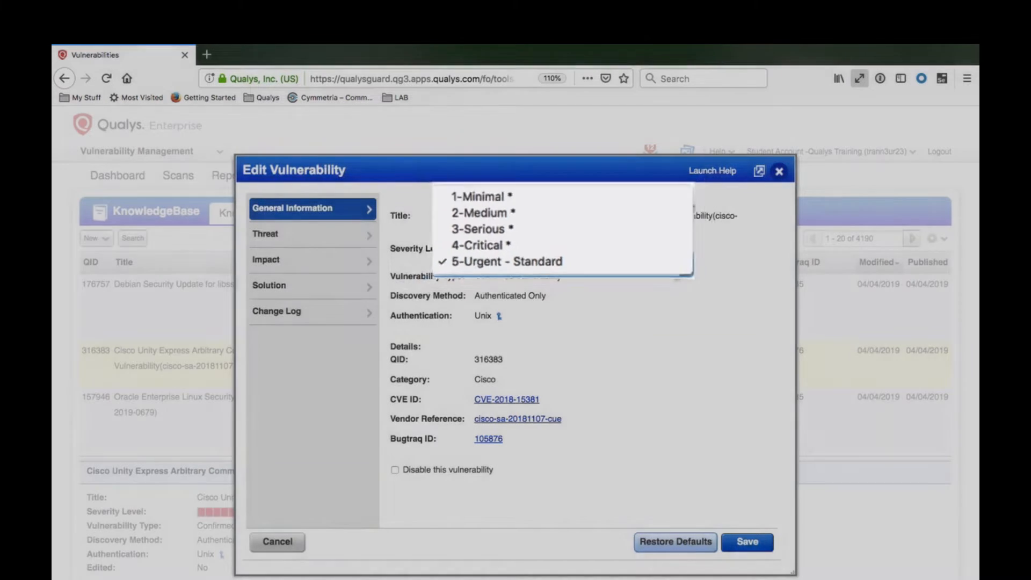
click(645, 262)
click(395, 469)
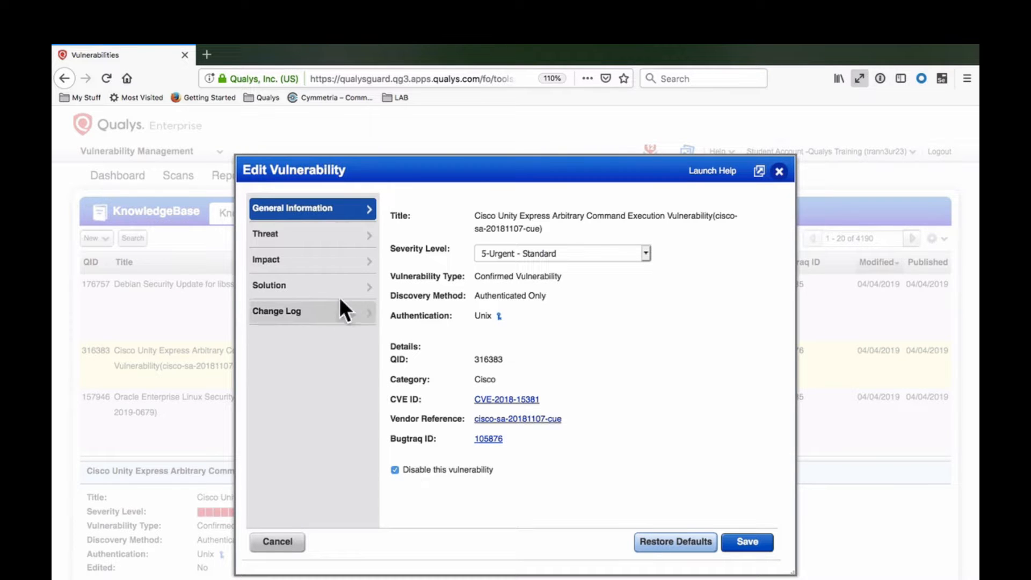
Enter the solution comment "Please disconnect host from network, but do NOT shutdown or power-off host." and restore the vulnerability's defaults.
click(314, 236)
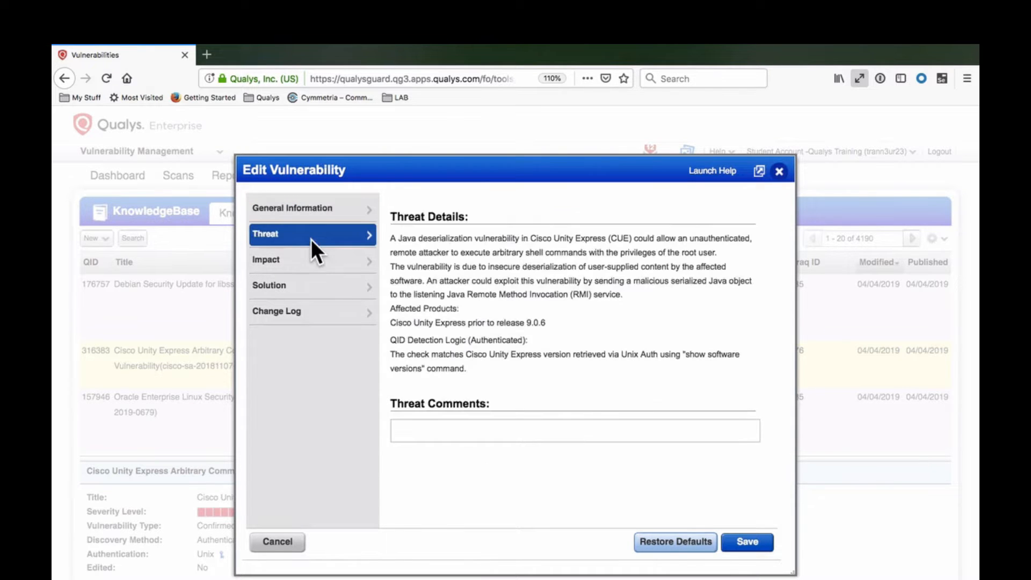
click(315, 256)
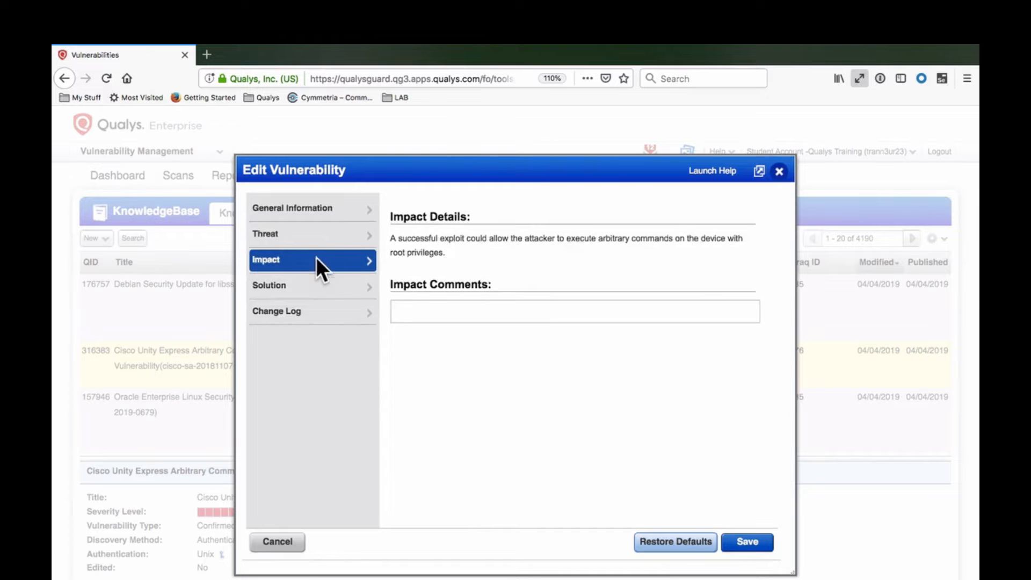
click(332, 290)
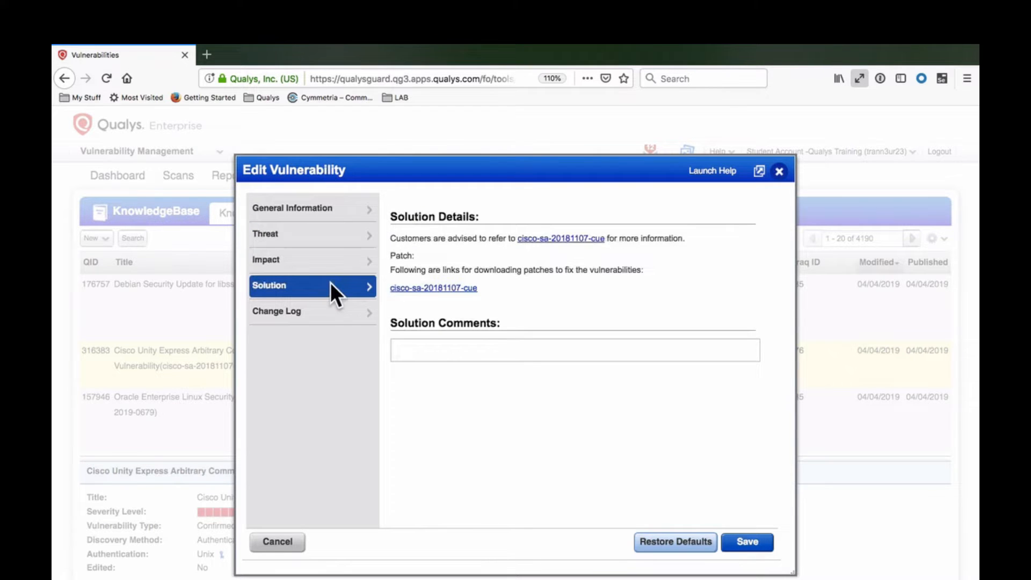
click(735, 353)
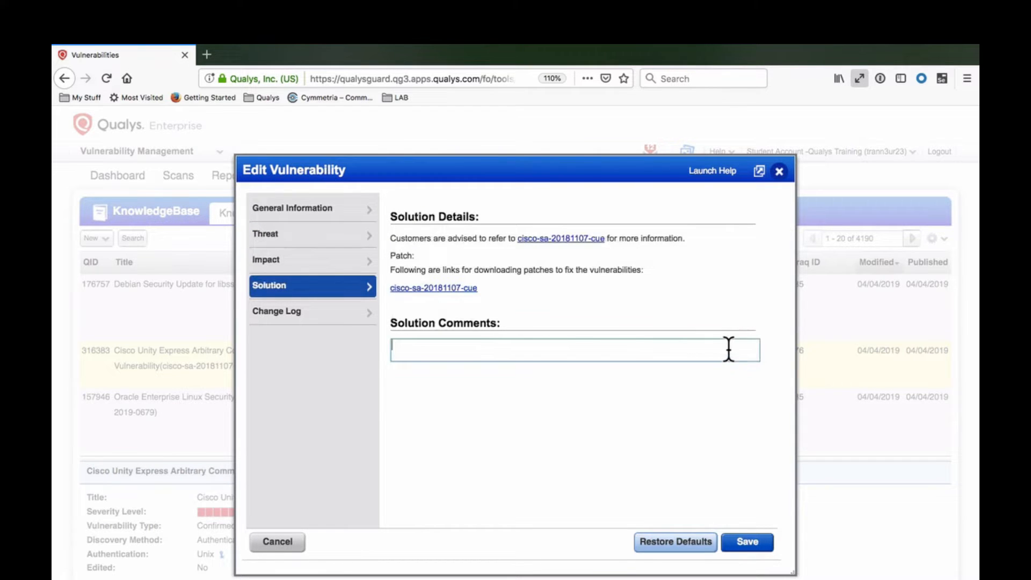
text(Please disconnect host from network, but do NOT shutdown or power-off host.)
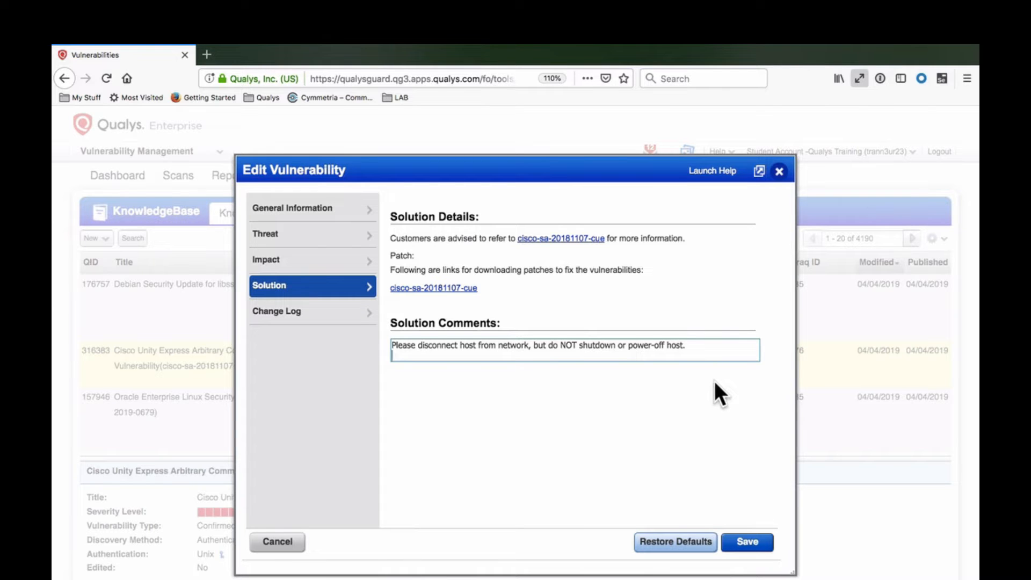
click(666, 542)
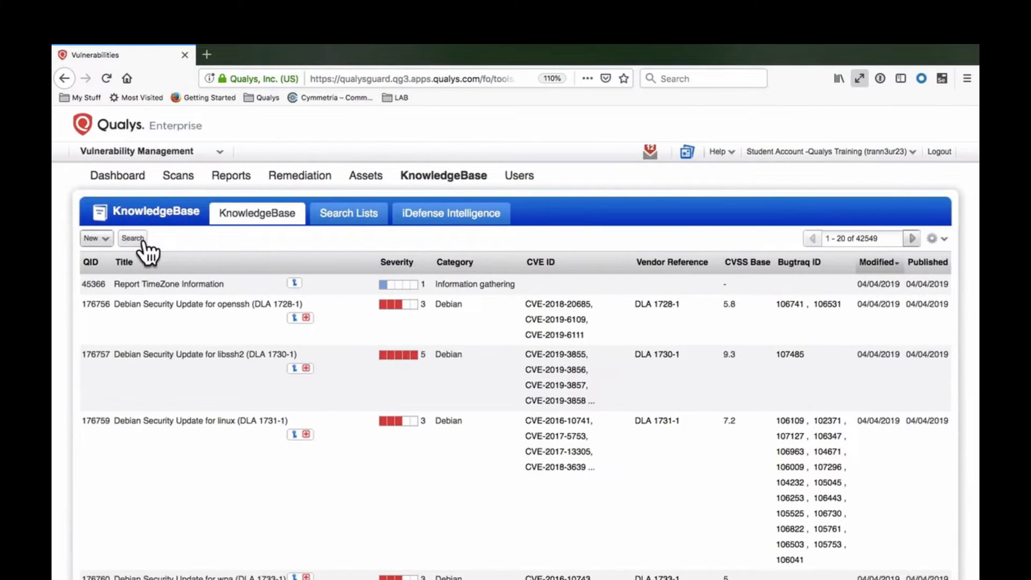
Search the KnowledgeBase for vulnerabilities supported by the CA-Windows Agent, CA-Linux Agent, CA-Mac Agent and CA-AIX Agent modules.
click(133, 238)
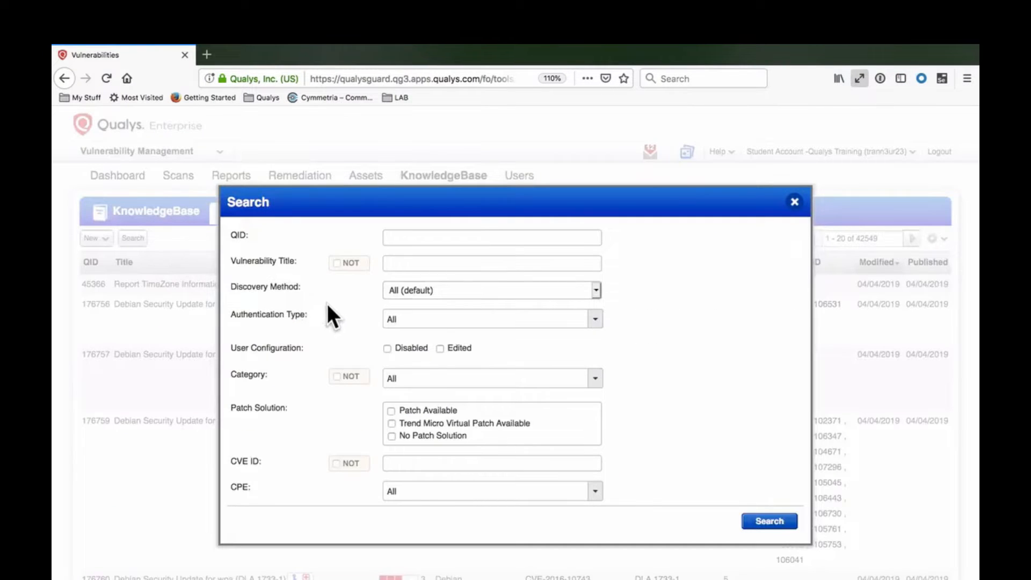
scroll(327, 304, down, 15)
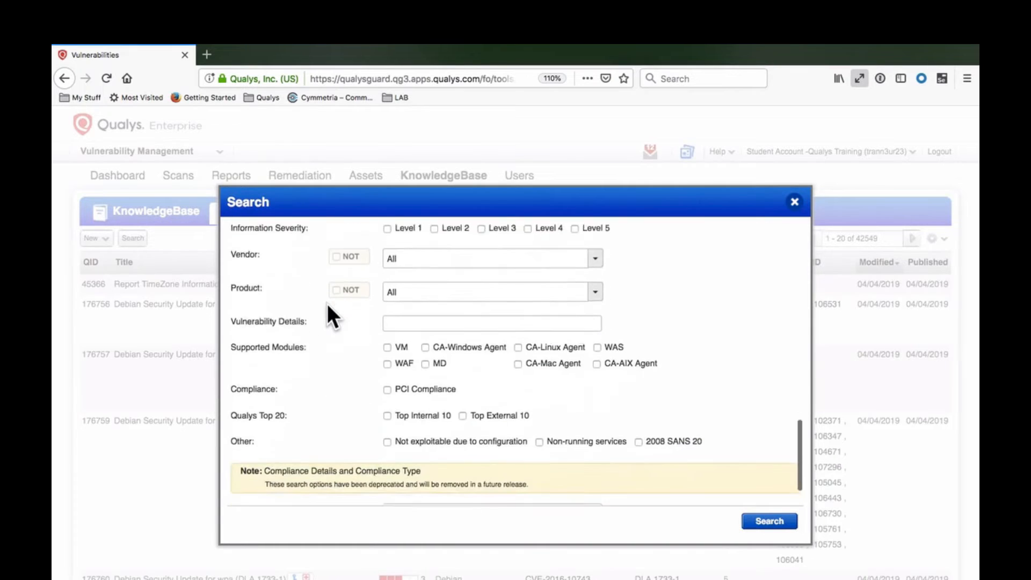
scroll(327, 304, down, 2)
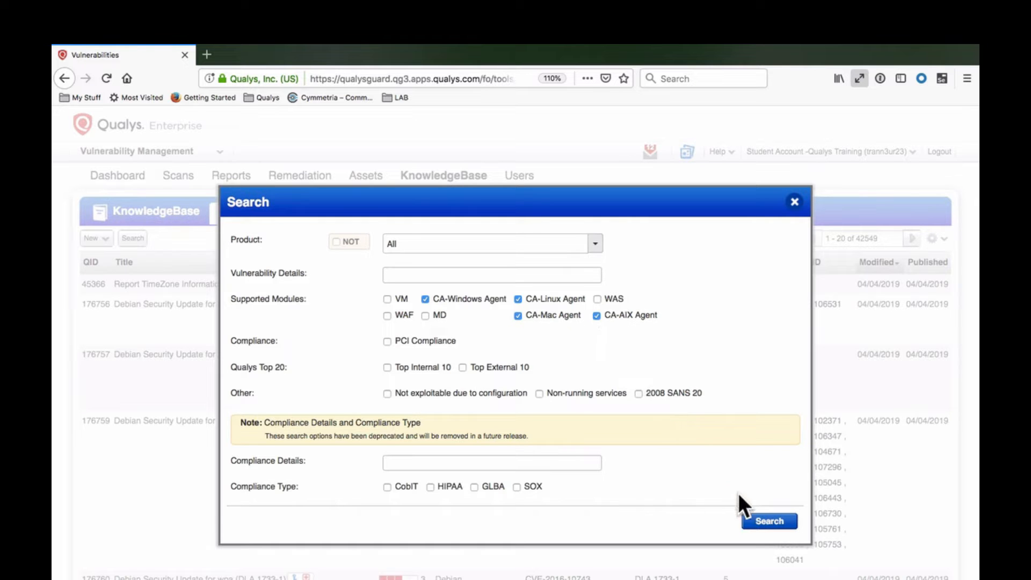
click(769, 521)
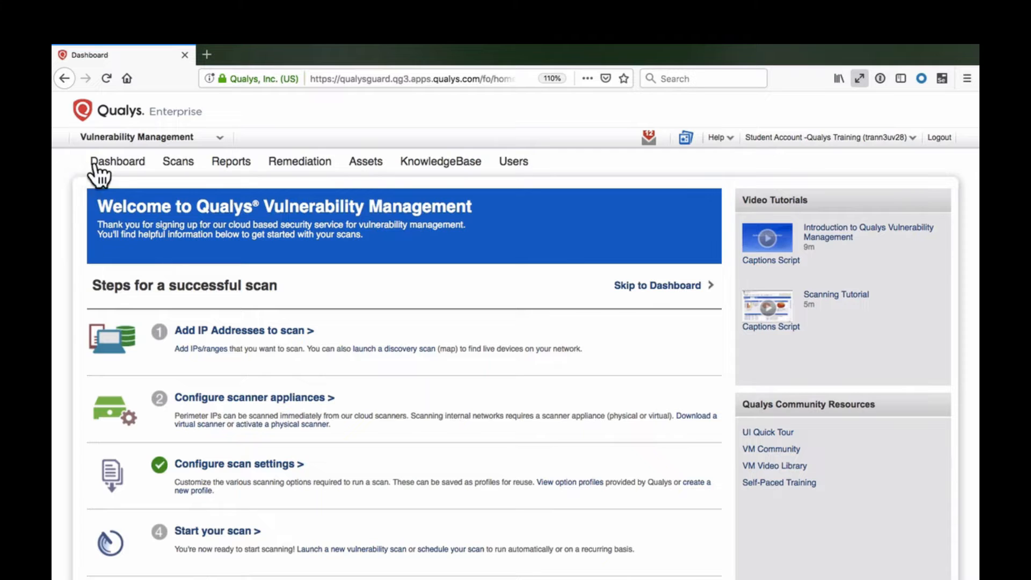
View the vulnerability search lists in the Scans, Reports and KnowledgeBase sections in turn.
click(179, 162)
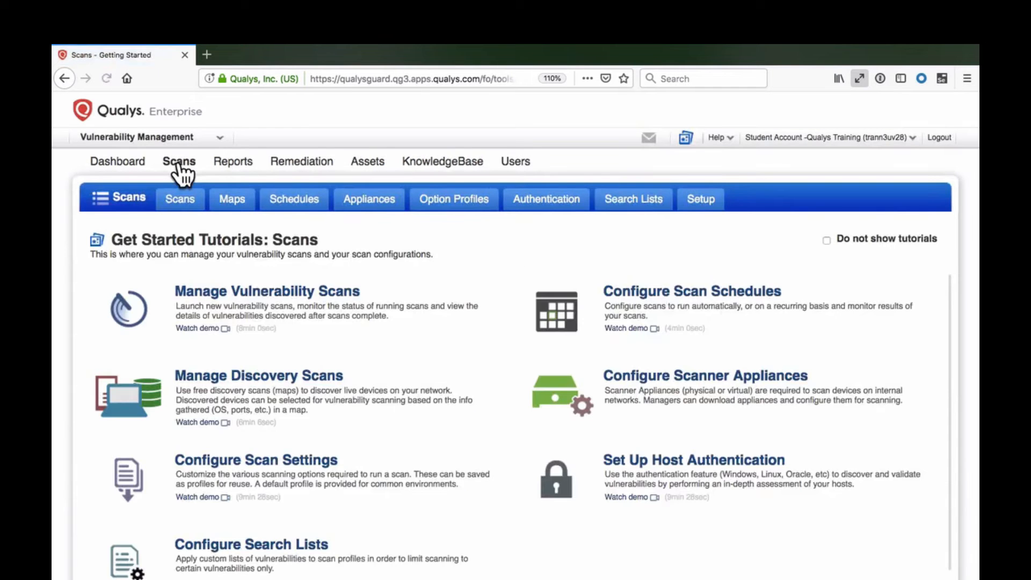
click(638, 201)
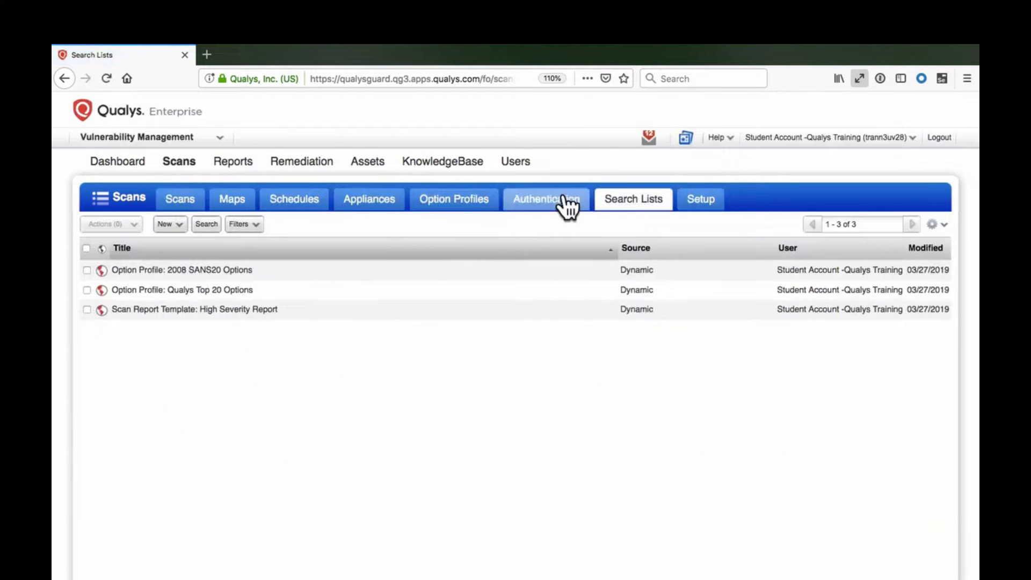
click(243, 167)
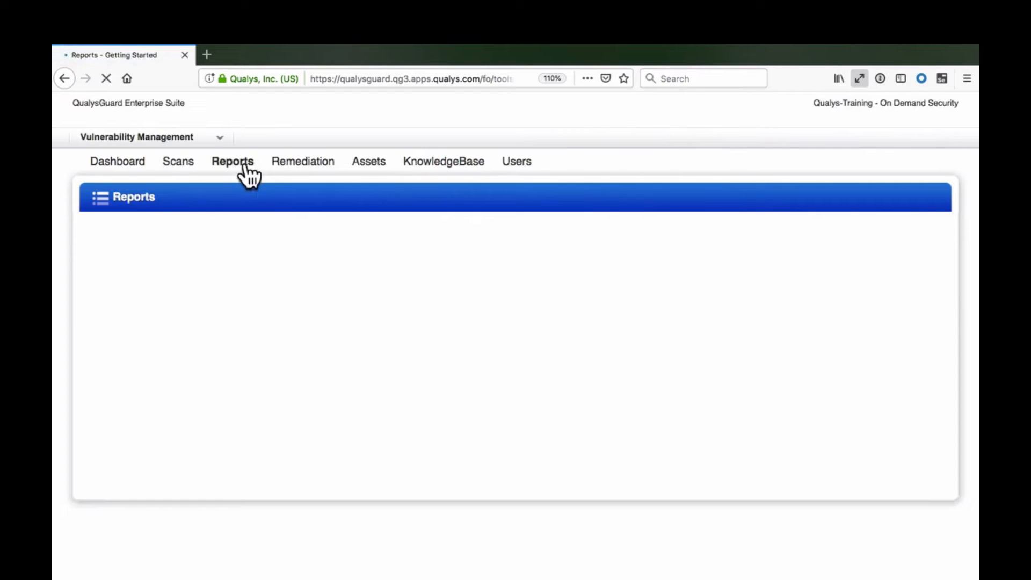
click(496, 203)
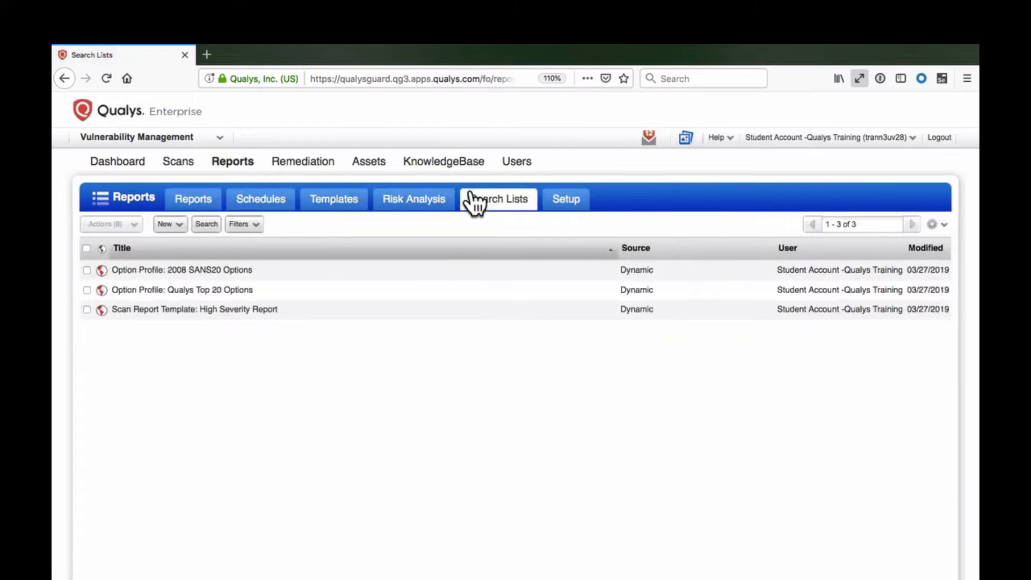
click(441, 163)
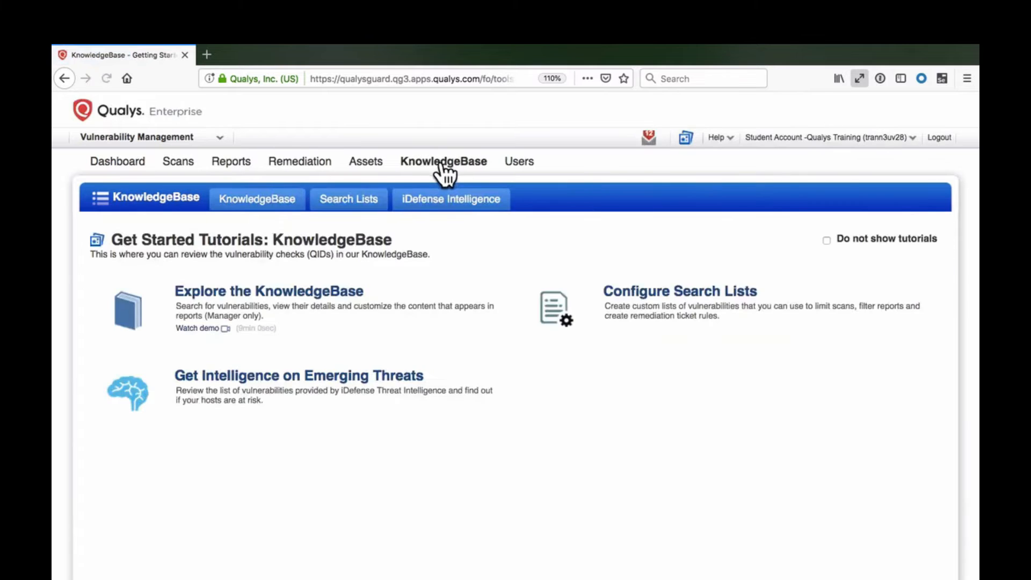
click(372, 200)
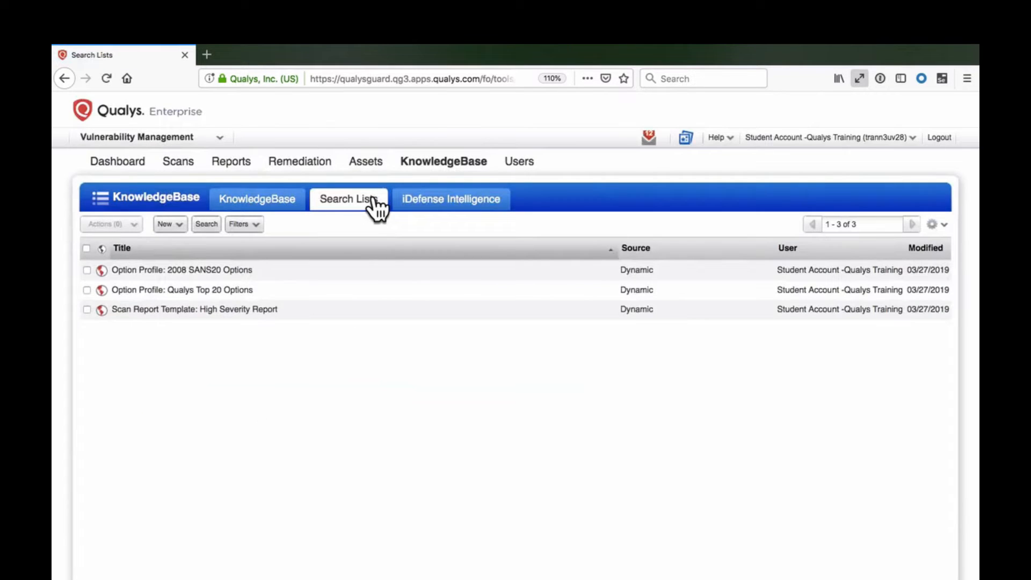
Start a new dynamic vulnerability search list titled "High Risk Vulnerabilities with NO Patch".
click(181, 224)
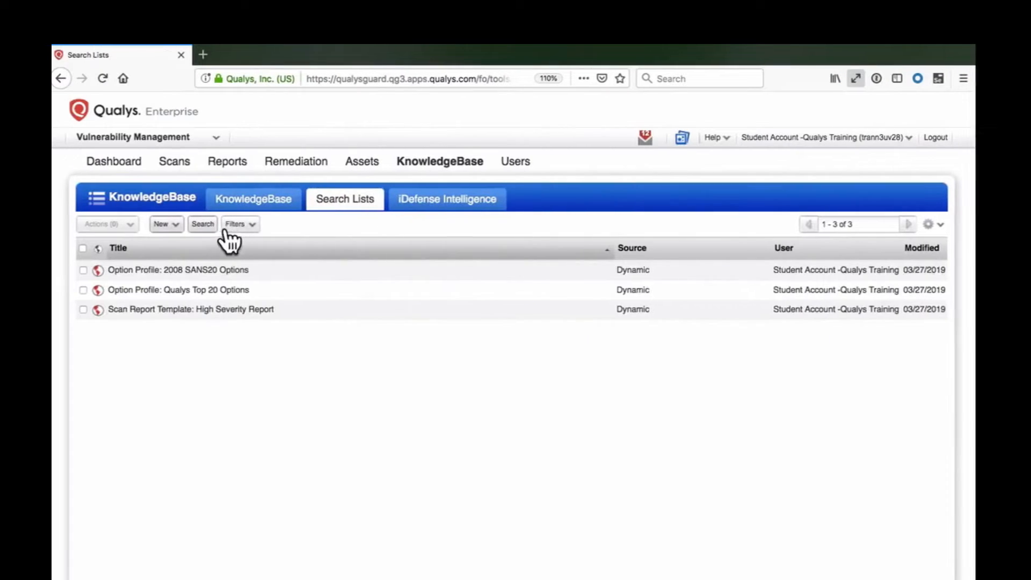
click(178, 225)
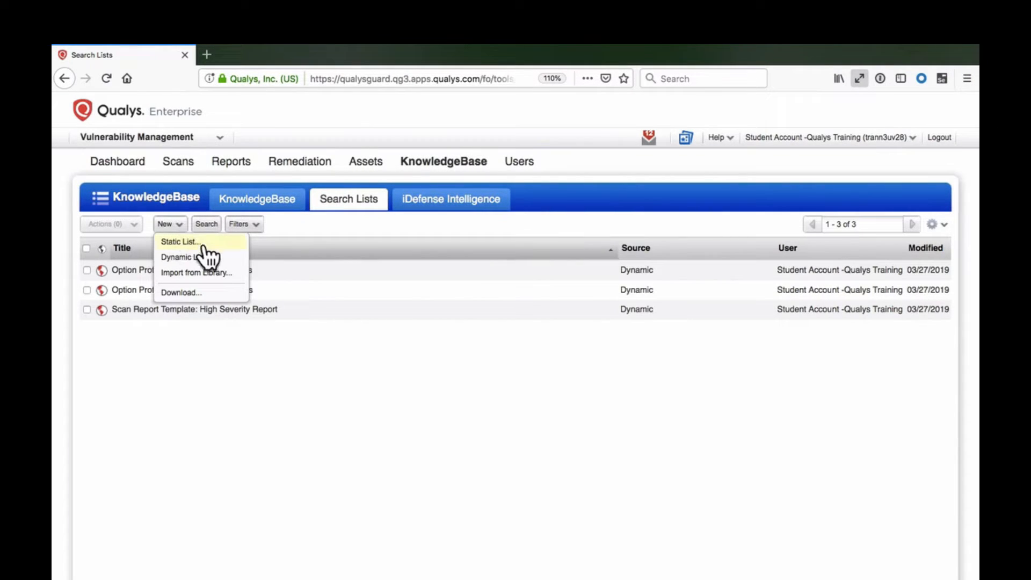
click(187, 258)
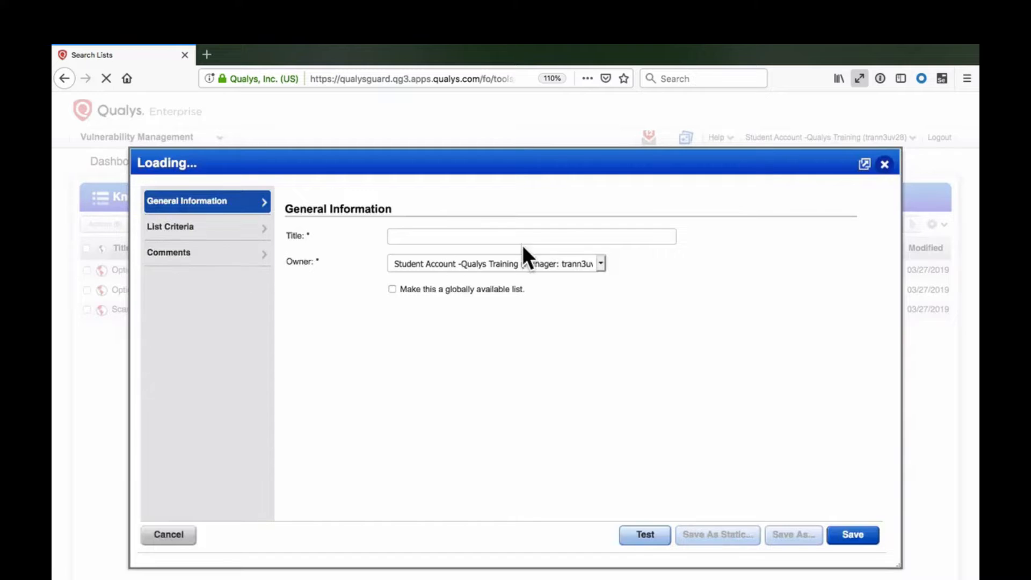
click(612, 236)
text(High Risk Vulnerabilities with NO Patch)
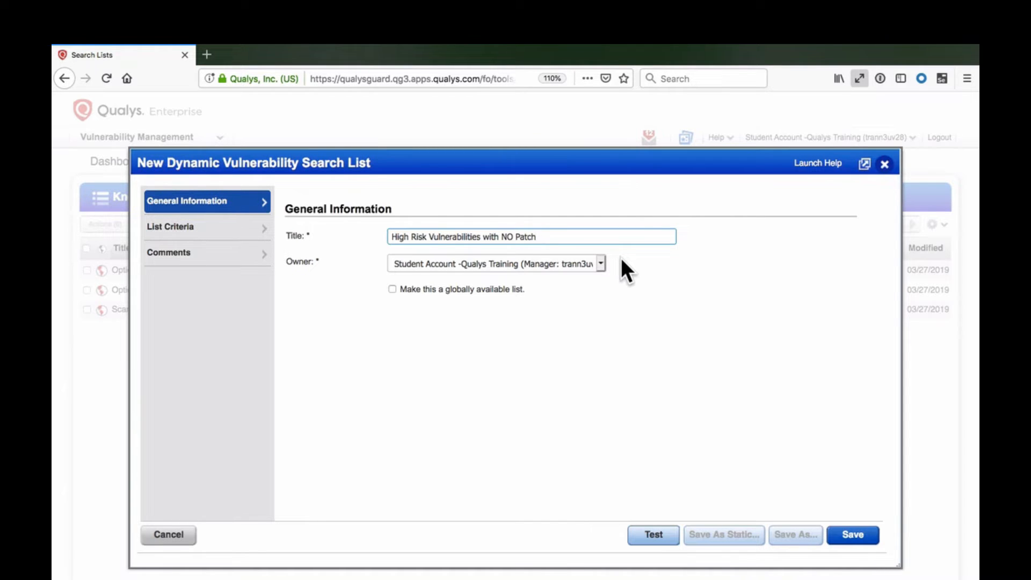
Set the list criteria to No Patch Solution and confirmed severity levels 3, 4 and 5, and save the search list.
click(260, 232)
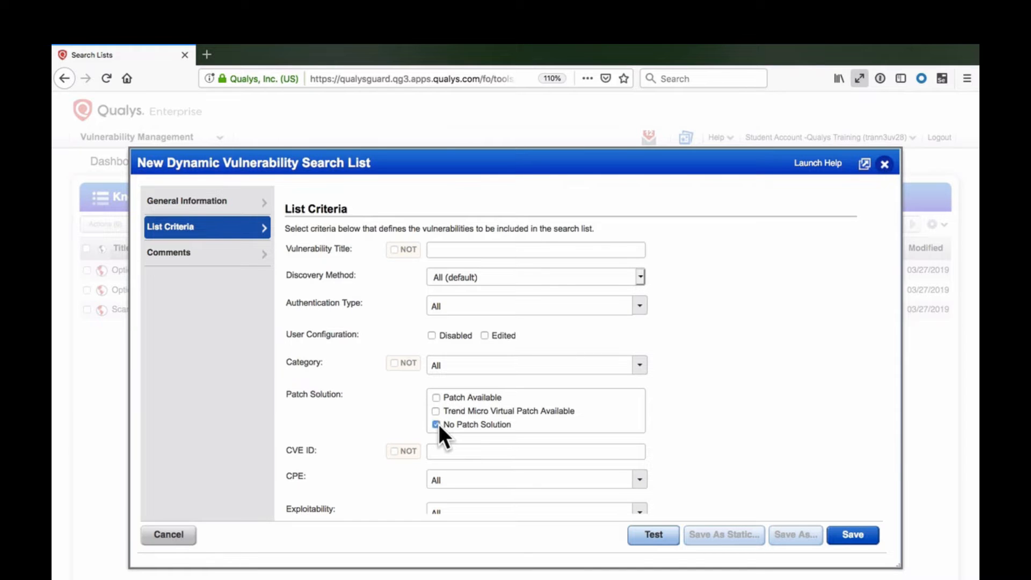
scroll(362, 458, down, 10)
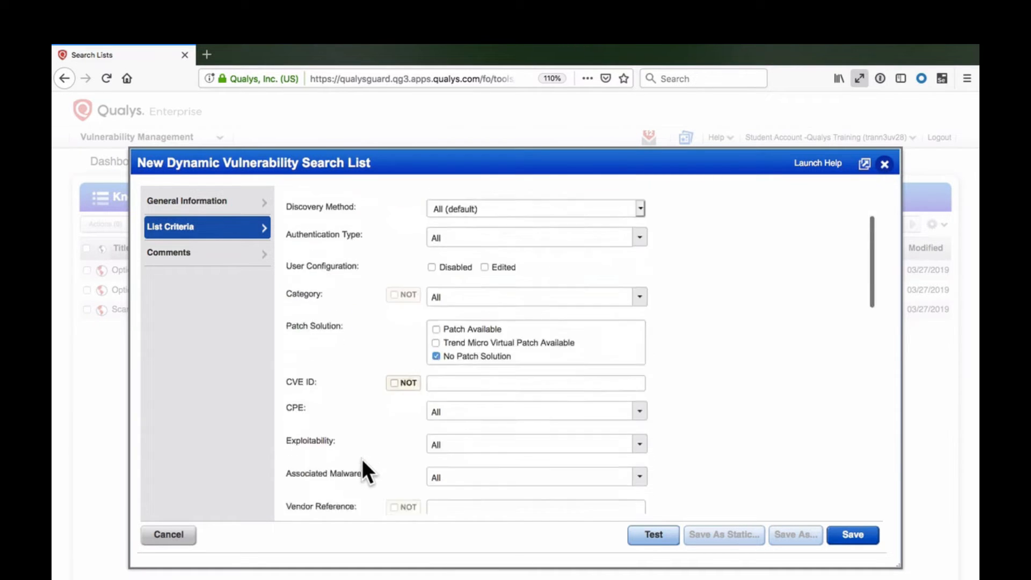
scroll(362, 458, down, 2)
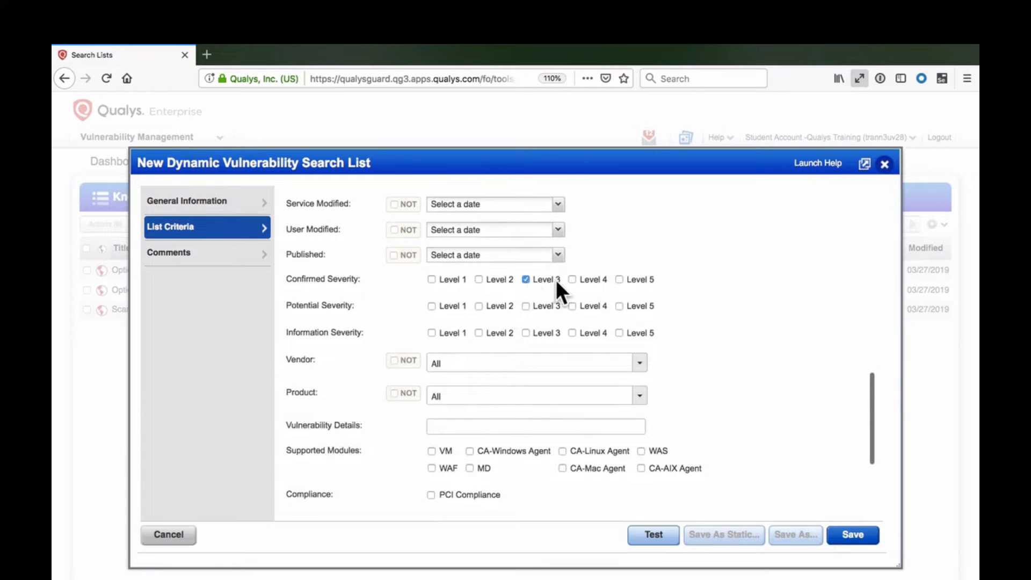
click(620, 279)
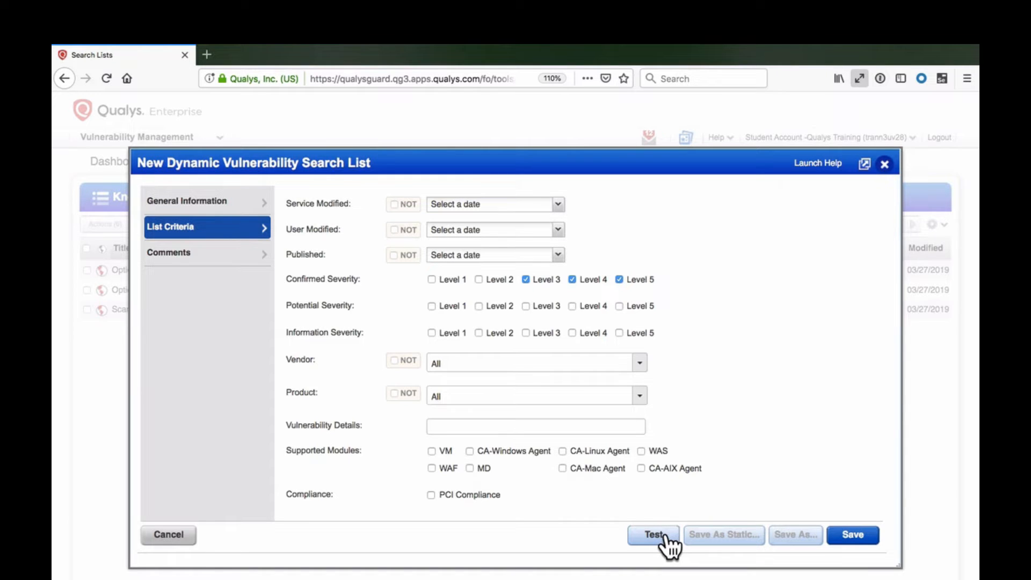
click(851, 534)
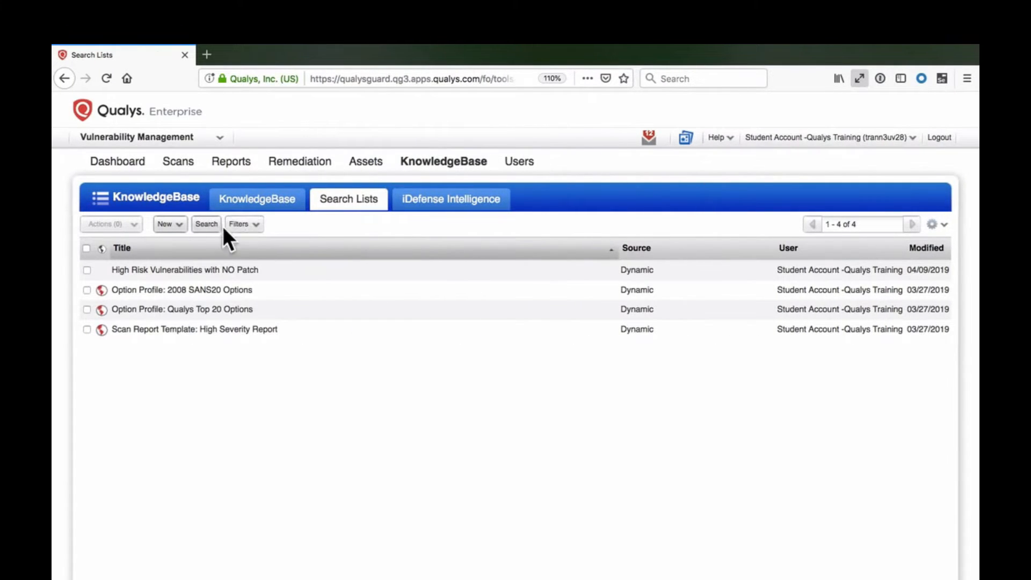
Start a new static vulnerability search list titled "Scan Analysis QIDs".
click(180, 228)
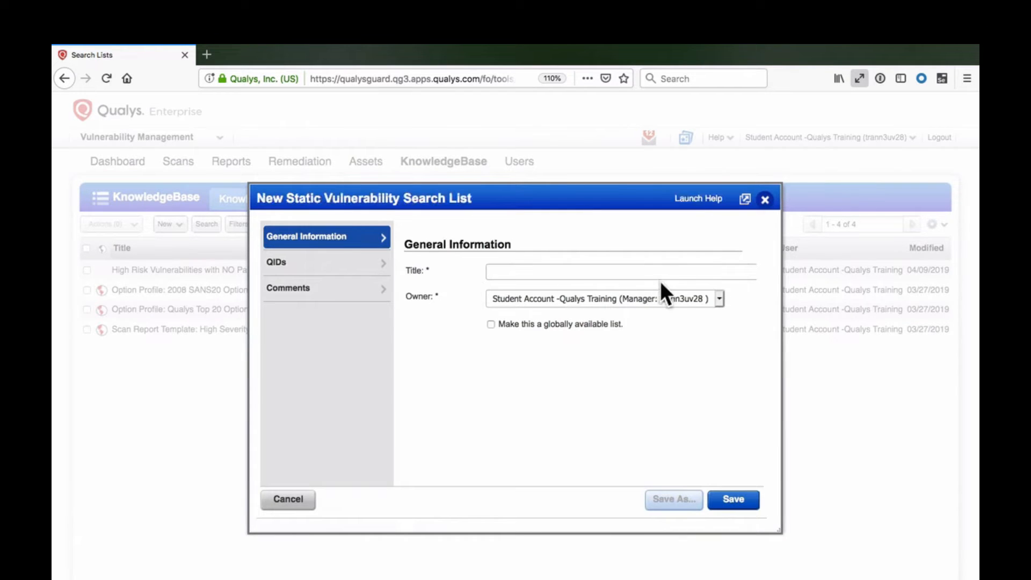
click(712, 273)
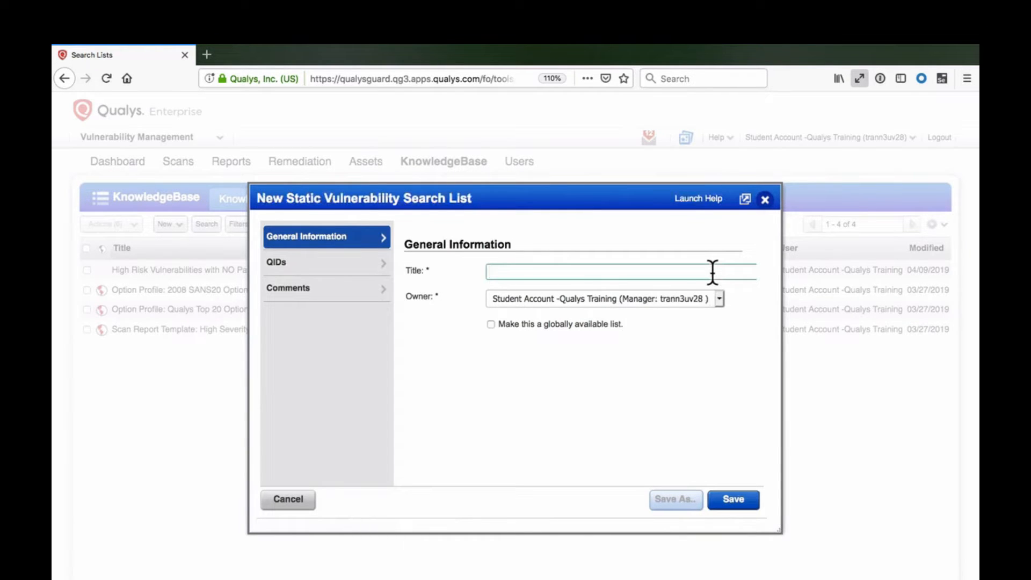
text(Scan Analysis QIDs)
Manually add the QIDs 6,38307,43007,45017,45037,45038,45039,45141,45179,45180,45191,70028,82004,82023,82044,90065,90194,90195,90235,105015,105053 to the static search list.
click(376, 266)
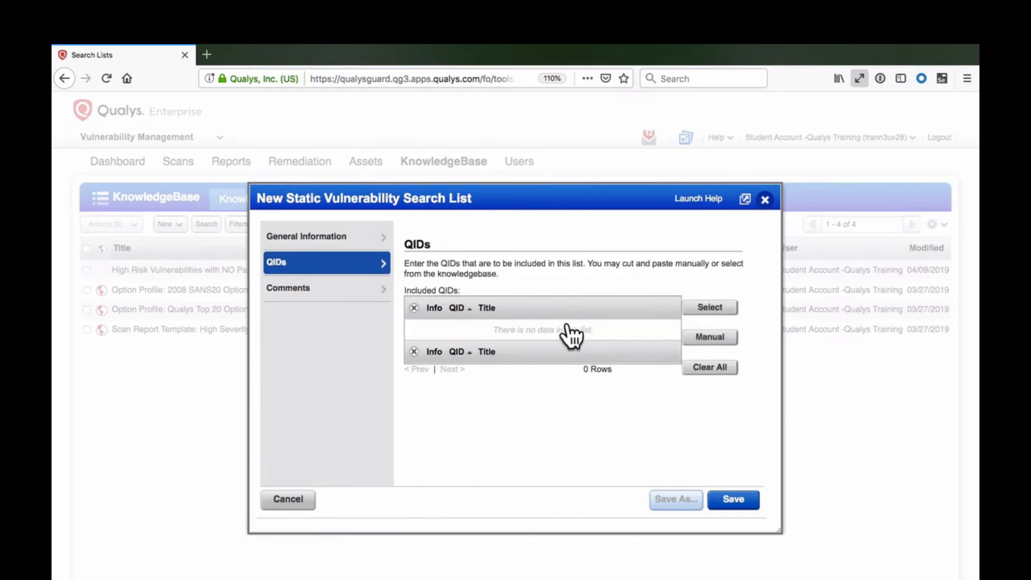
click(709, 336)
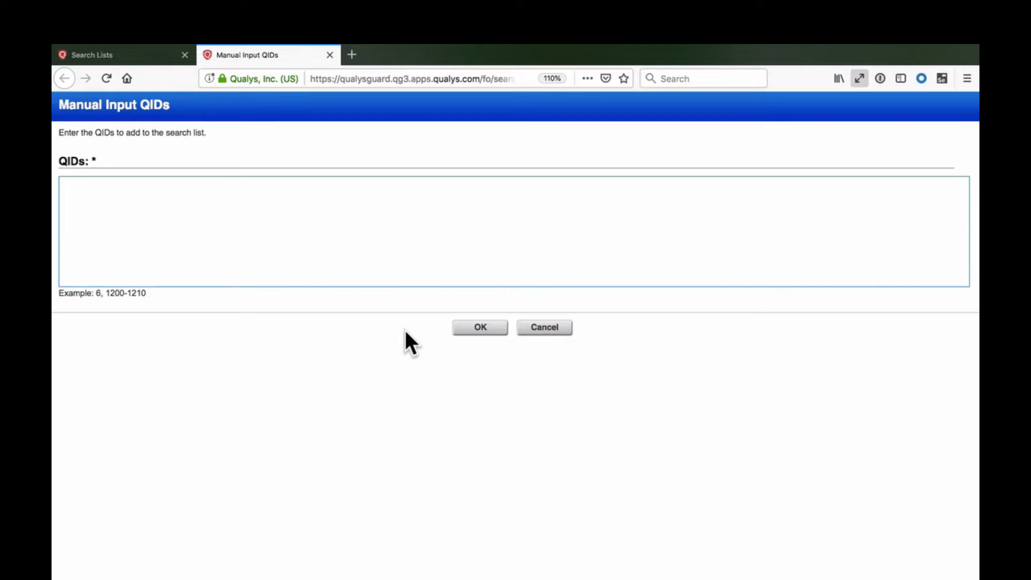
text(6,38307,43007,45017,45037,45038,45039,45141,45179,45180,45191,70028,82004,82023,82044,90065,90194,90195,90235,105015,105053)
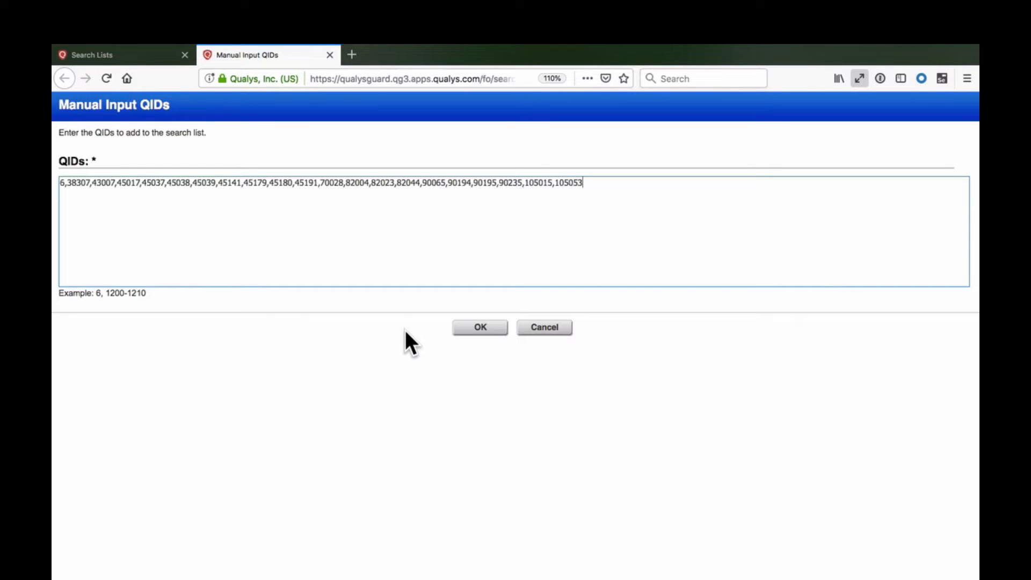
click(460, 330)
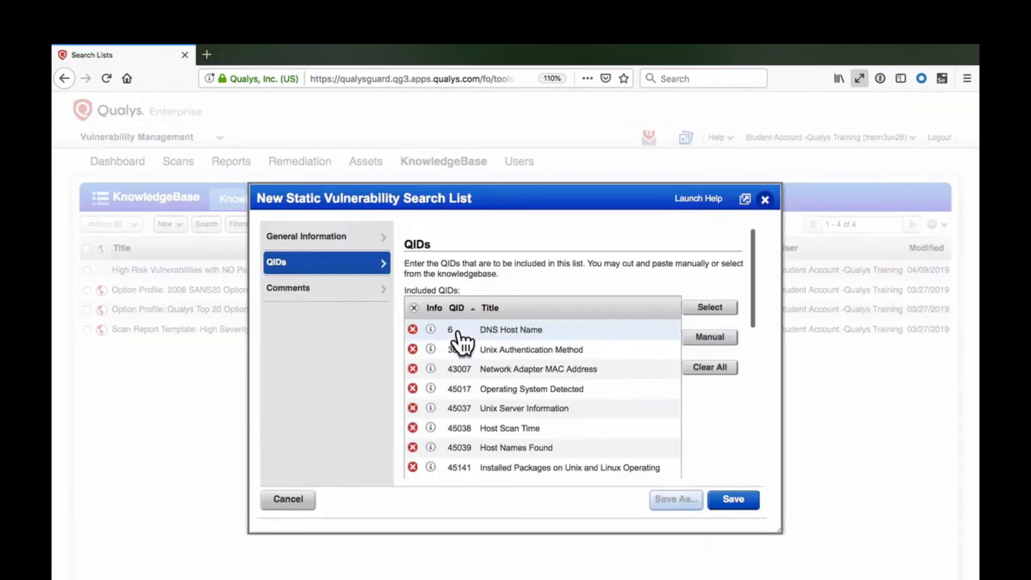
click(720, 310)
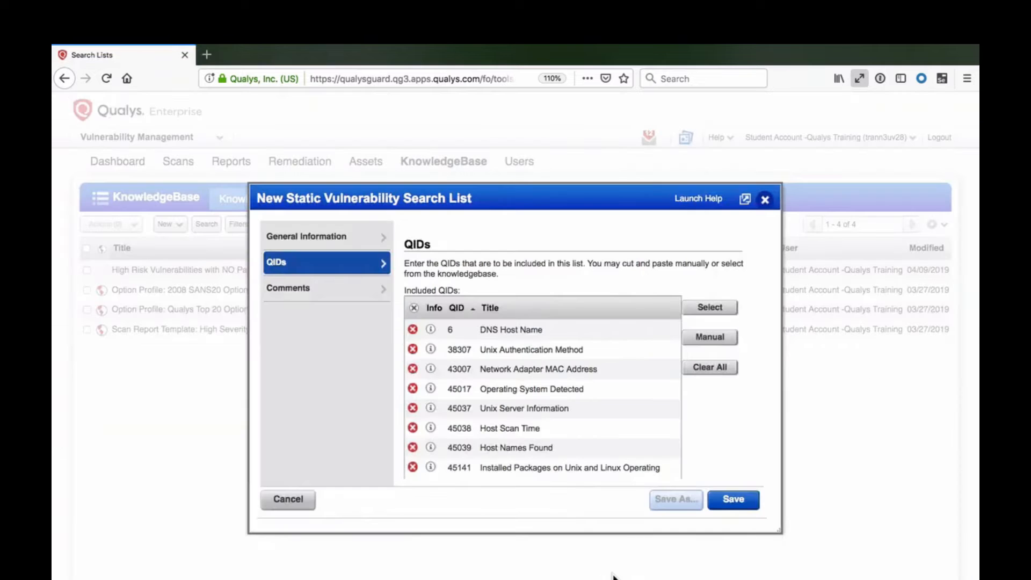
Save the new static vulnerability search list "Scan Analysis QIDs".
click(733, 499)
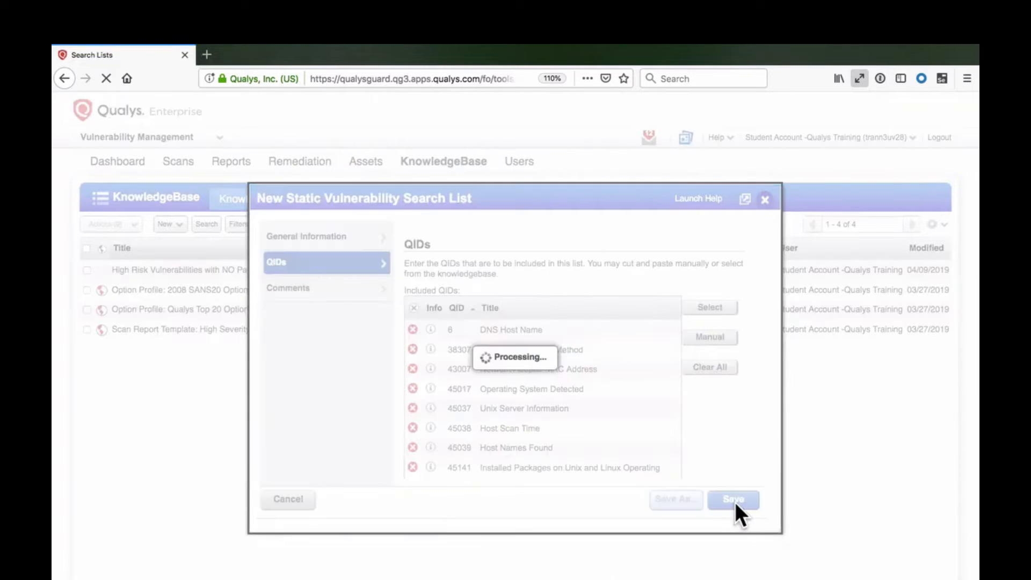
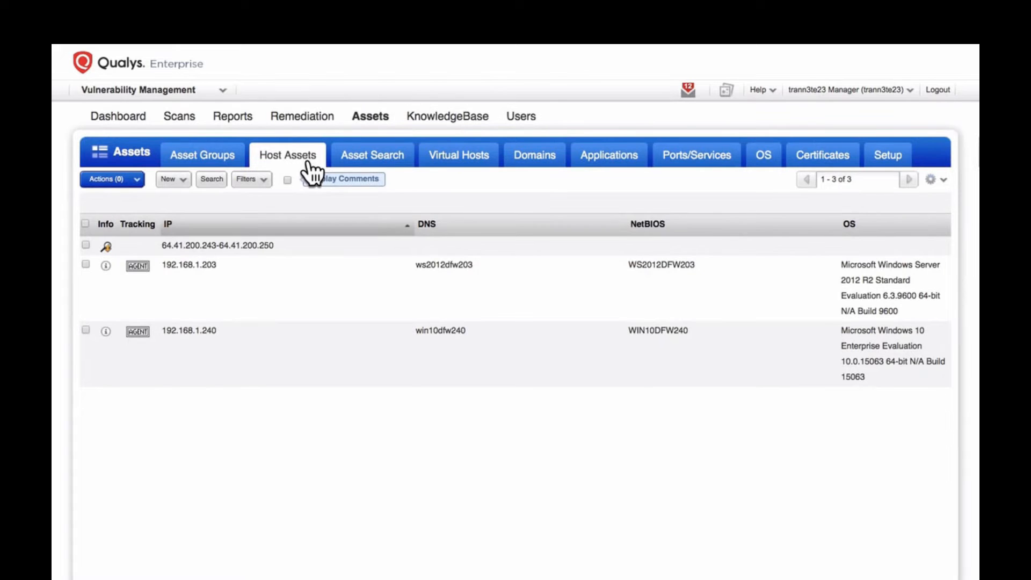
Start a new vulnerability scan and set its option profile to Custom Authentication.
click(406, 248)
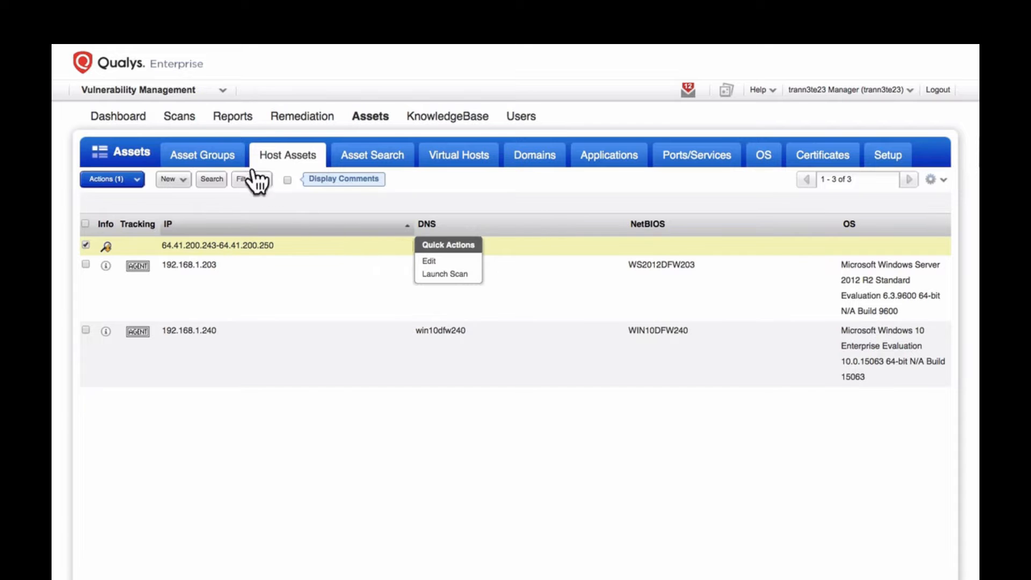
click(180, 117)
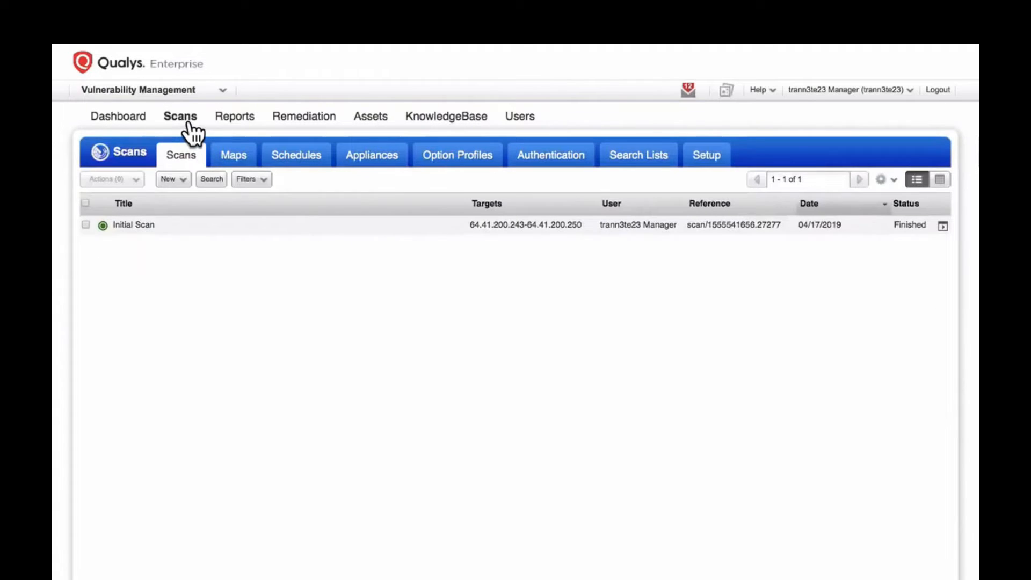
click(184, 179)
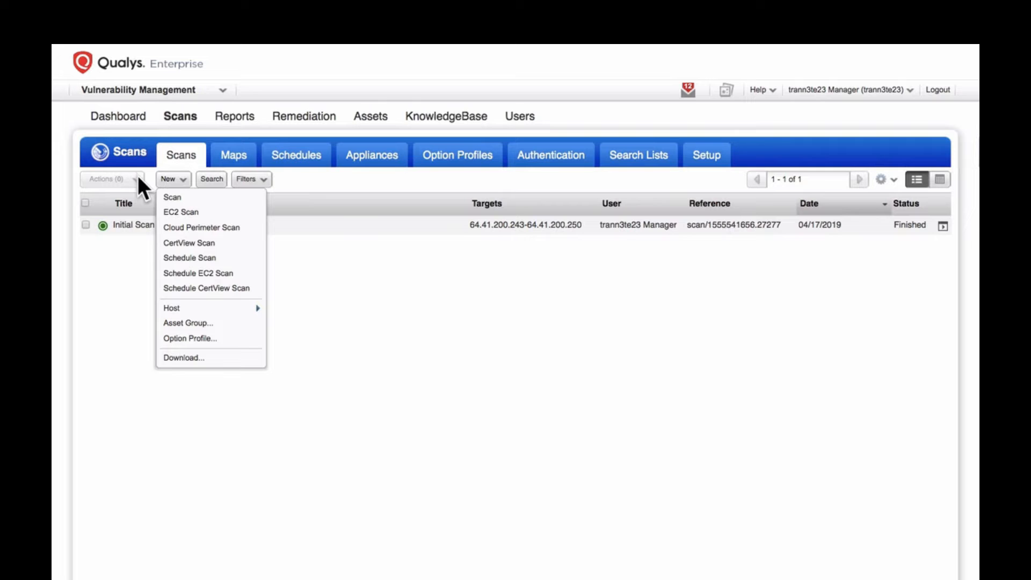
click(200, 198)
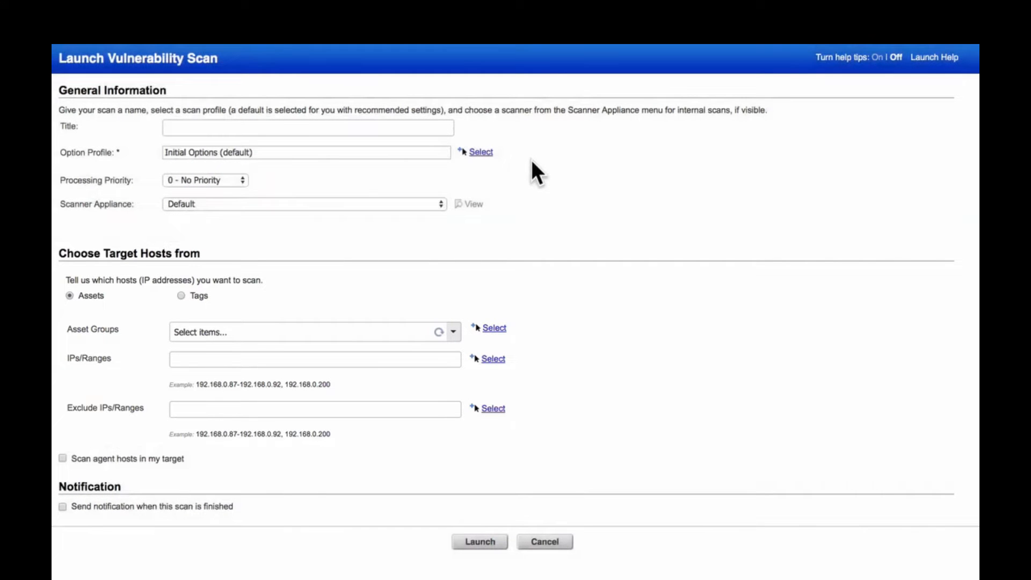
click(409, 148)
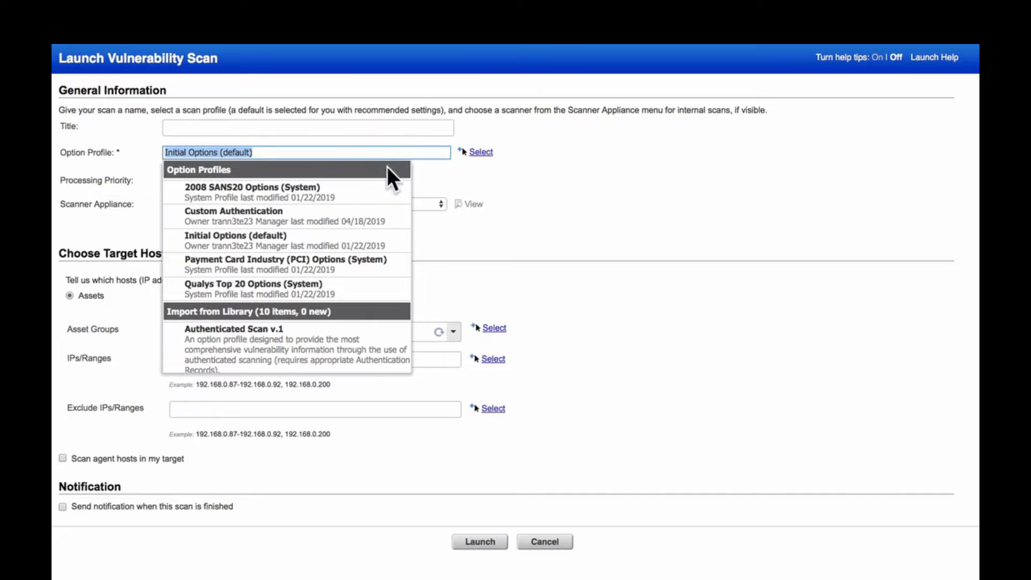
click(336, 214)
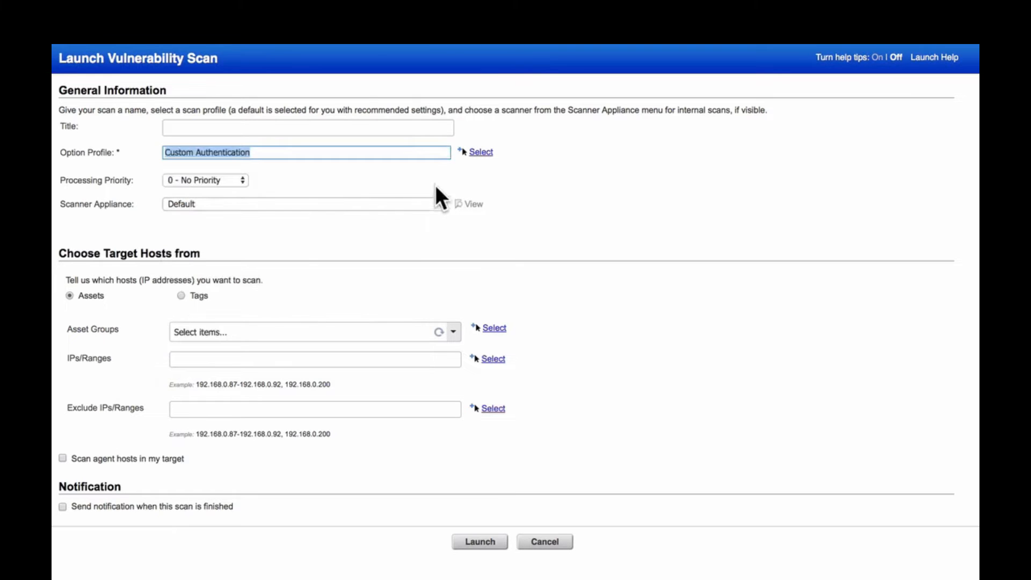
click(509, 158)
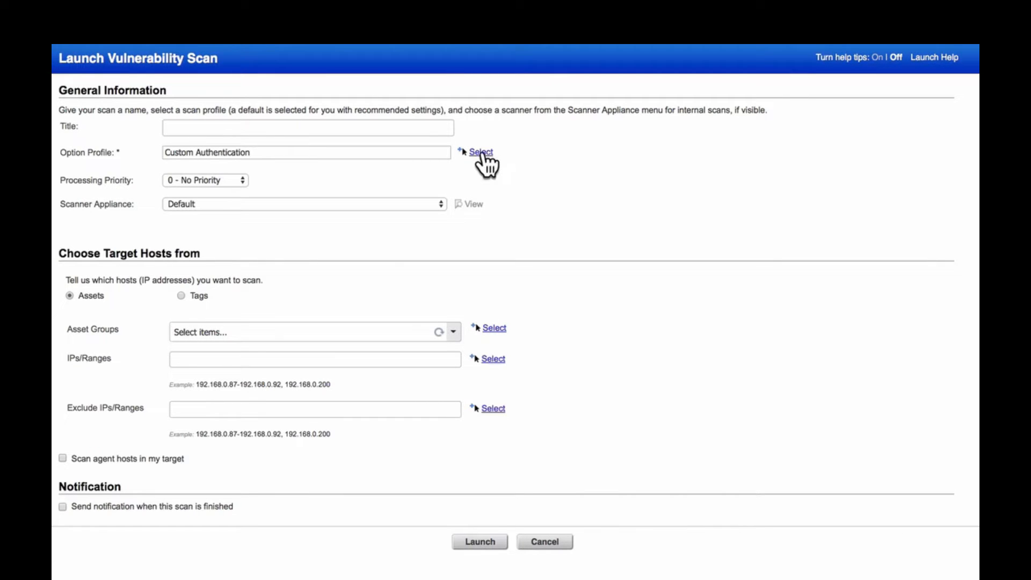
Open the Custom Authentication option profile for editing and examine its TCP and UDP port scan settings.
click(482, 153)
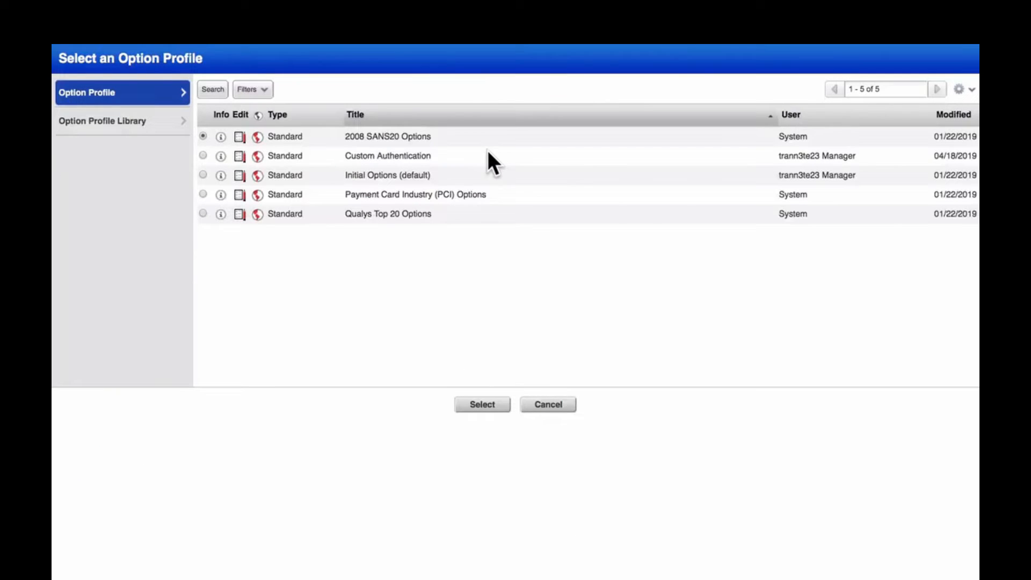
click(240, 156)
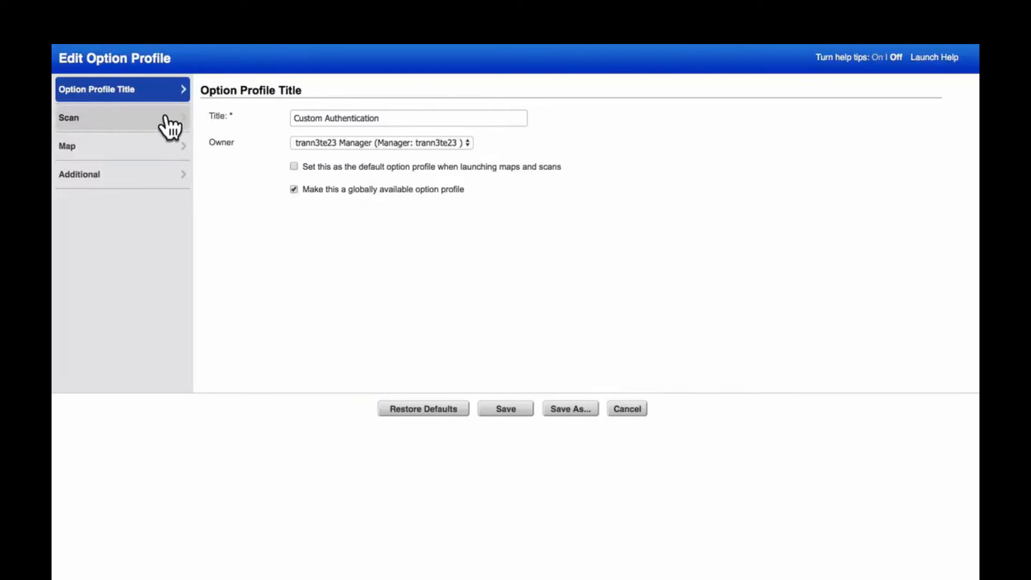
click(170, 127)
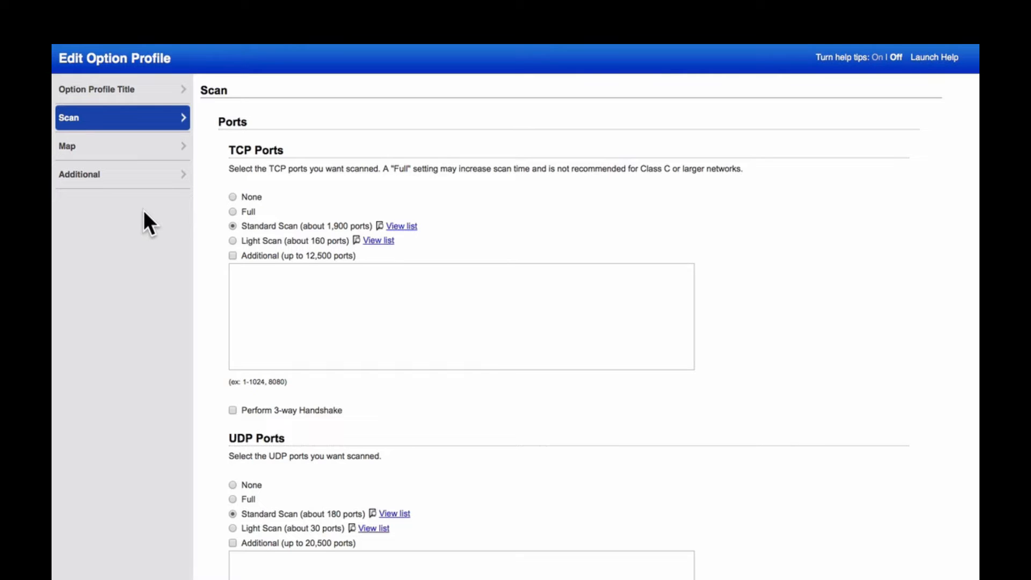
scroll(144, 210, down, 3)
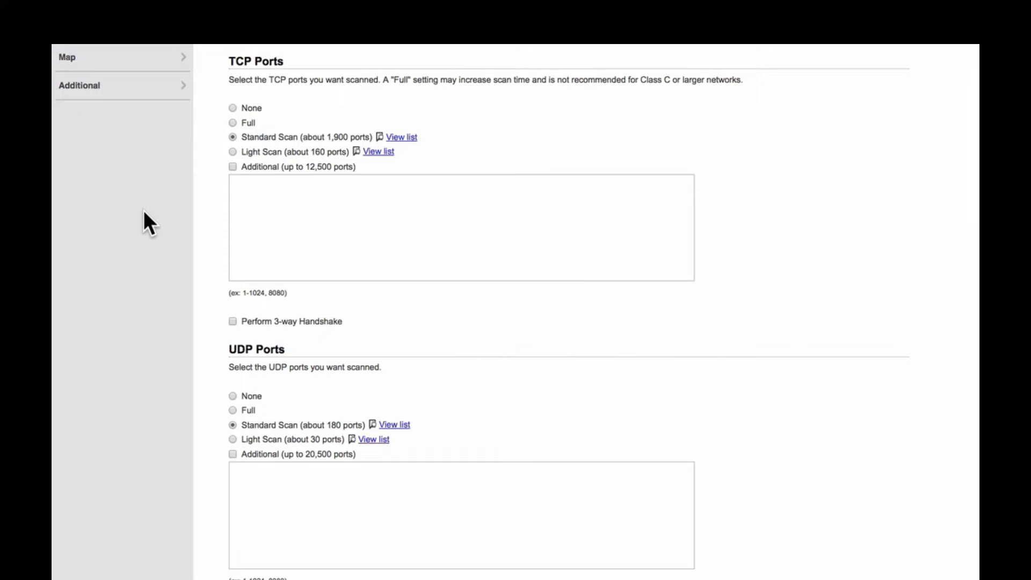
scroll(144, 211, down, 8)
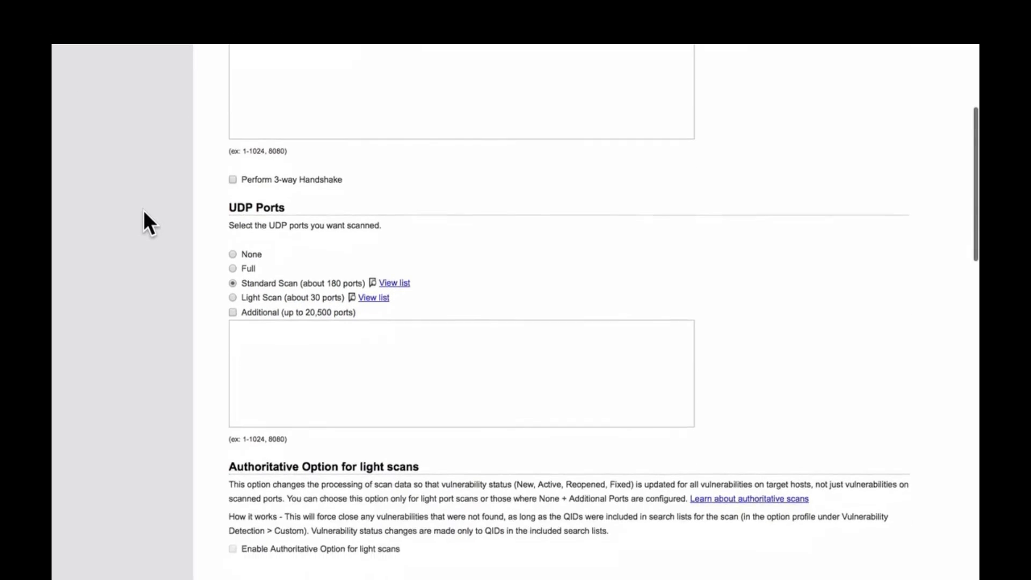
scroll(144, 210, down, 6)
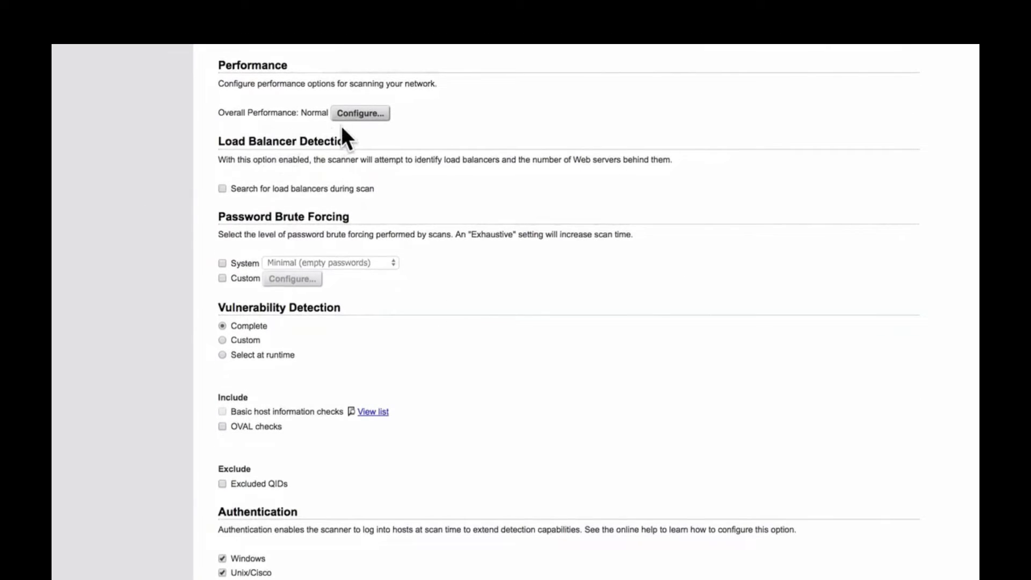
Examine the profile's scan performance levels and confirm the settings with Normal overall performance.
click(365, 114)
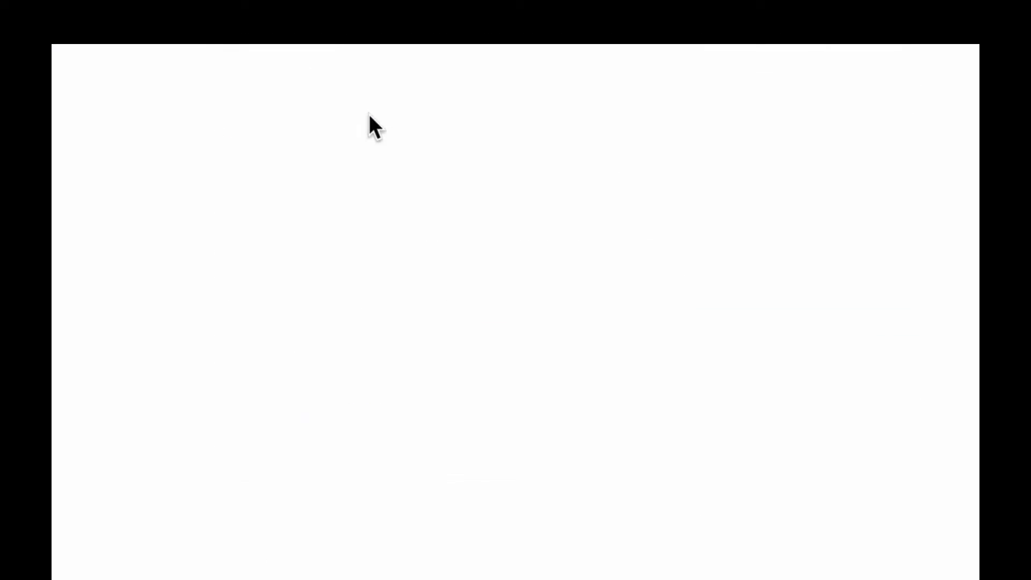
click(204, 146)
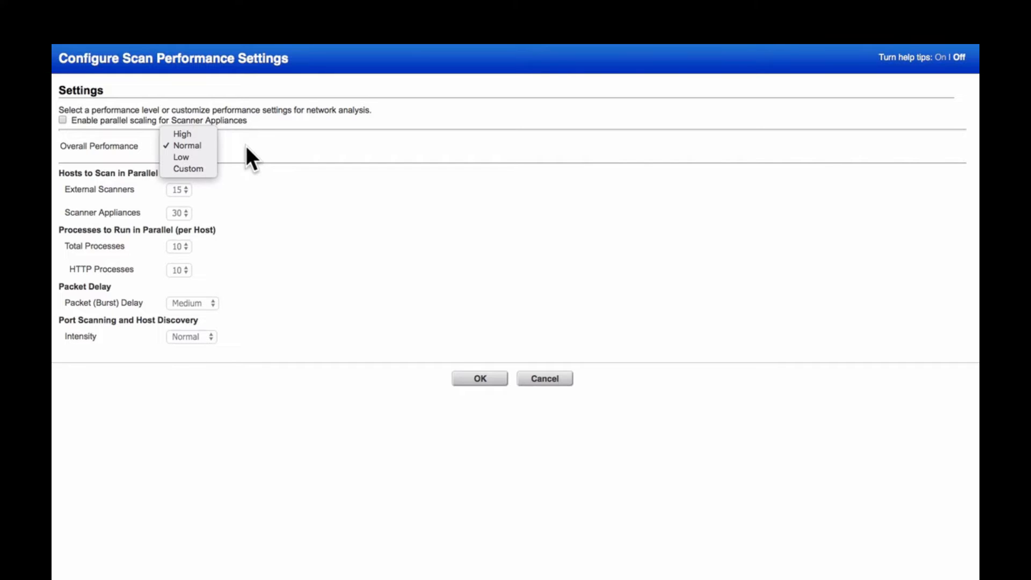
click(208, 143)
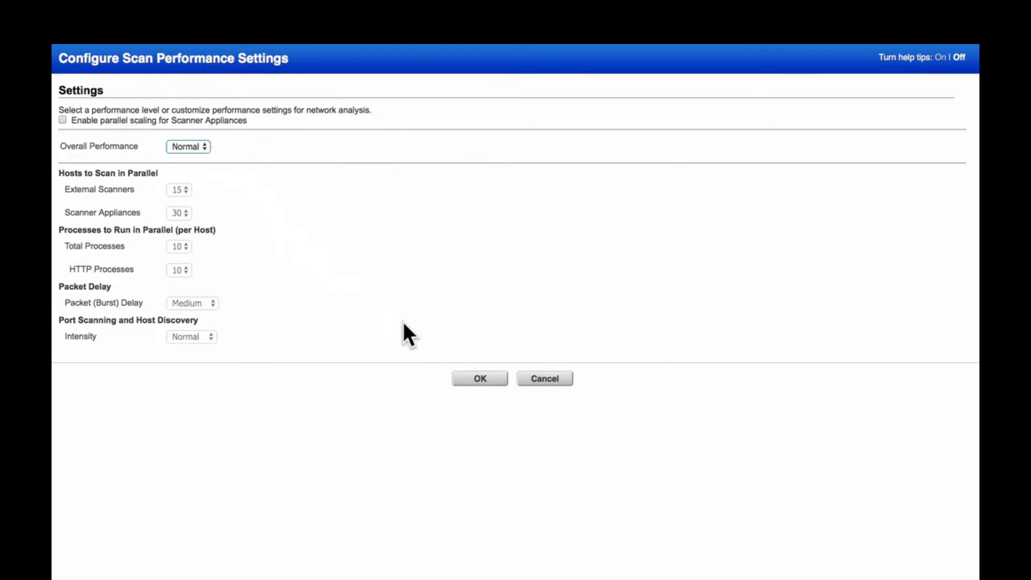
click(473, 378)
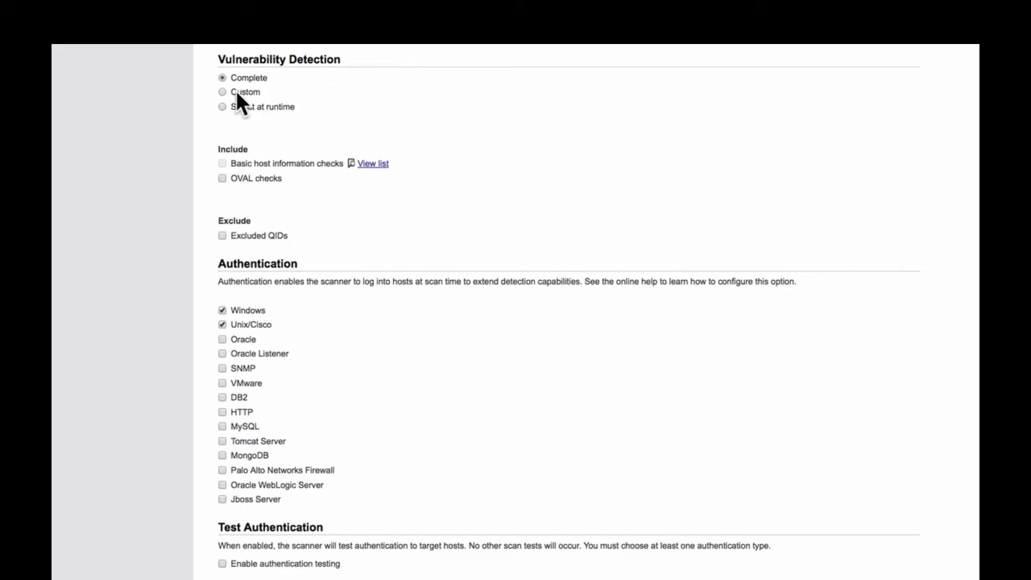
Try Custom vulnerability detection and the Excluded QIDs option, and return detection to Complete without exclusions.
click(223, 91)
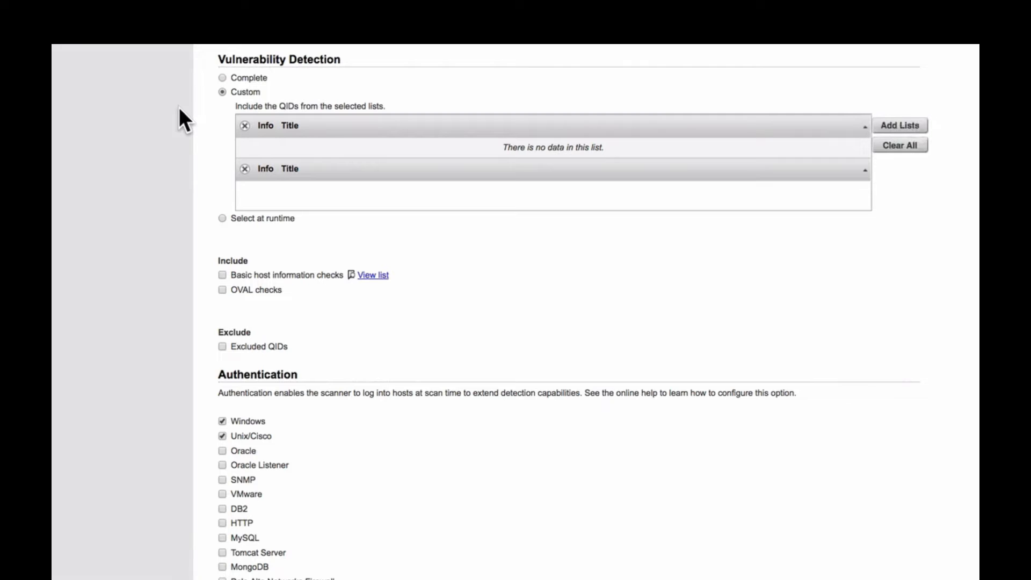
click(222, 346)
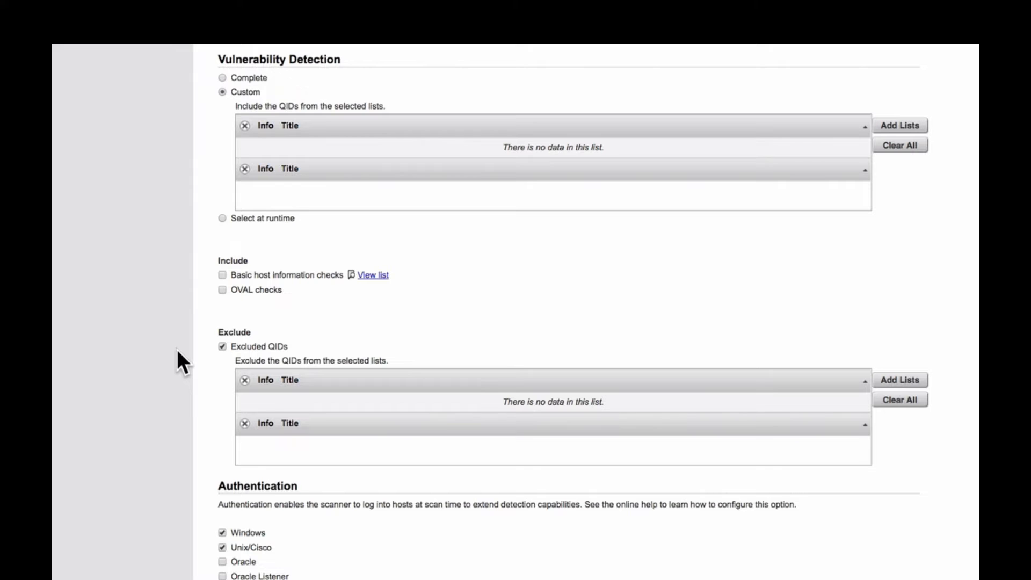
click(222, 346)
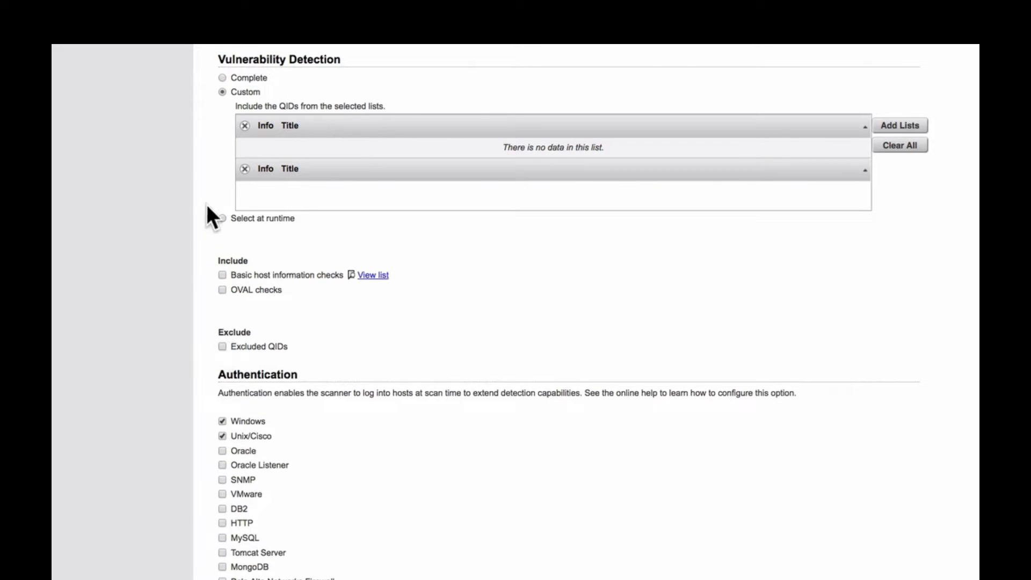
click(222, 77)
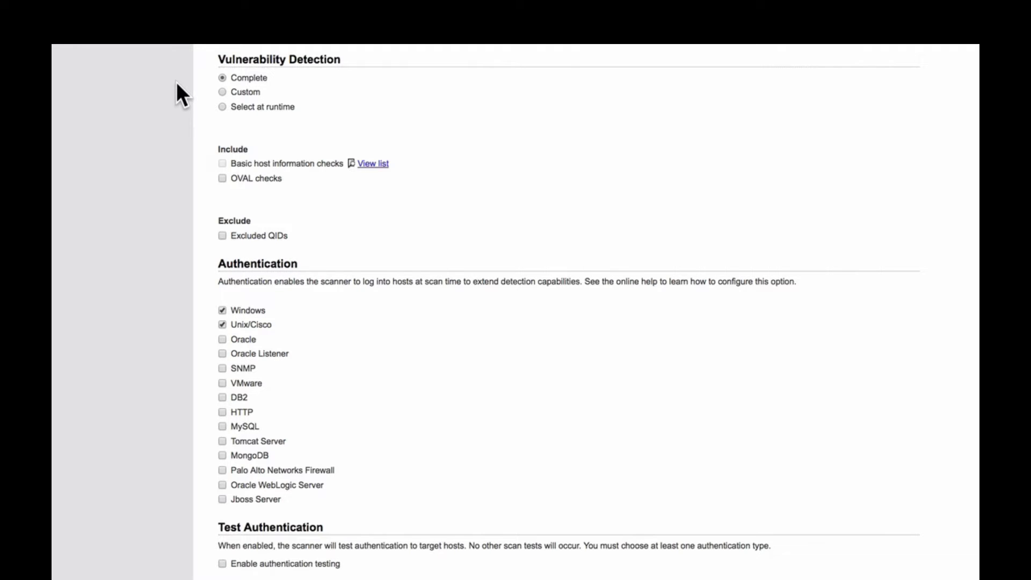
Review the profile's authentication and remaining scan options, and choose Custom Authentication as the scan's option profile.
scroll(176, 81, down, 6)
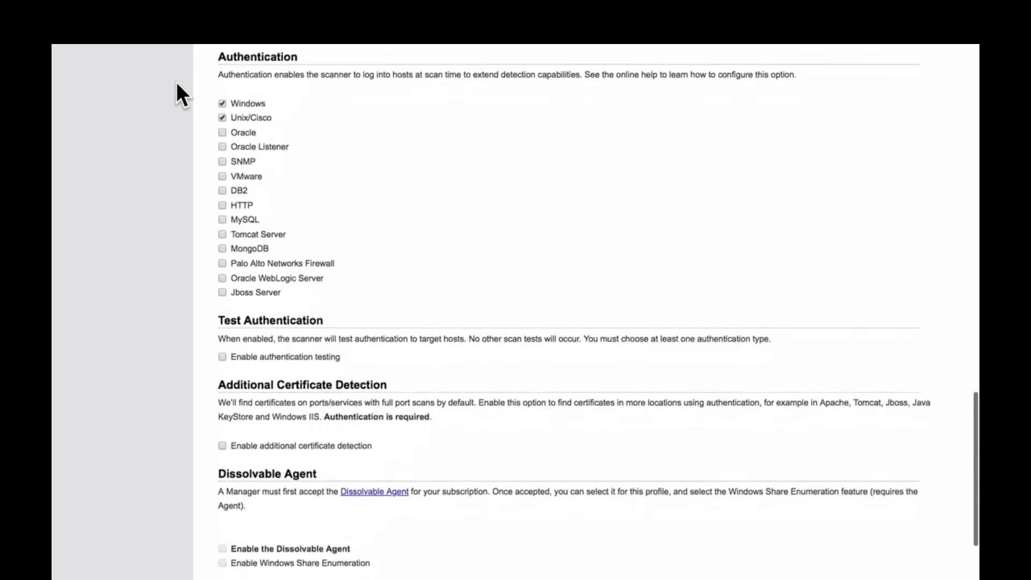
scroll(176, 81, down, 3)
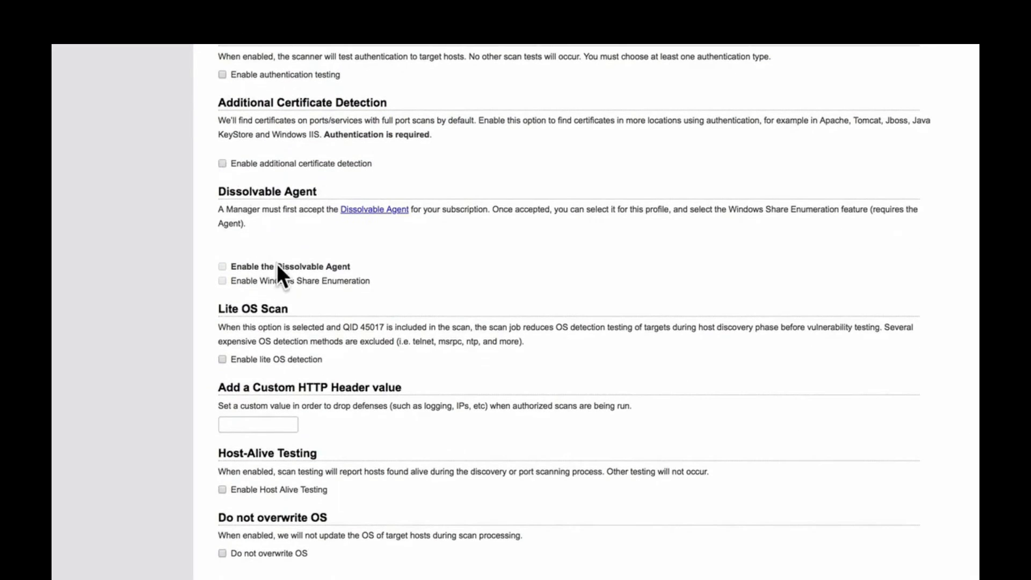
click(453, 574)
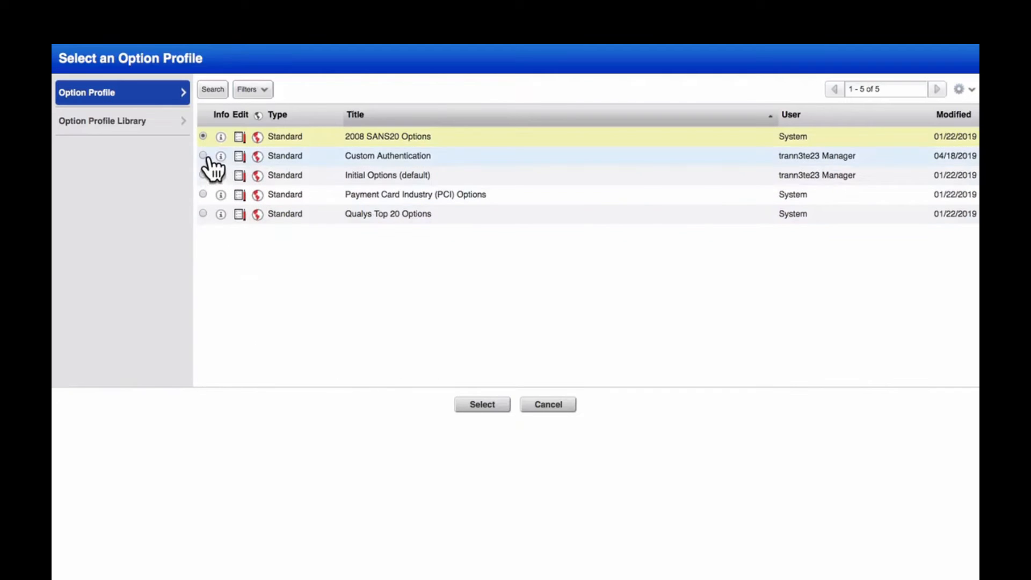
click(203, 155)
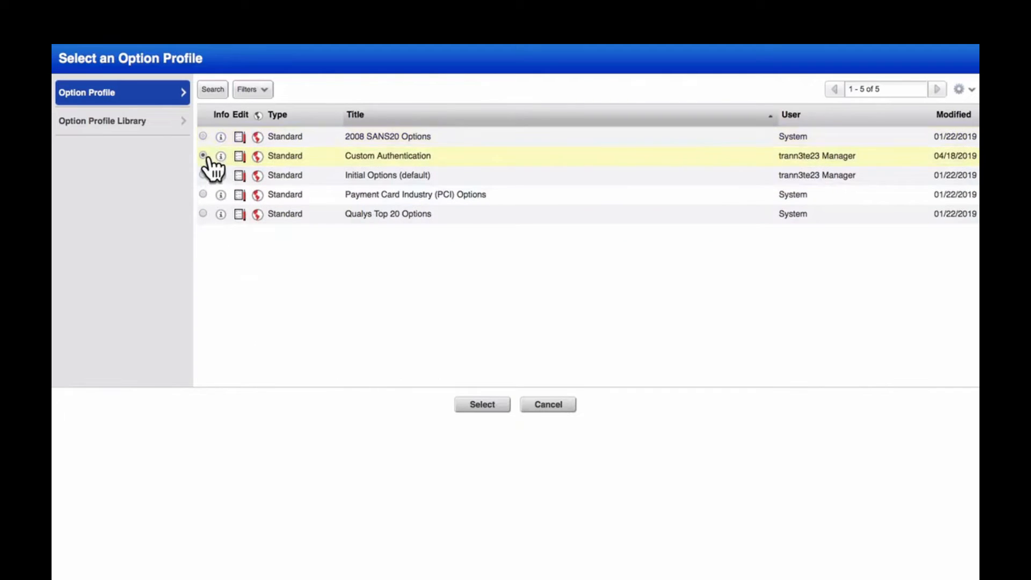
click(465, 410)
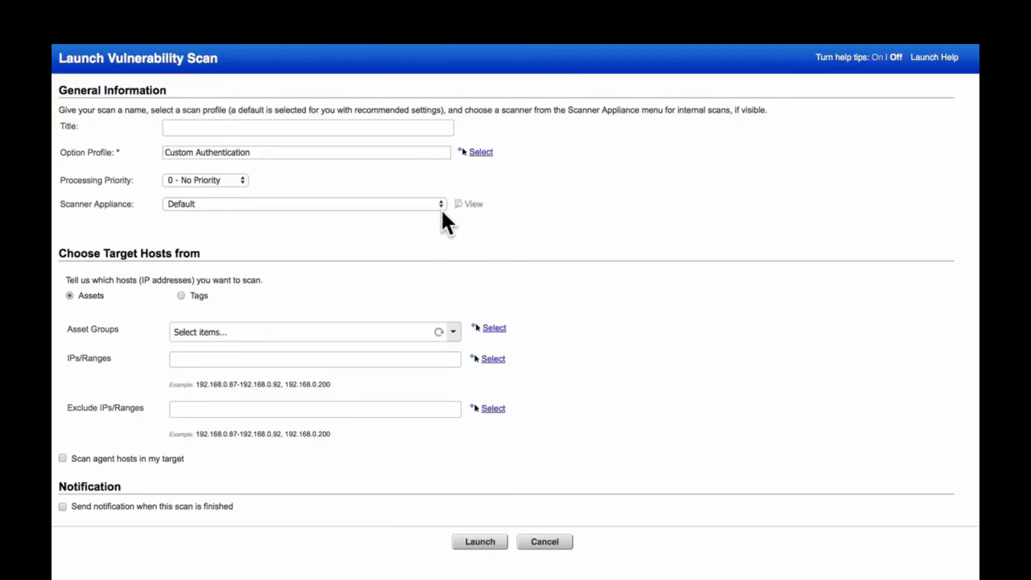
Set the scanner appliance to External and enter 64.41.200.243-64.41.200.250 as the target IP range.
click(443, 203)
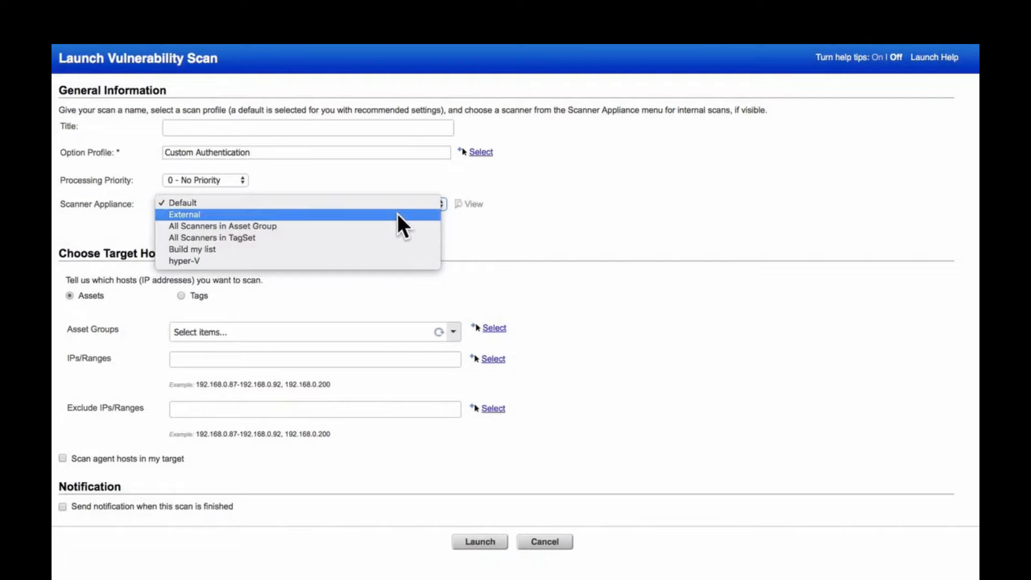
click(398, 214)
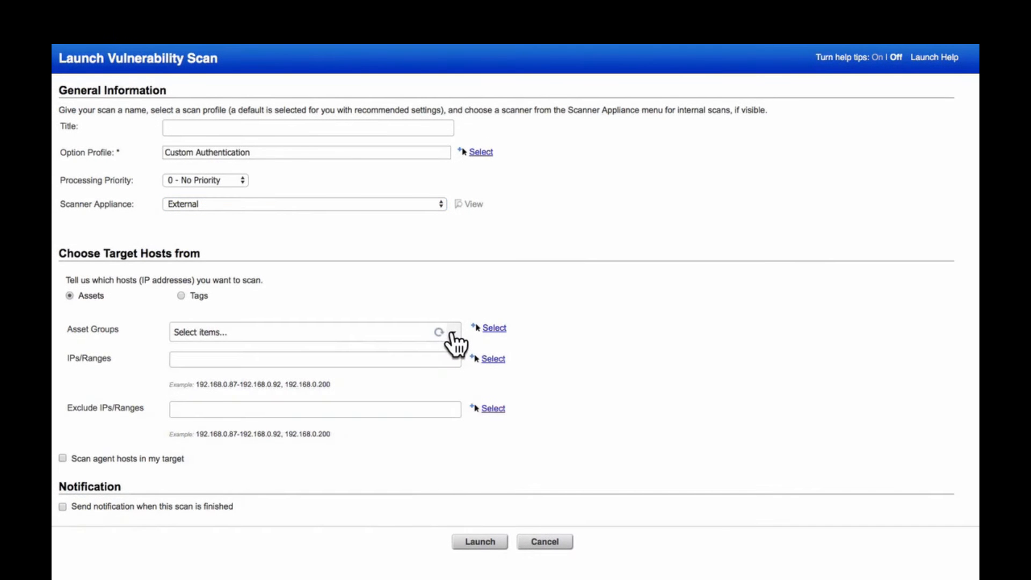
click(453, 332)
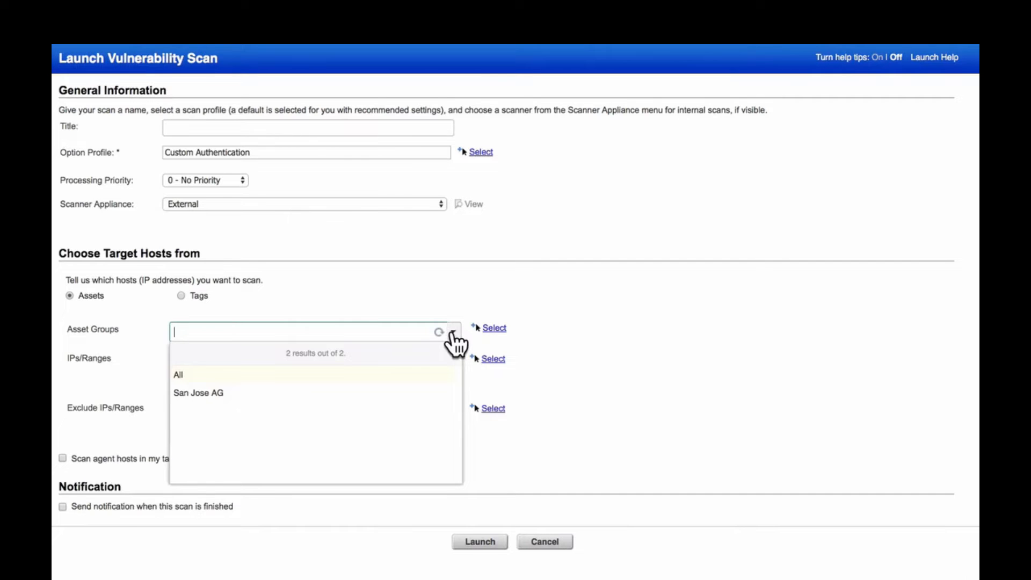
click(443, 298)
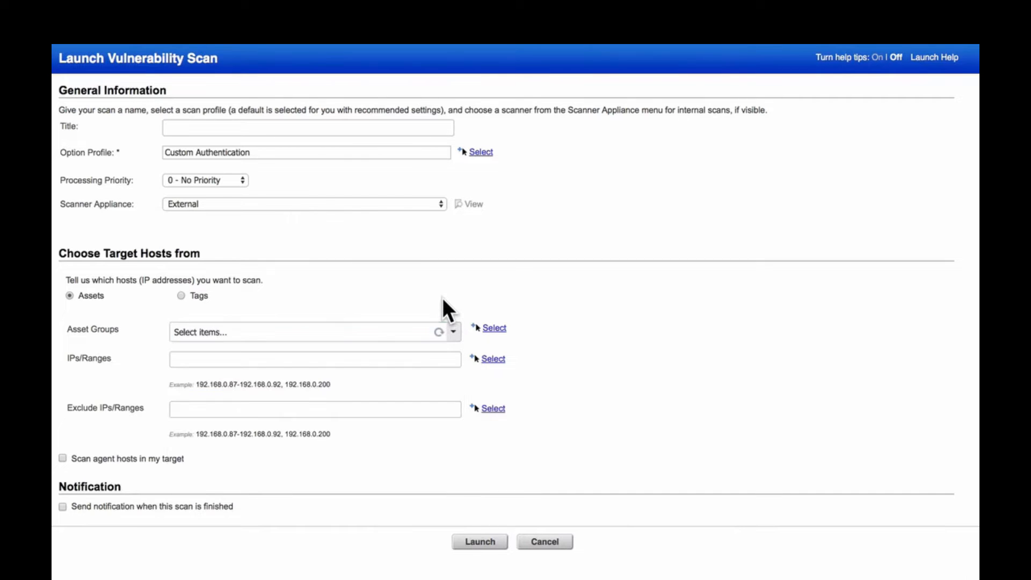
click(402, 357)
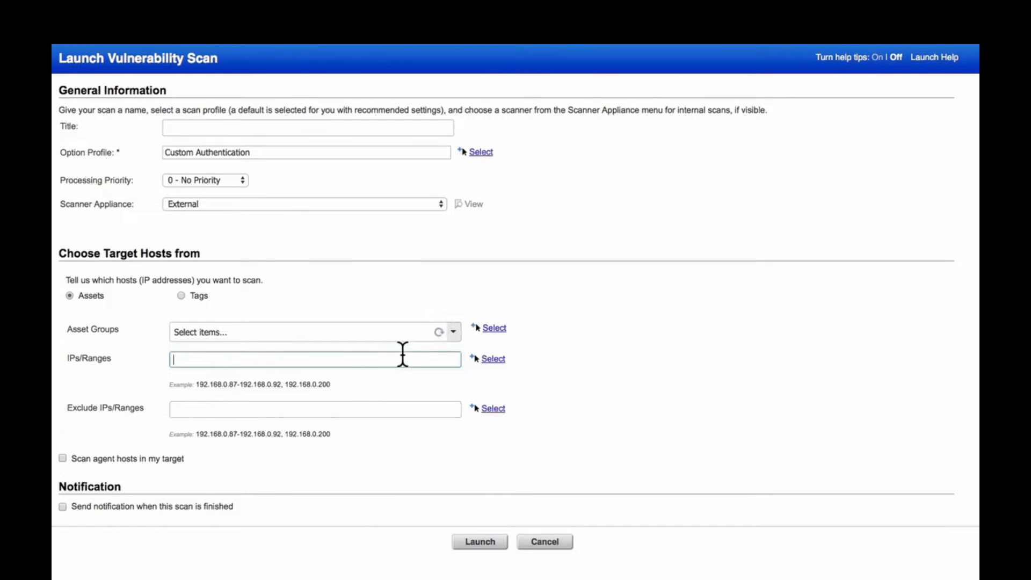
text(64.41.200.243-64.41.200.250)
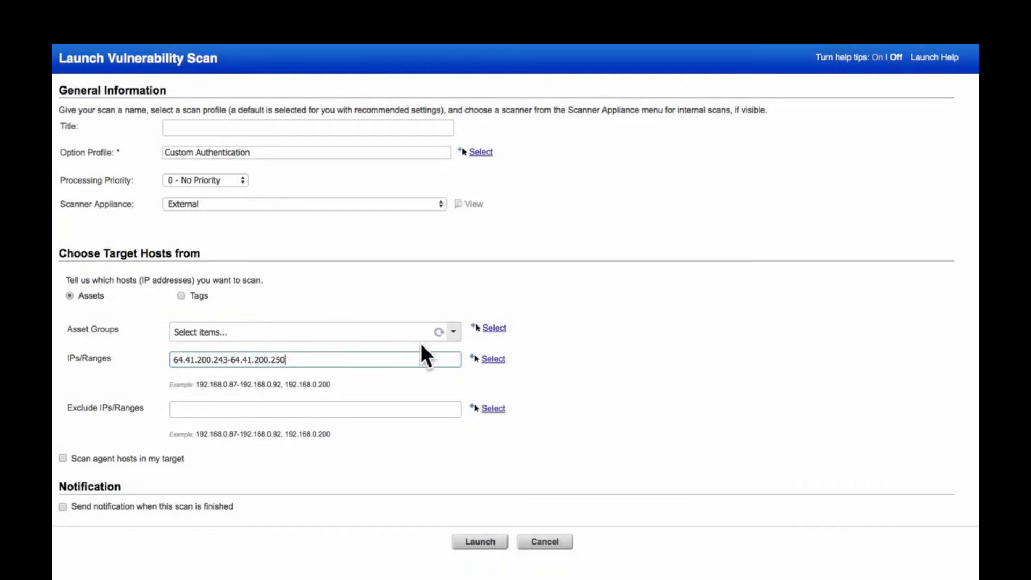
Switch the scan's target hosts to tags and include the San Jose AG asset group tag.
click(180, 295)
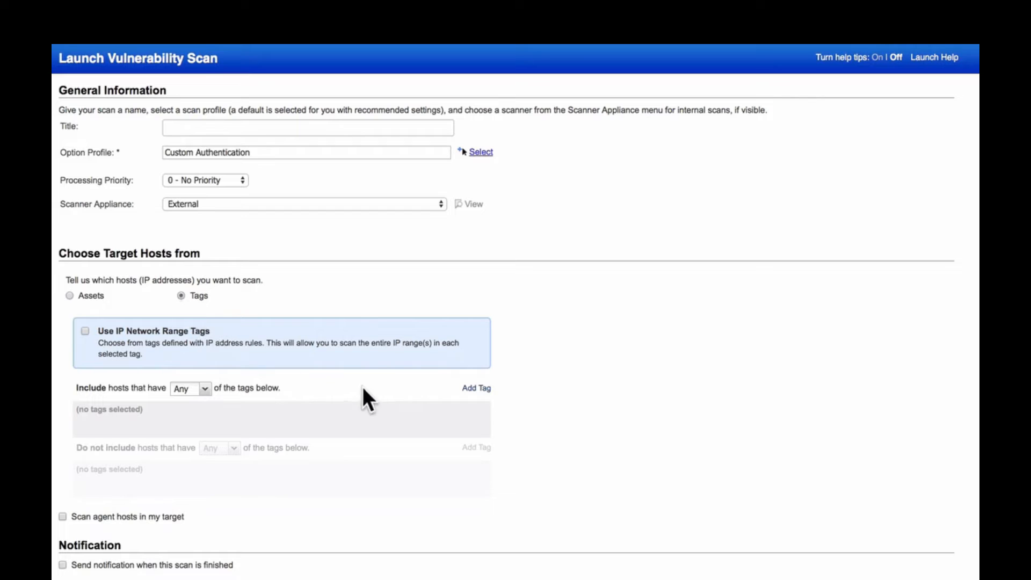
click(470, 389)
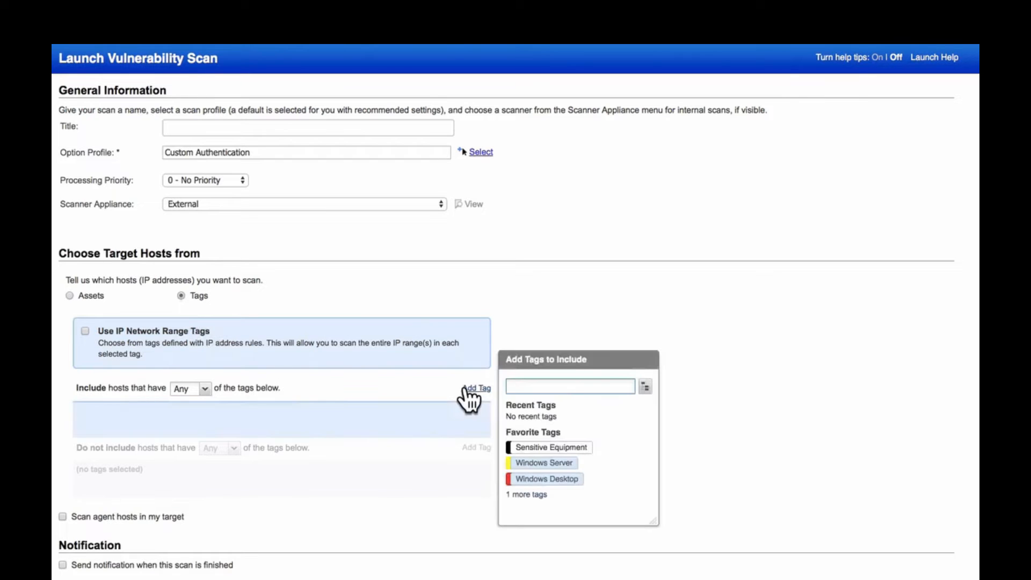
click(645, 388)
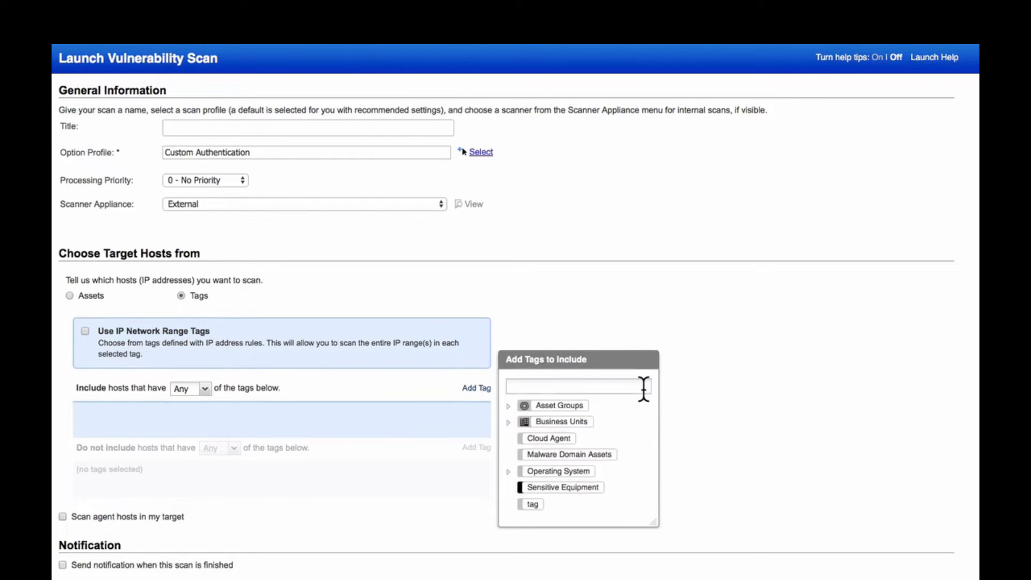
click(508, 407)
click(509, 406)
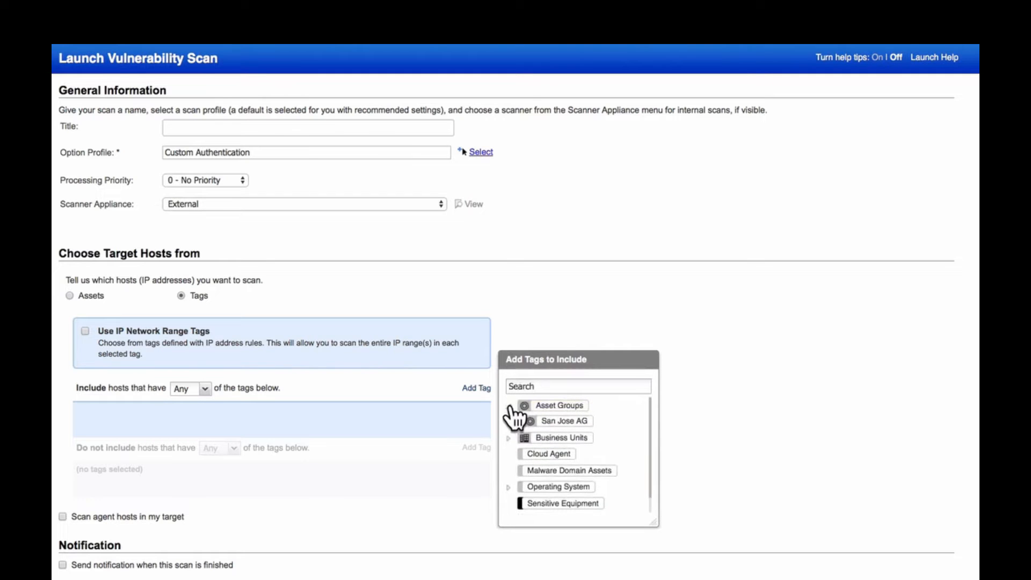
click(570, 421)
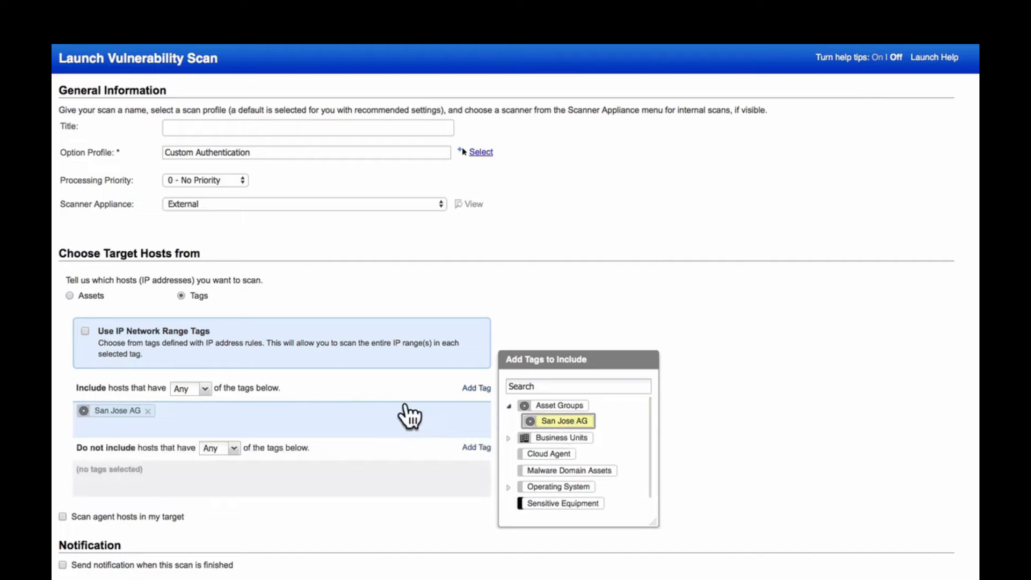
click(372, 384)
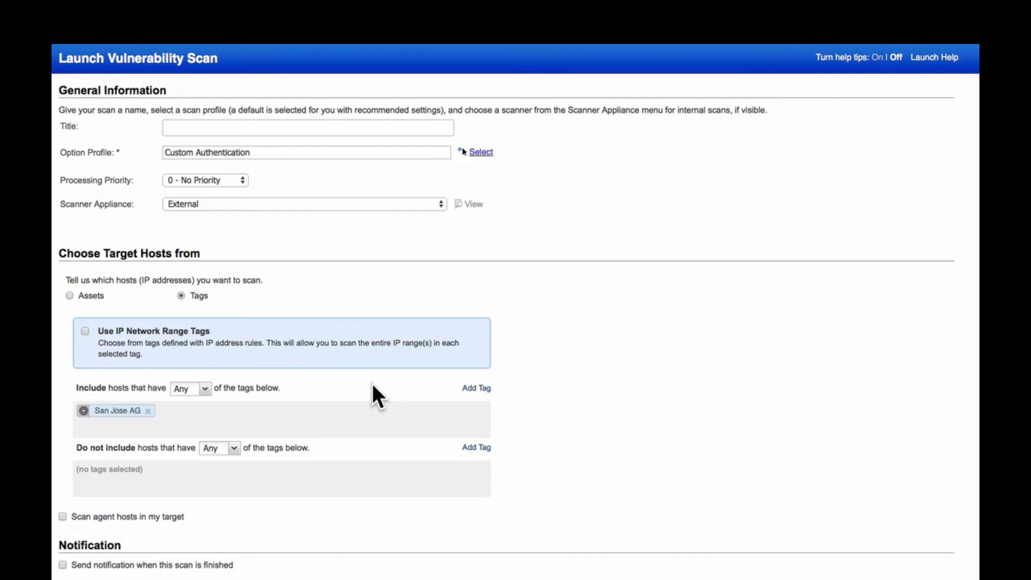
Add the Windows Desktop tag to the included tags and require hosts to have All of them.
click(472, 392)
click(557, 479)
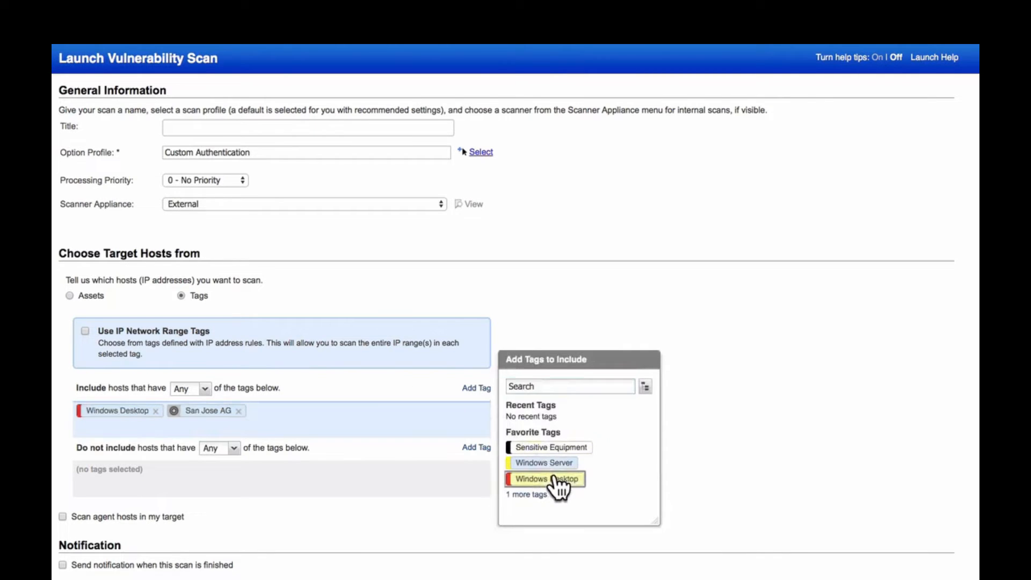
click(372, 380)
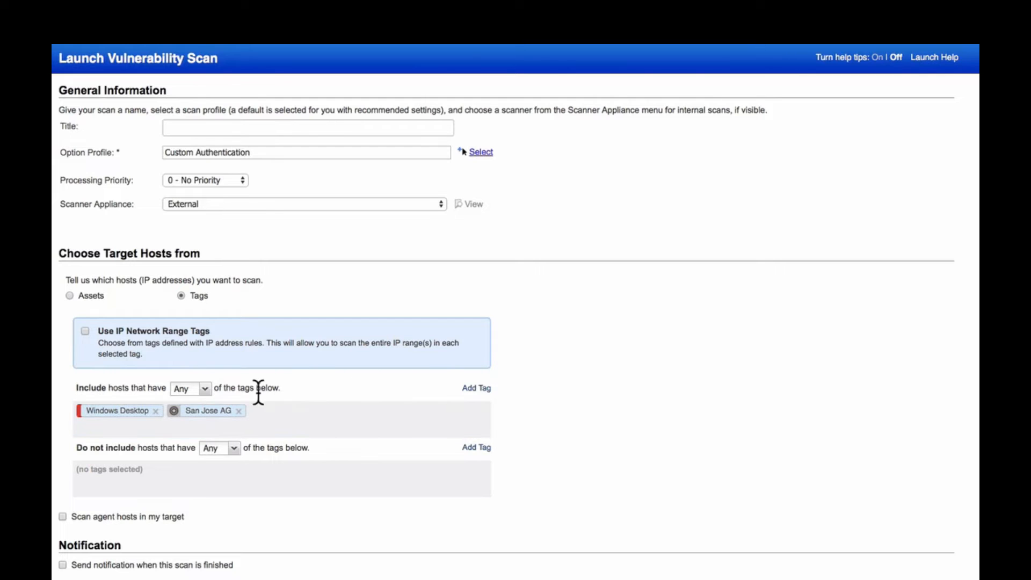
click(204, 390)
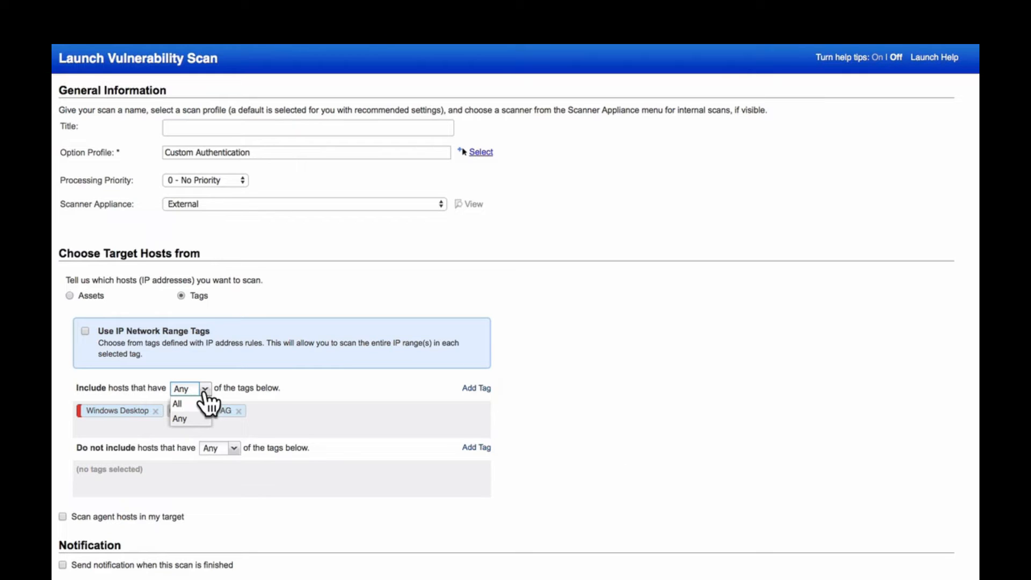
click(190, 403)
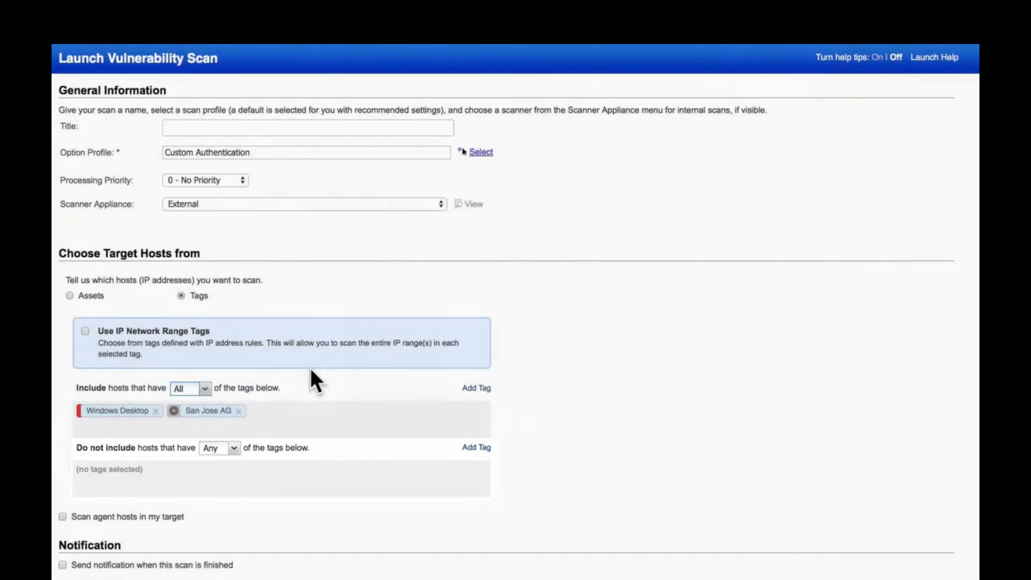
Title the scan Demo Scan, launch it, and close its status window.
click(267, 126)
text(Demo Scan)
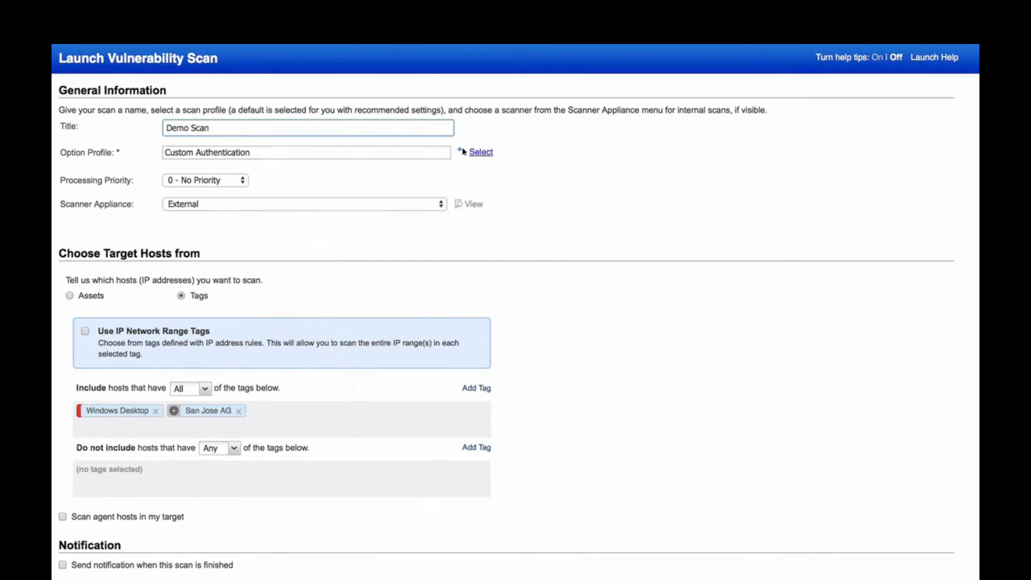
key(Return)
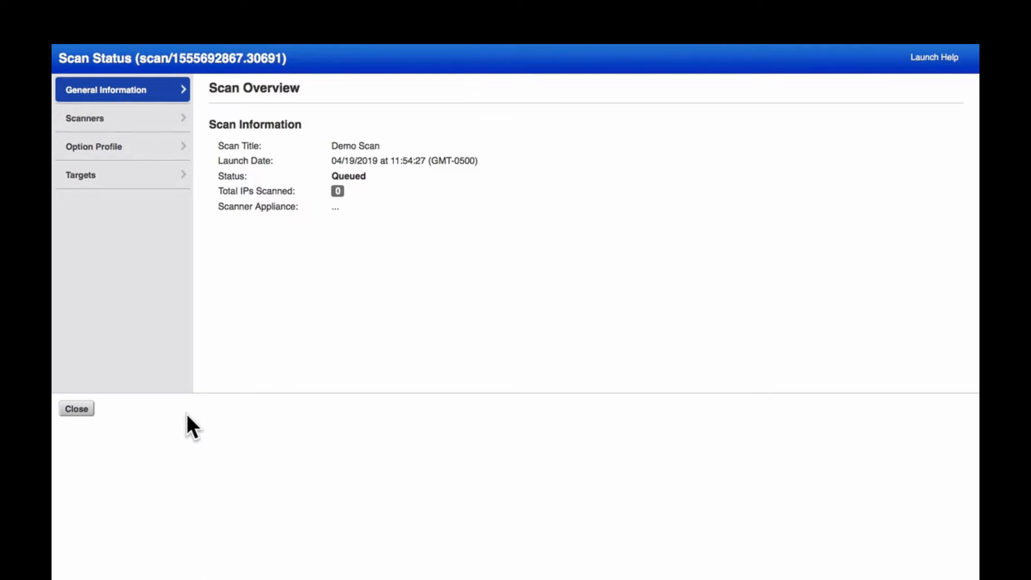
click(77, 409)
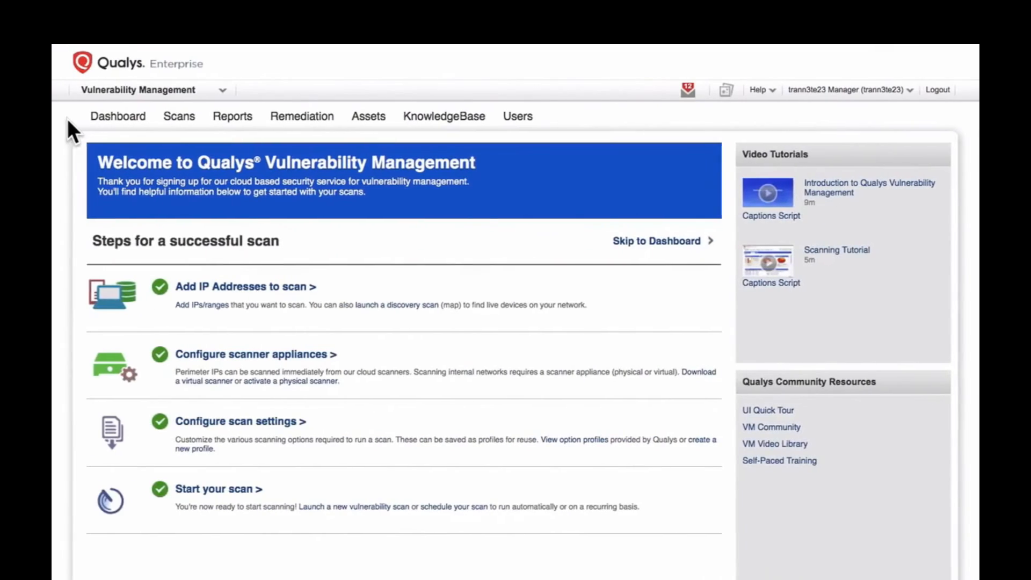
Review the scan Storage setup and its month choices for automatically deleting scan results.
click(179, 120)
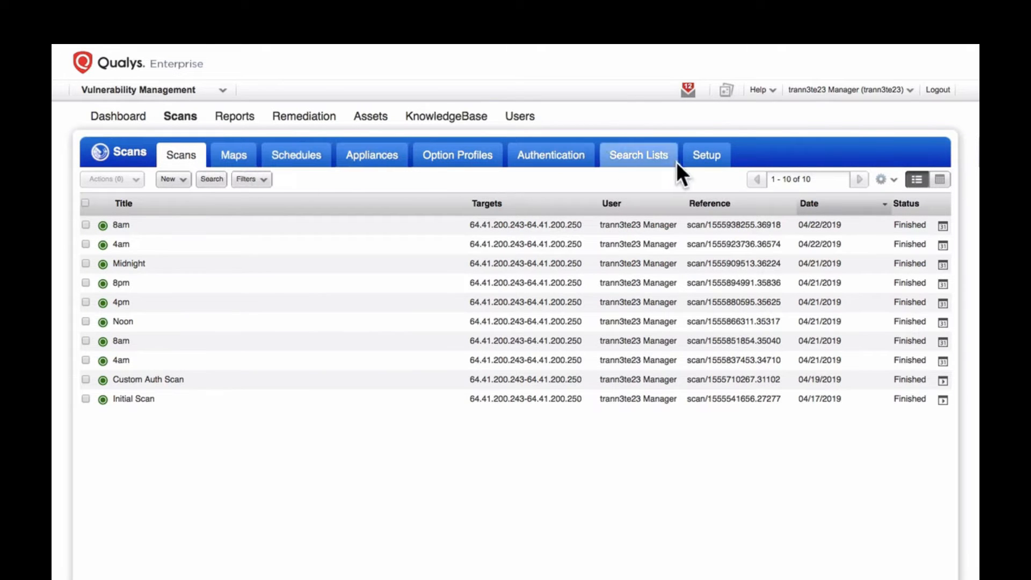
click(721, 157)
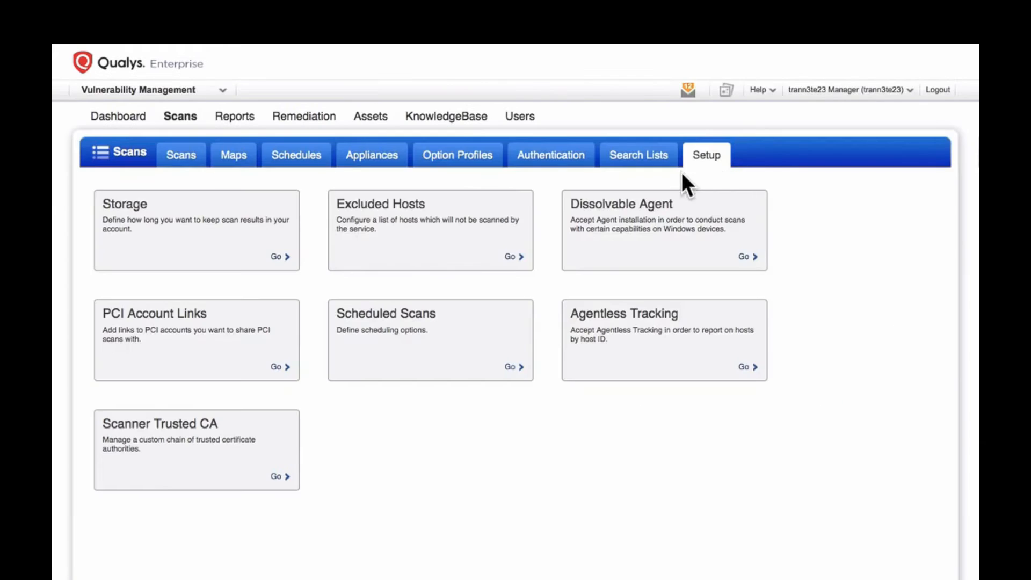
click(232, 226)
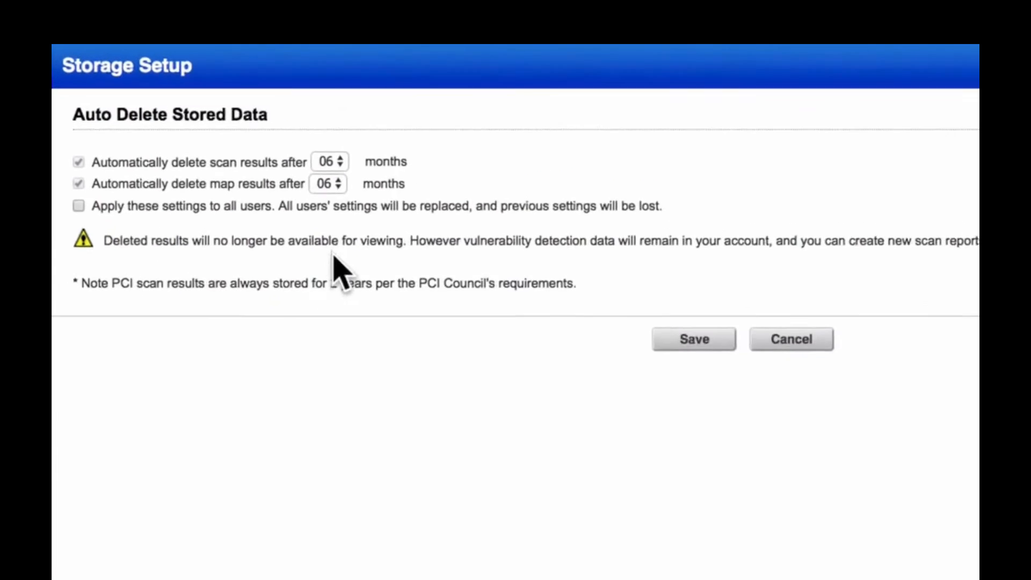
click(387, 179)
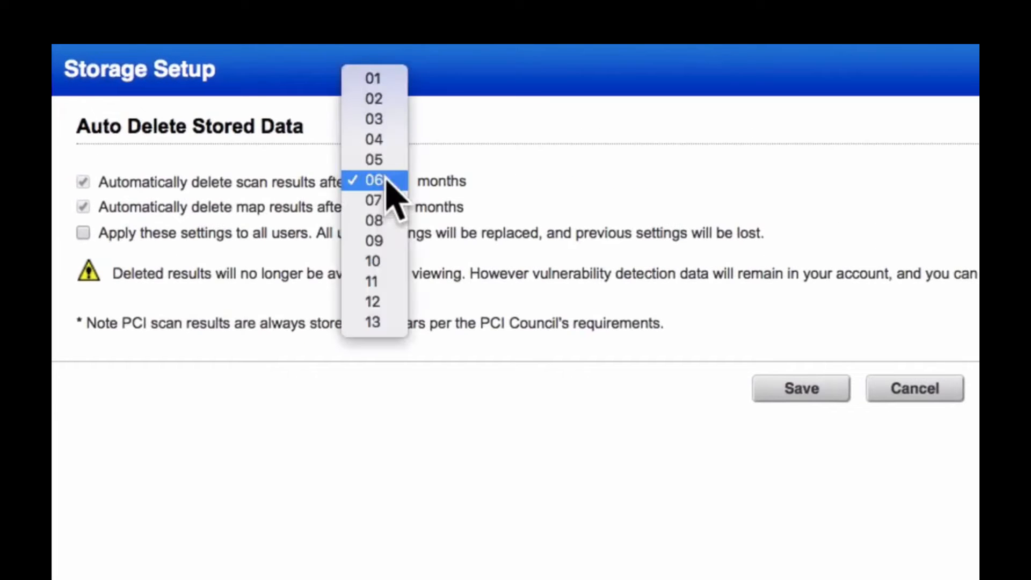
click(441, 193)
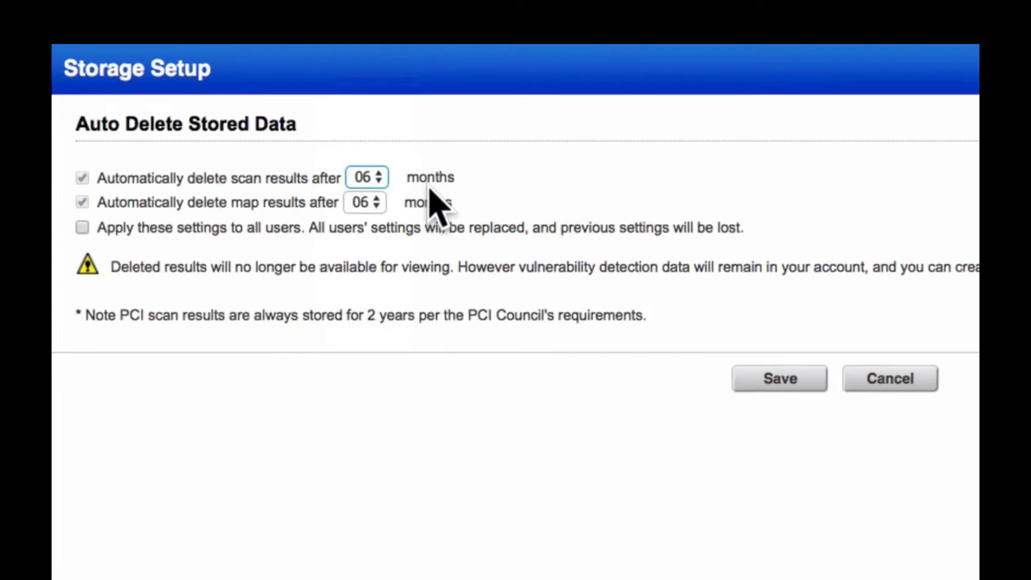
click(476, 245)
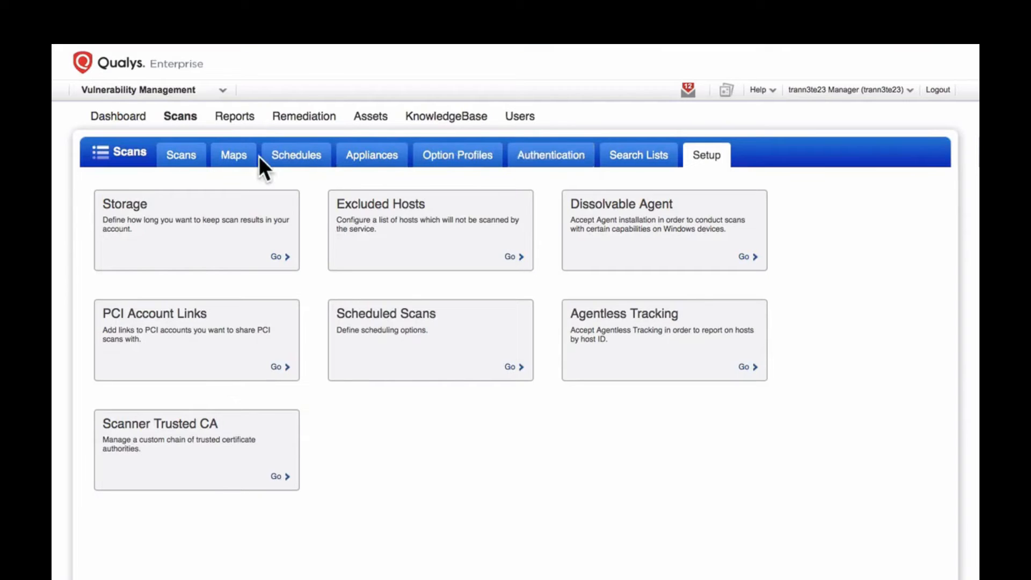
Open the results of the most recent finished scan and examine the report summary, severity charts and detected services.
click(187, 157)
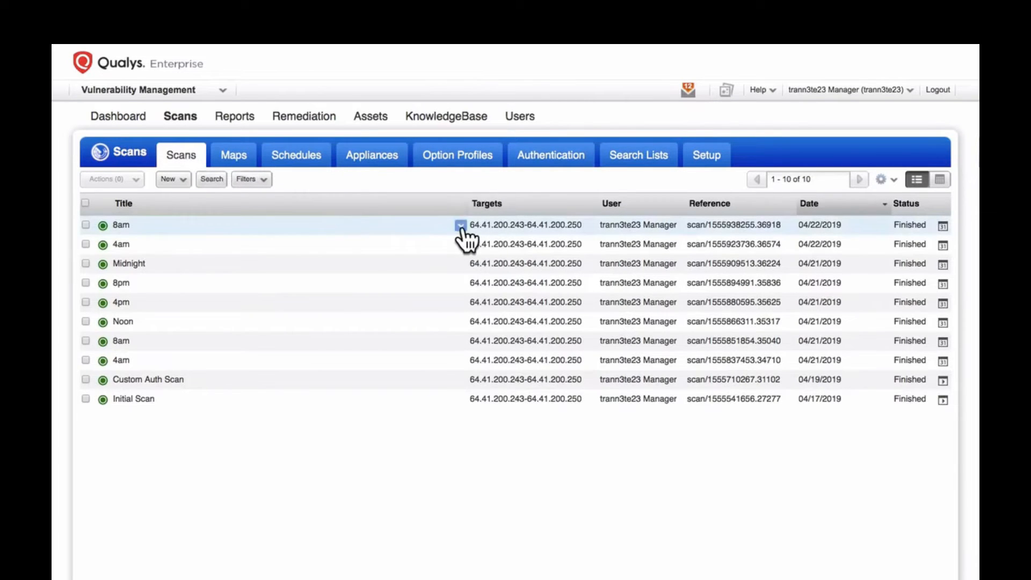
click(461, 227)
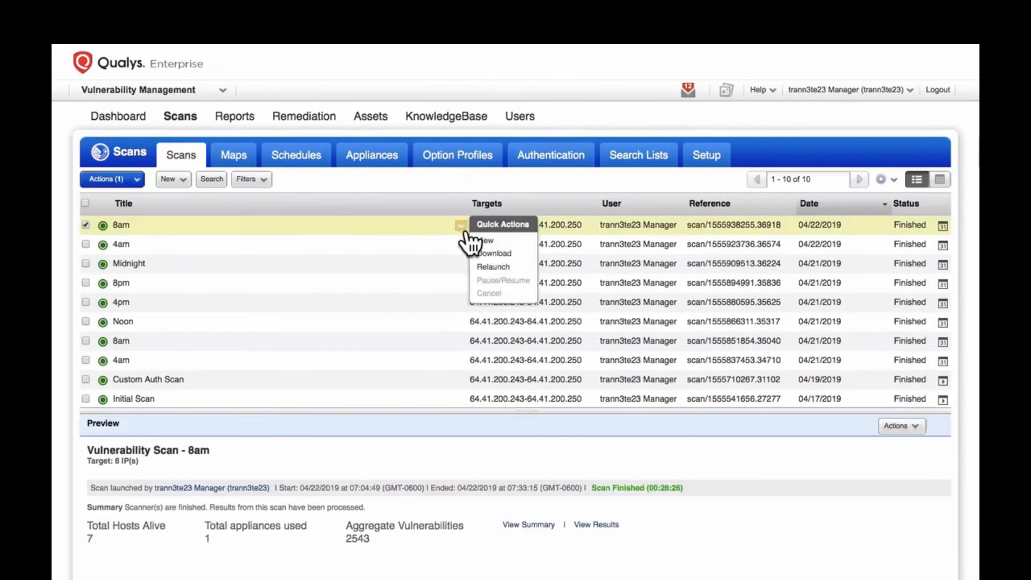
click(518, 239)
scroll(529, 564, down, 8)
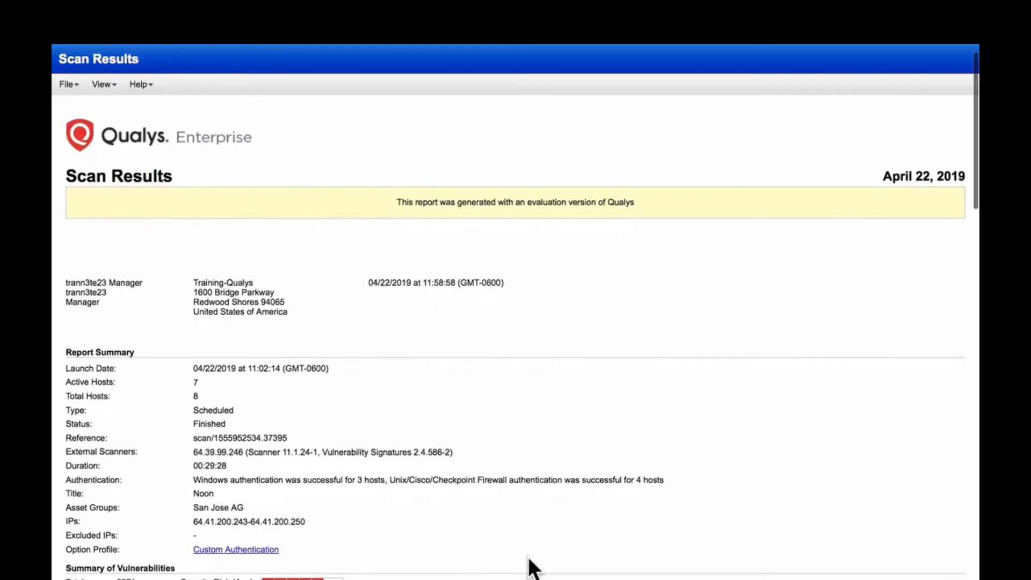
scroll(528, 564, down, 2)
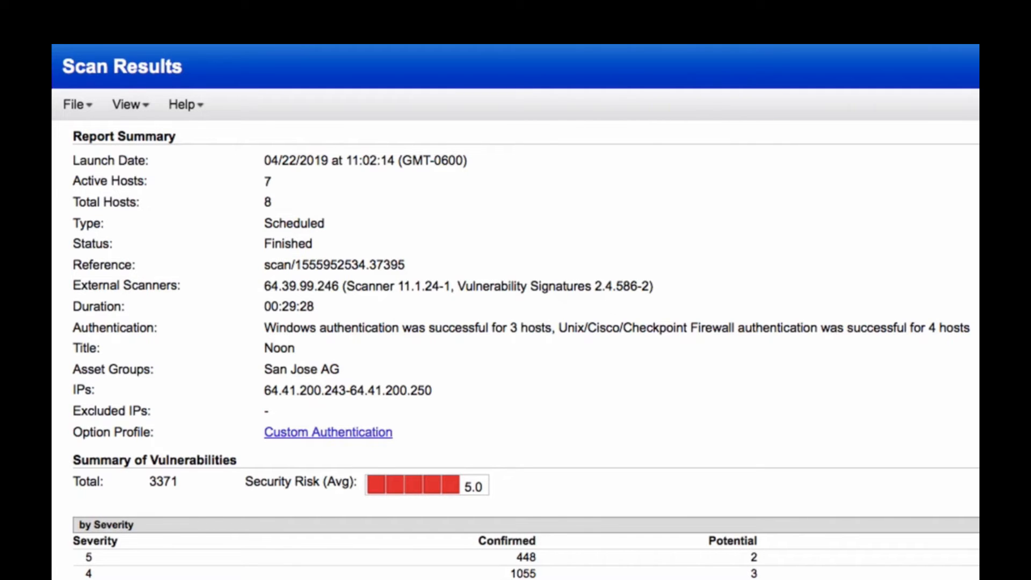
scroll(530, 565, down, 8)
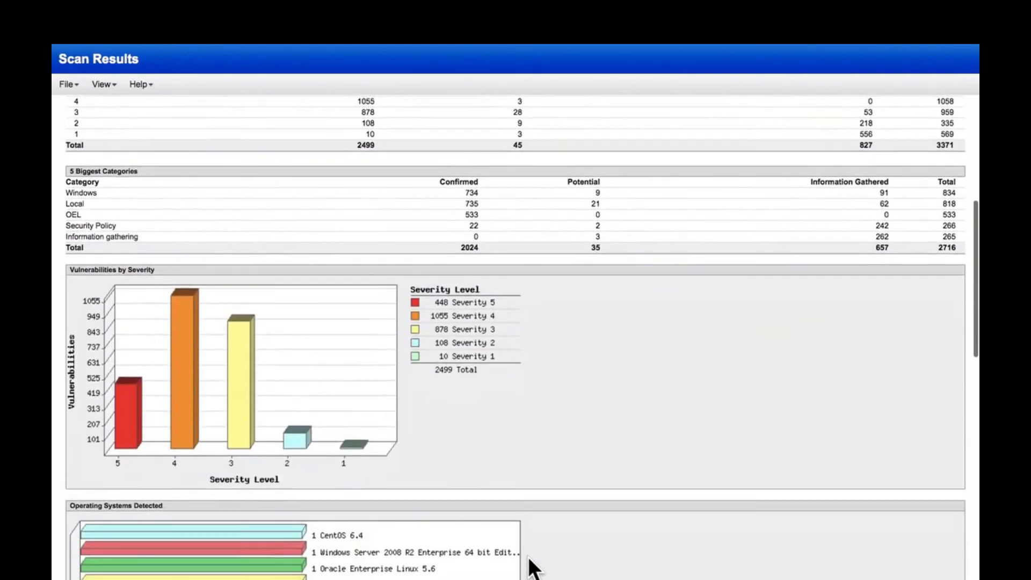
scroll(530, 567, down, 10)
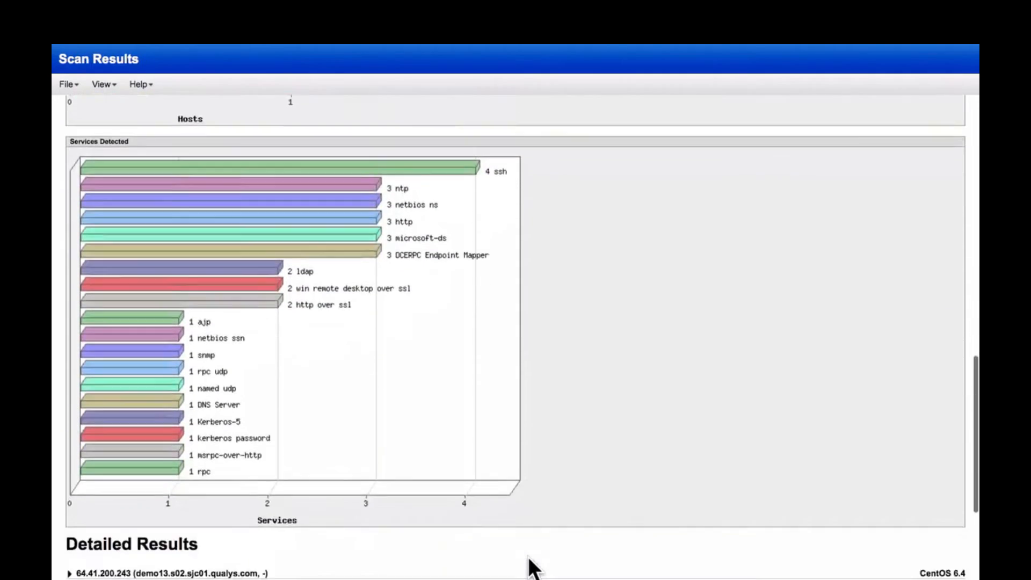
scroll(530, 566, down, 10)
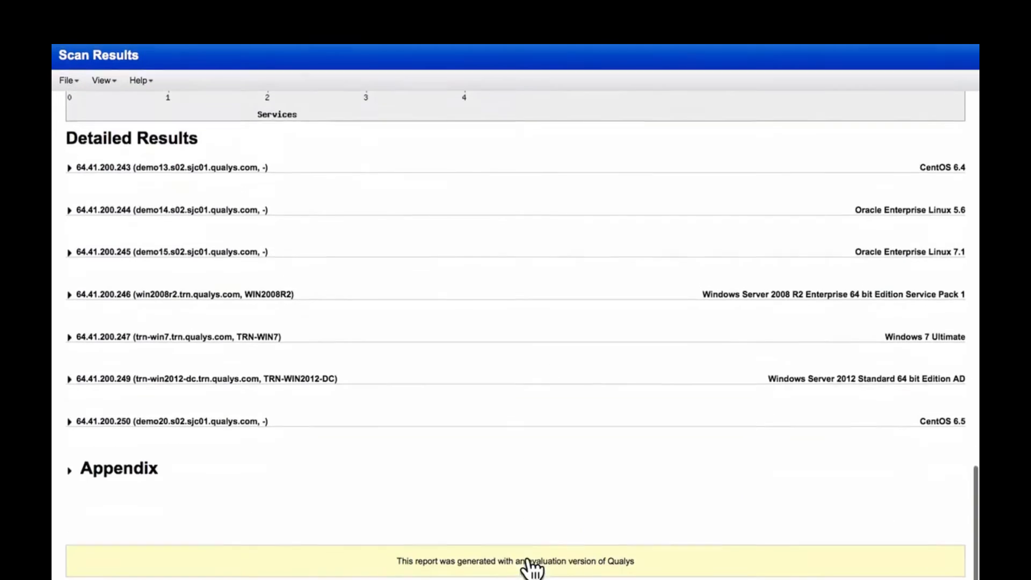
Expand all findings for host 64.41.200.243 and inspect the details of the CentOS Security Update for nss (CESA-2014:0917) vulnerability.
click(68, 172)
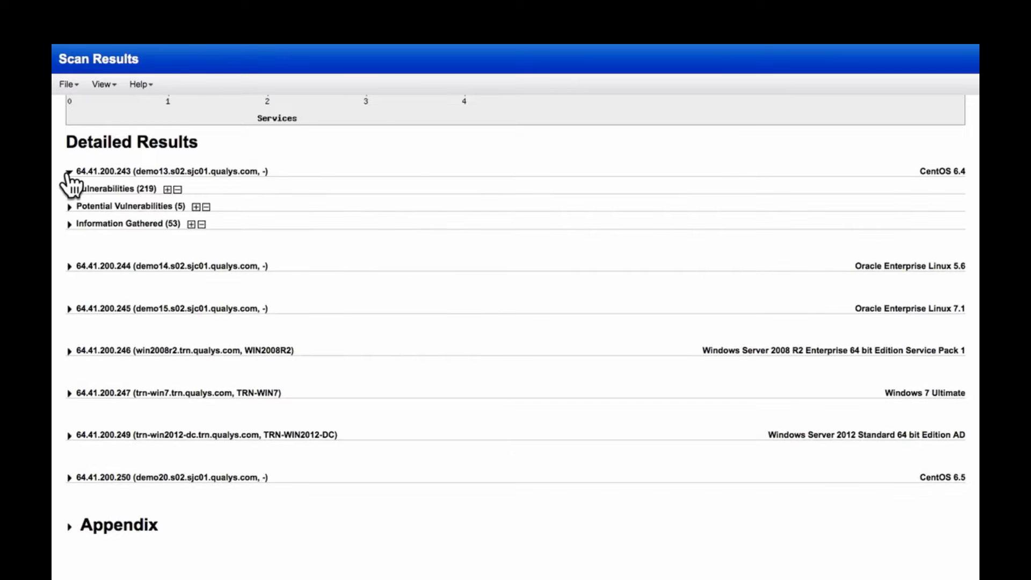
click(69, 224)
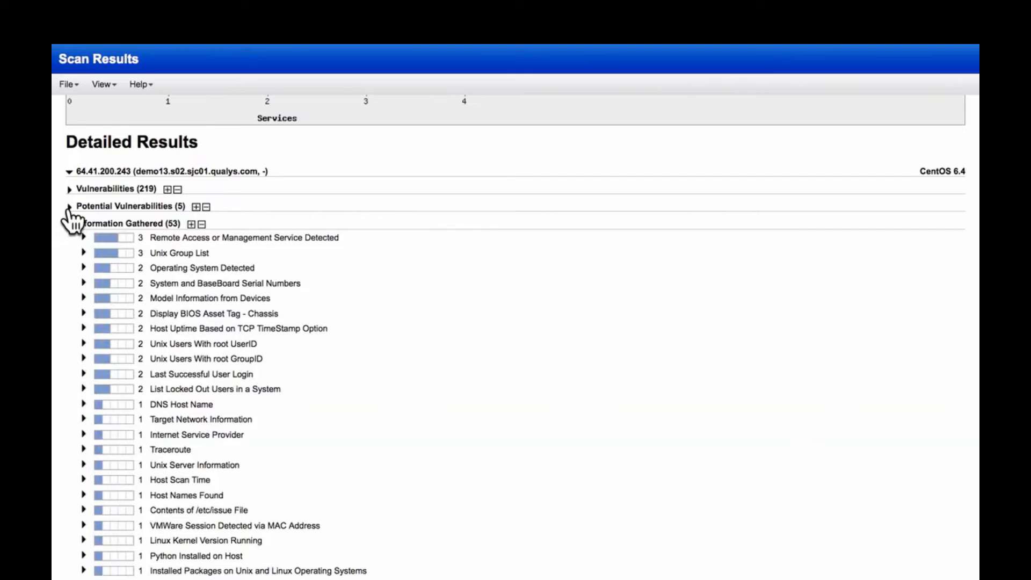
click(68, 208)
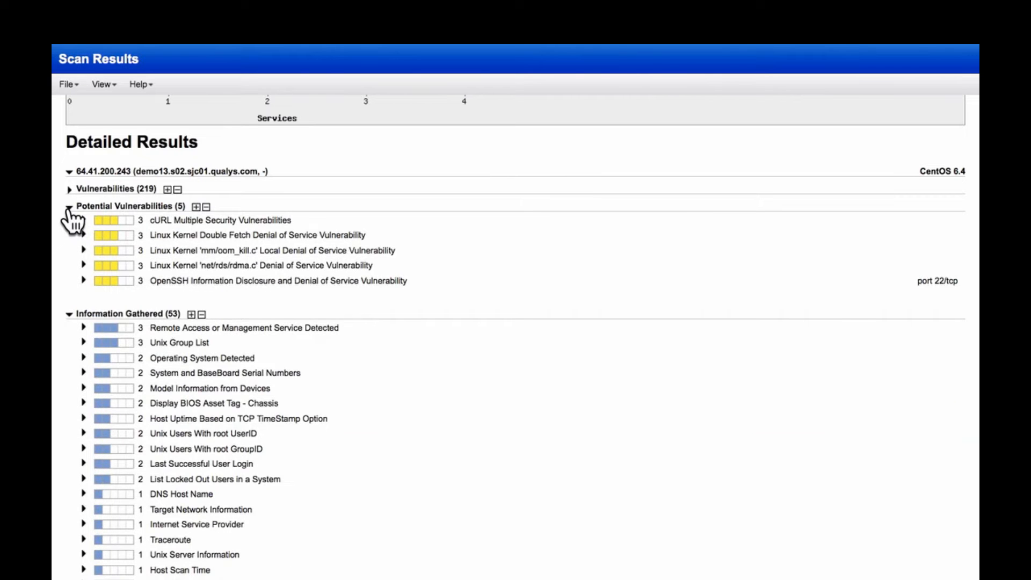
click(69, 189)
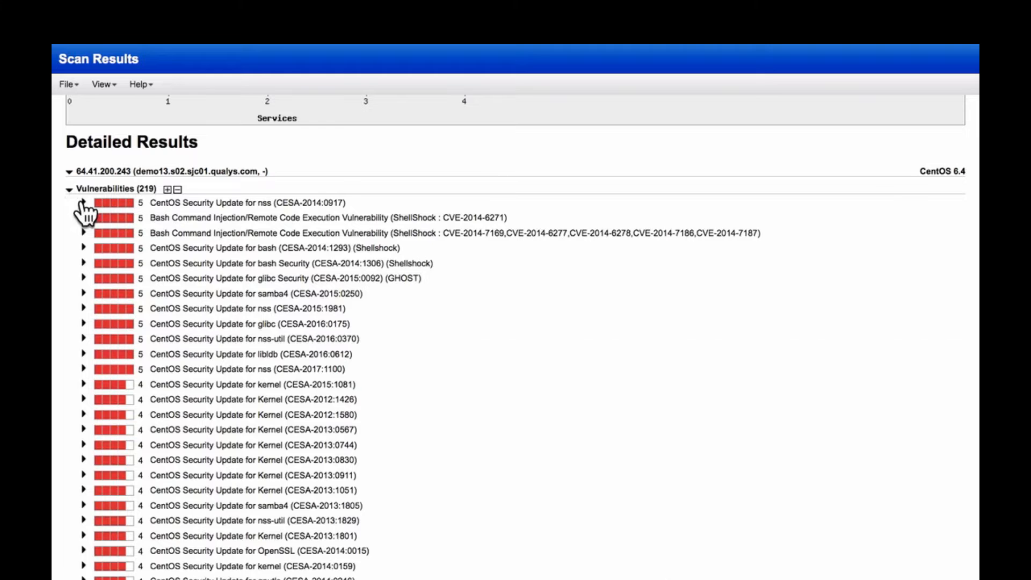
click(83, 203)
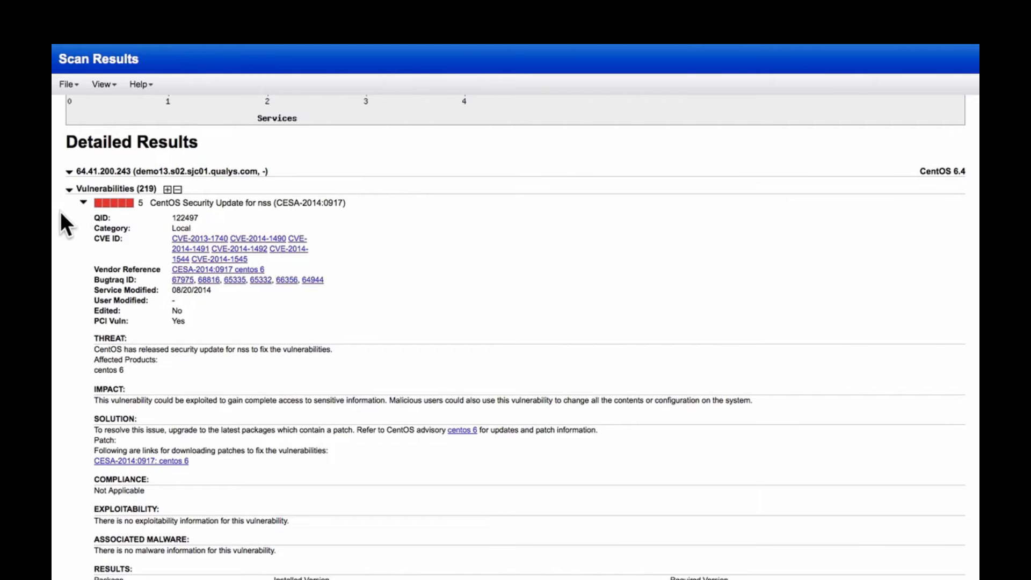
Review the report's appendix for scanned and unscanned hosts, authentication results, and option profile settings.
scroll(60, 211, down, 3)
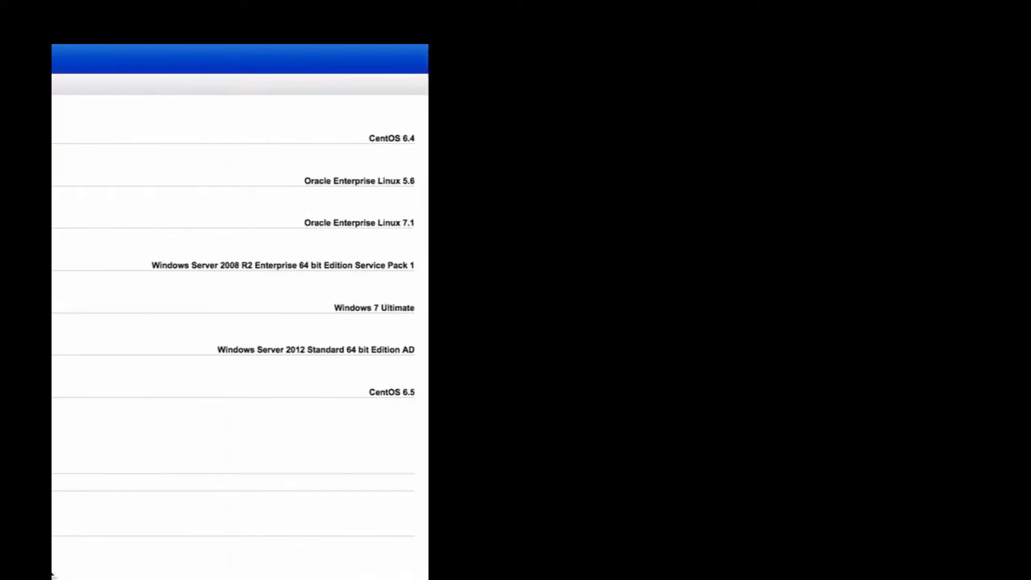
scroll(591, 570, down, 5)
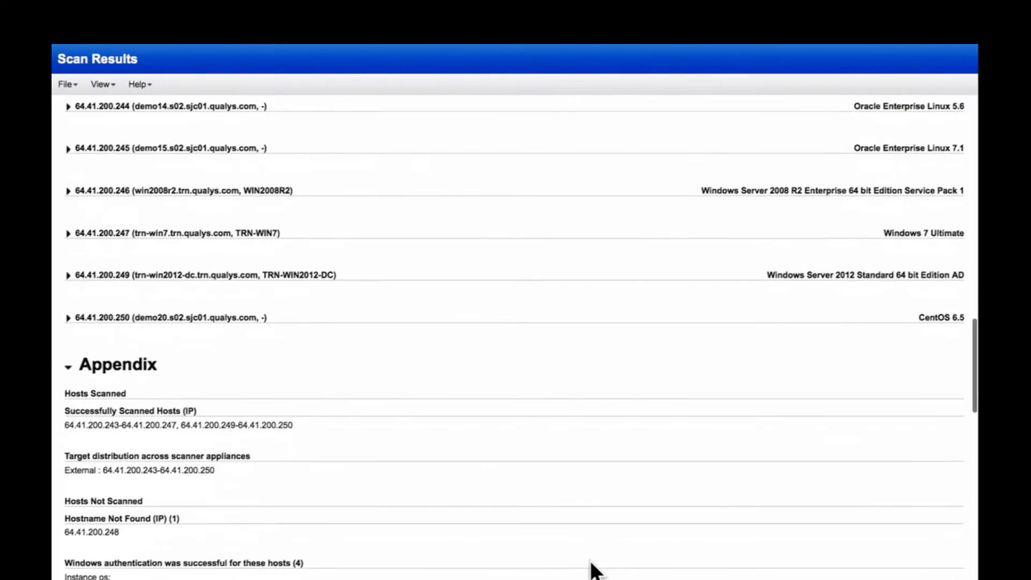
scroll(594, 570, down, 1)
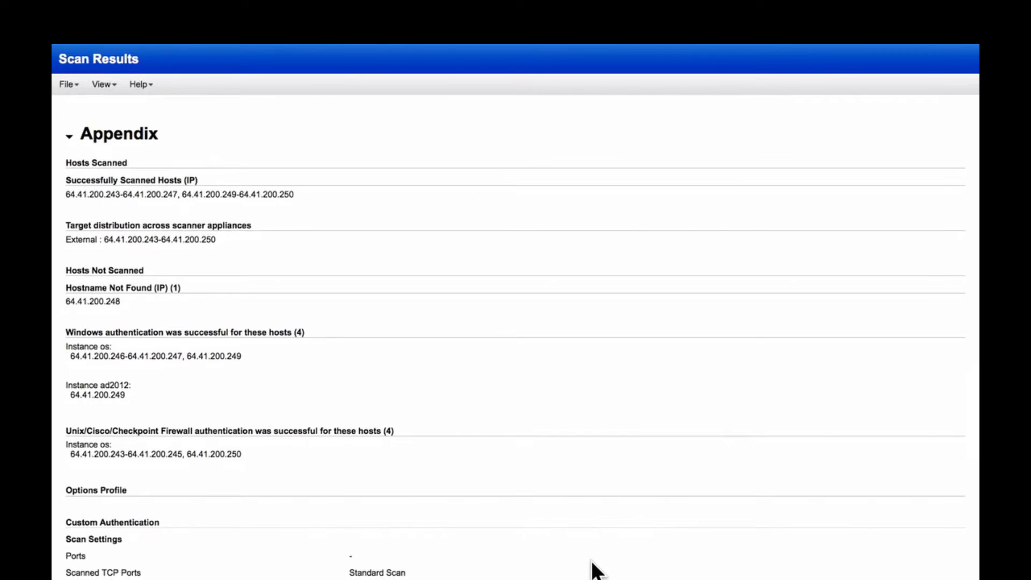
scroll(595, 570, down, 3)
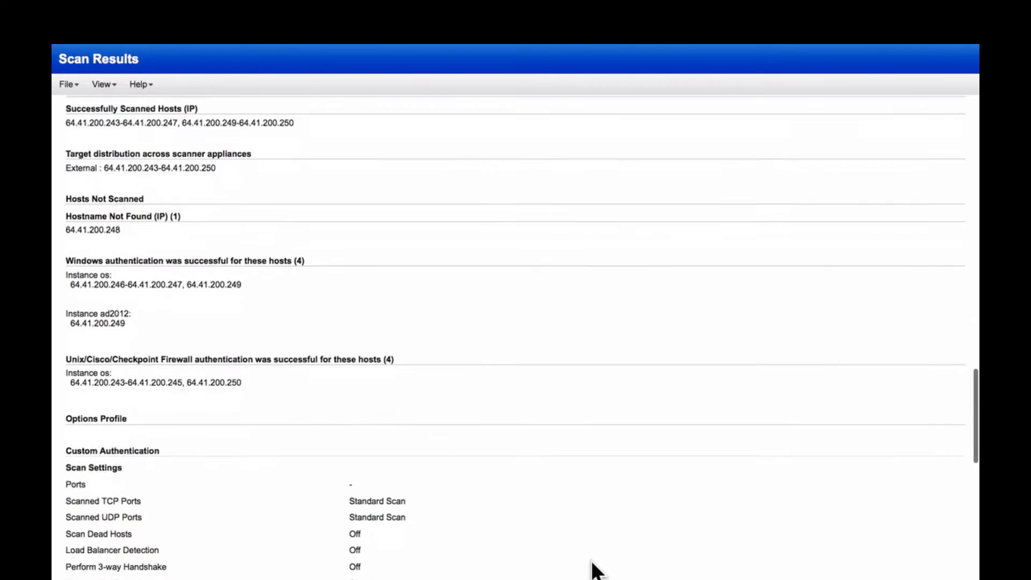
Finish reviewing the scan report's option profile settings and show the list of scans as a calendar.
scroll(595, 570, down, 4)
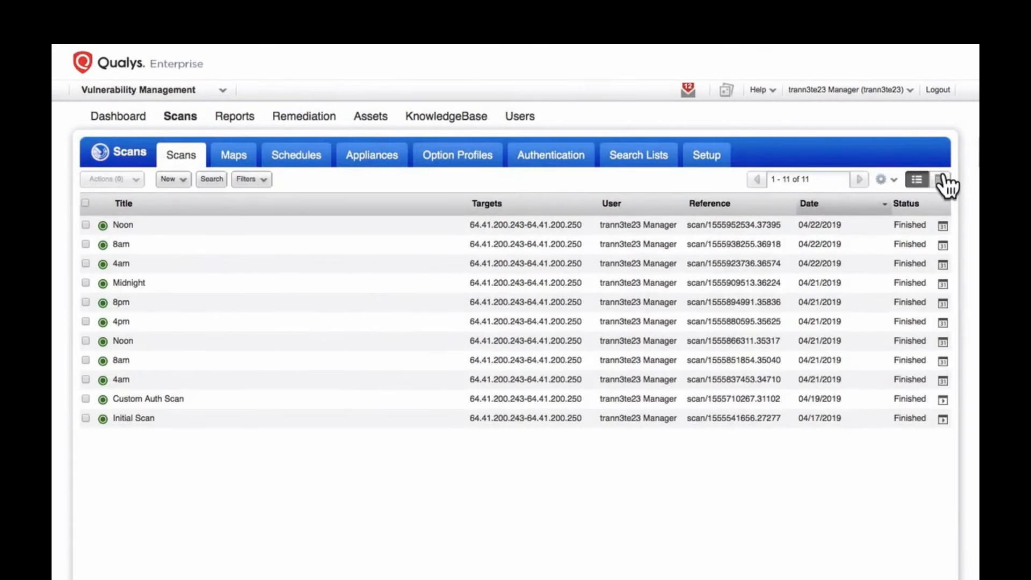
click(940, 181)
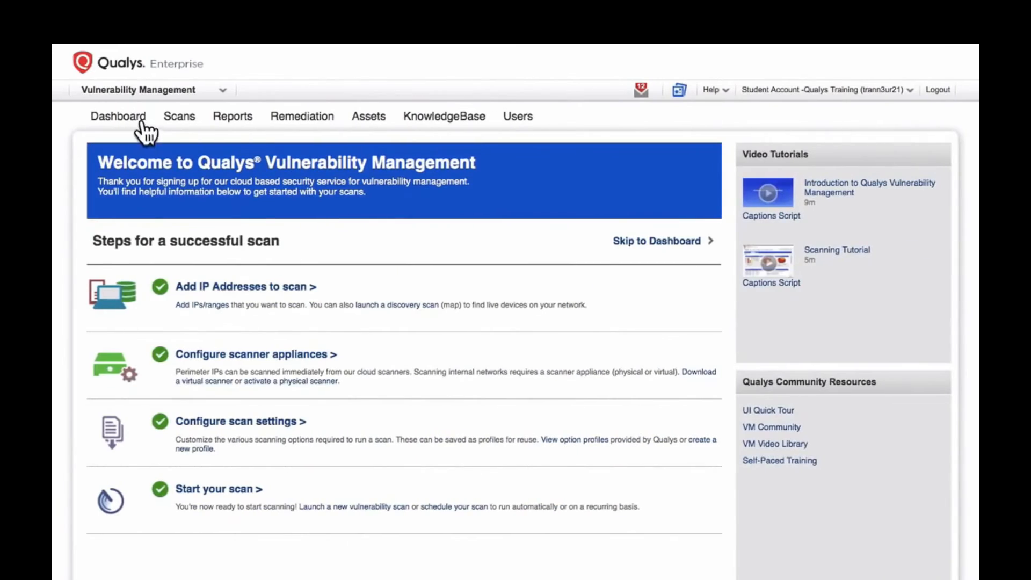
Create a scheduled scan titled Scheduled Scan Demo with the Custom Authentication profile and External scanner, targeting 64.41.200.243-64.41.200.250.
click(178, 117)
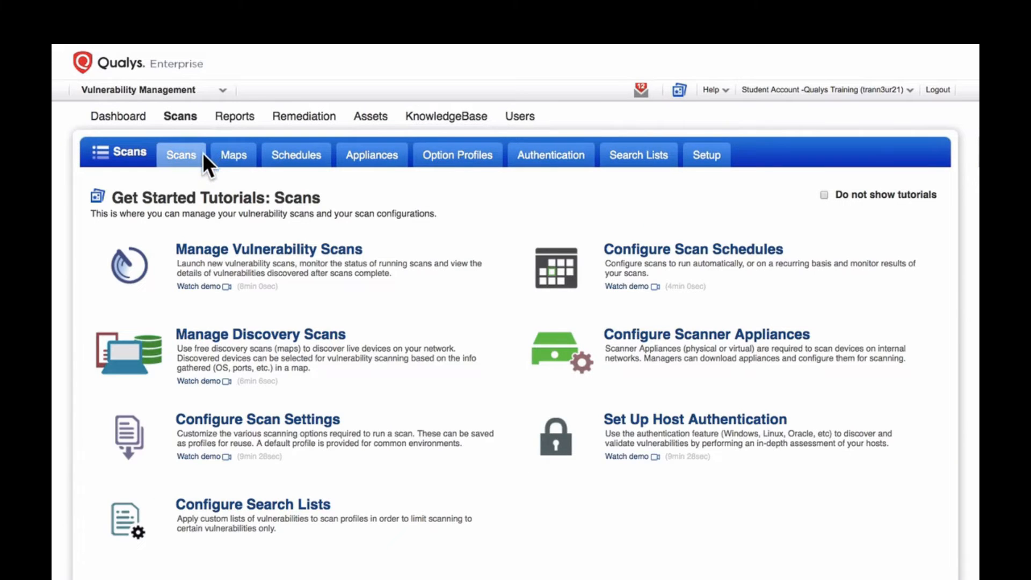
click(203, 153)
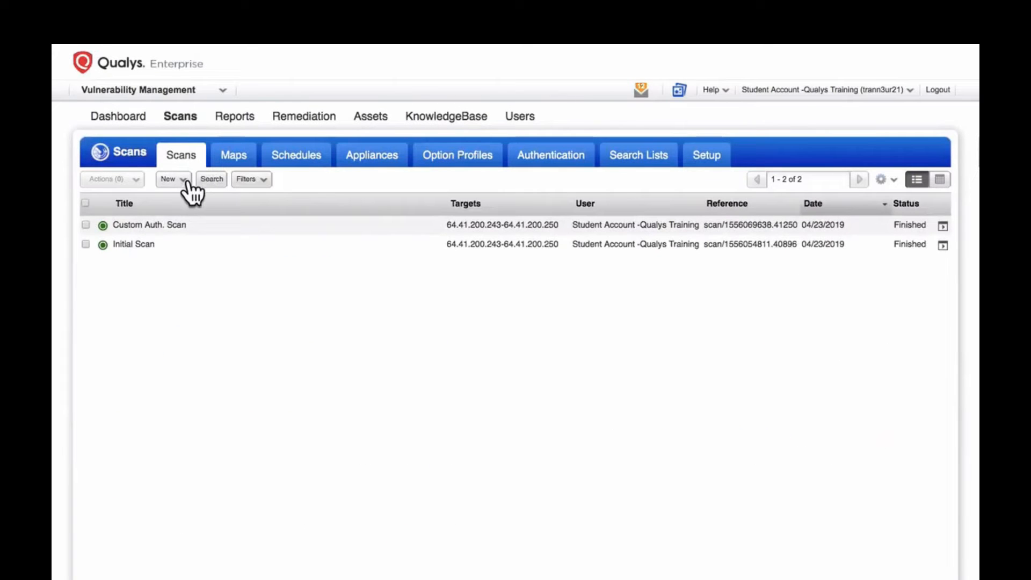
click(185, 180)
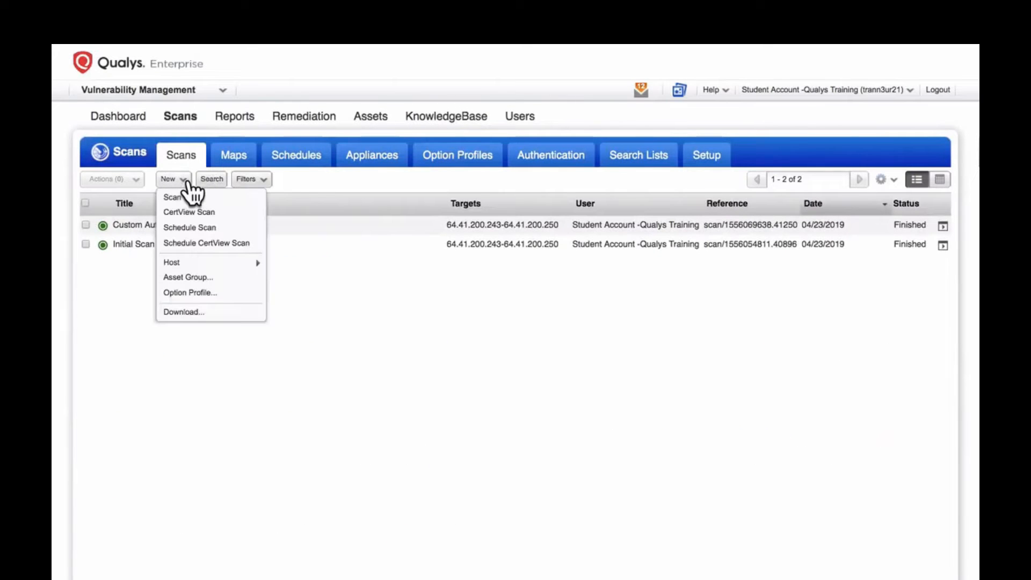
click(236, 228)
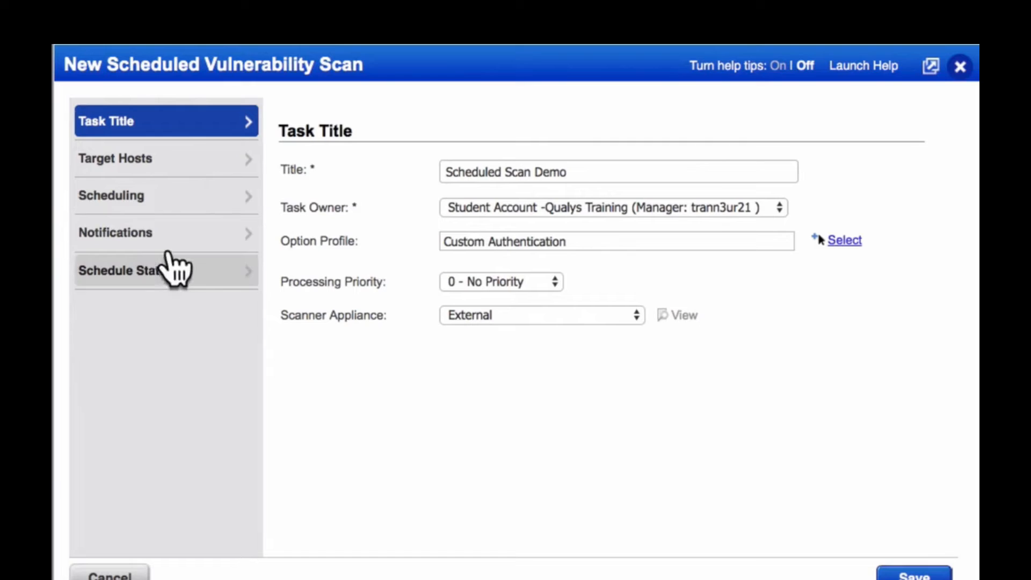
click(160, 171)
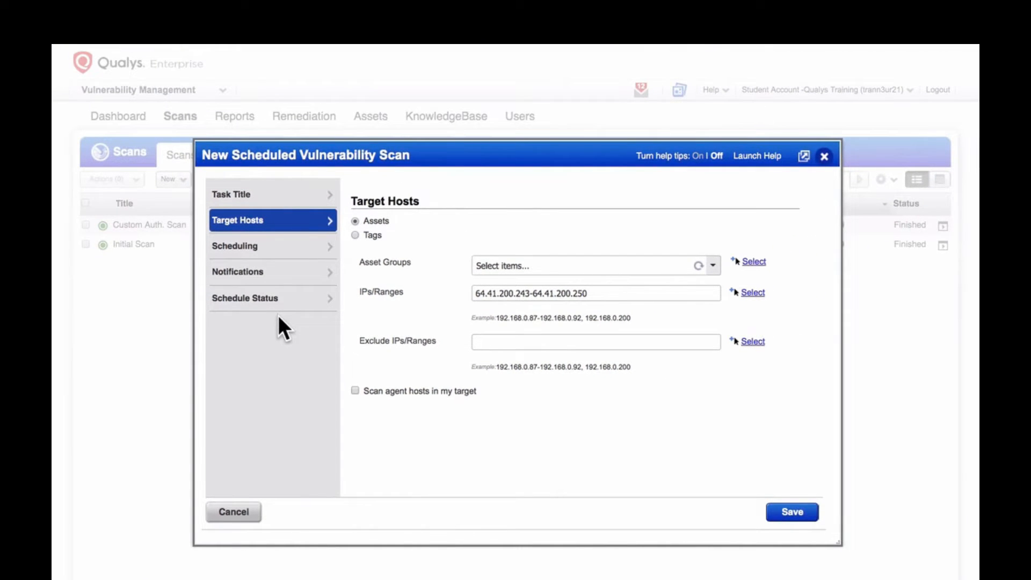
Schedule the scan daily from Apr 24, 2019 at 00:00 US Central time with DST, pausing after 8 hours and resuming manually.
click(268, 248)
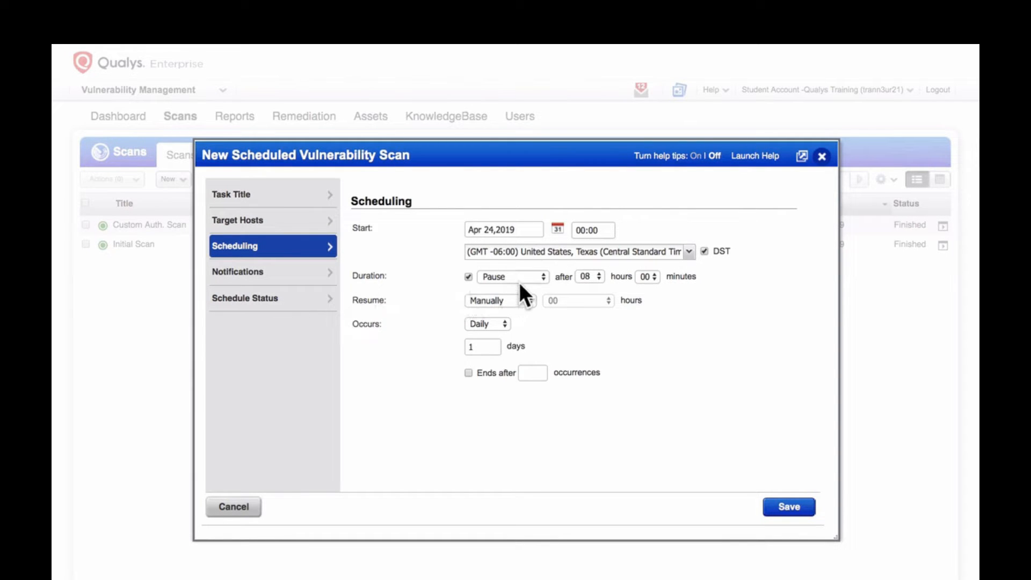
click(543, 277)
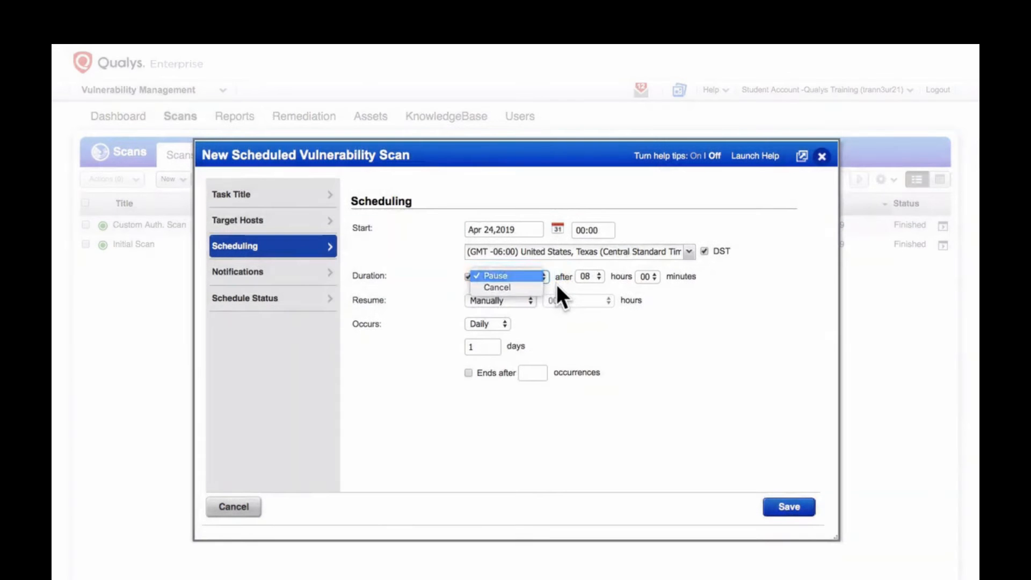
click(556, 286)
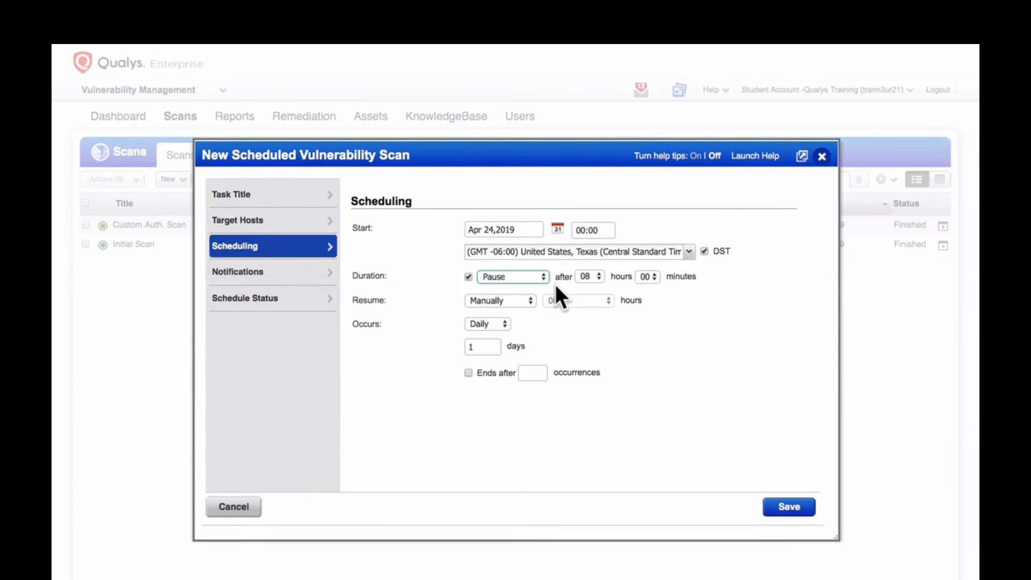
click(530, 301)
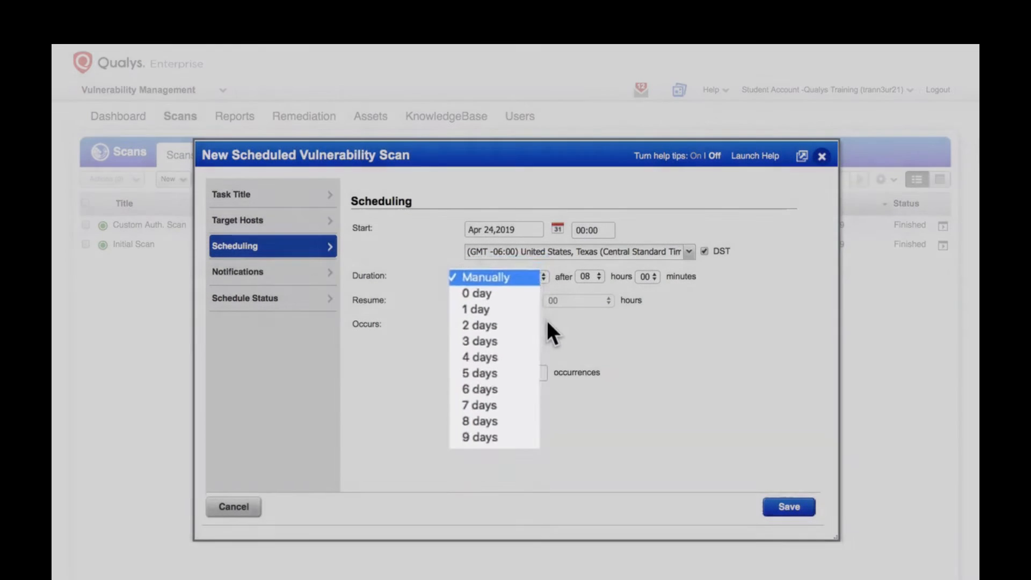
click(546, 320)
click(505, 322)
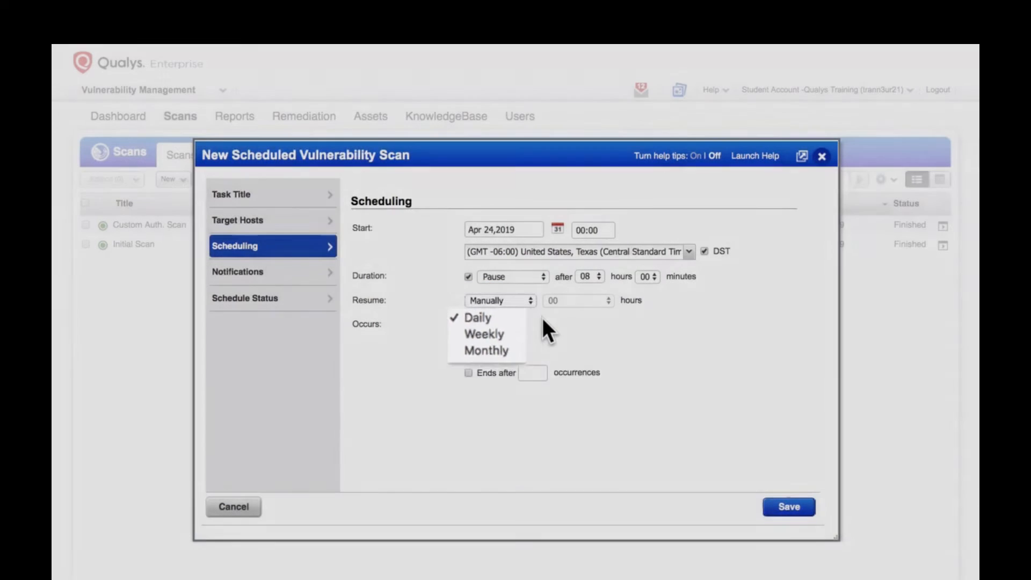
click(543, 318)
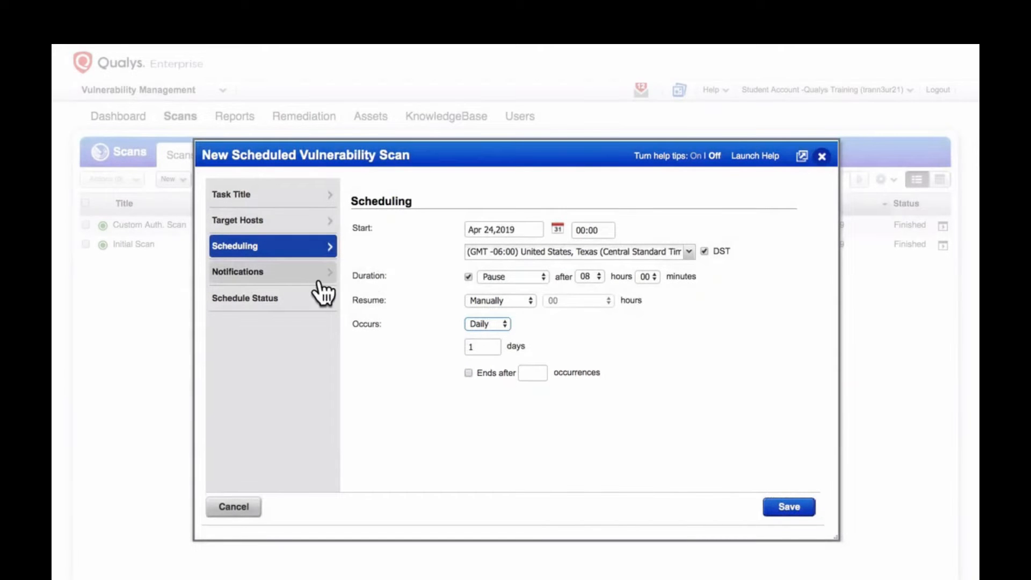
Enable email notifications 1 day before the scan starts and after it completes, with custom messages, and save the scheduled scan.
click(301, 276)
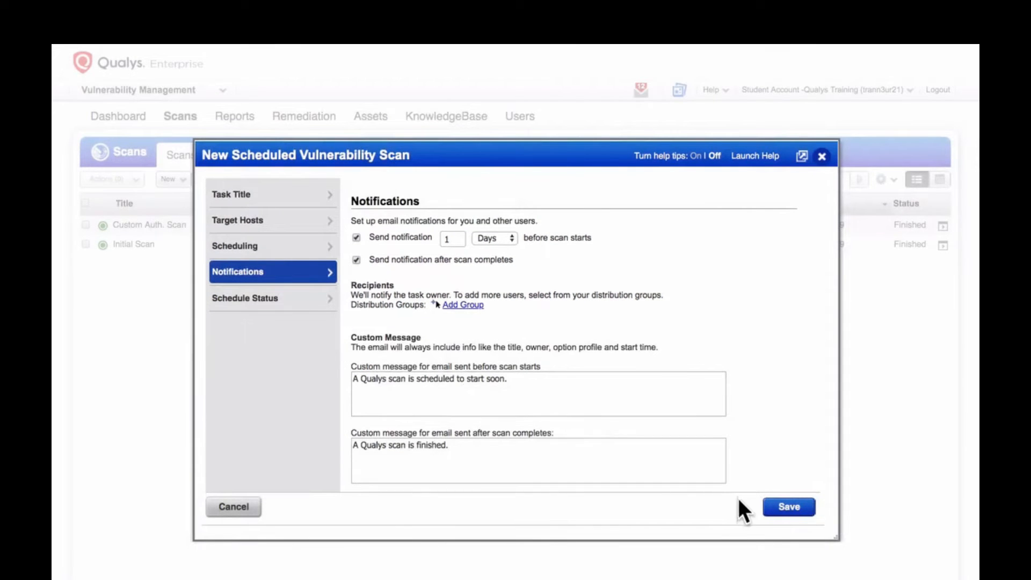
click(785, 507)
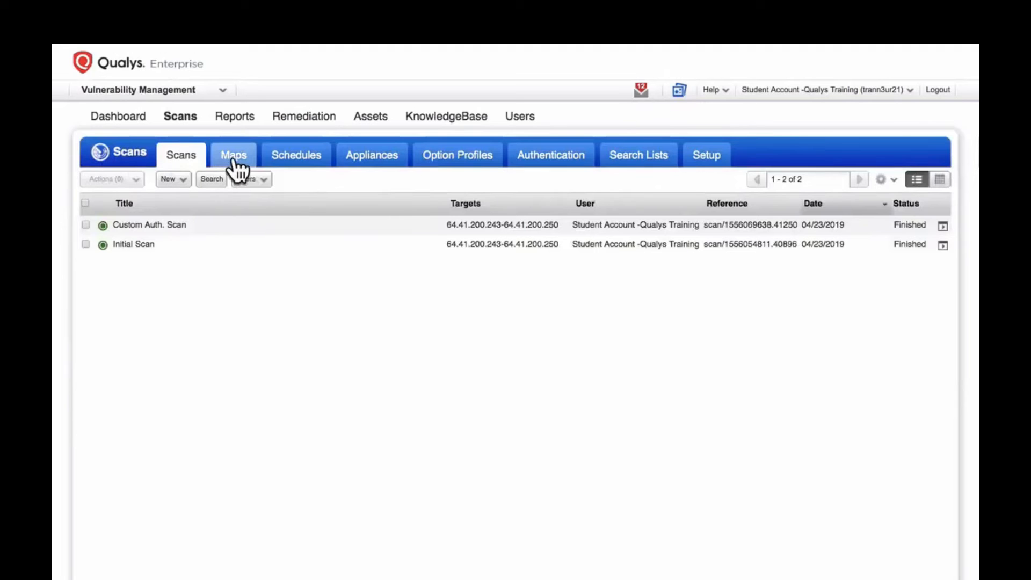
Review the details and available actions of Scheduled Scan Demo in the schedules list and view it on the monthly calendar.
click(299, 159)
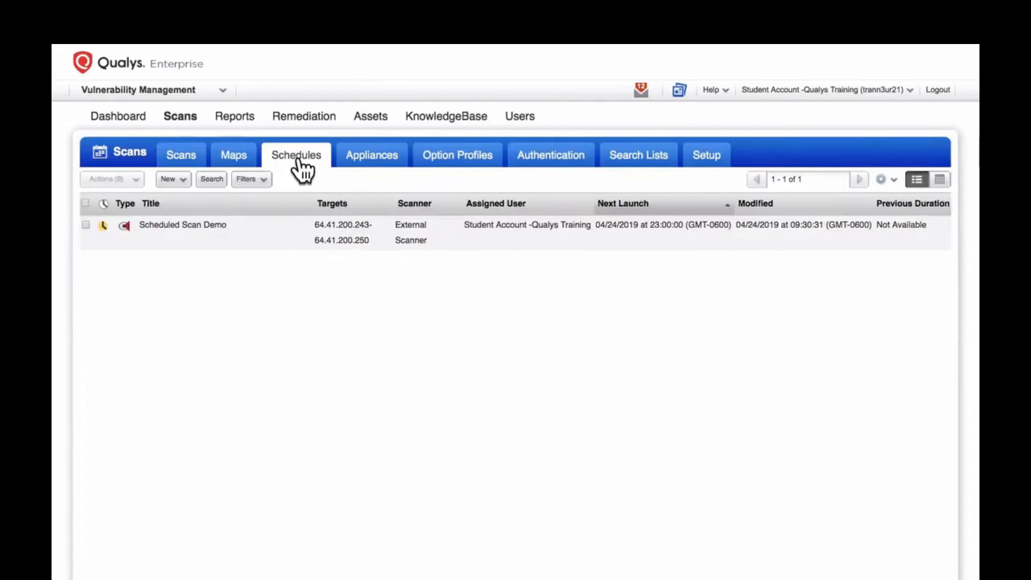
click(85, 222)
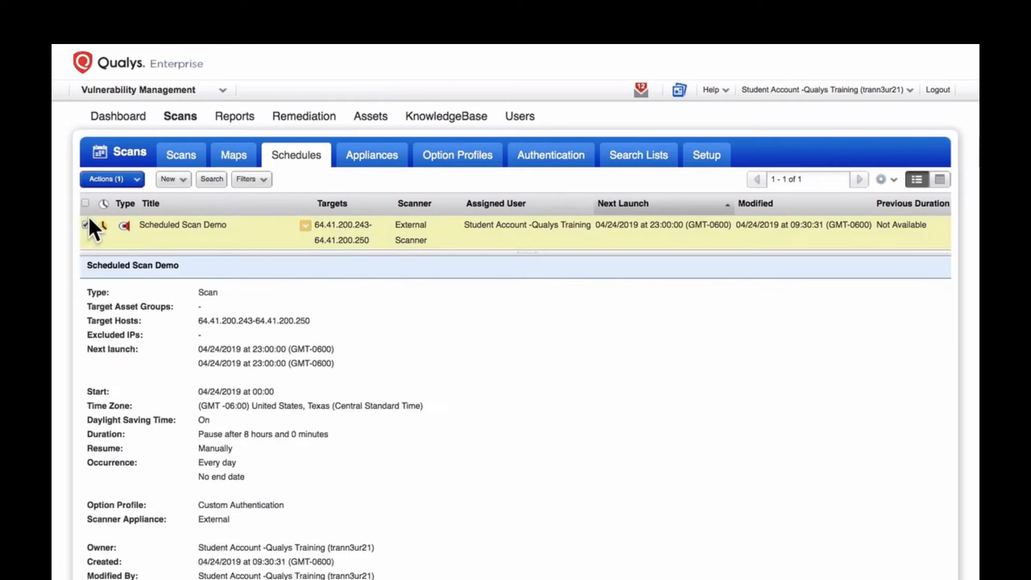
click(129, 182)
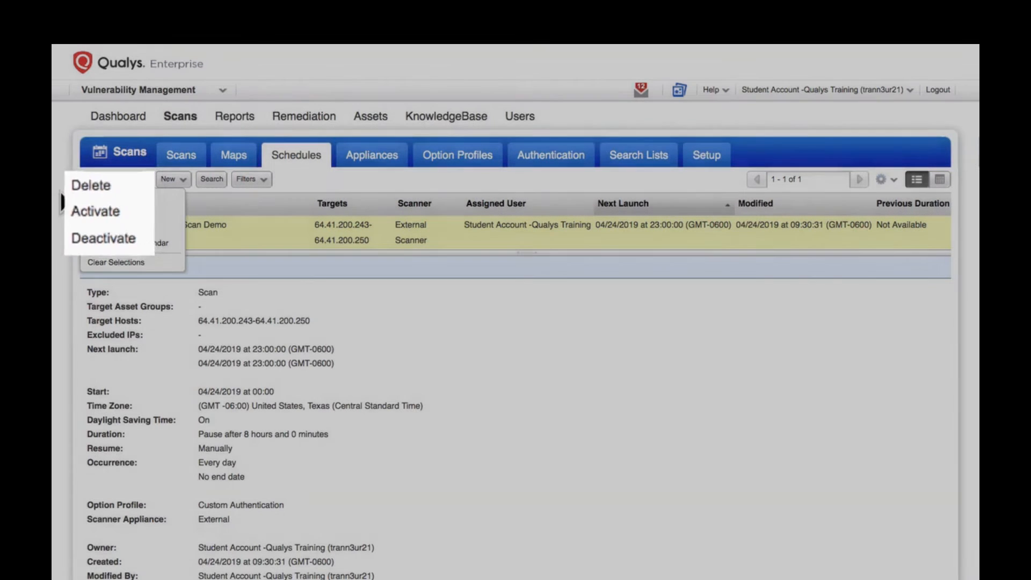
click(61, 191)
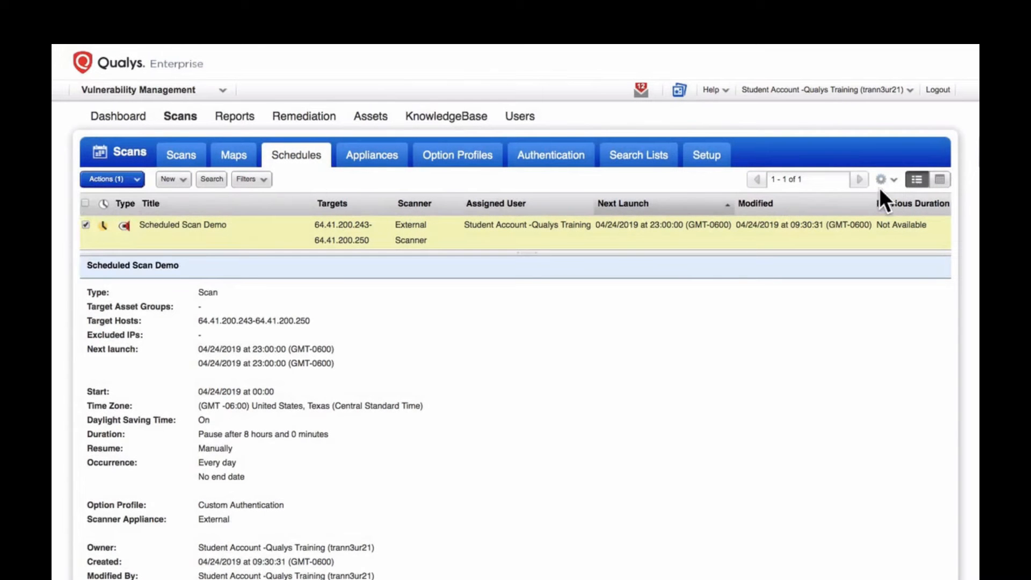
click(939, 181)
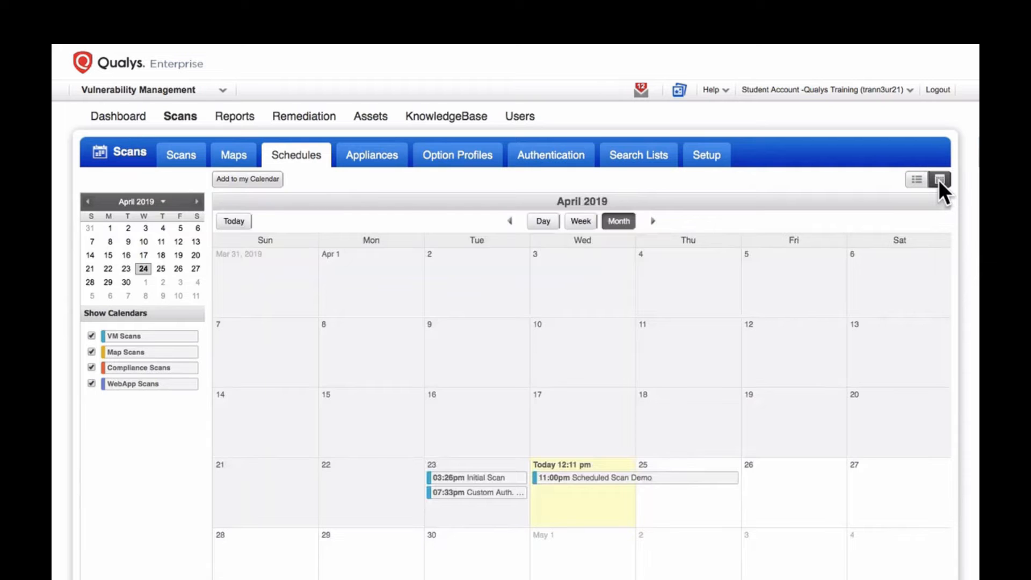
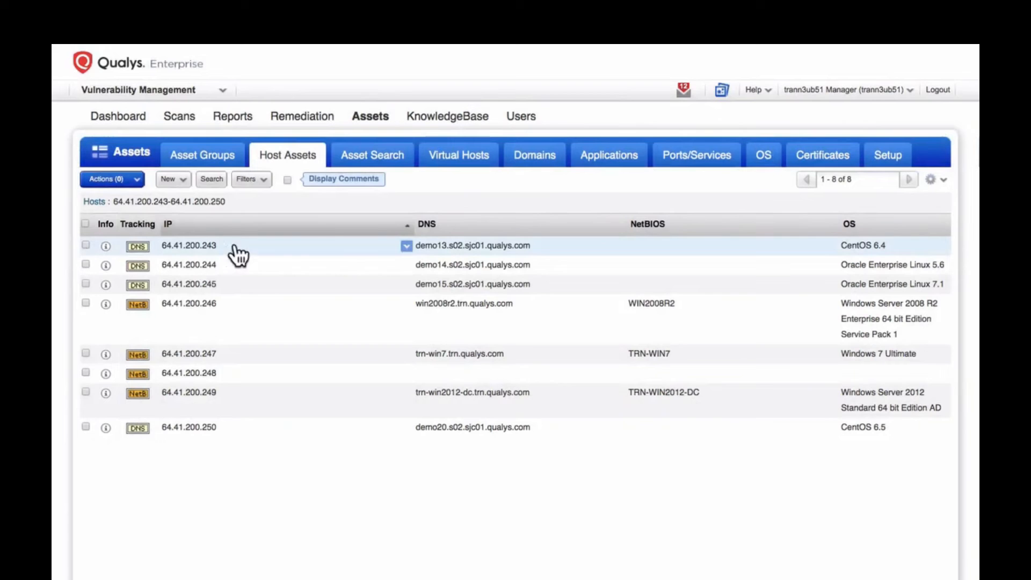
Review the asset inventories of applications, ports and services, operating systems, and certificates.
click(626, 158)
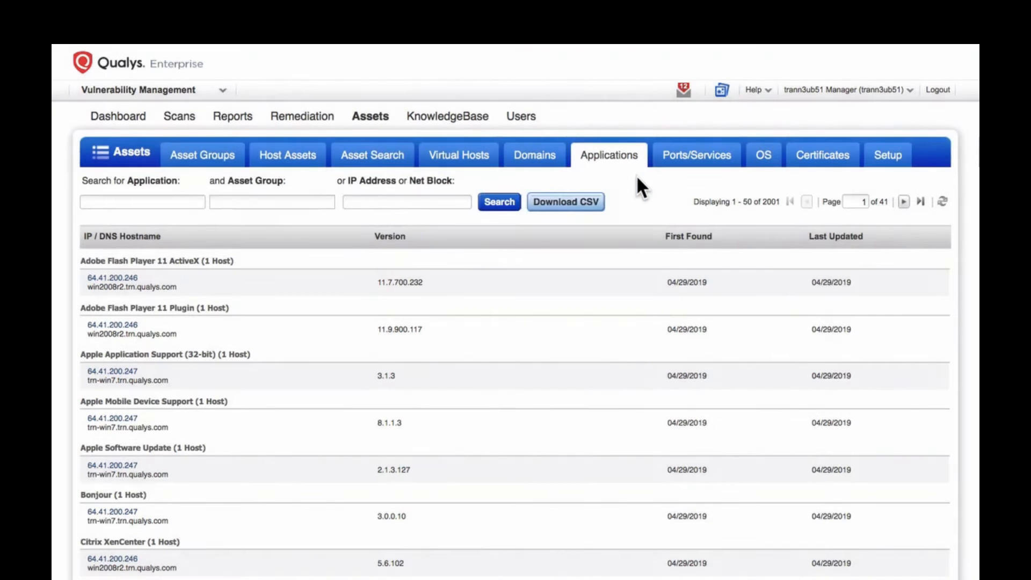
click(724, 163)
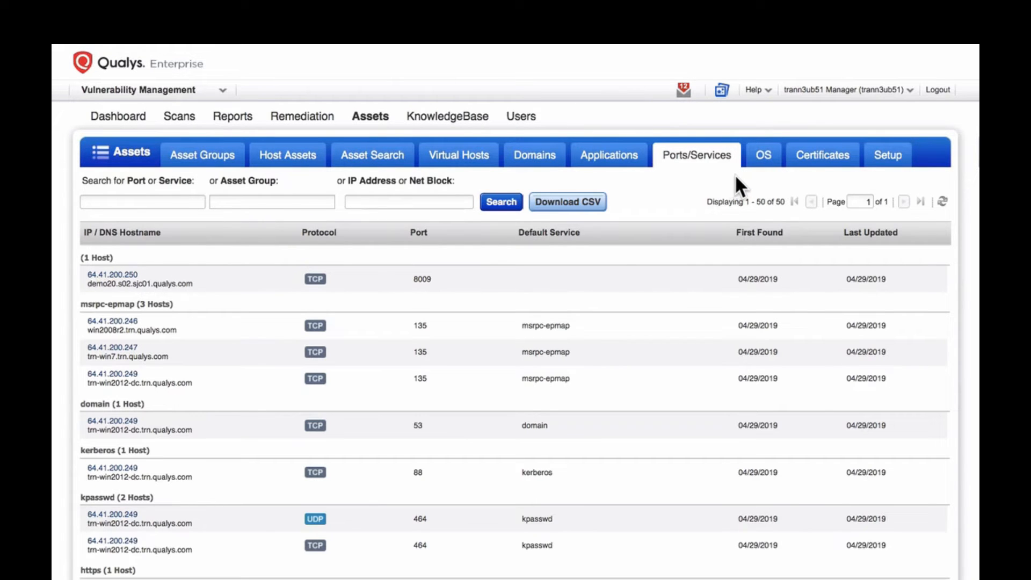
click(774, 164)
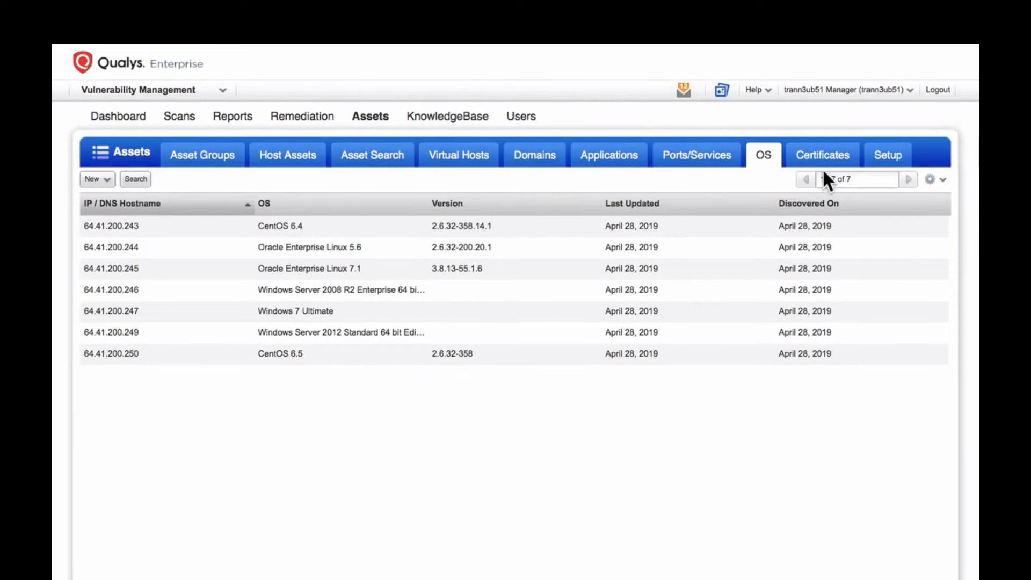
click(850, 161)
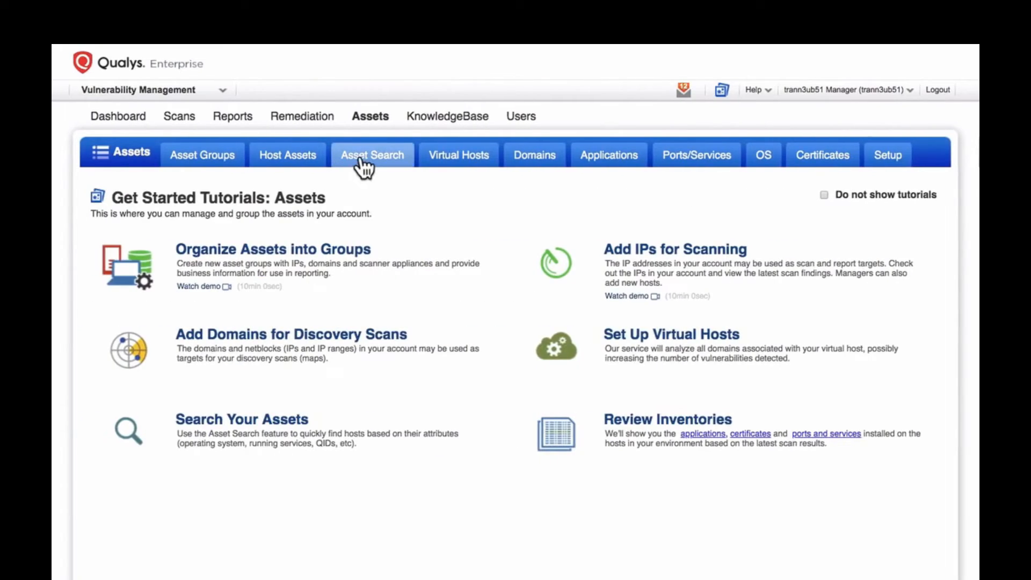
Start an asset search that targets the All asset group.
click(360, 156)
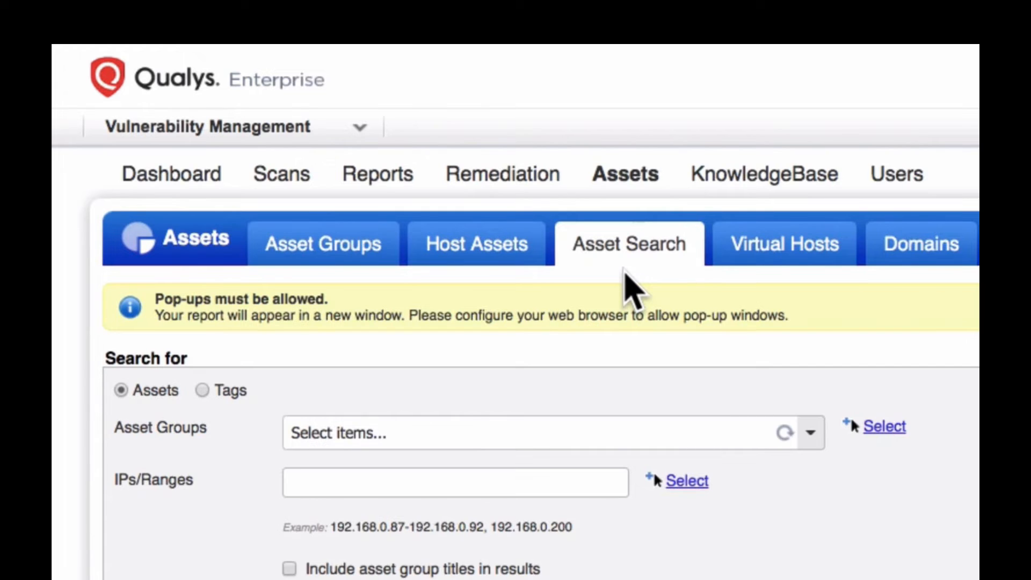
click(810, 433)
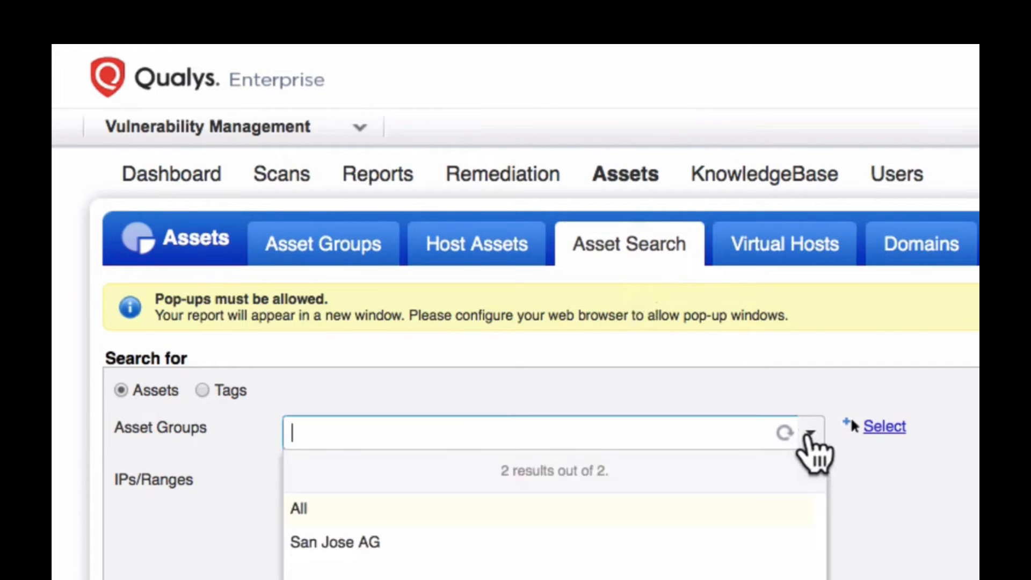
click(673, 509)
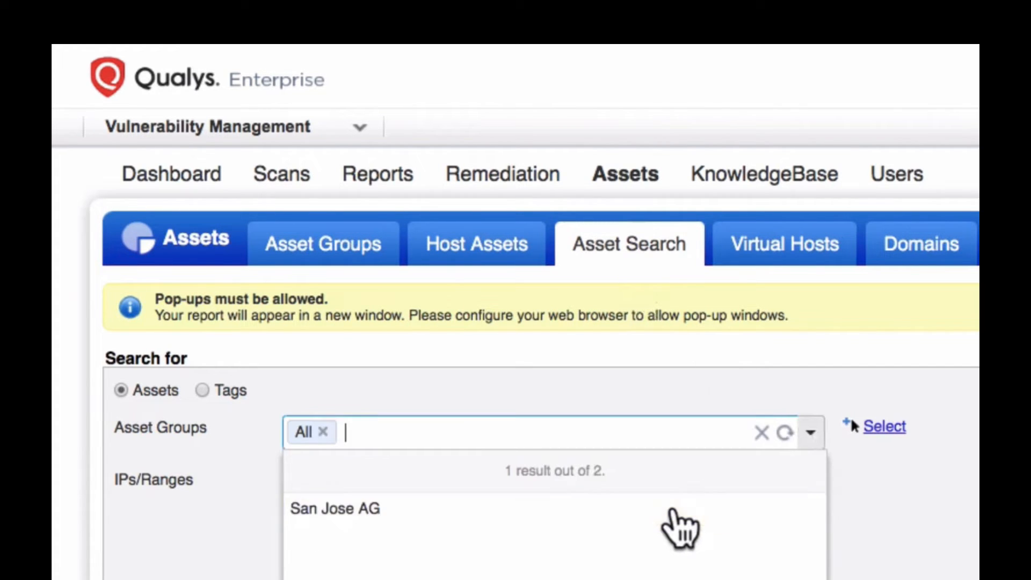
click(893, 520)
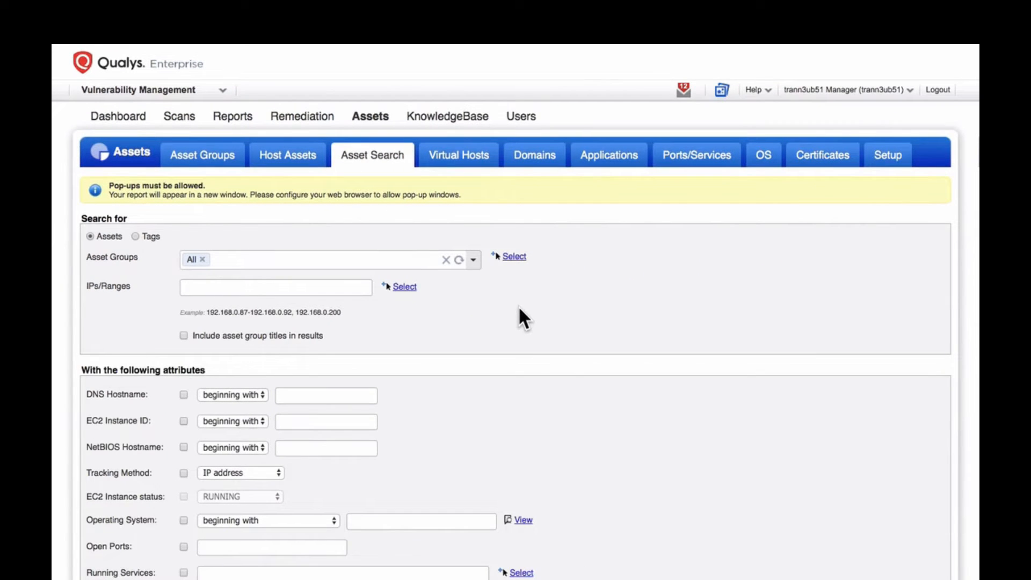
Limit the asset search to hosts whose last scan date is not within the past 90 days.
scroll(519, 318, down, 5)
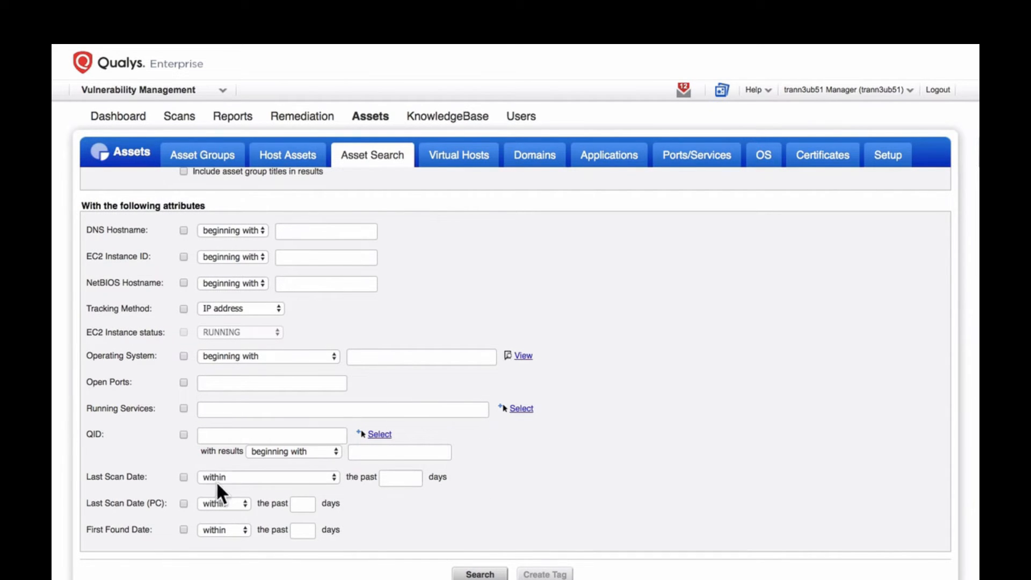
click(183, 477)
click(328, 476)
click(317, 488)
click(401, 478)
text(90)
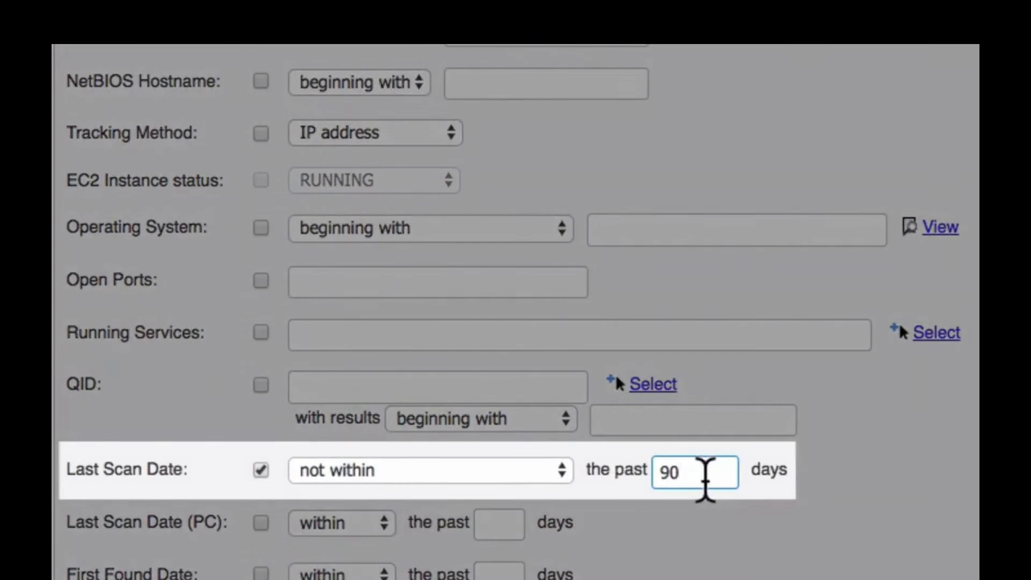
click(808, 486)
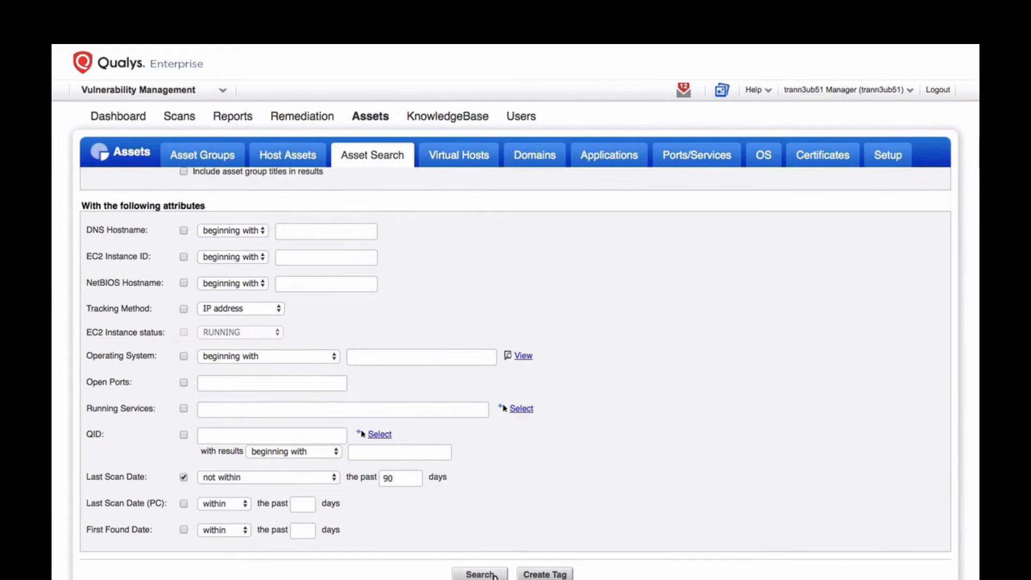
Create an asset tag named INACTIVE from the asset search criteria.
click(562, 576)
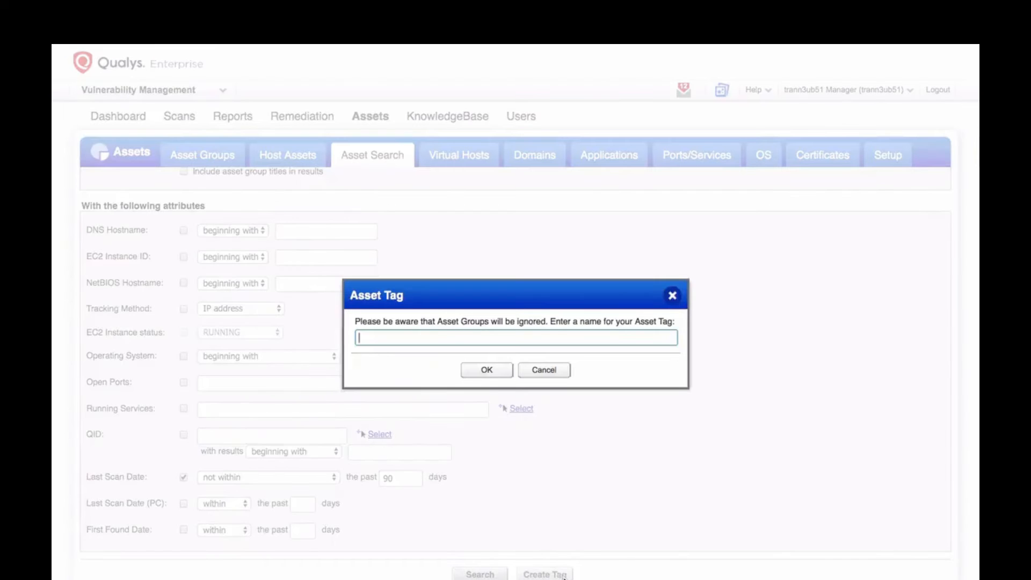
text(INACTIVE)
click(486, 370)
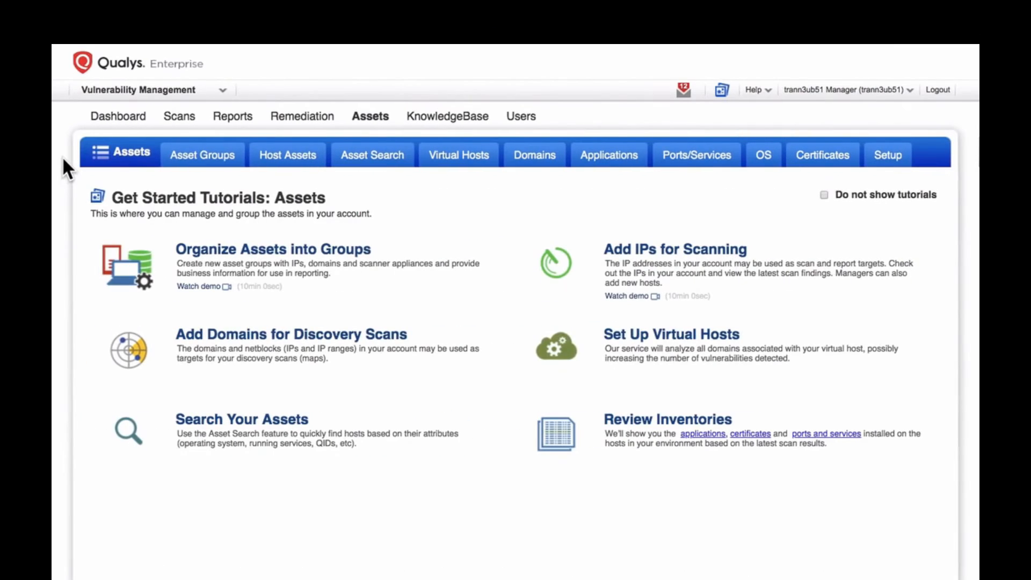
Open the list of asset groups.
click(236, 164)
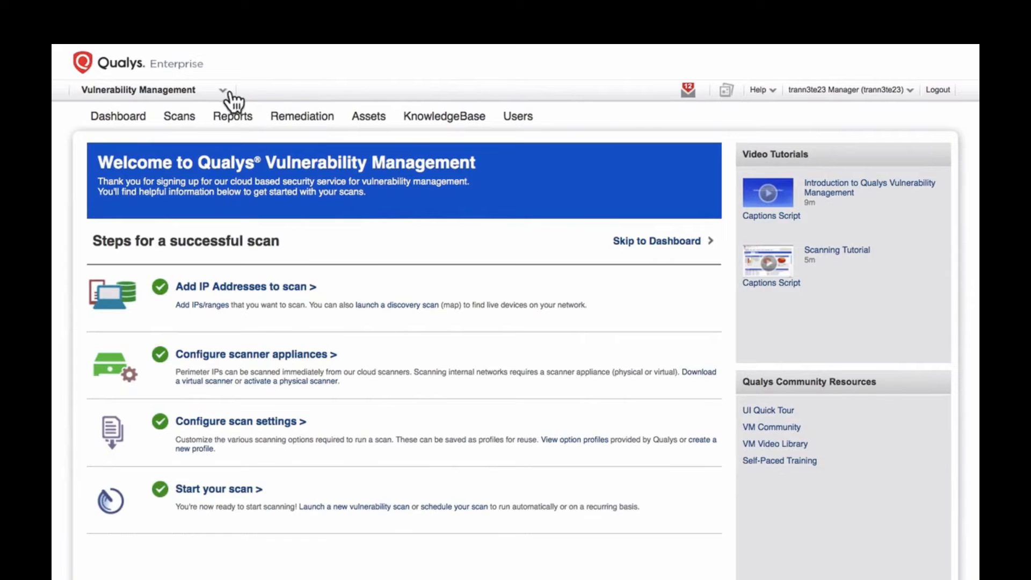
Switch to the AssetView module and view the asset details of demo13.s02.sjc01.qualys.com.
click(228, 92)
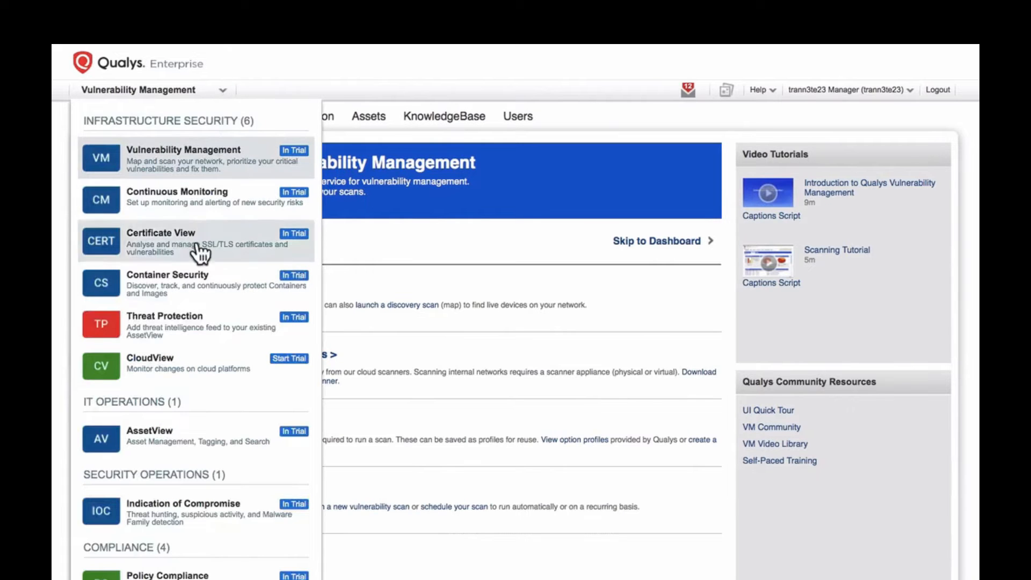
click(182, 455)
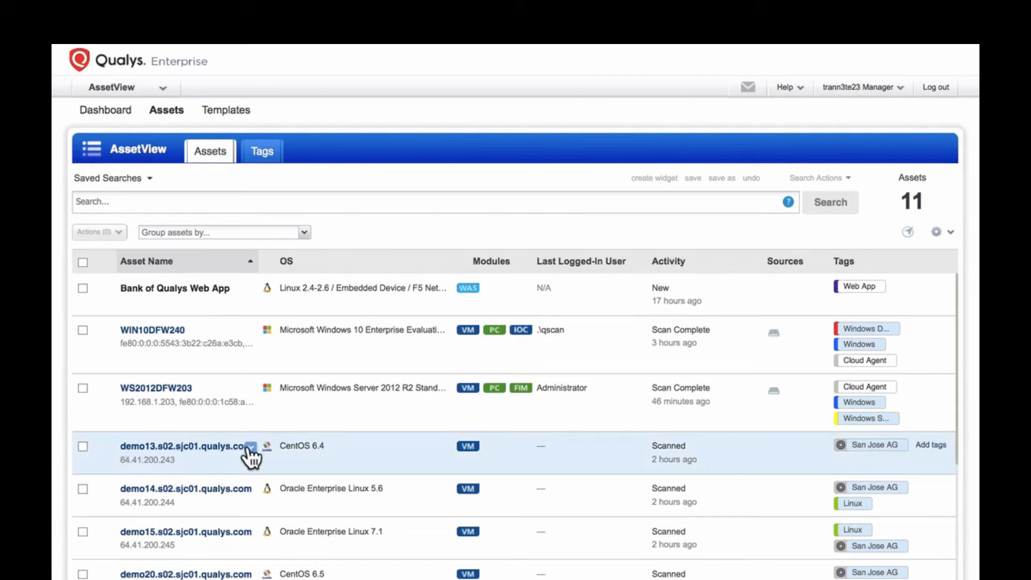
click(250, 446)
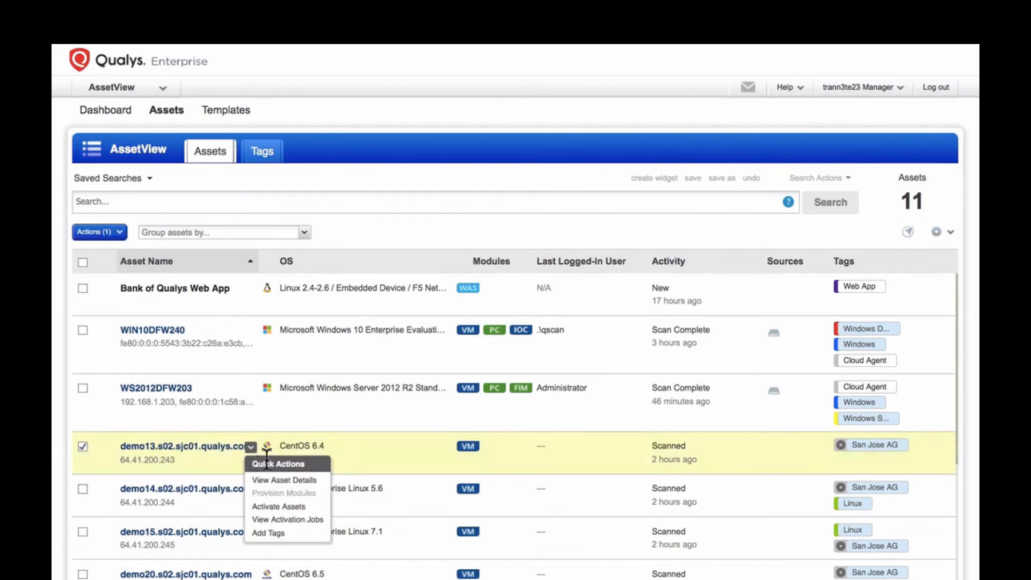
click(303, 480)
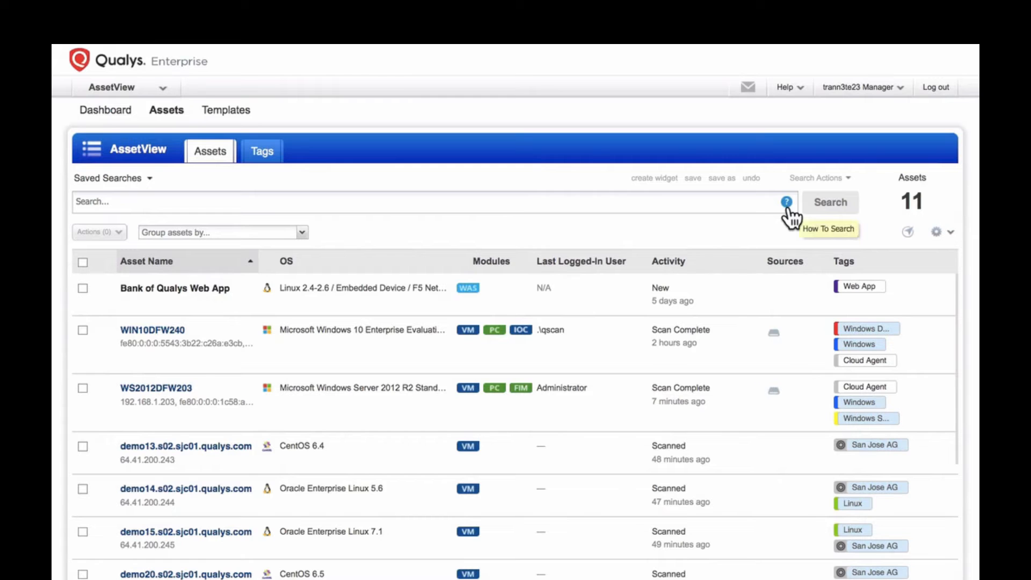
Consult the How to Search help and examine the Vulnerability - Basics section of the Asset Search Fields topic.
click(787, 204)
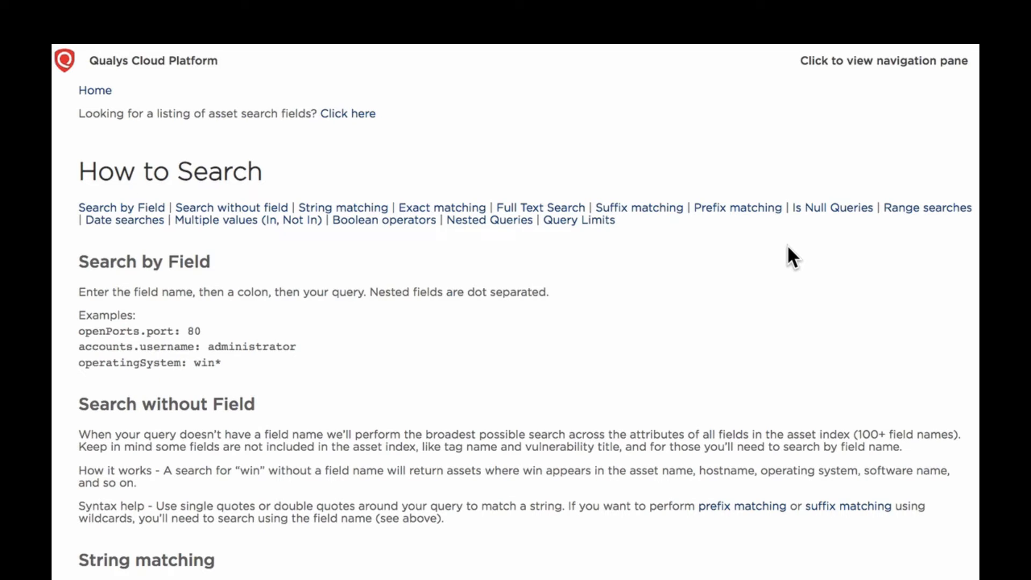
click(877, 67)
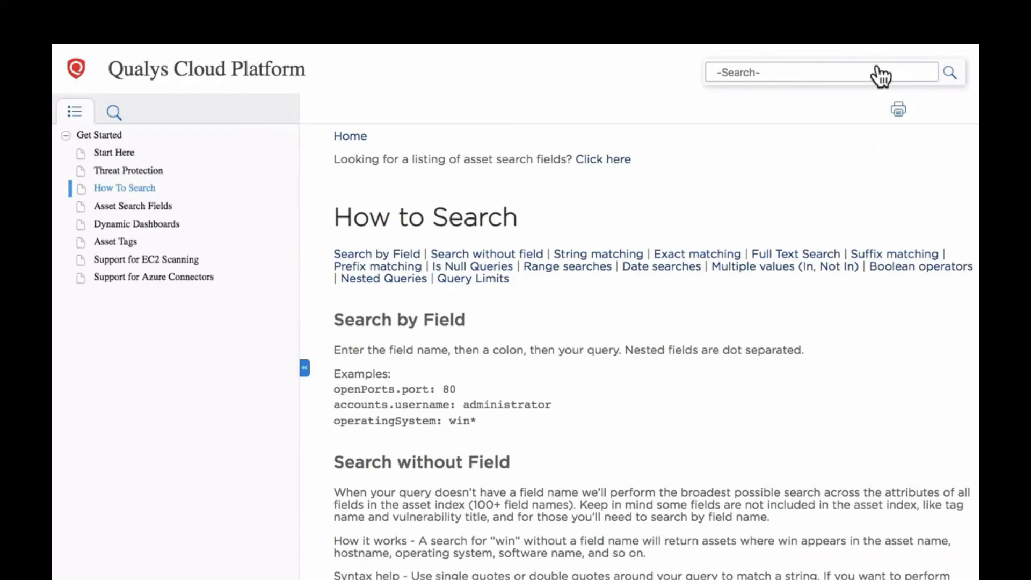
click(171, 208)
scroll(582, 477, down, 5)
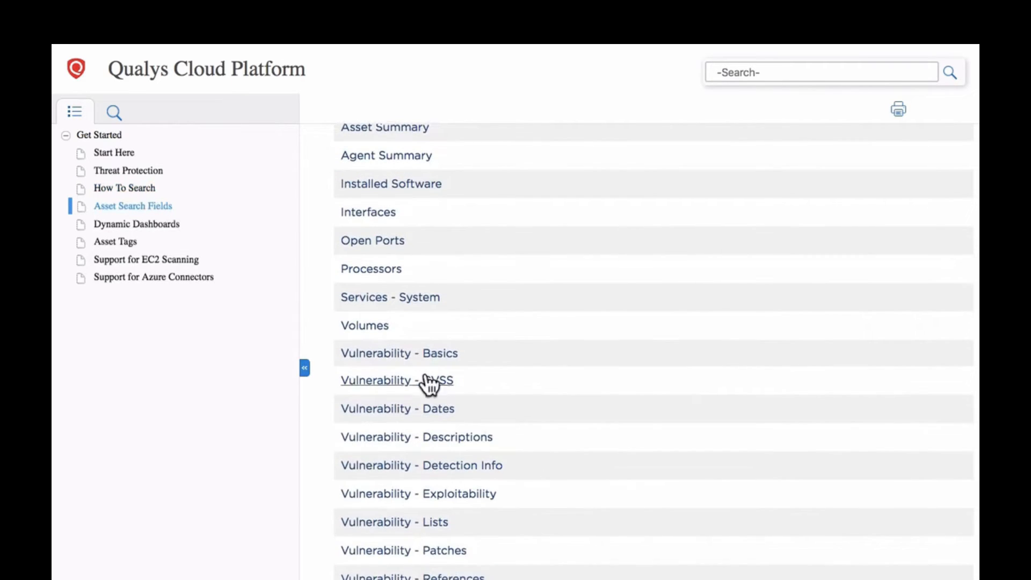
click(396, 355)
scroll(665, 510, down, 2)
scroll(663, 499, down, 2)
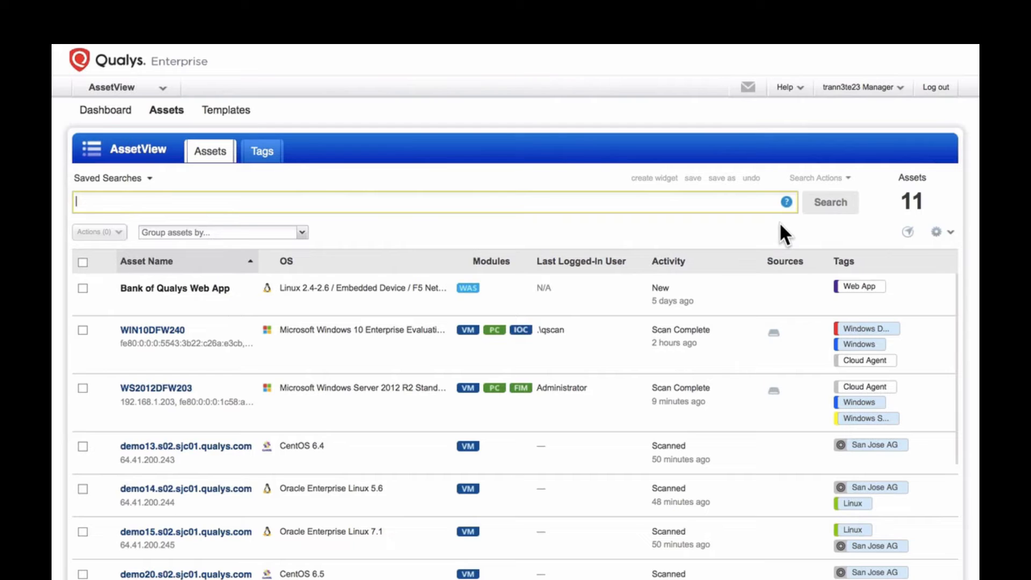
Search the assets with the query operatingSystem:"Windows".
text(o)
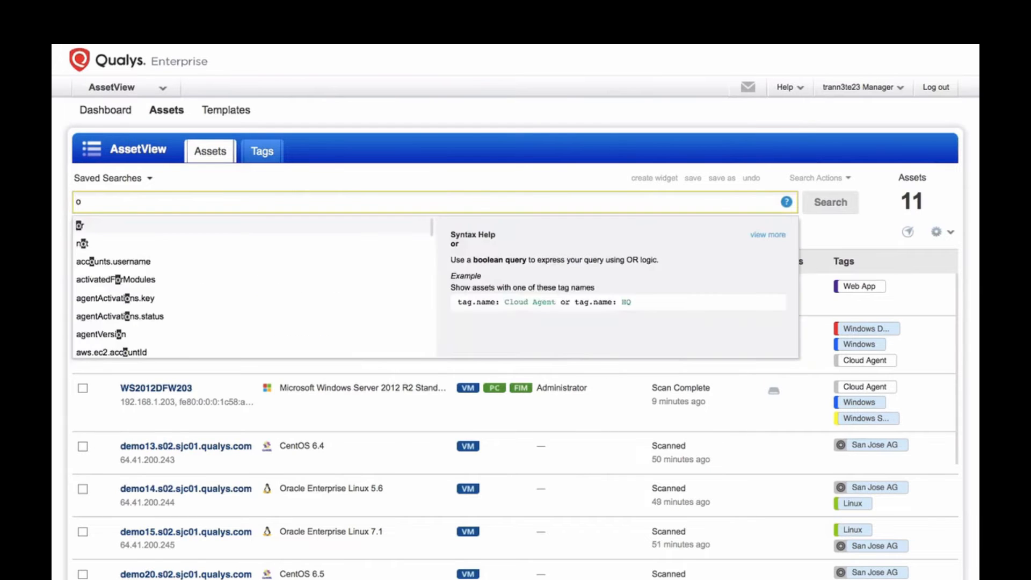
text(p)
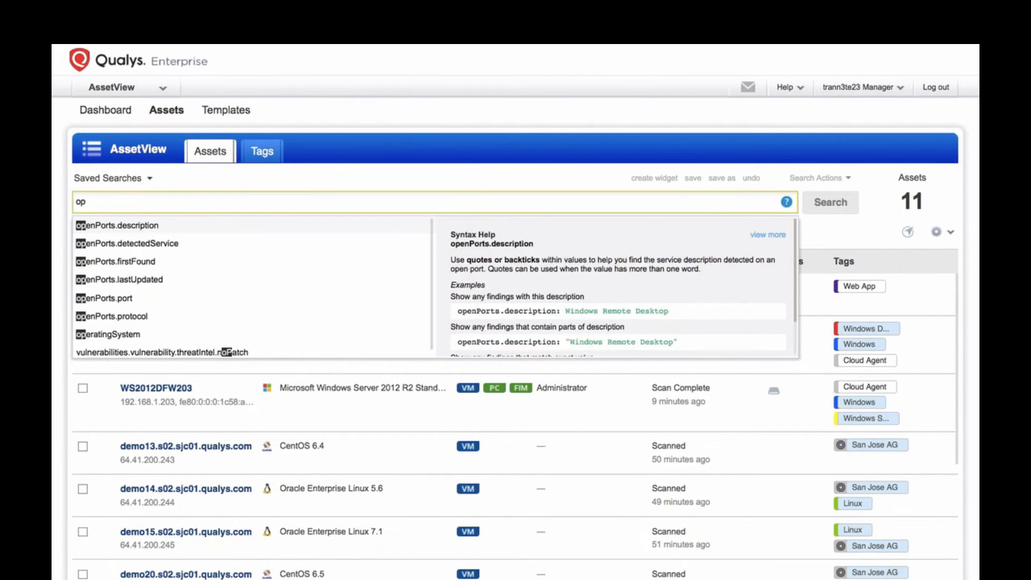
text(er)
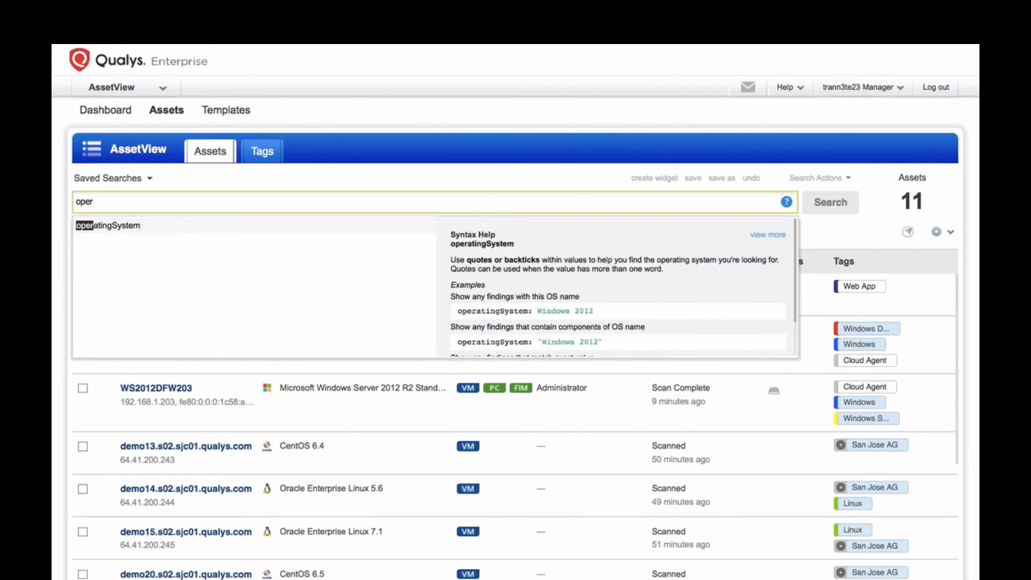
scroll(718, 307, down, 2)
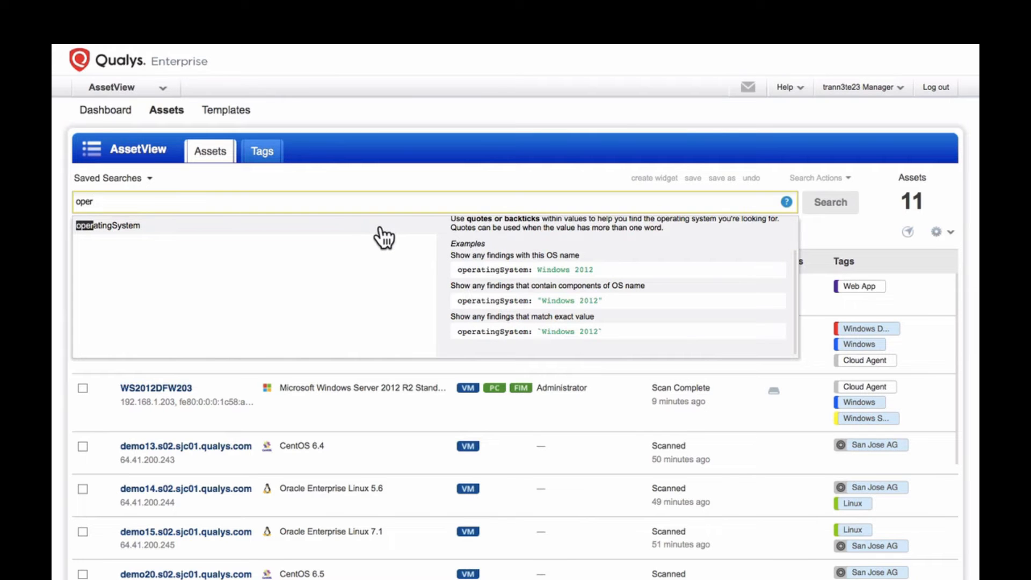
key(Tab)
text("Windows")
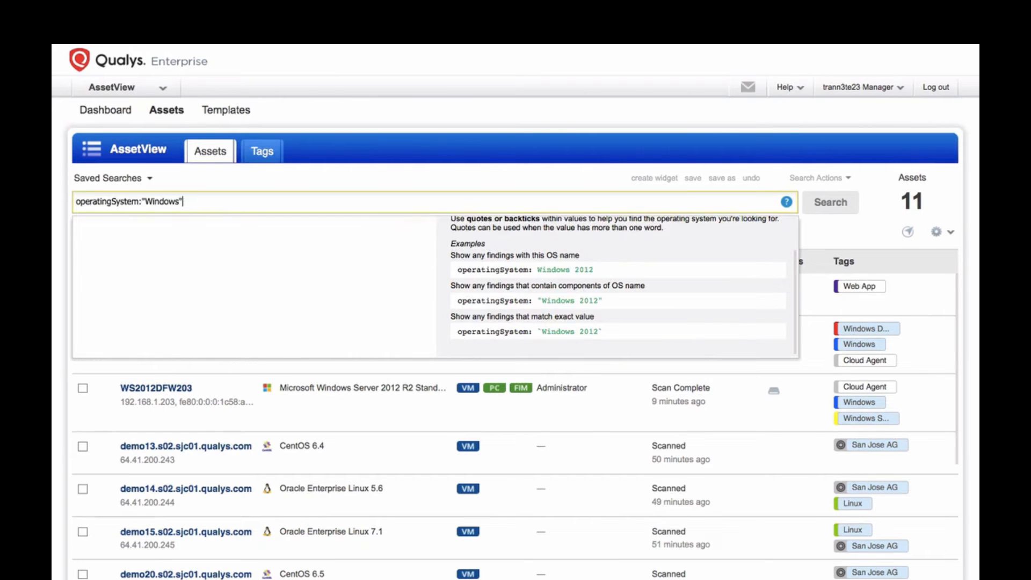
key(Return)
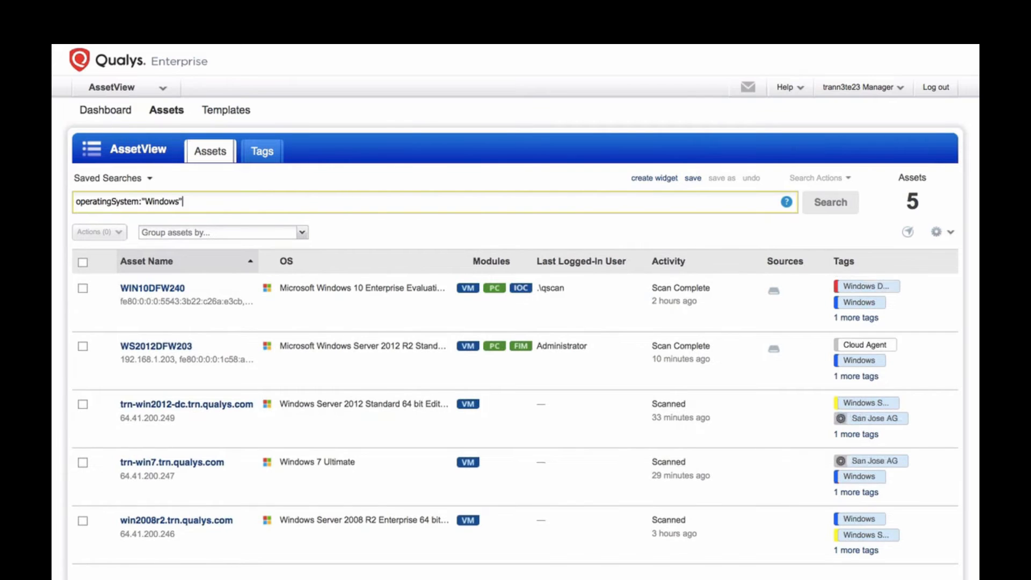
Narrow the asset query's operating system value to "Windows 2012" and run the search.
key(Left)
text(2012)
key(Return)
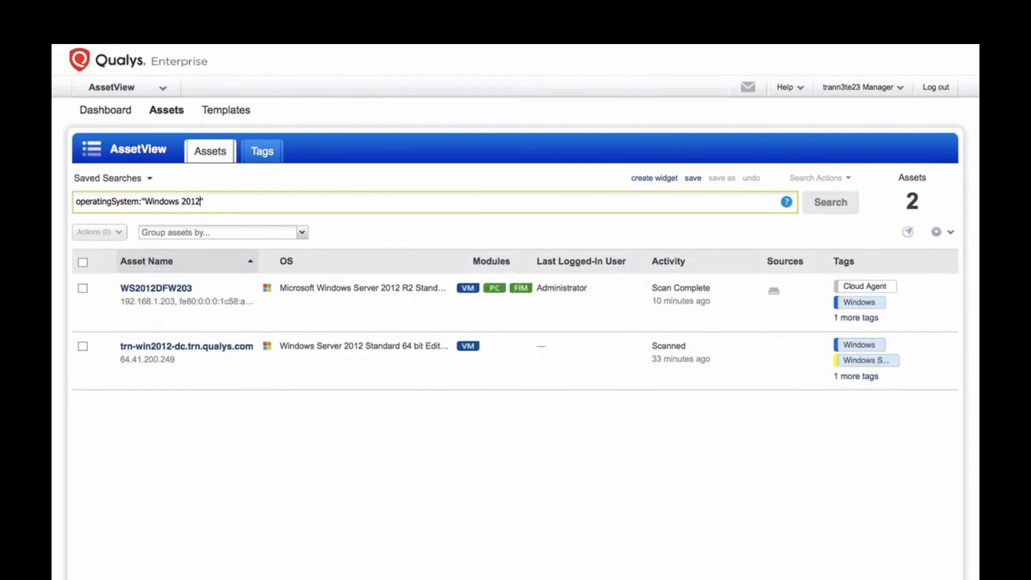
Extend the asset query with AND tags.name:"Cloud Agent" AND vulnerabilities.vulnerability.patchAvailable:"true".
key(End)
text(AND )
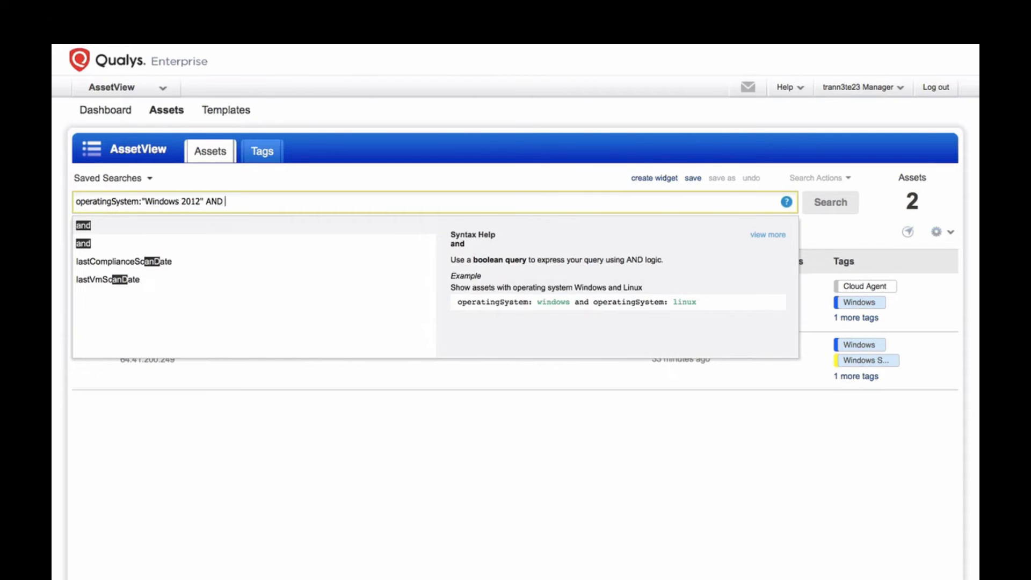
text(tags.name:"Cloud Agent" AND)
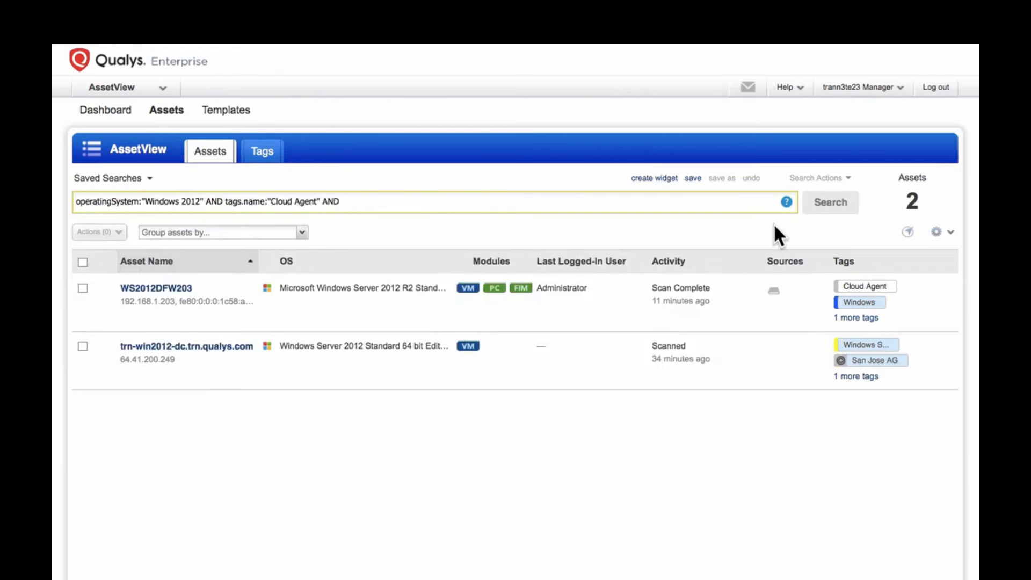
text(vulnerabilities.vulnerability.patchAvailable:"true")
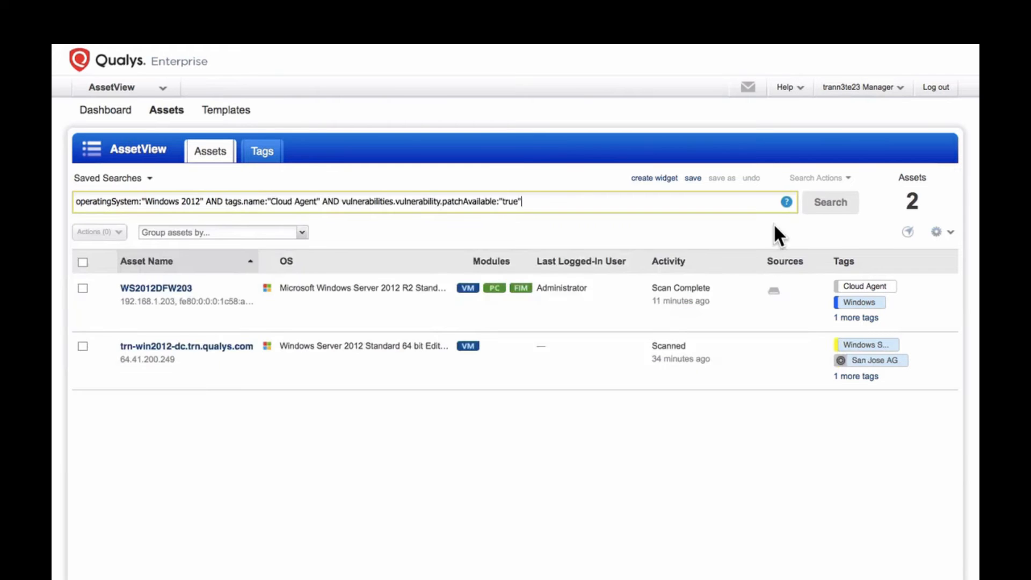
Save the asset search as Demo Query, adding it to the favorites and sharing it with others.
click(697, 181)
text(Demo Query)
click(337, 349)
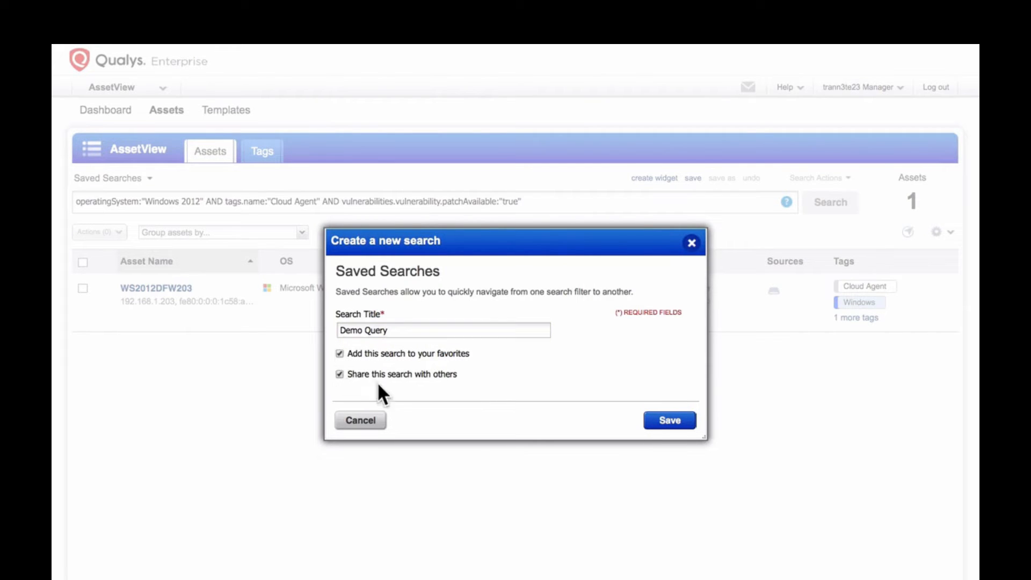
click(656, 421)
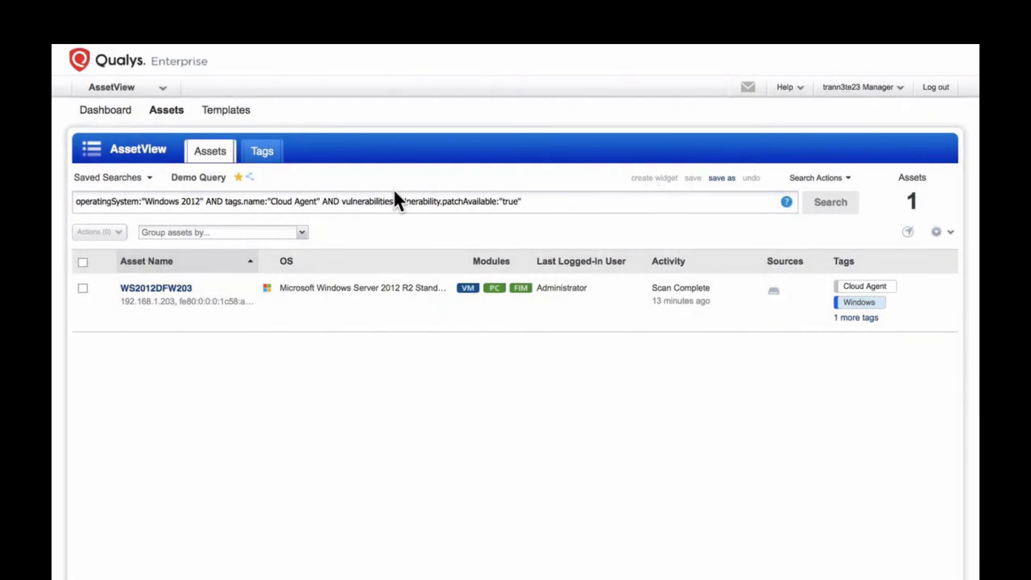
Load the Windows-based Host Assets saved search and add a pie widget titled Windows-based OS to the dashboard from it.
click(150, 183)
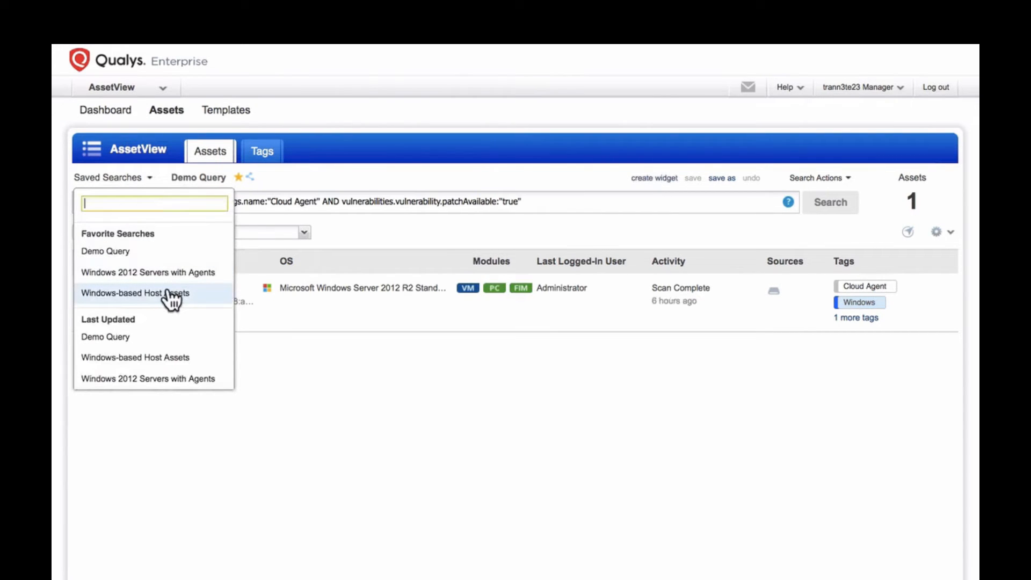
click(168, 292)
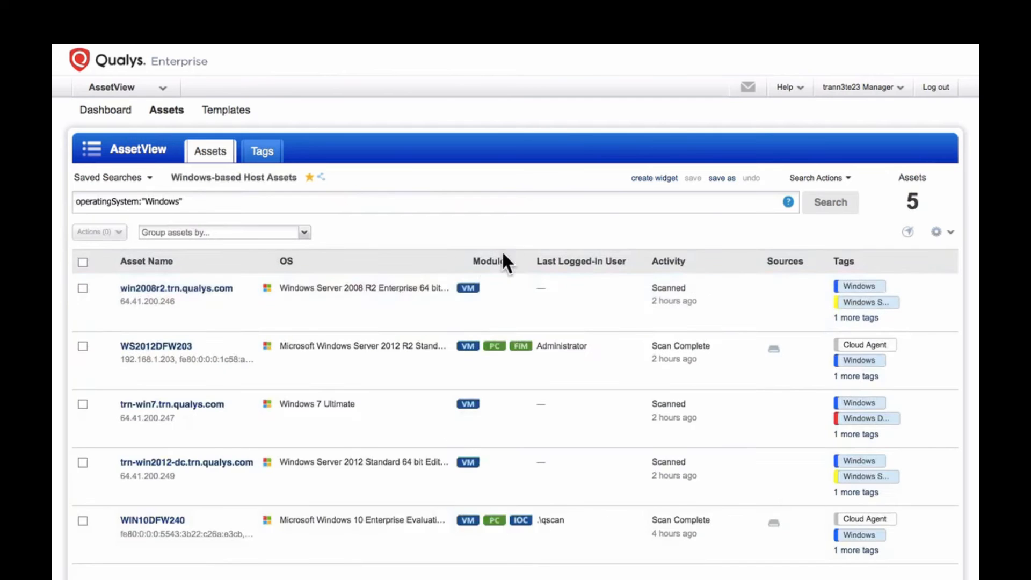
click(654, 178)
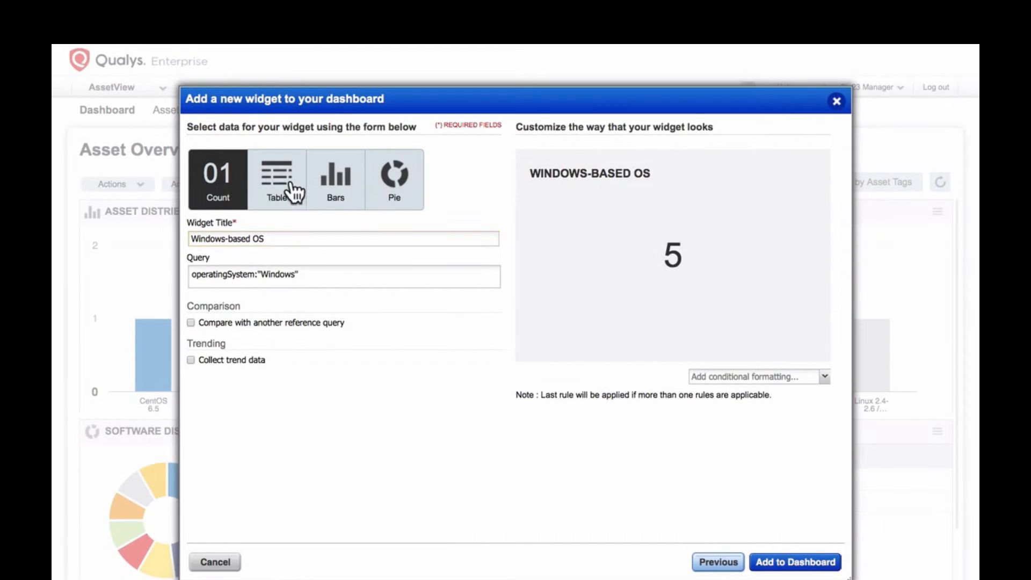
click(294, 192)
click(335, 192)
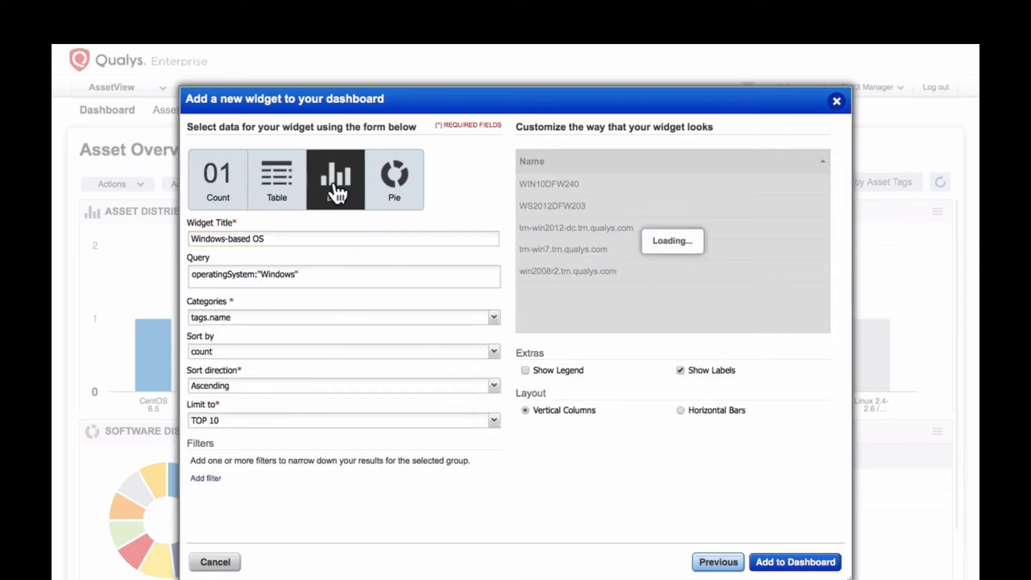
click(388, 194)
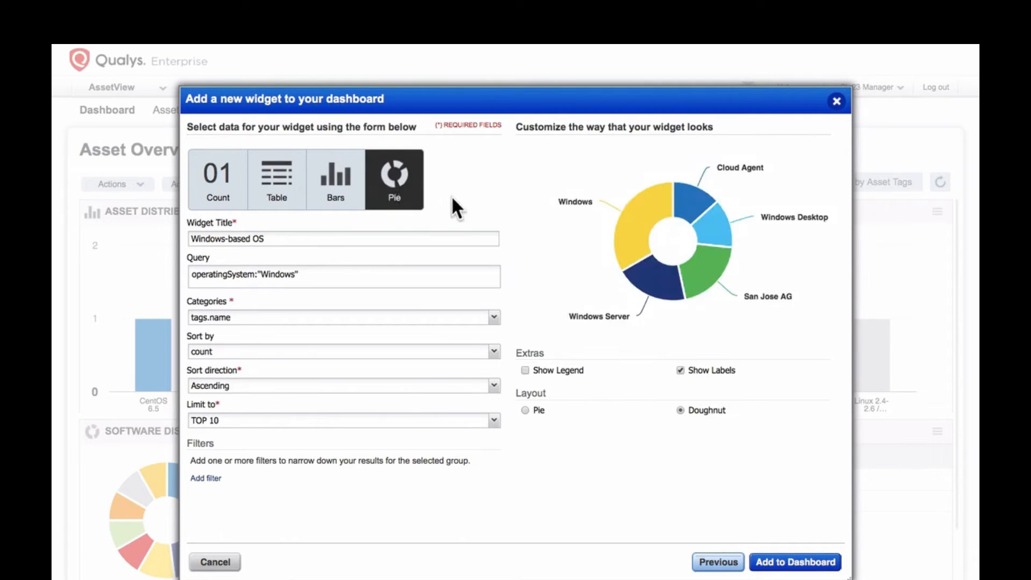
click(764, 564)
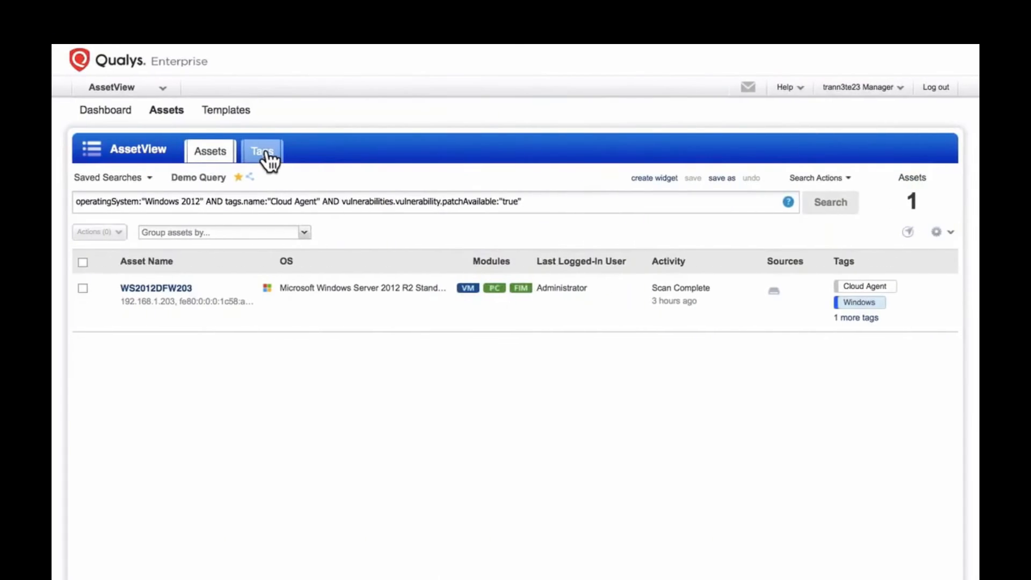
Examine the asset tag hierarchy by expanding Asset Groups, Asset Search Tags, Operating System and its Windows tag.
click(265, 152)
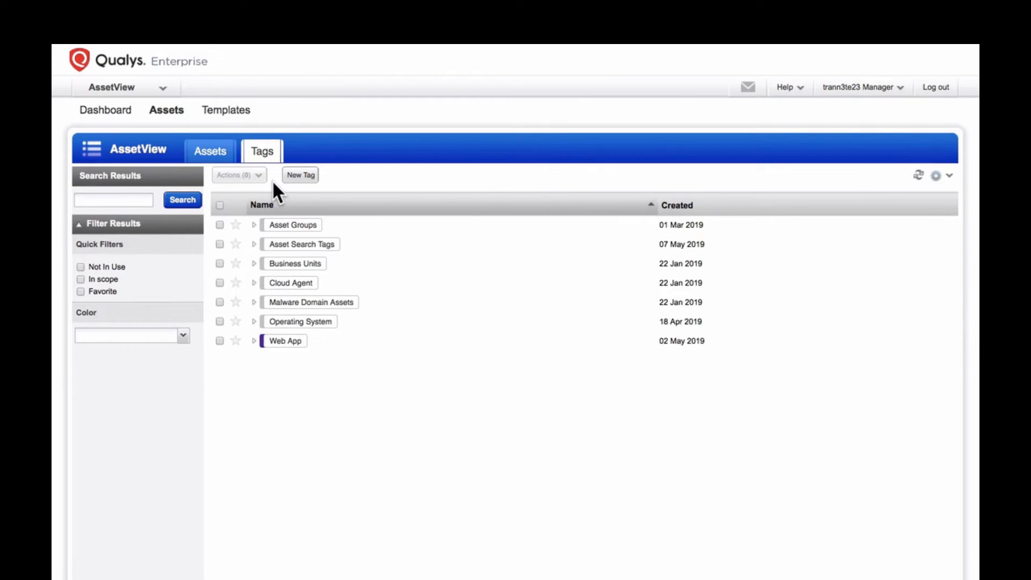
click(253, 226)
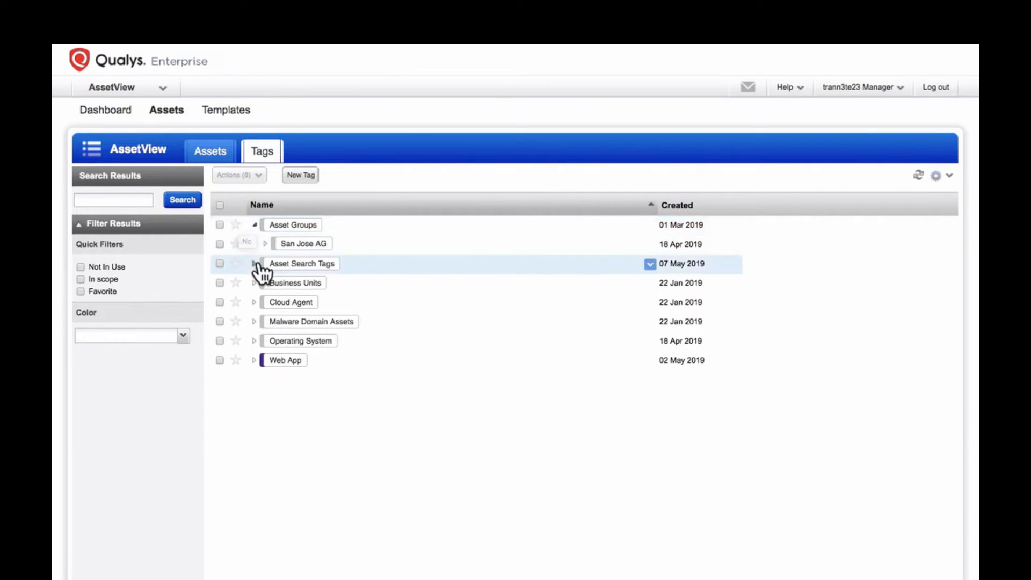
click(254, 264)
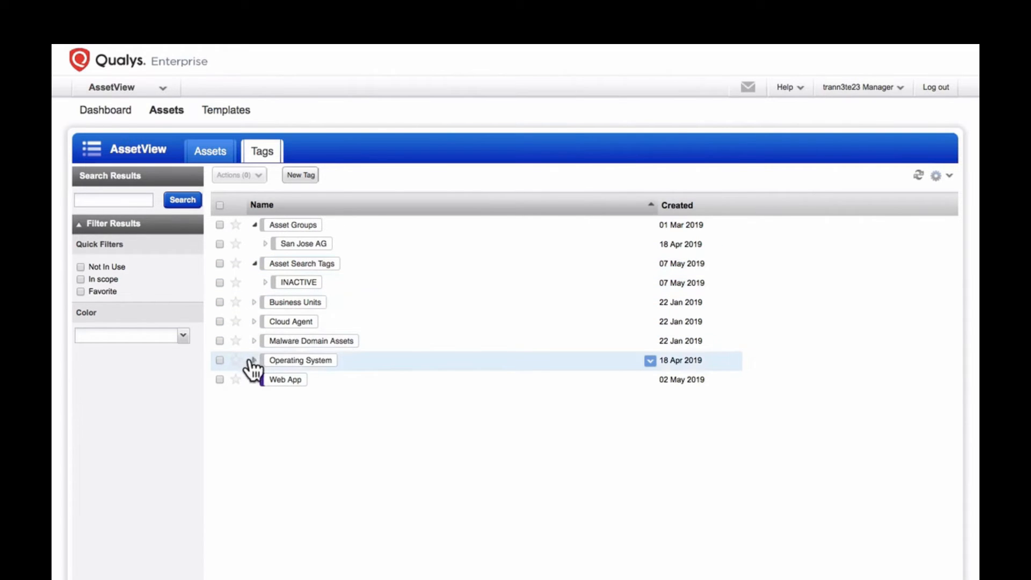
click(254, 359)
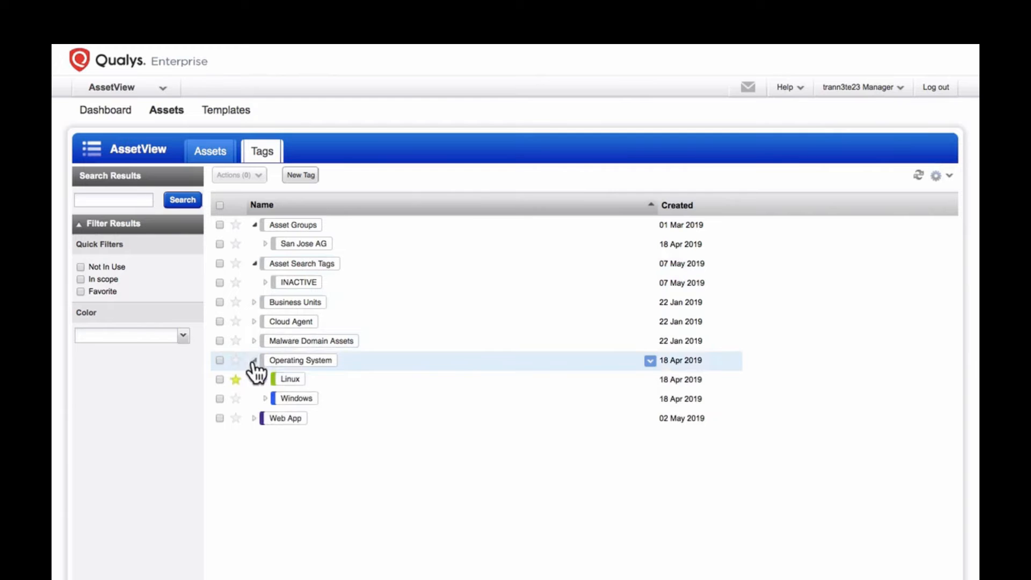
click(264, 397)
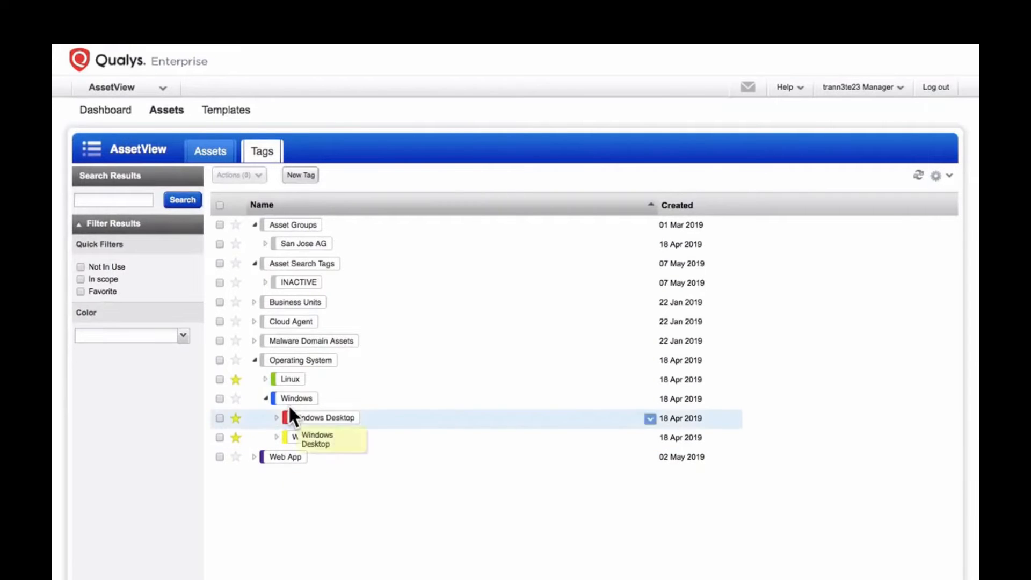
Start creating an asset tag named Demo Tag and display the rule engine choices for its tag rule.
click(304, 176)
text(Demo Tag)
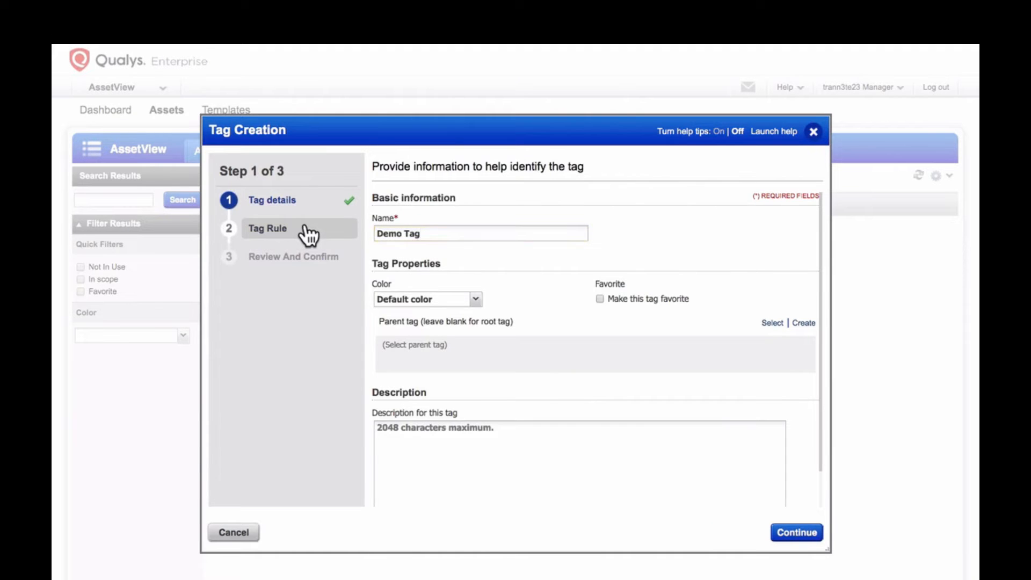
click(306, 231)
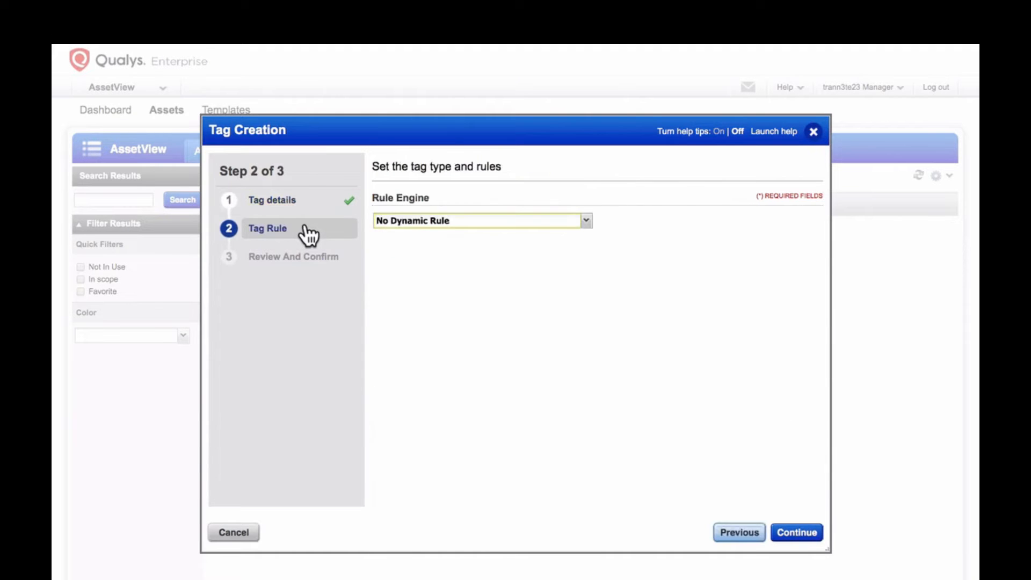
click(585, 223)
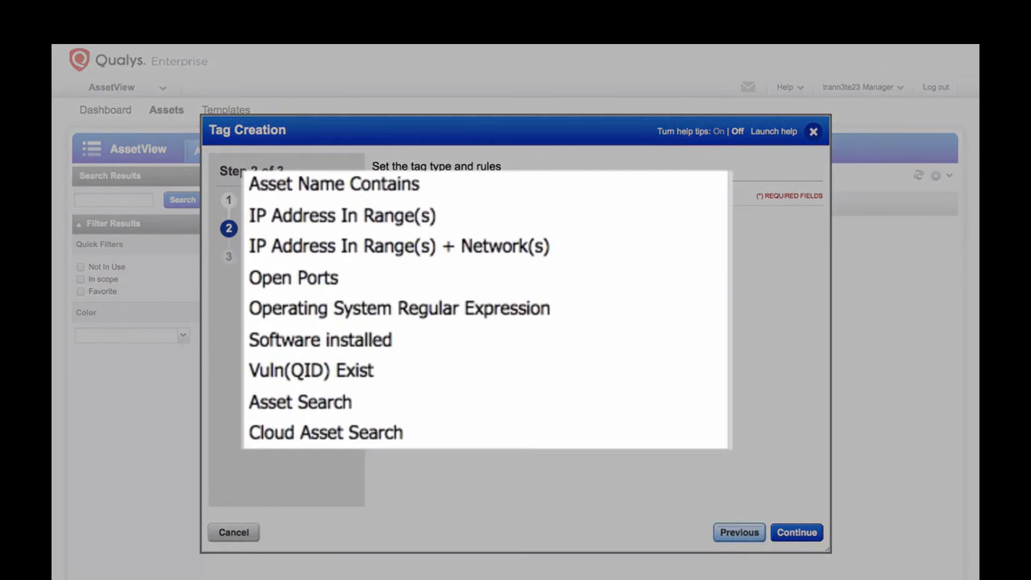
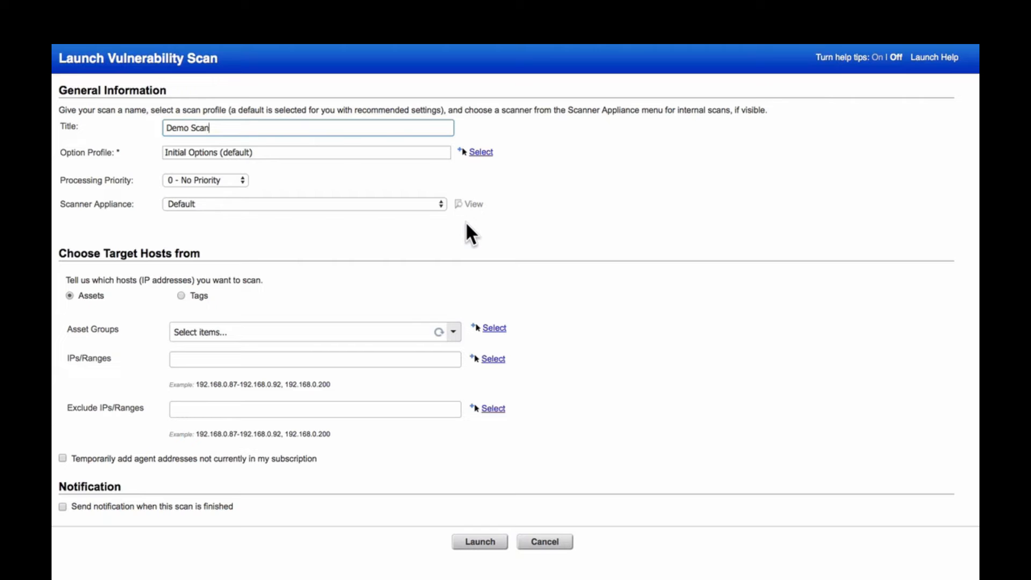
Set the Demo Scan's scanner appliance to External and leave AG: San Jose as its only target asset group.
click(440, 203)
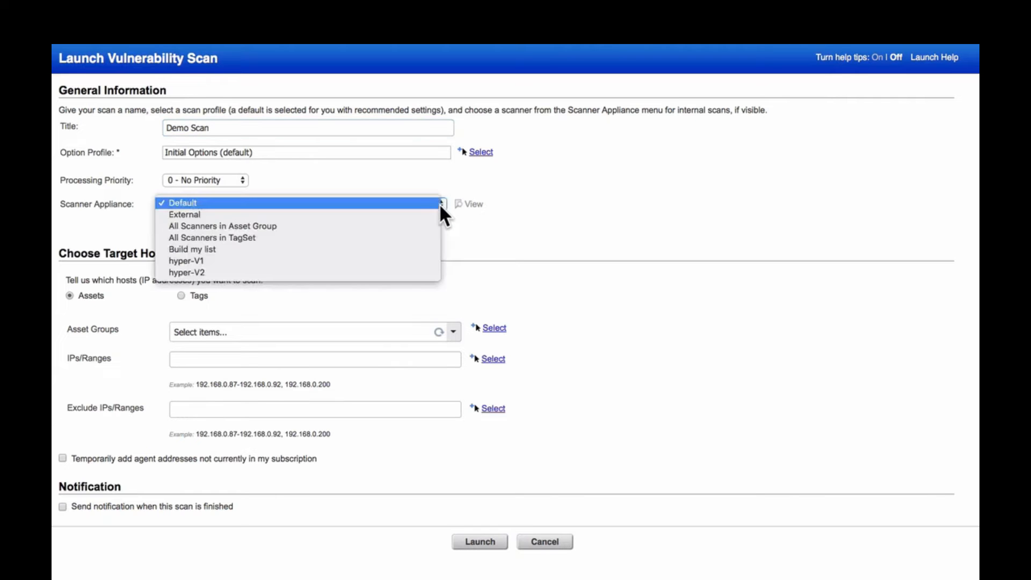
click(430, 214)
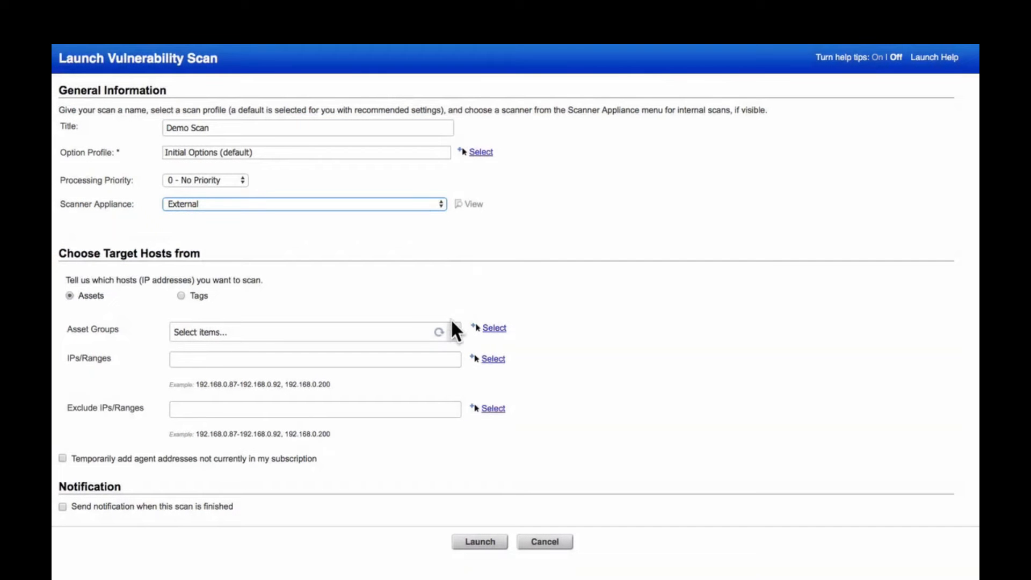
click(453, 332)
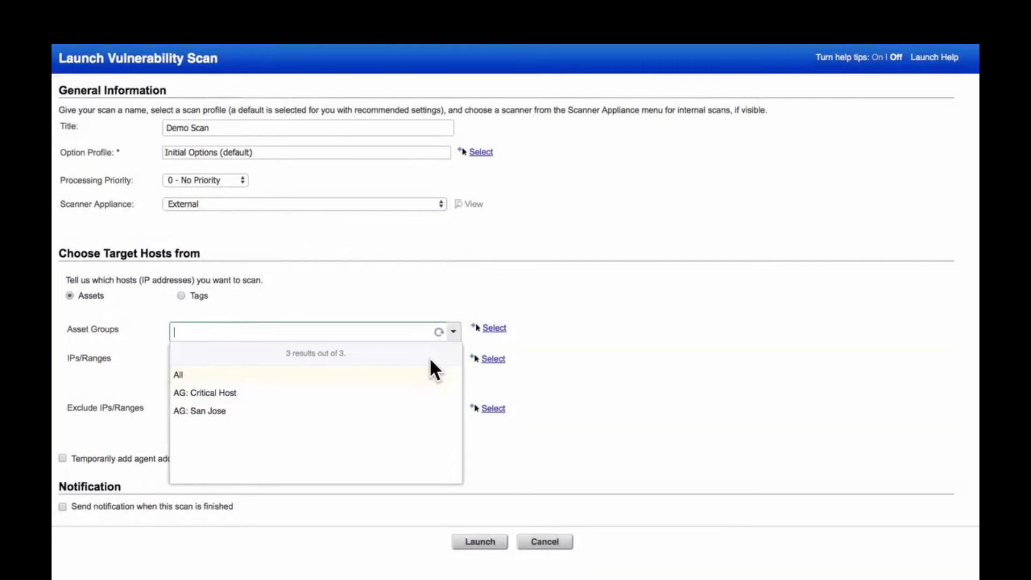
click(409, 391)
click(410, 391)
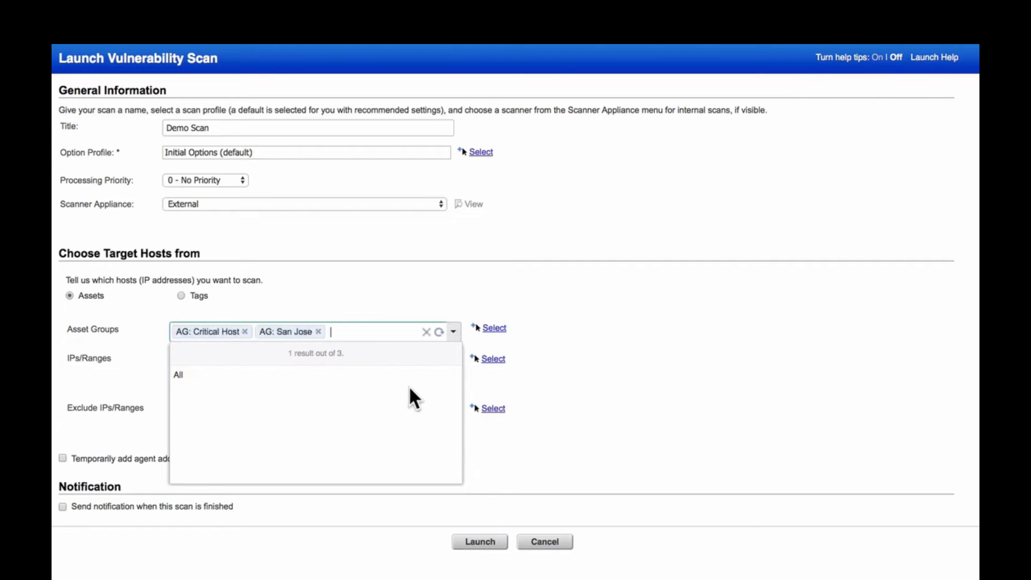
click(245, 331)
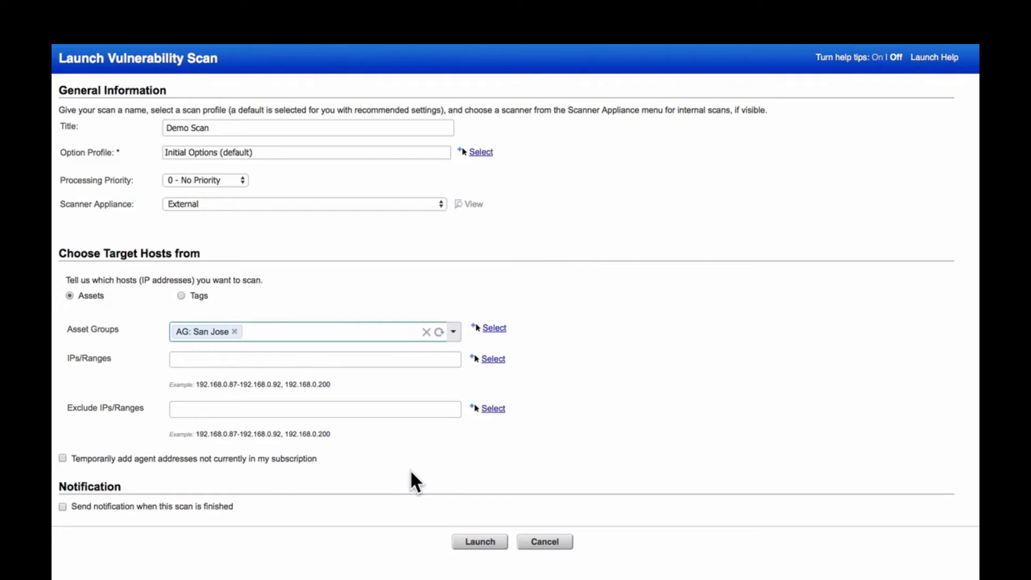
Exclude the IP range 64.41.200.249-64.41.200.250 from the Demo Scan and launch it.
click(393, 410)
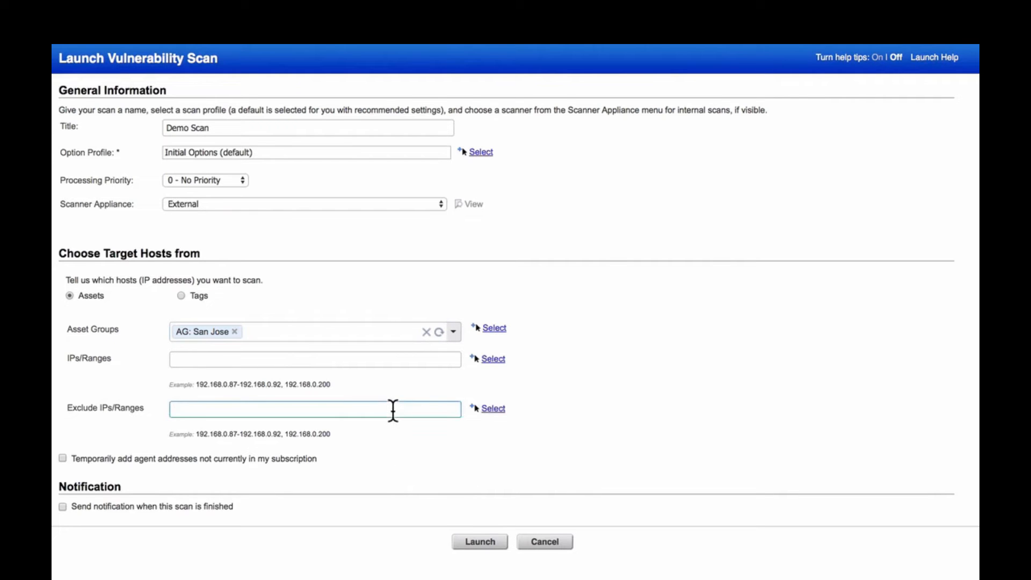
text(64.41.200.249-64.41.200.250)
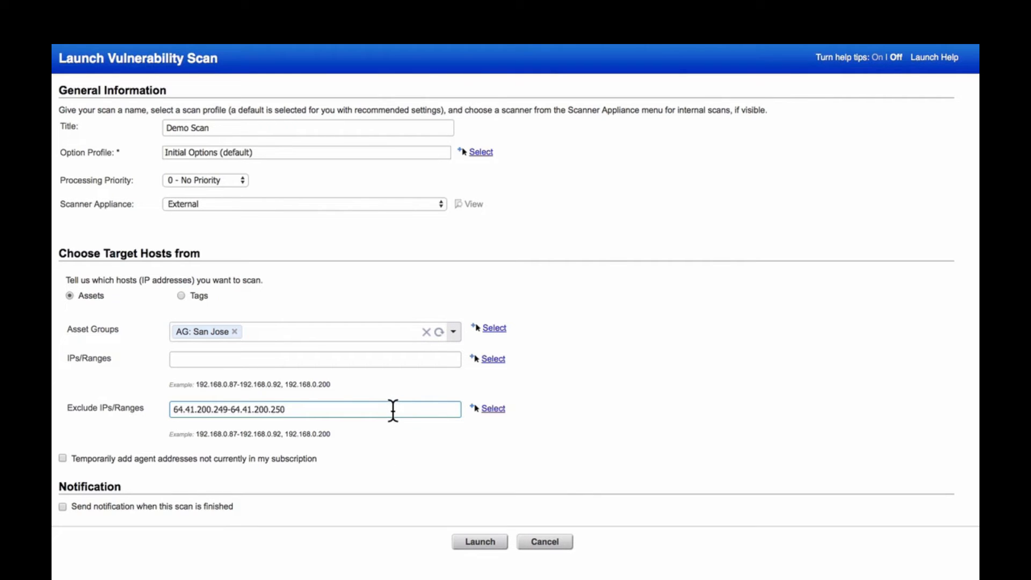
click(406, 449)
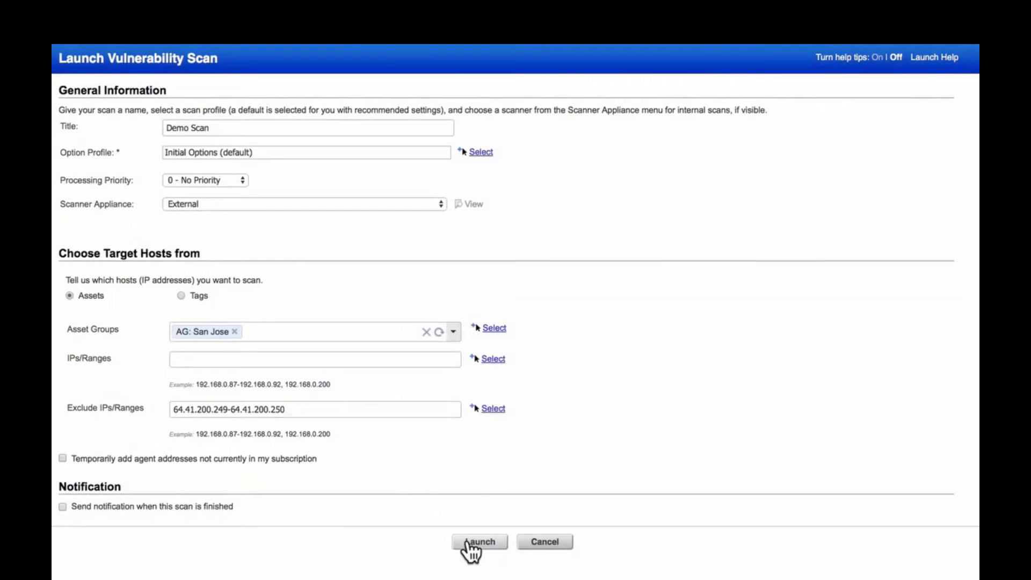
click(473, 542)
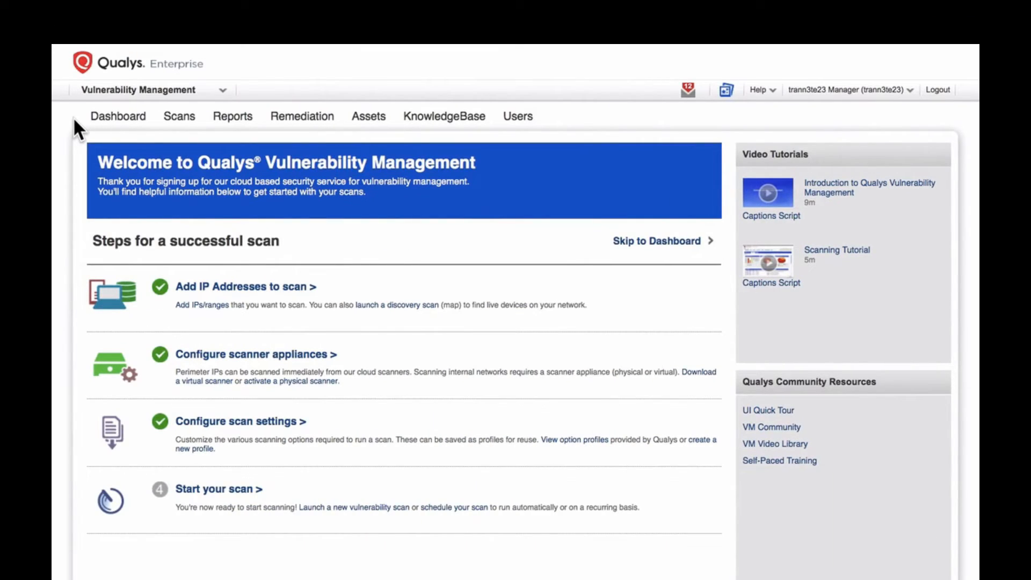
Run a new PDF patch report titled Demo Patch Report from the Qualys Patch Report template for the AG: Windows asset group.
click(248, 118)
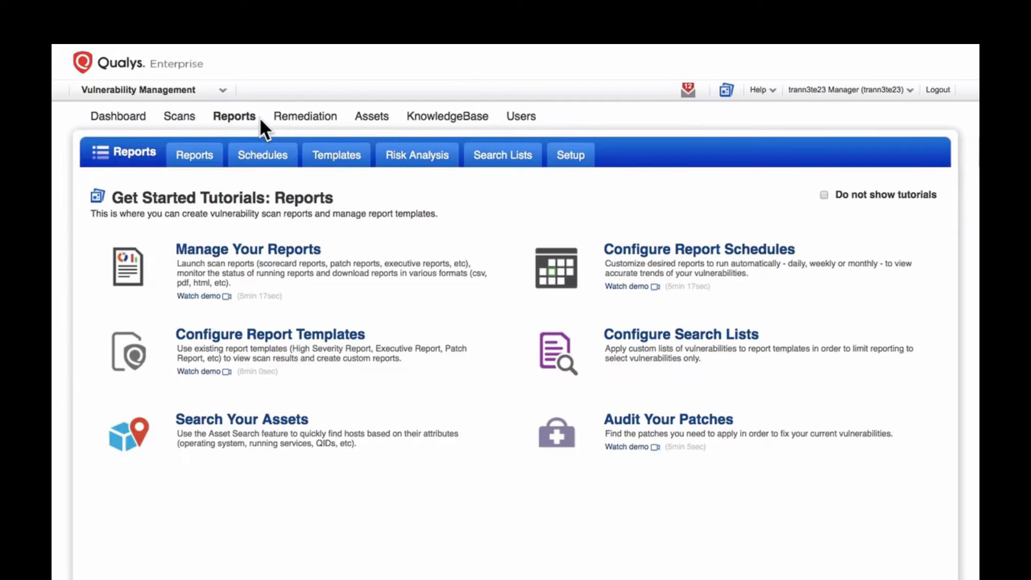
click(219, 157)
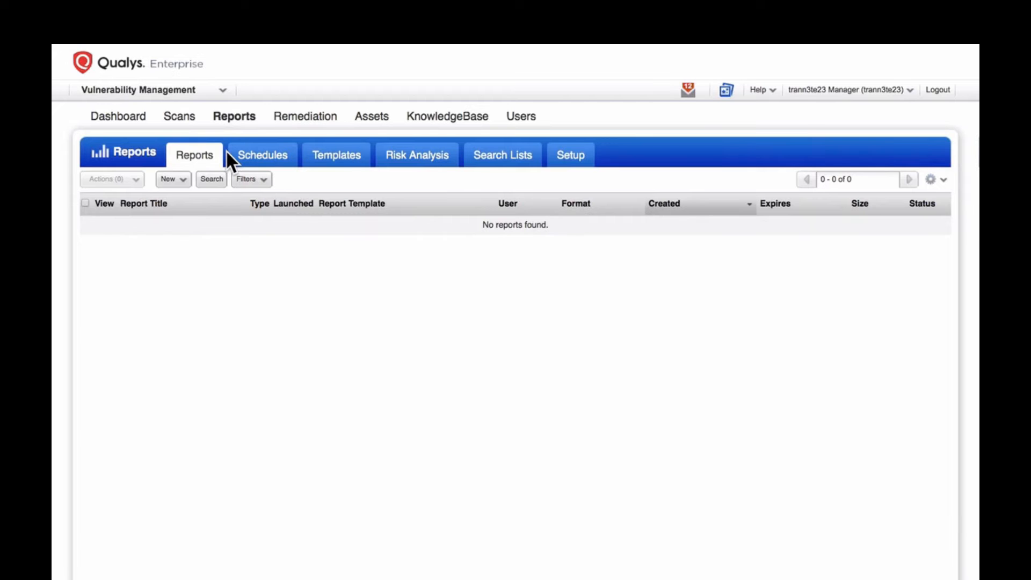
click(189, 183)
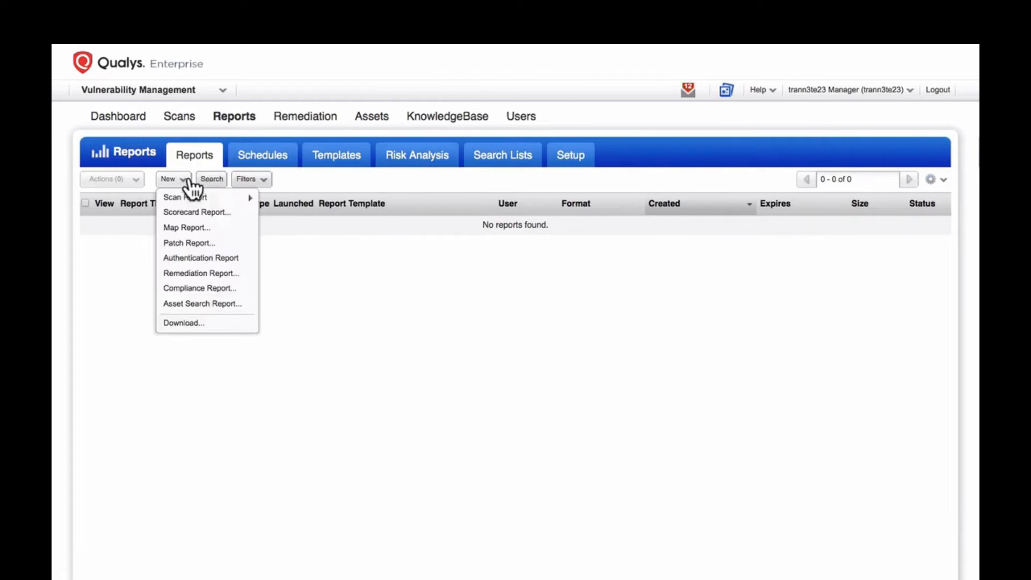
click(240, 245)
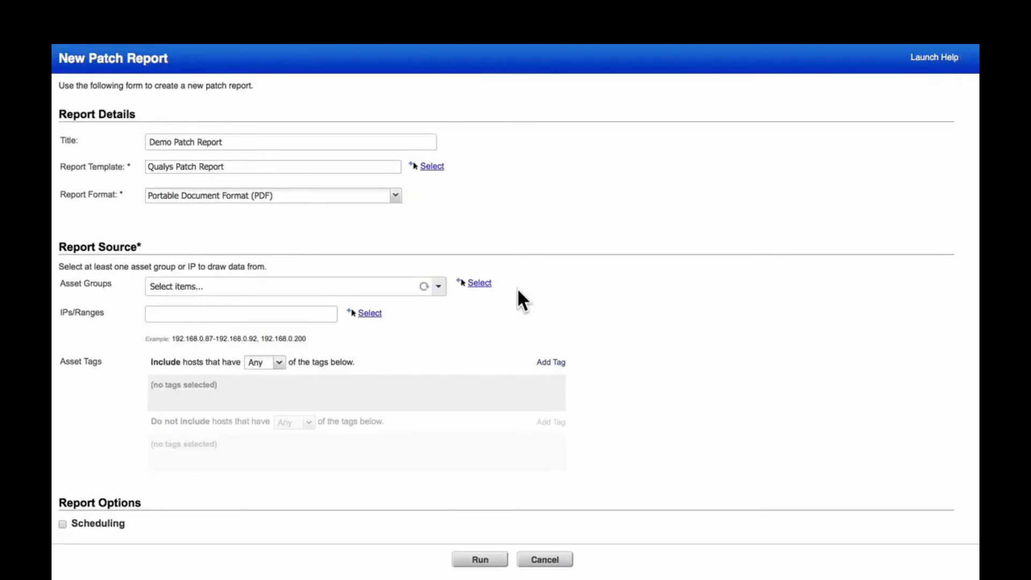
click(439, 287)
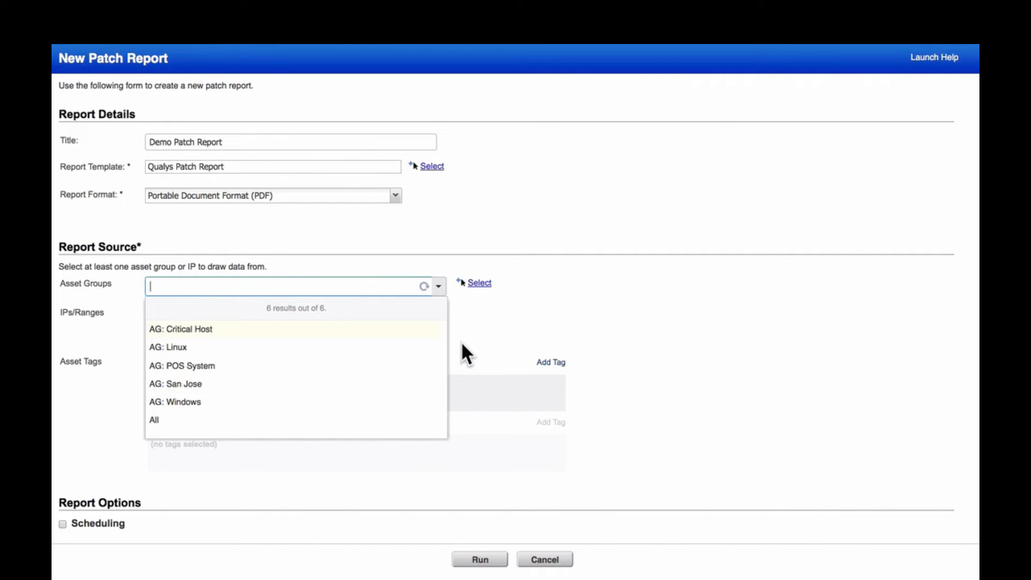
click(338, 408)
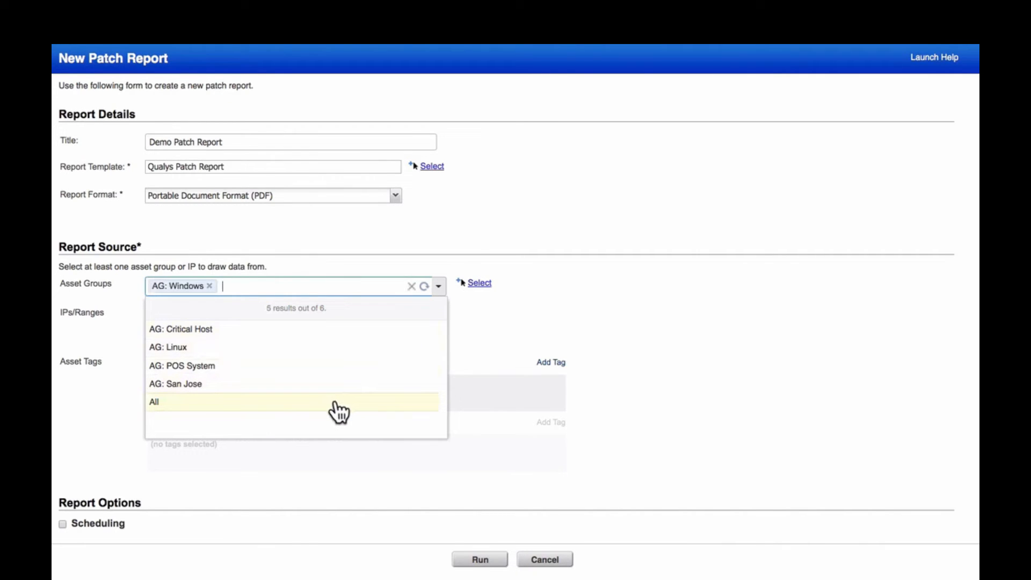
click(334, 472)
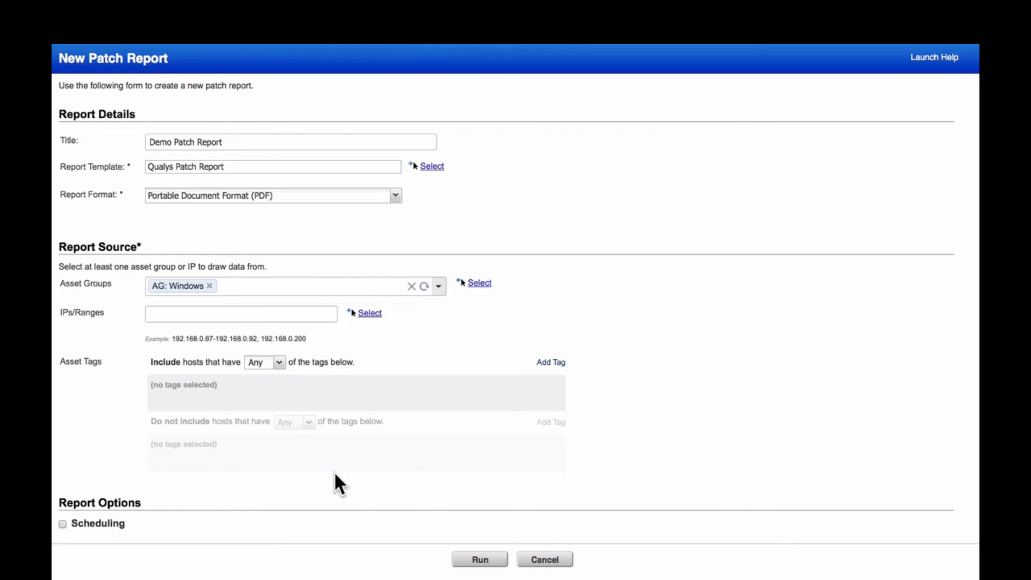
click(479, 559)
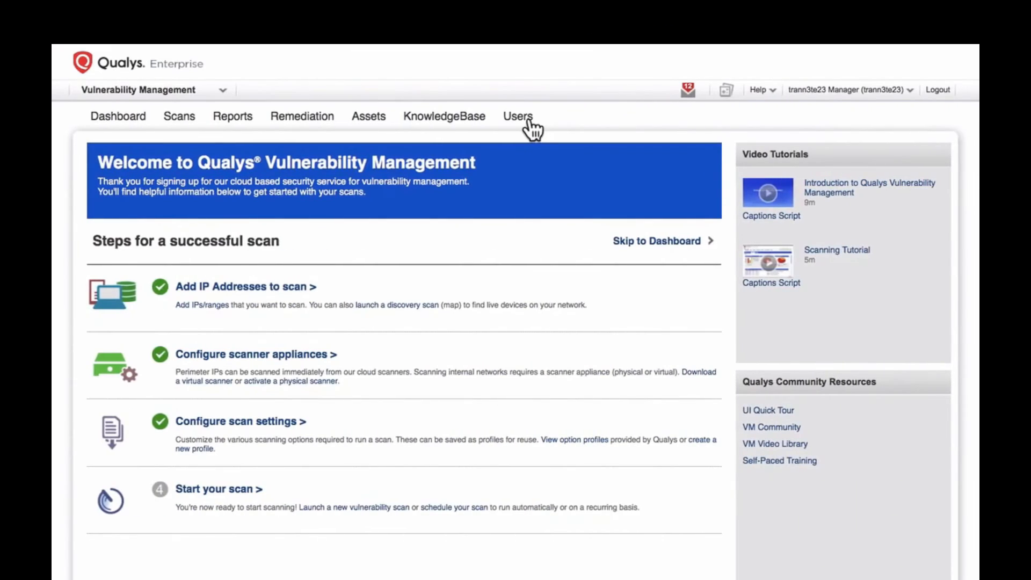
Edit the first user in the users list, grant access to the AG: Critical Host and AG: San Jose asset groups, and save.
click(529, 122)
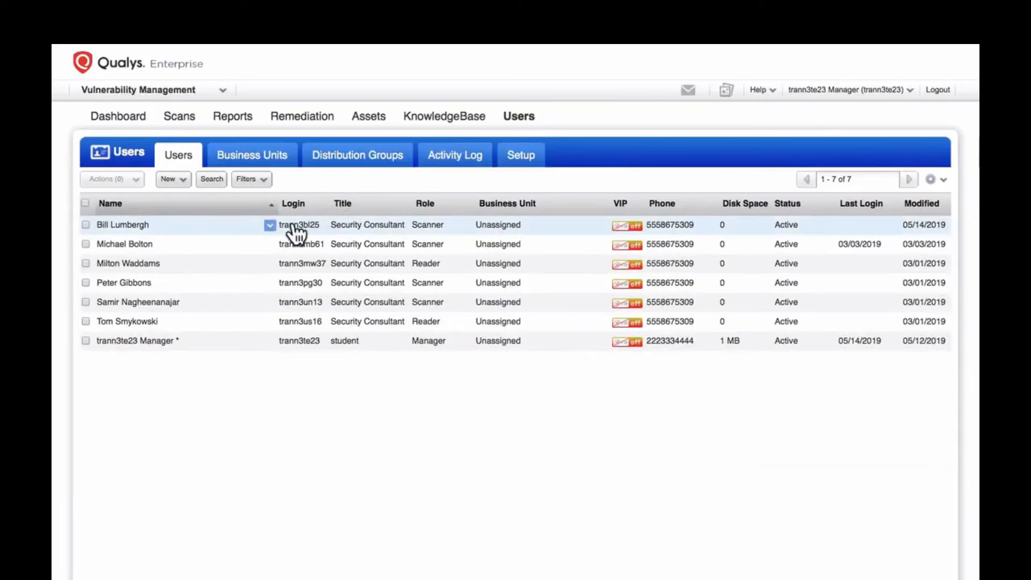
click(270, 225)
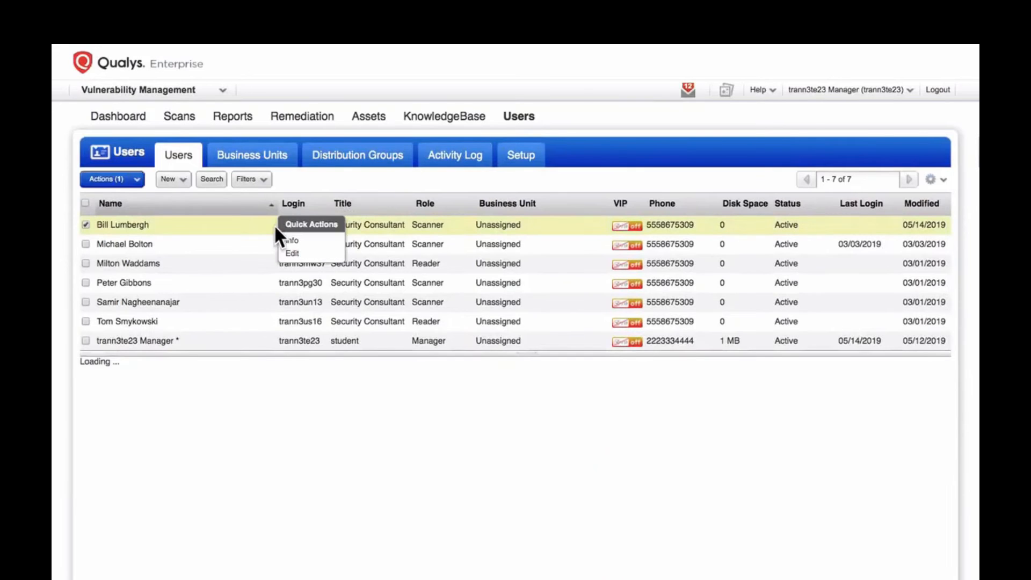
click(318, 255)
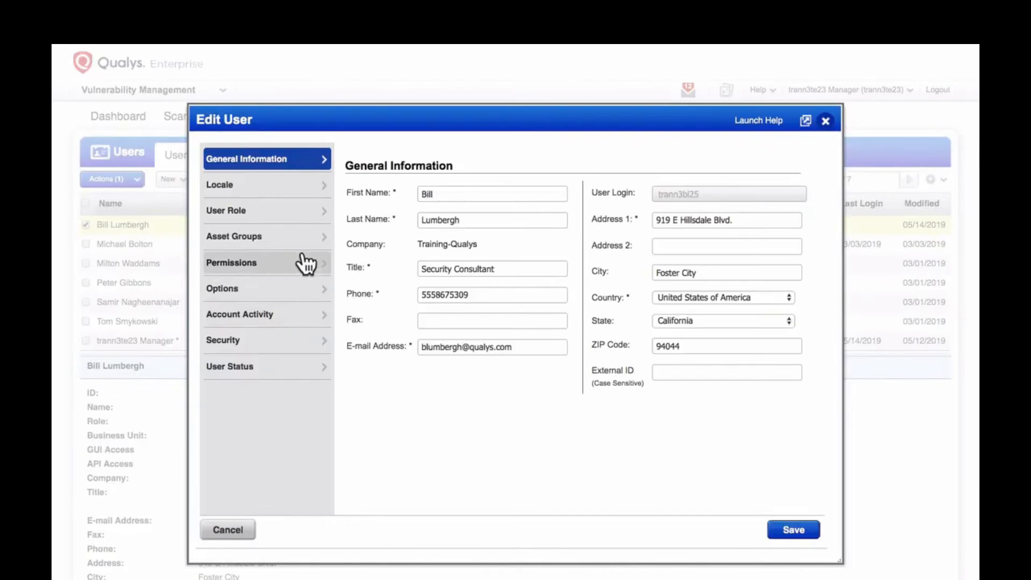
click(303, 236)
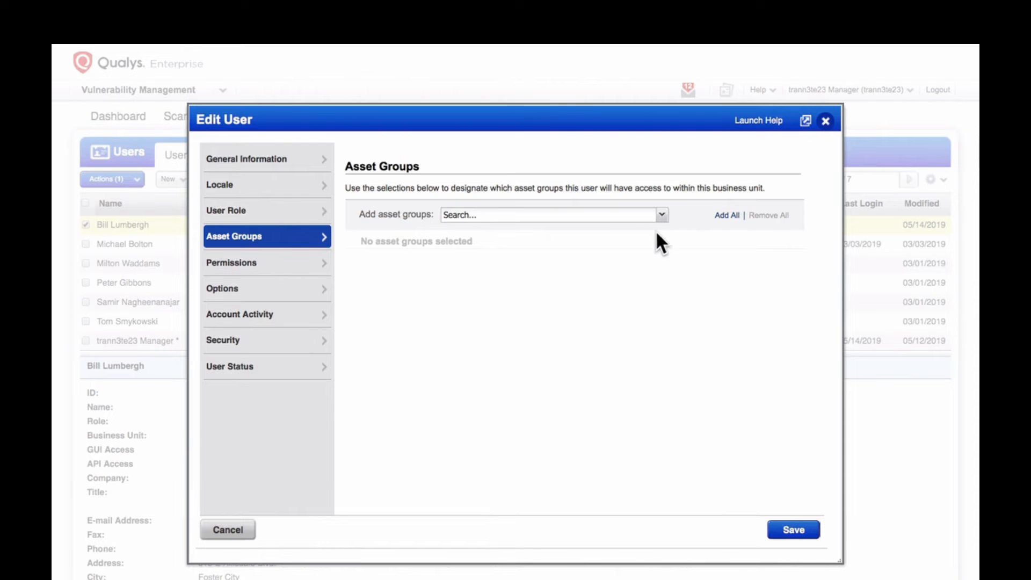
click(662, 215)
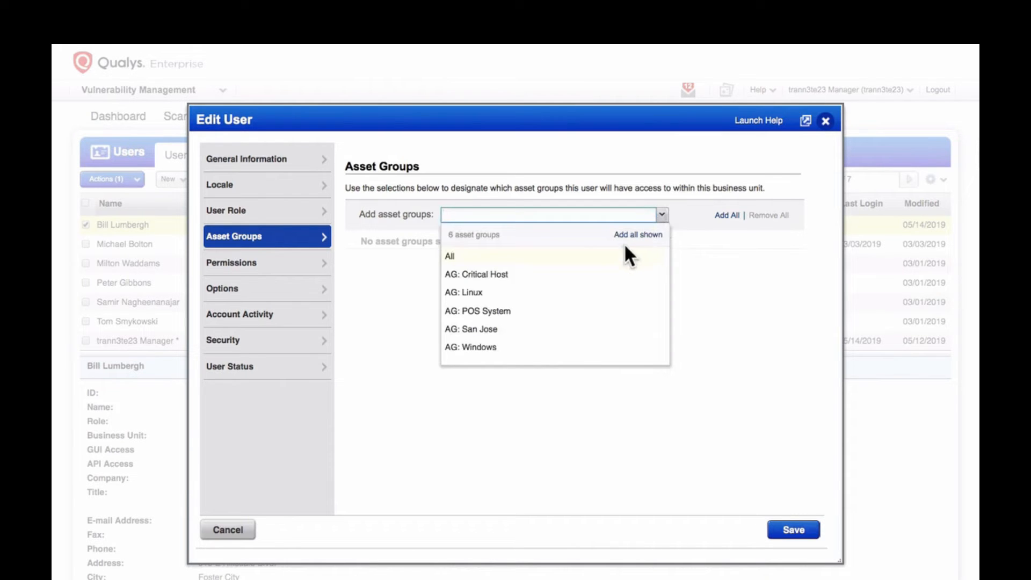
click(606, 274)
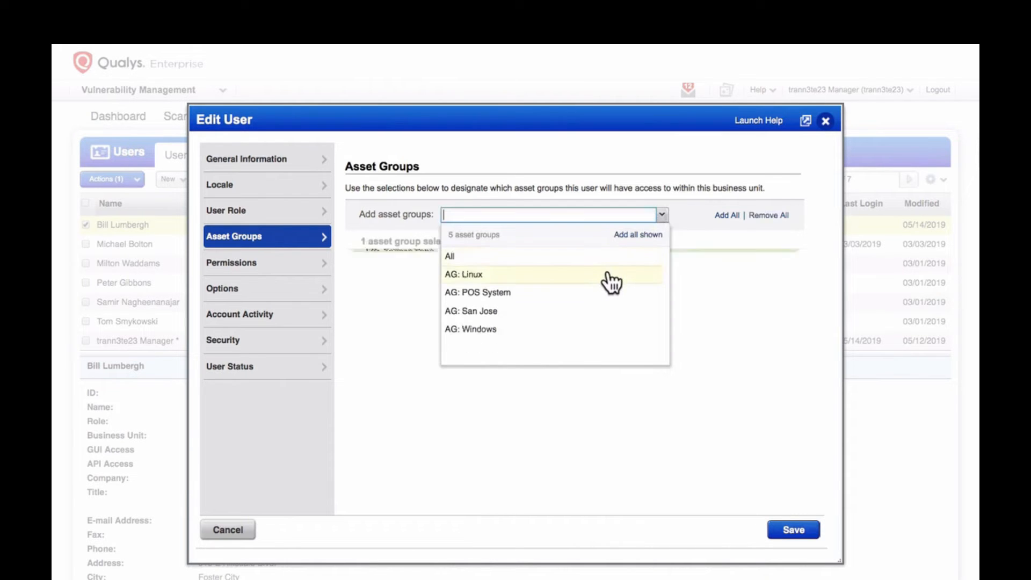
click(583, 310)
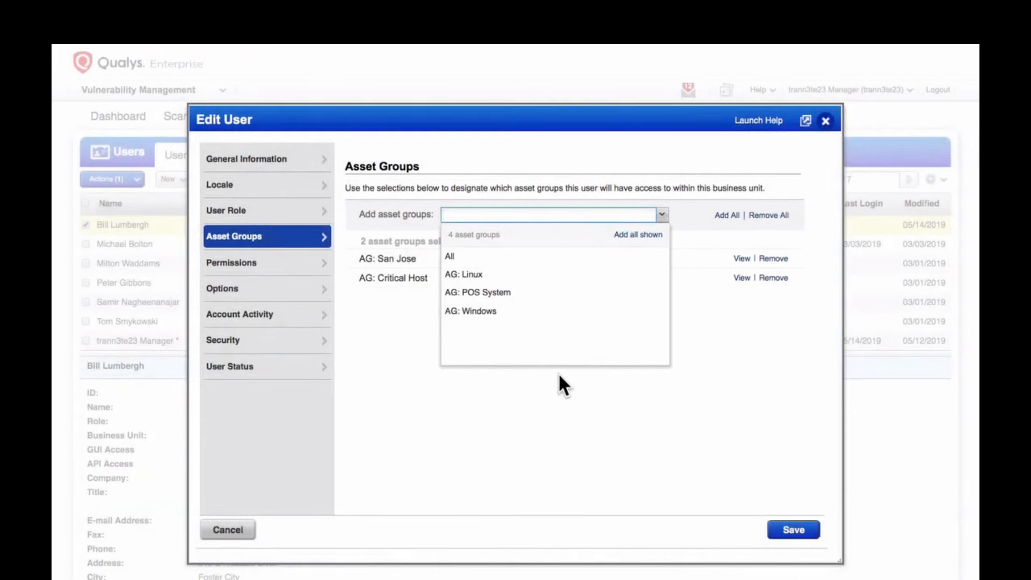
click(559, 378)
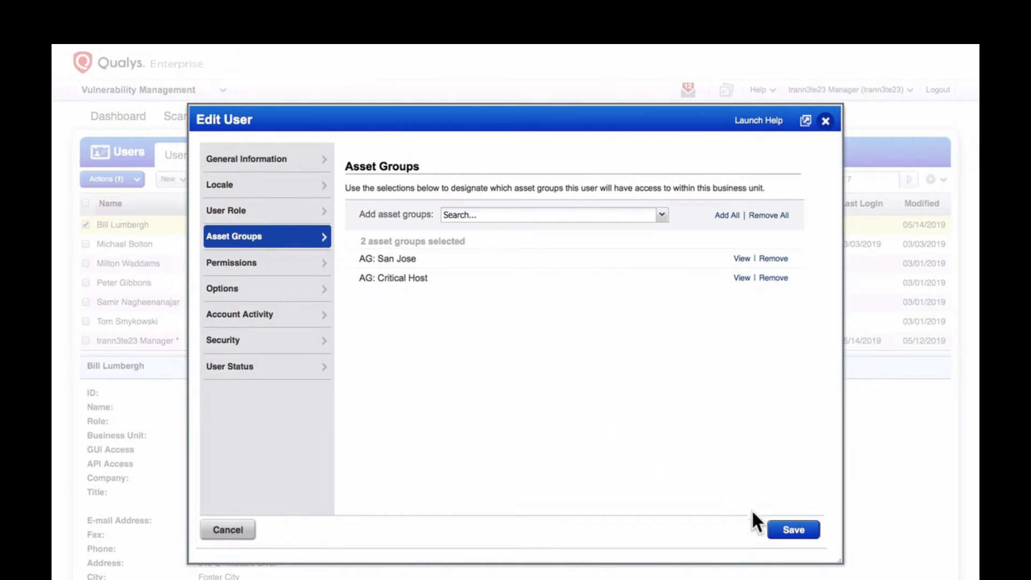
click(789, 528)
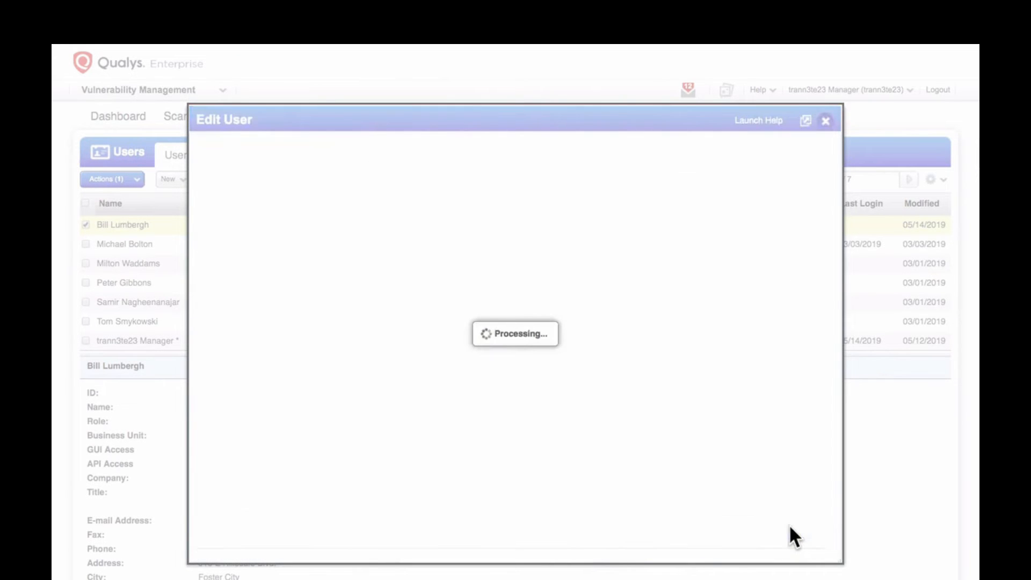
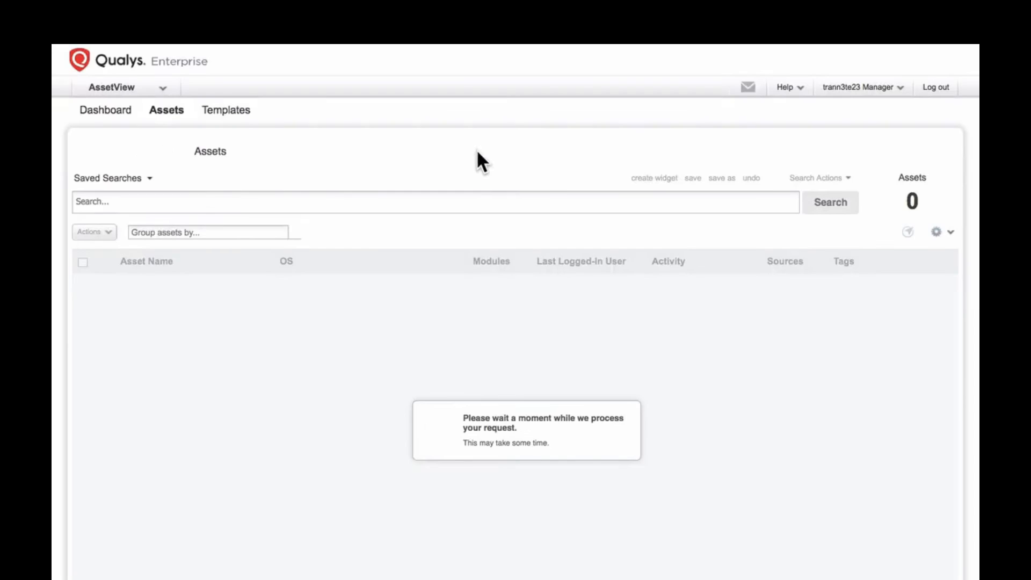
Create a root asset tag named Applications with the default color and no dynamic rule.
click(271, 153)
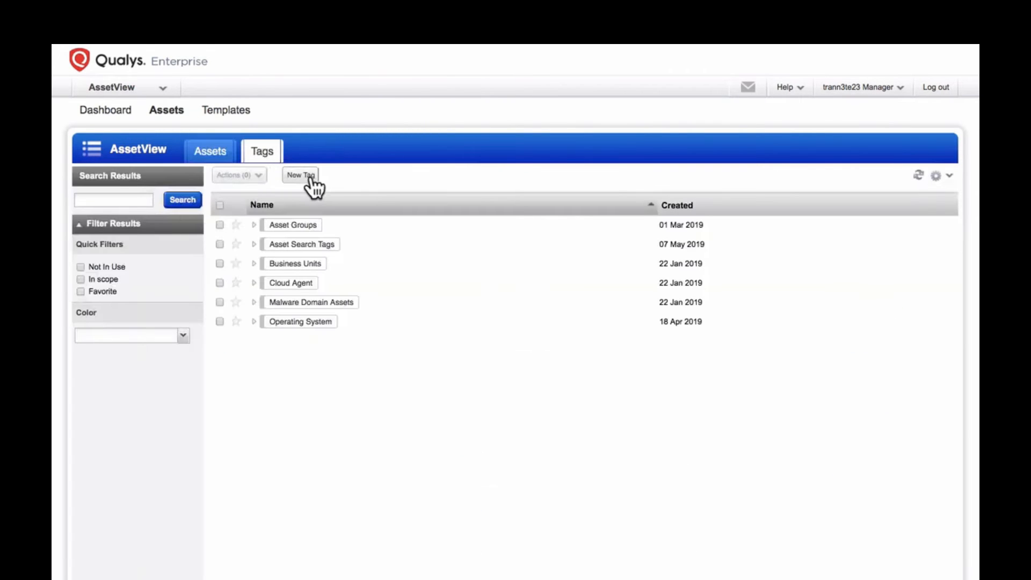
click(311, 178)
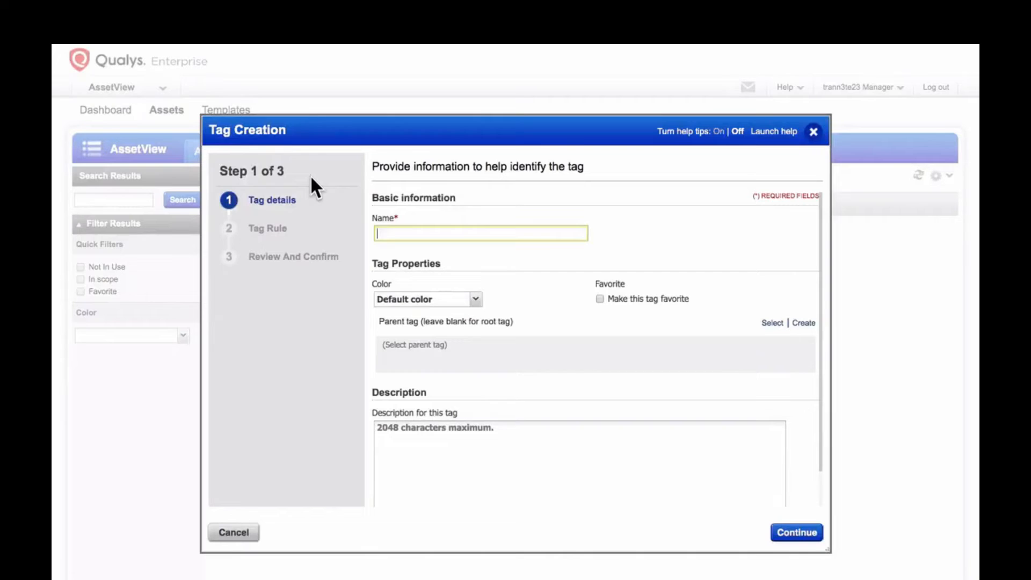
text(Applications)
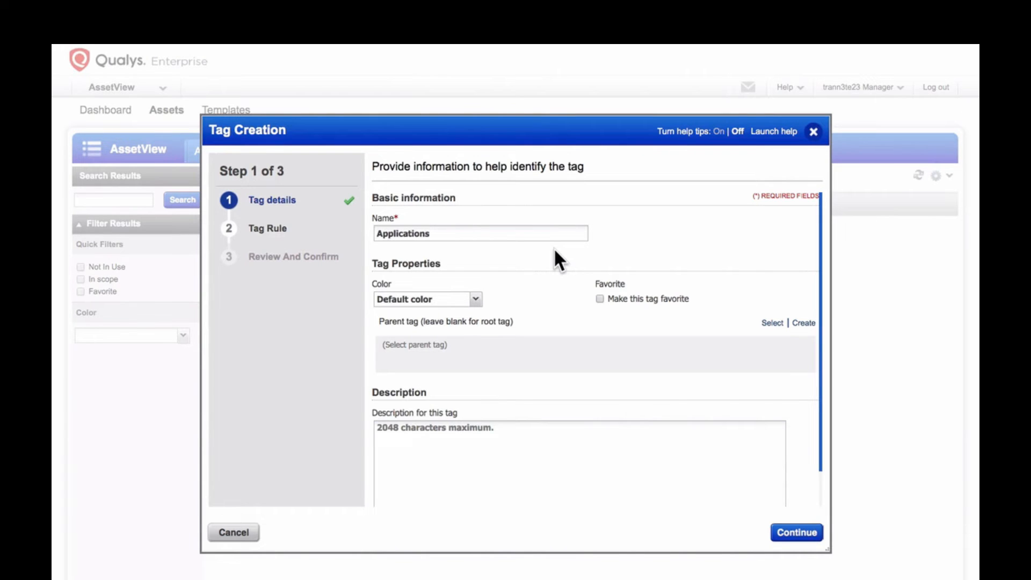
click(339, 245)
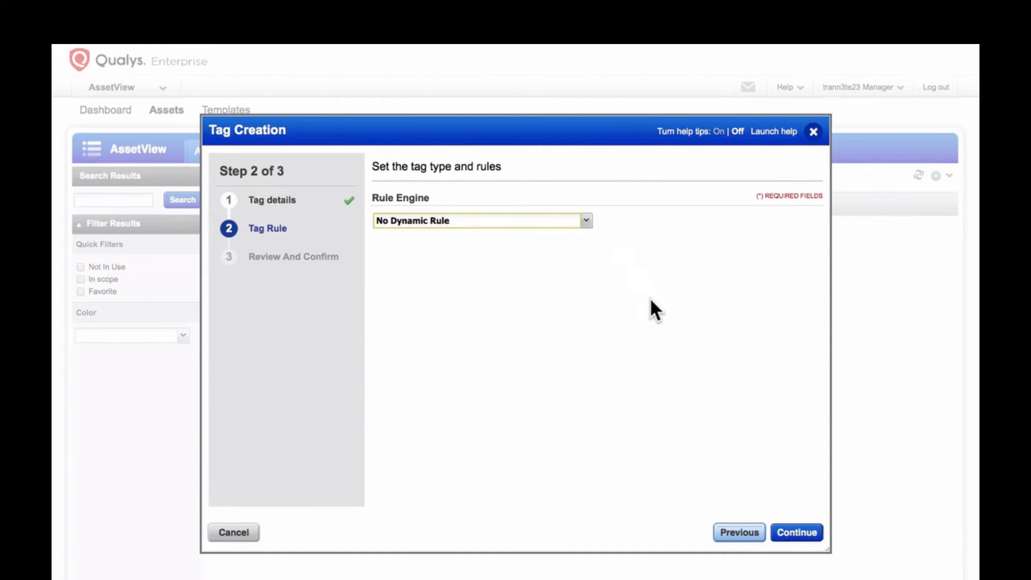
click(805, 533)
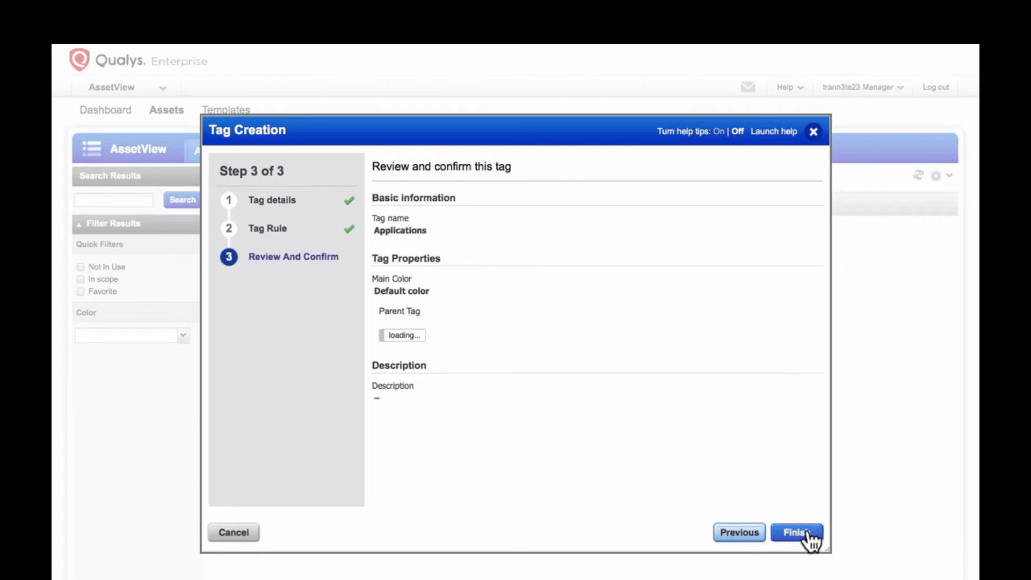
click(795, 533)
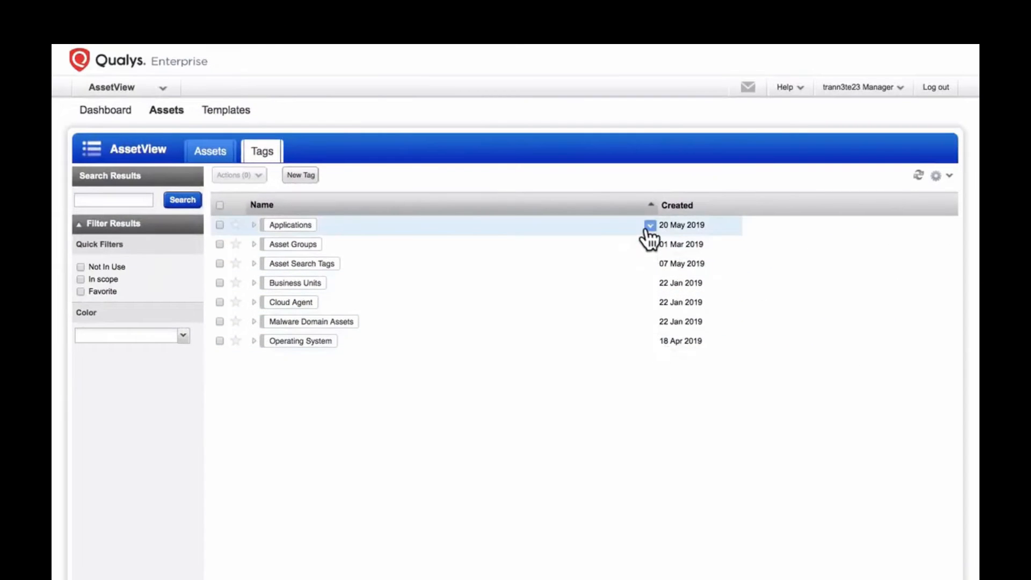
Add a child tag named MySQL with a dark red color under the Applications tag.
click(649, 226)
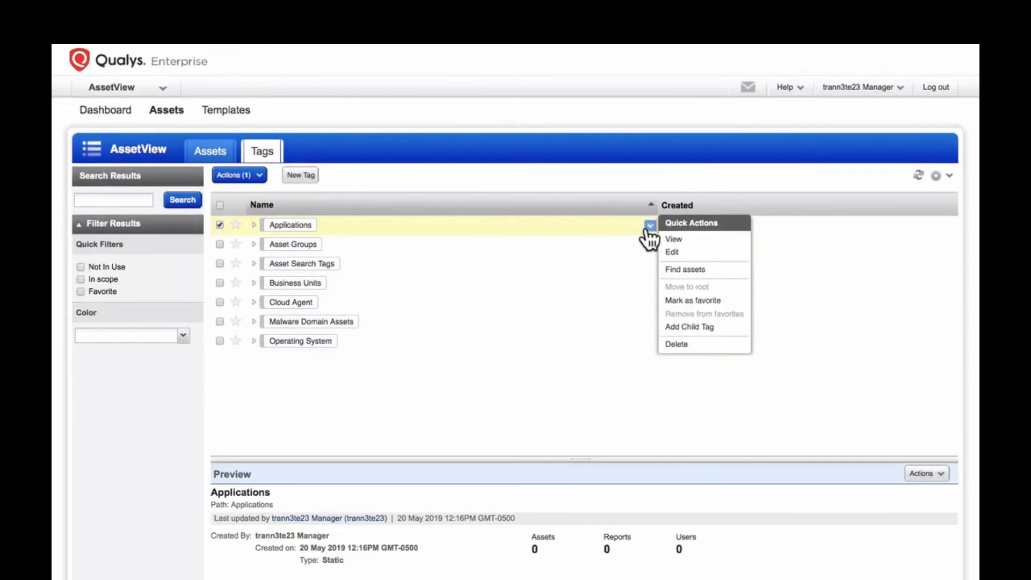
click(740, 333)
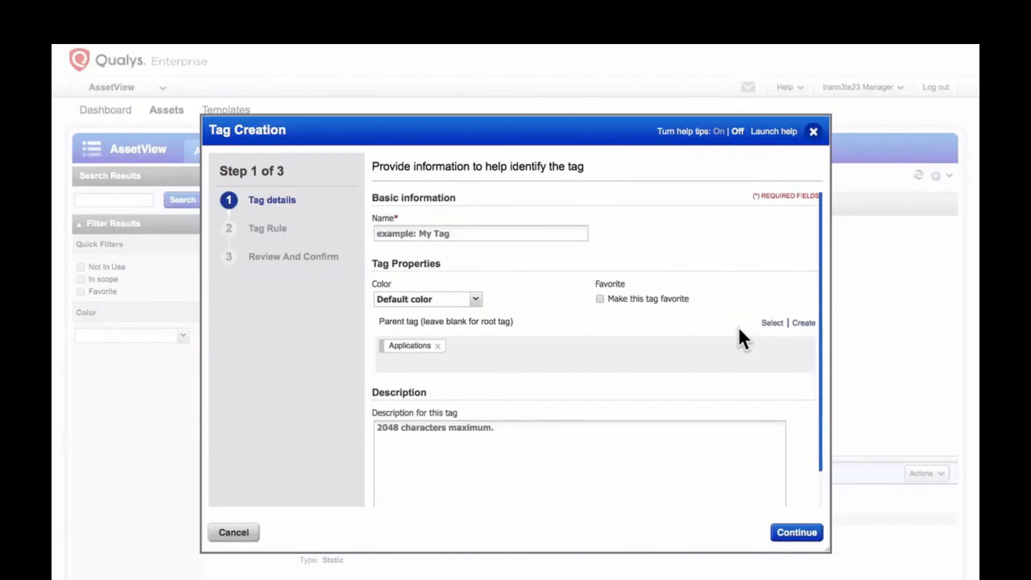
text(MySQL)
click(574, 250)
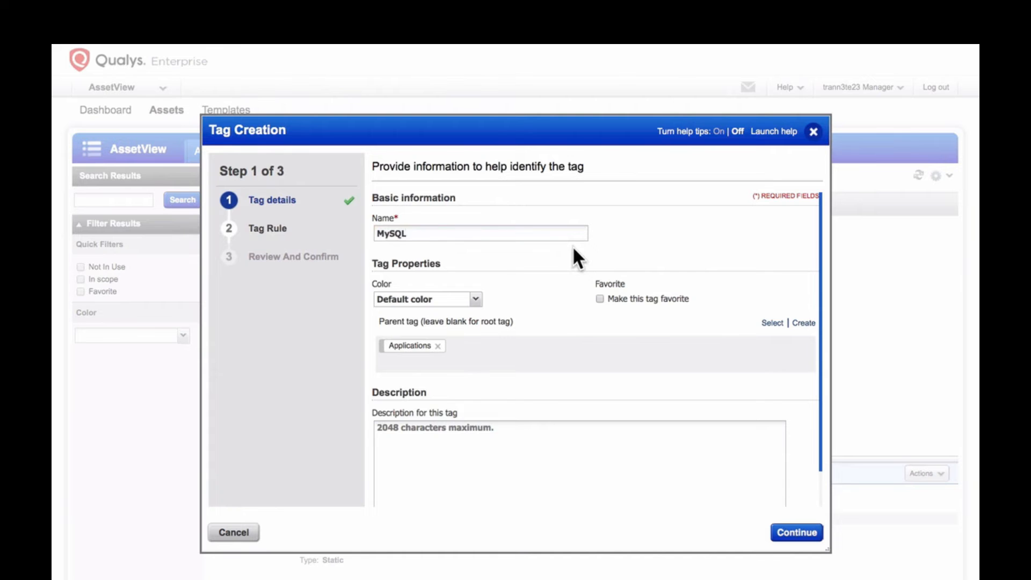
click(475, 299)
click(399, 316)
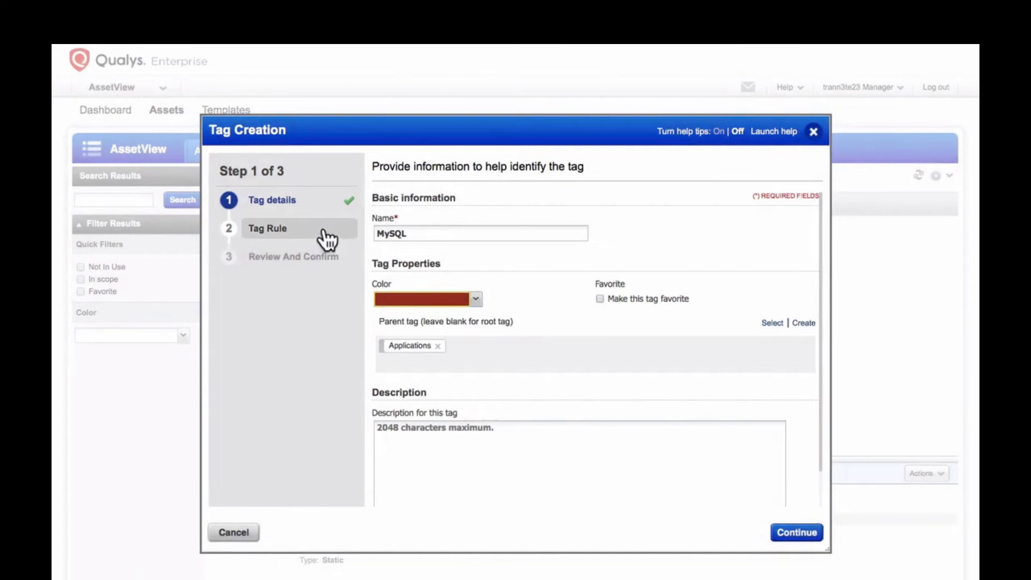
Give the MySQL tag a Software installed rule with the regular expression .*mysql.* and ignore case.
click(325, 238)
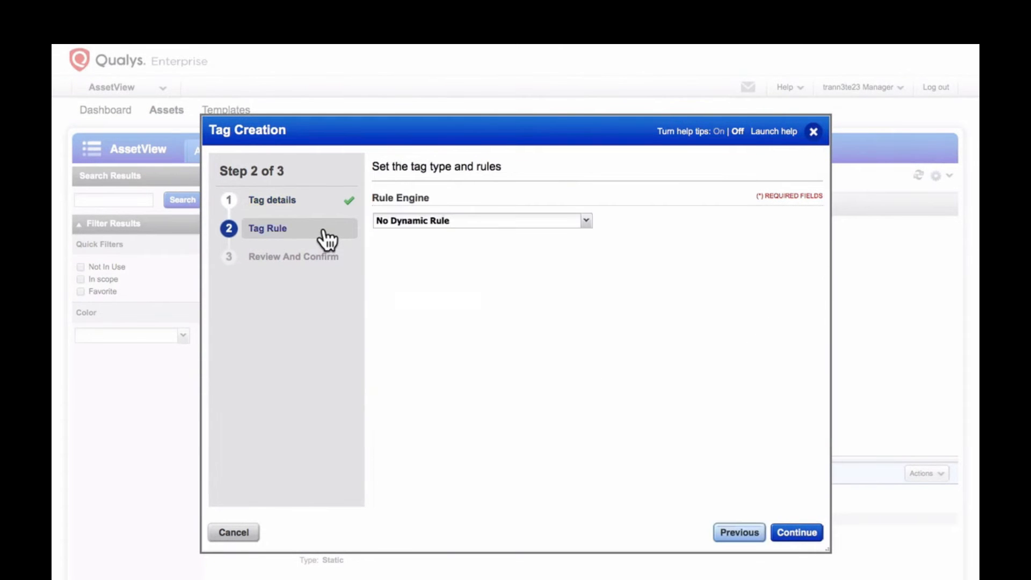
click(584, 222)
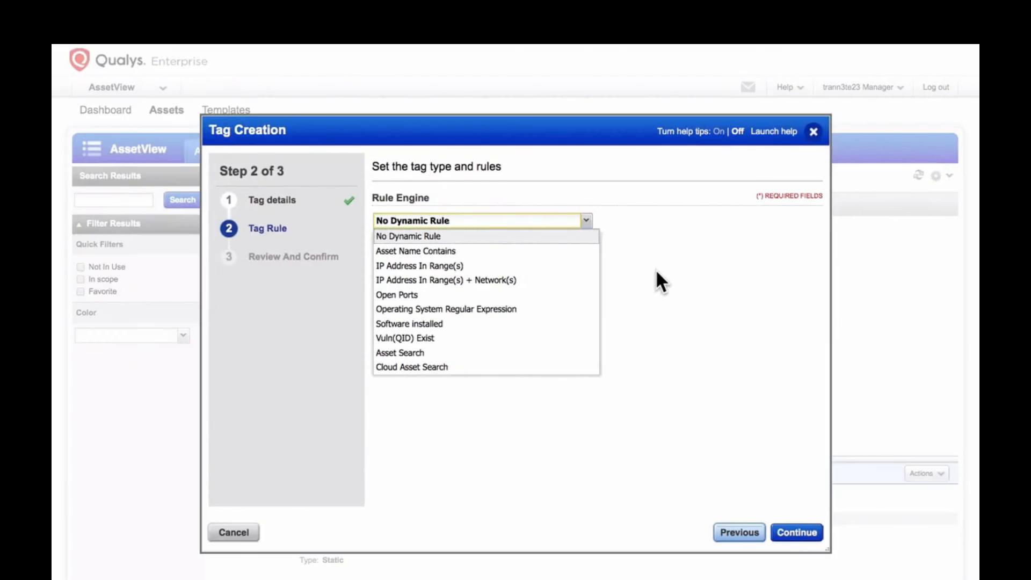
click(539, 323)
click(520, 270)
text(.*mysql.*)
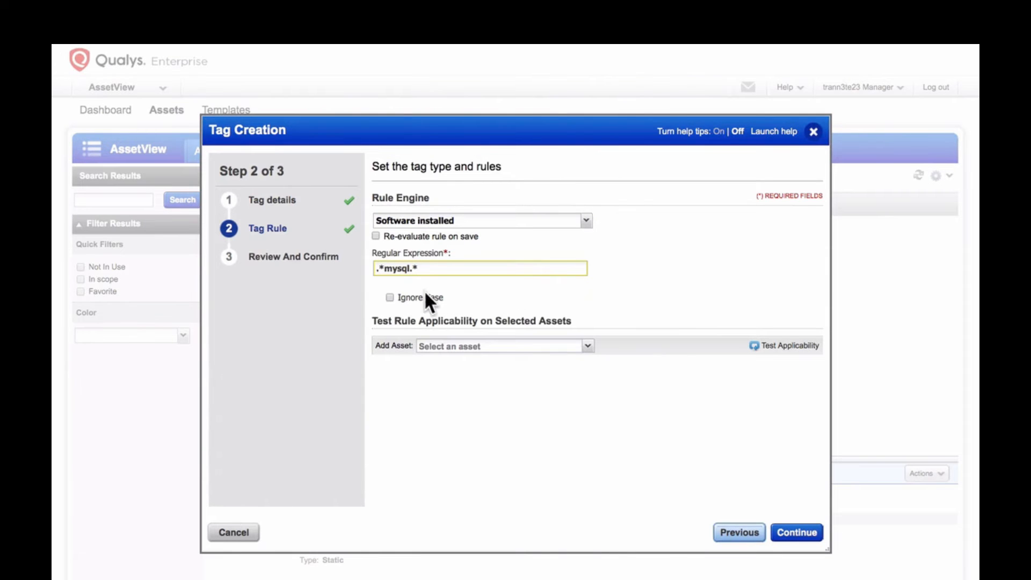
click(390, 298)
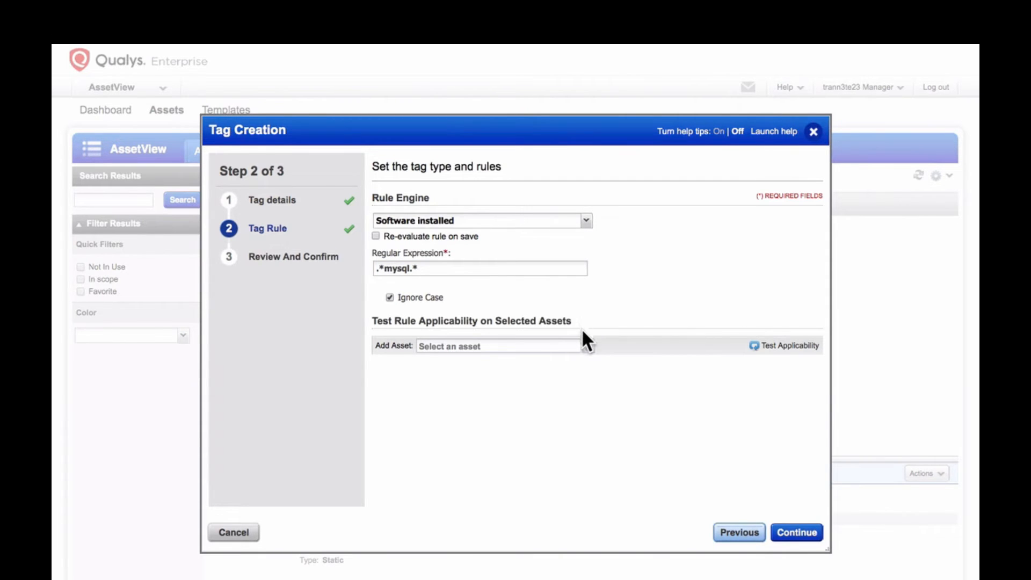
Test the tag rule's applicability on the assets demo15.s02.sjc01.qualys.com and win2008r2.trn.qualys.com.
click(588, 346)
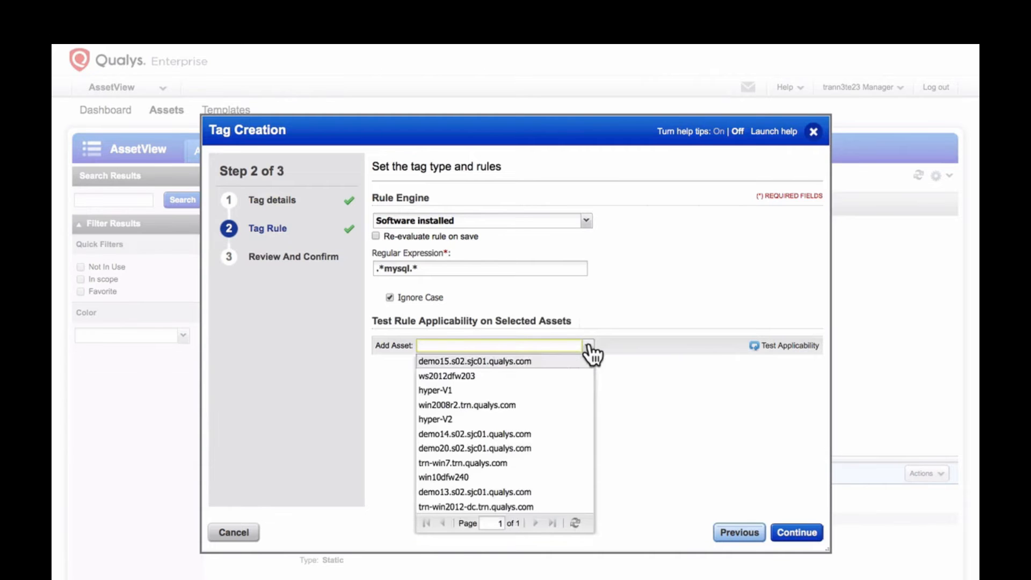
click(558, 362)
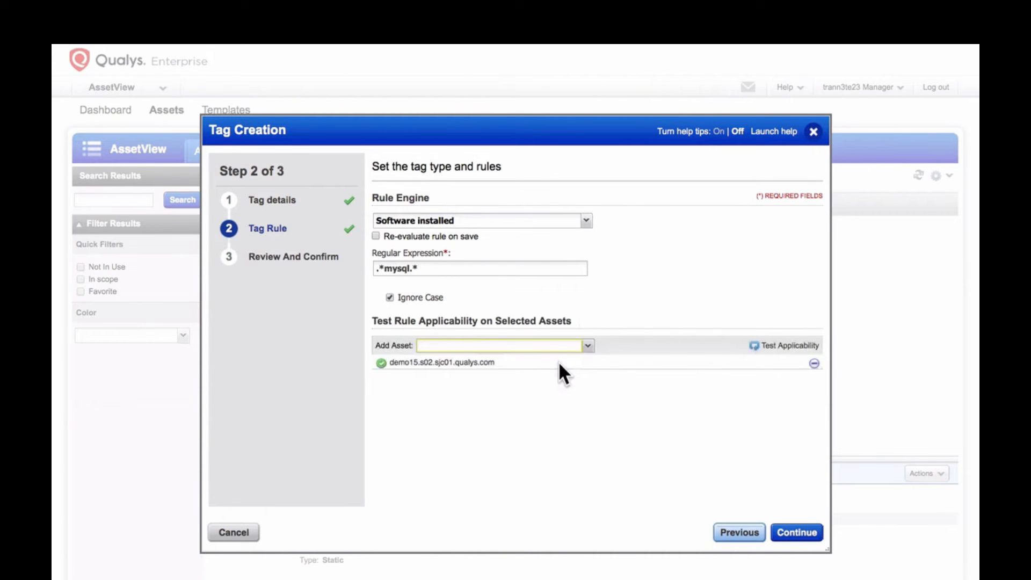
click(589, 346)
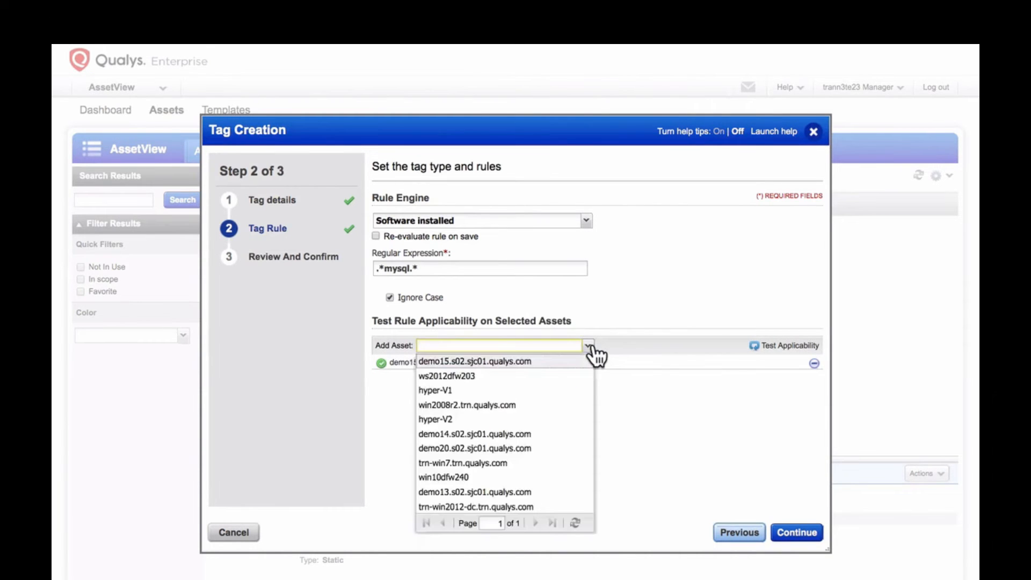
click(531, 406)
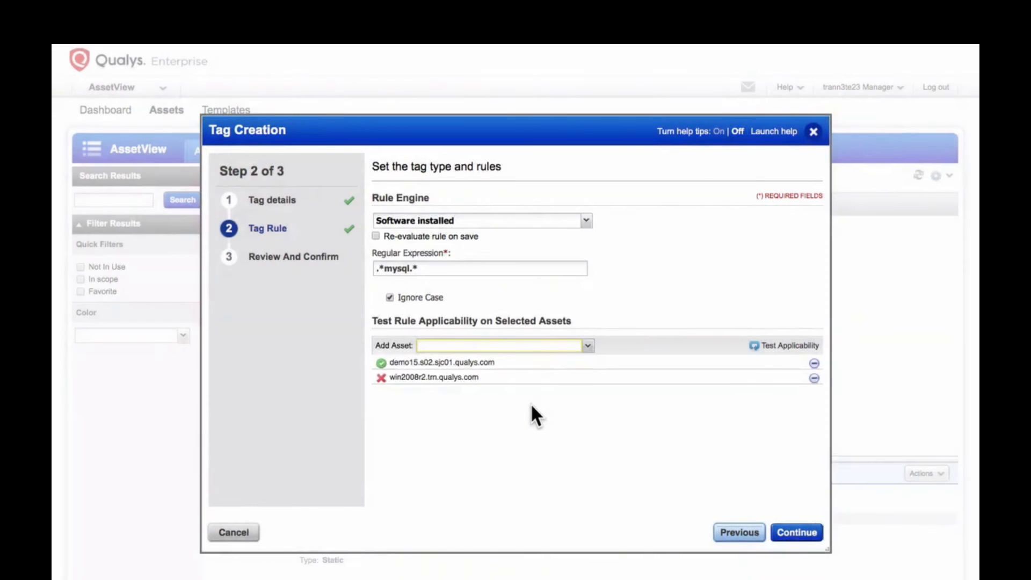
Enable re-evaluating the rule on save and finish creating the MySQL tag.
click(376, 235)
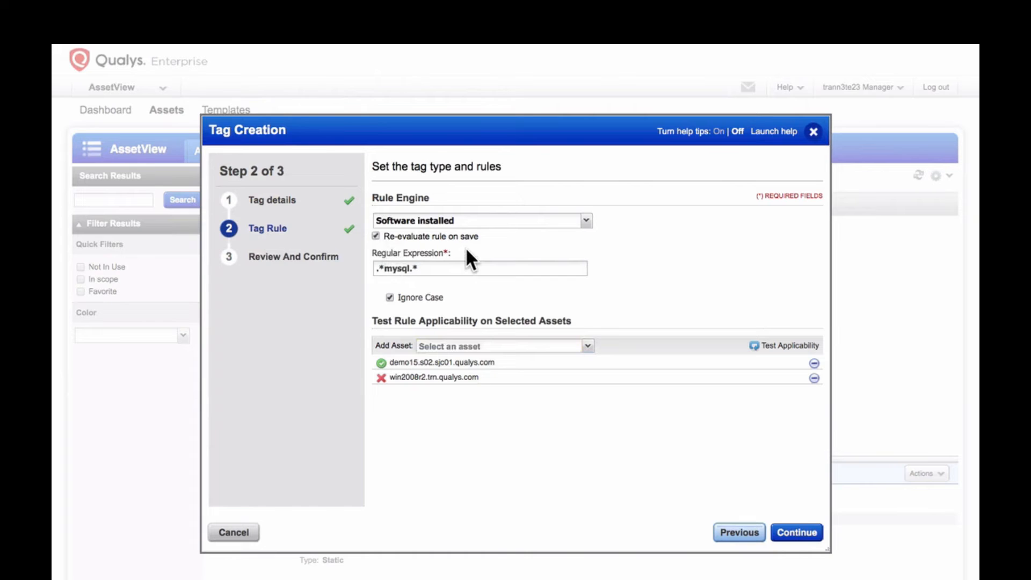
click(785, 533)
click(783, 533)
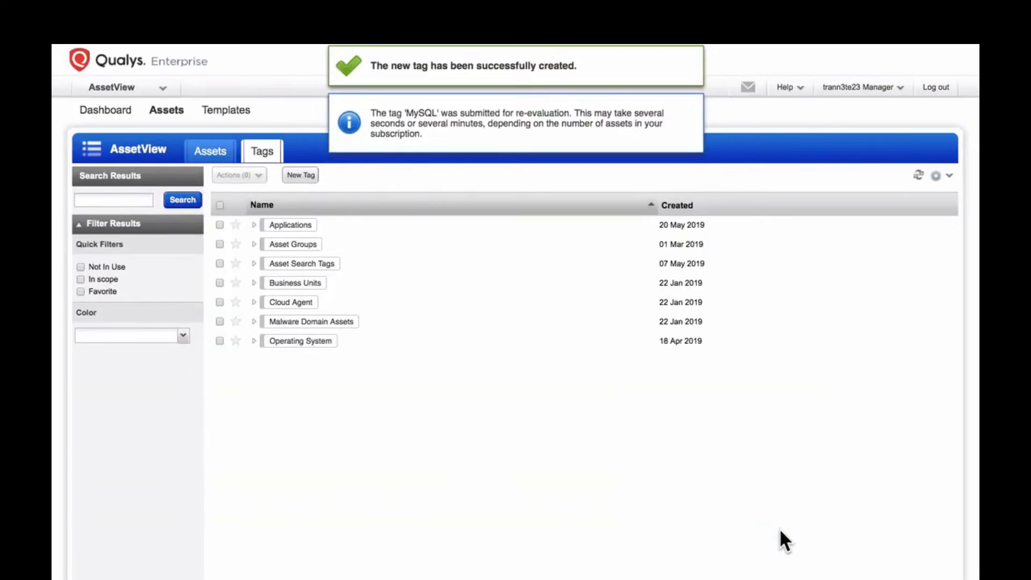
Expand the Applications tag and find the assets that carry its MySQL child tag.
click(253, 225)
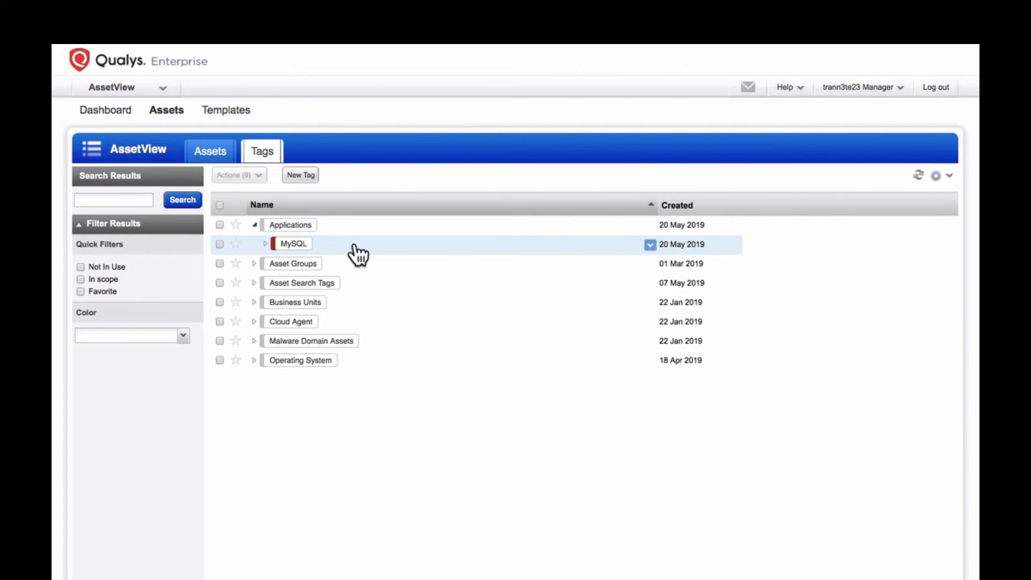
click(650, 246)
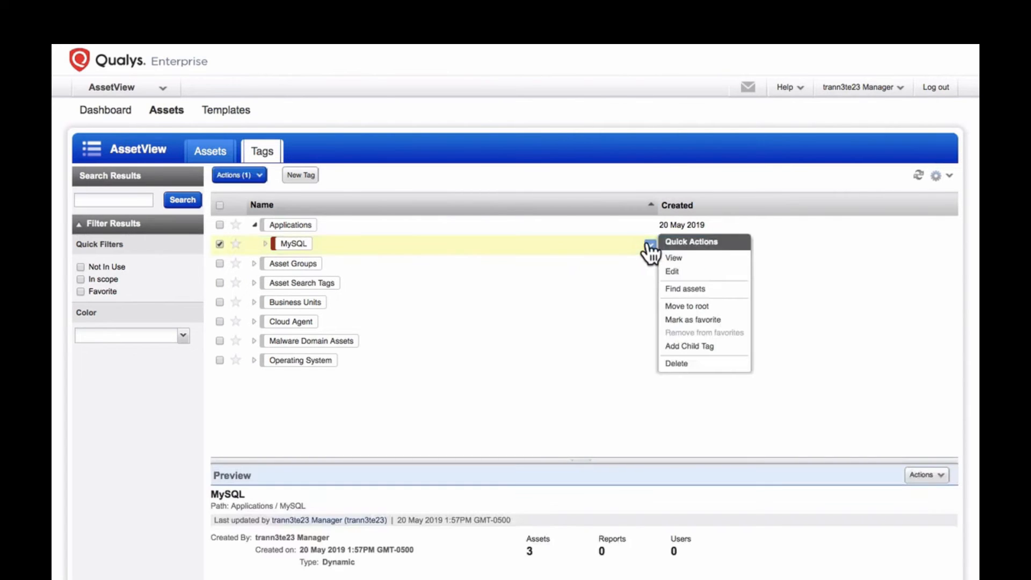
click(712, 293)
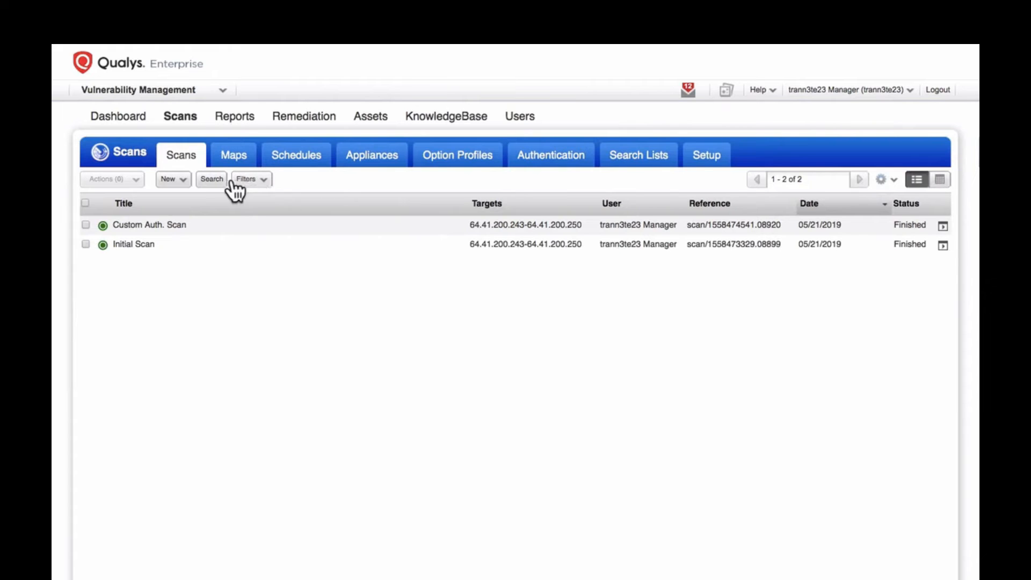
Set up a vulnerability scan titled San Jose Windows Server Scan with the Custom Authentication profile, External scanner and tag-based targets.
click(183, 180)
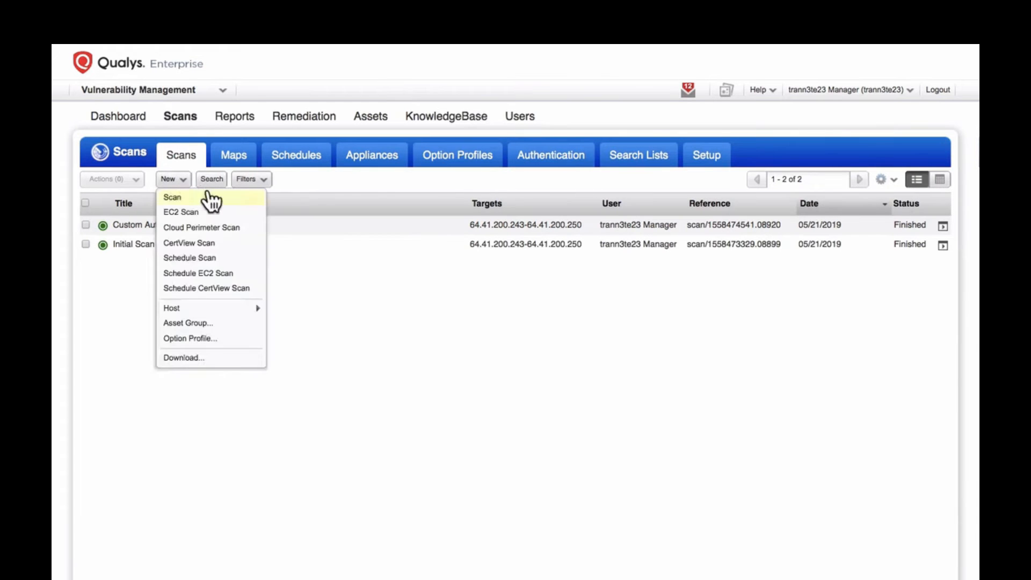
click(227, 204)
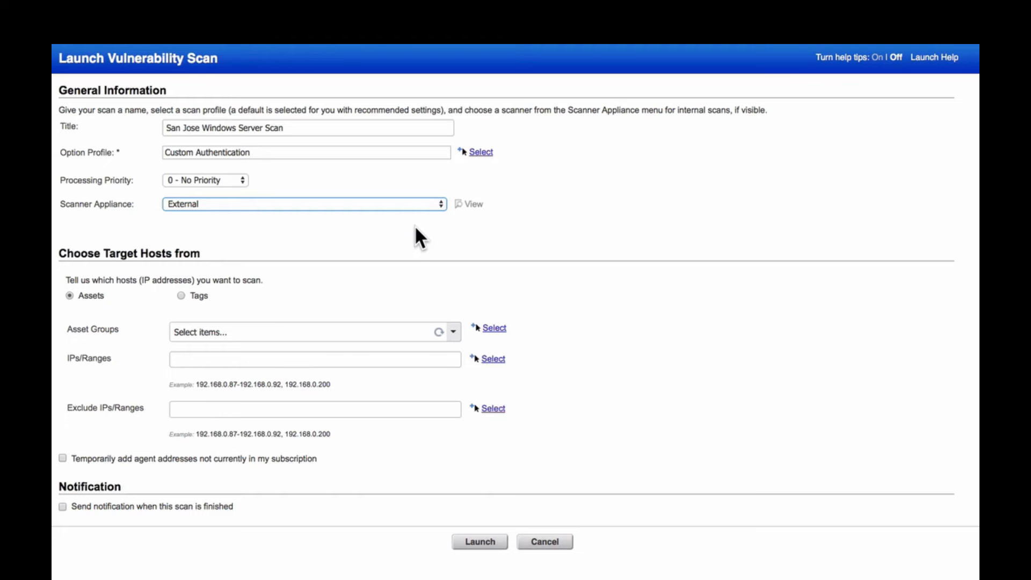
click(181, 296)
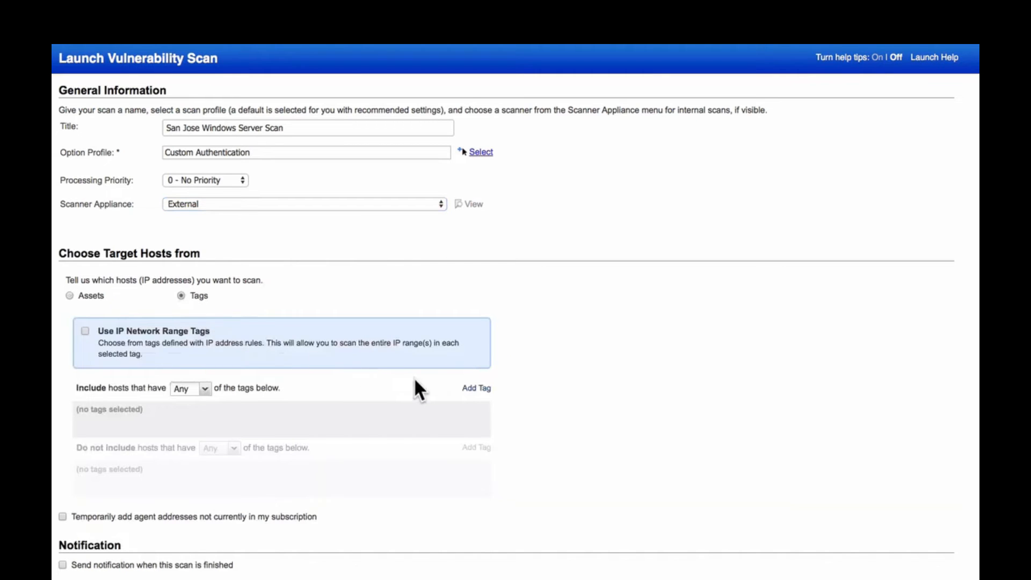
Include the San Jose location tag and the Windows Server operating system tag as scan targets.
click(476, 388)
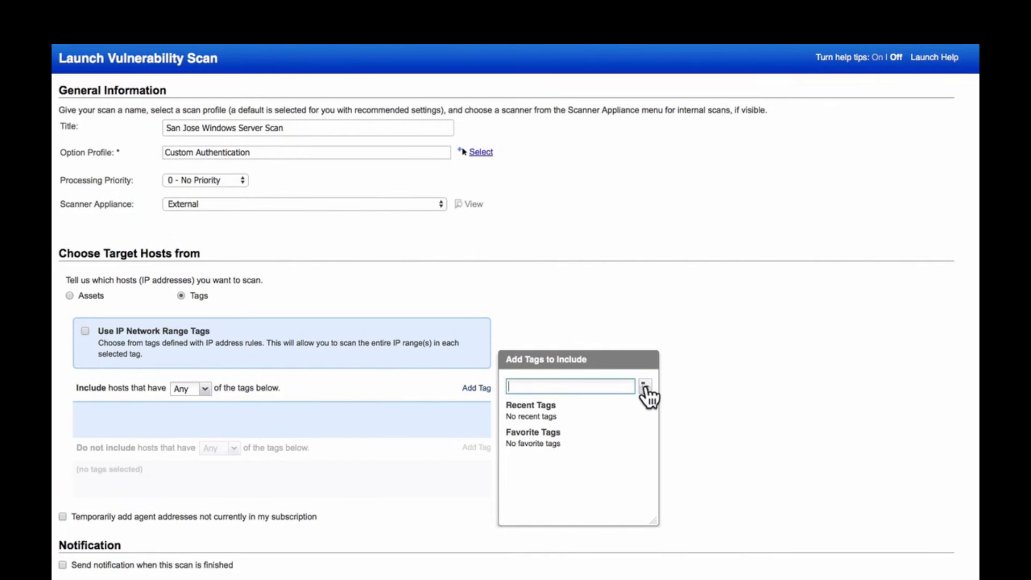
click(645, 386)
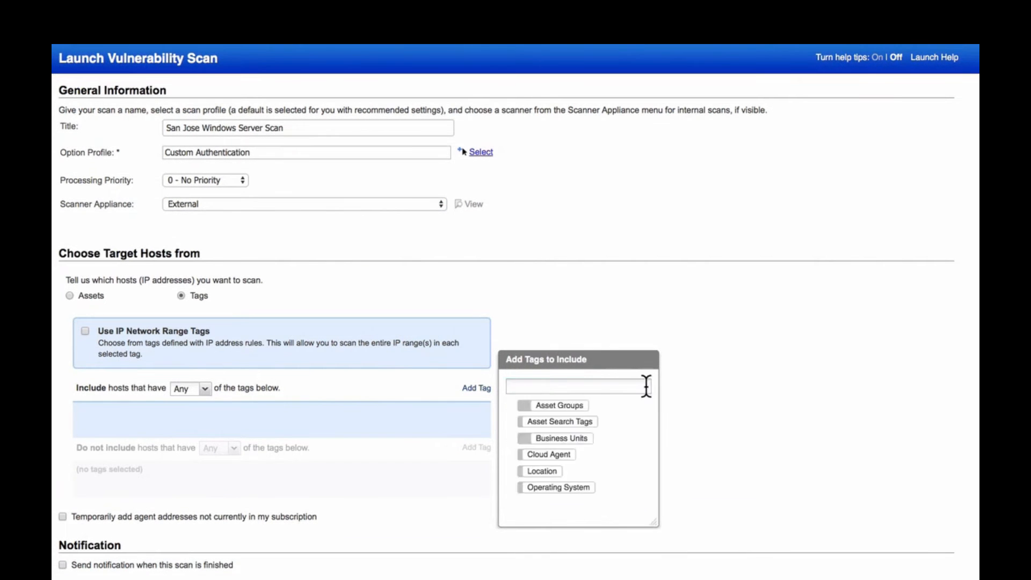
drag(658, 523, 720, 579)
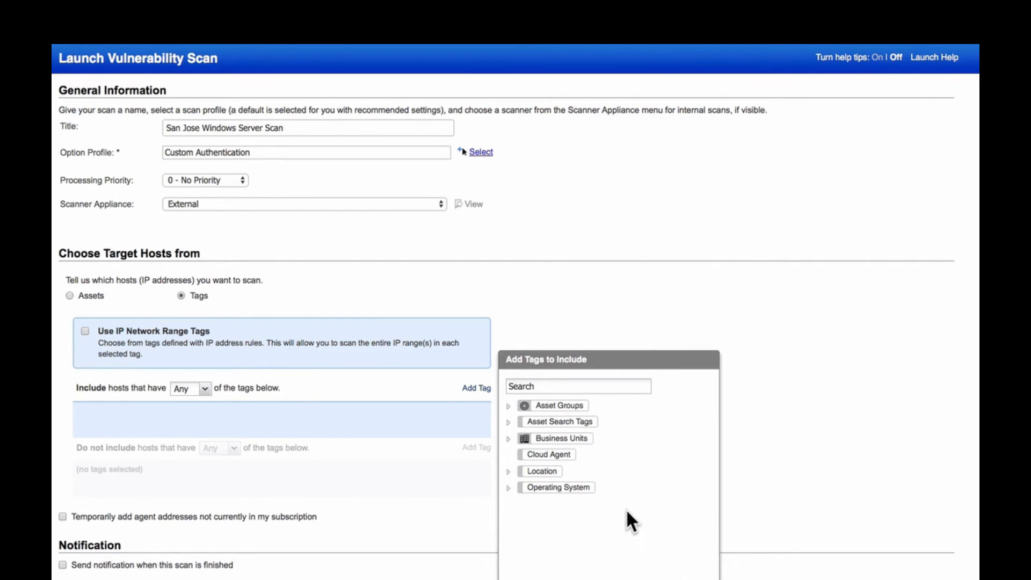
click(509, 488)
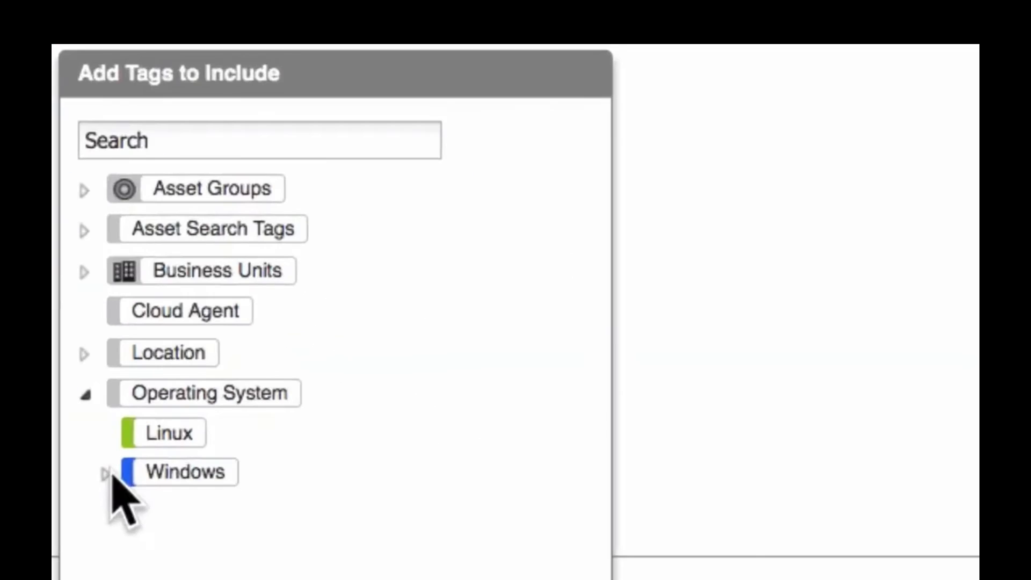
click(101, 475)
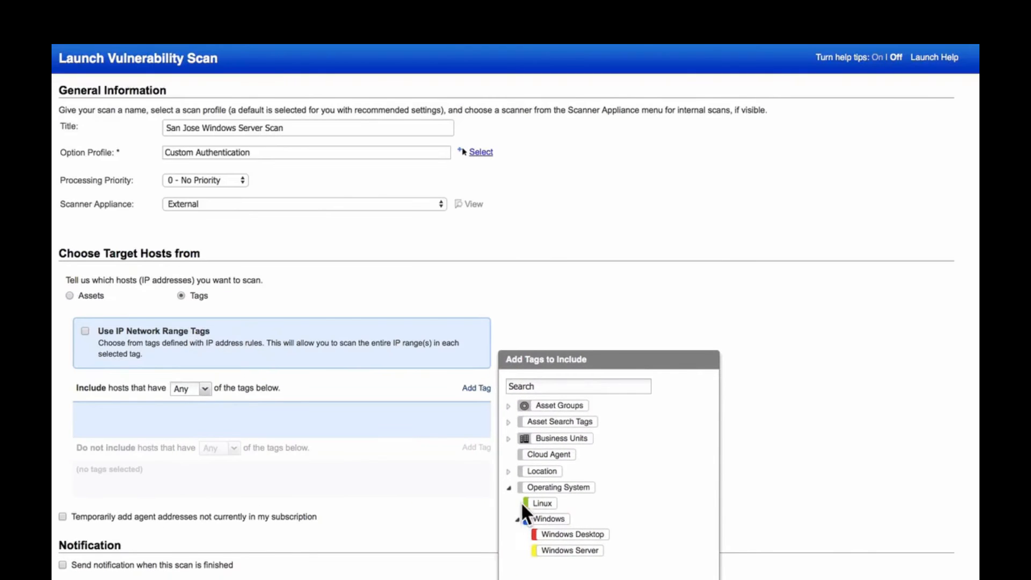
click(509, 472)
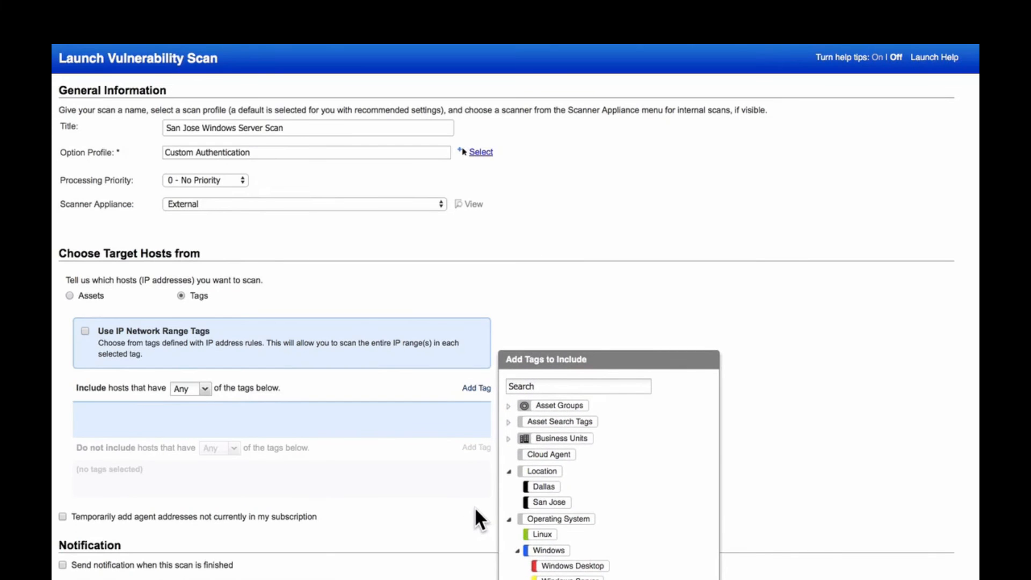
click(543, 502)
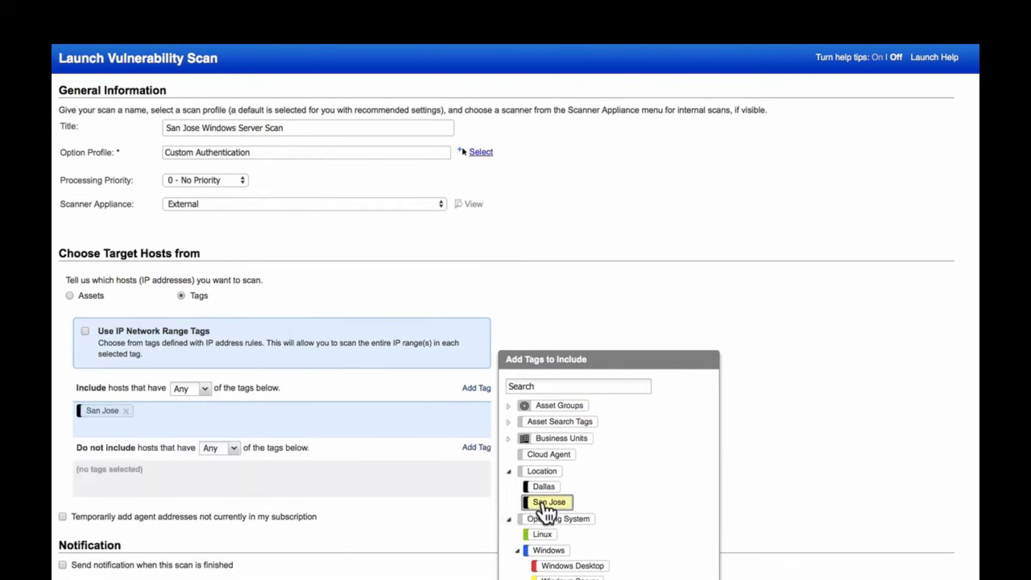
click(569, 577)
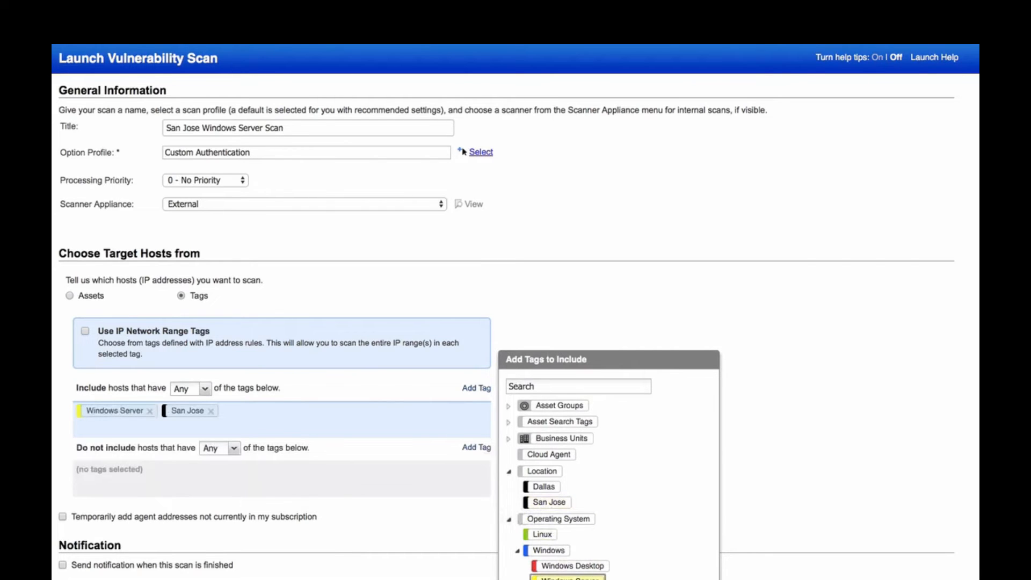
click(454, 541)
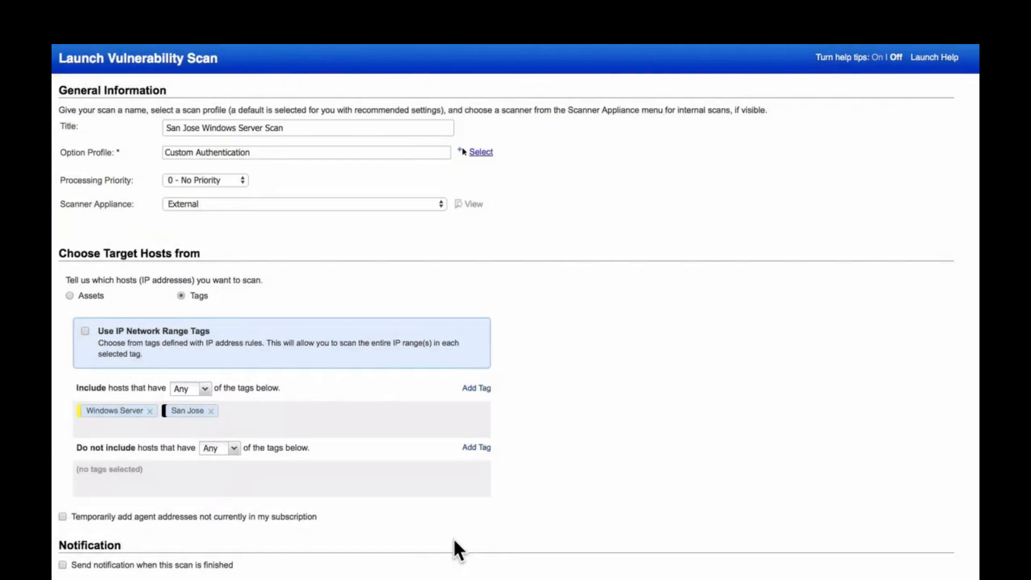
Require target hosts to have all of the included tags, and open the tag selection for excluded hosts.
click(205, 389)
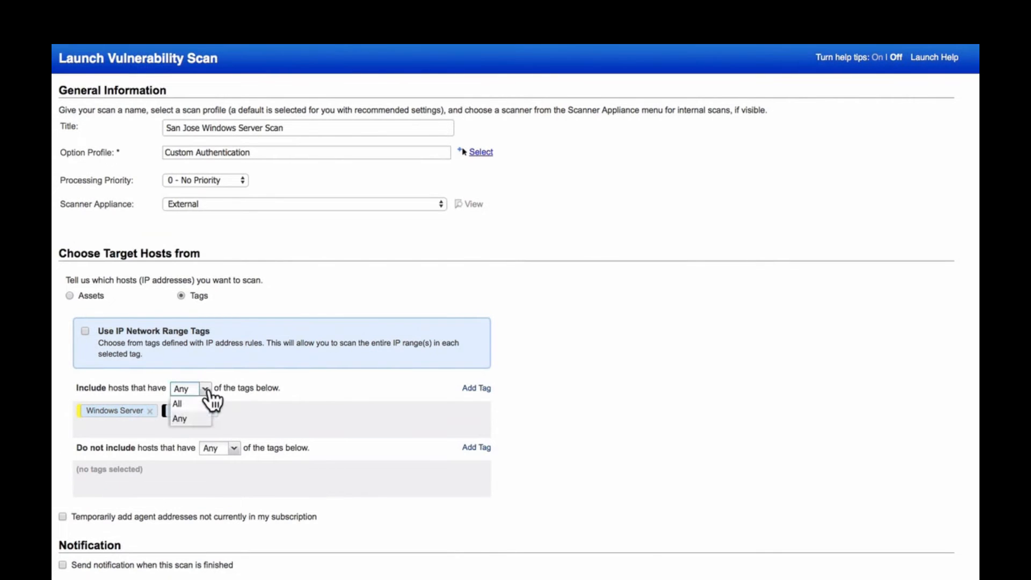
click(207, 403)
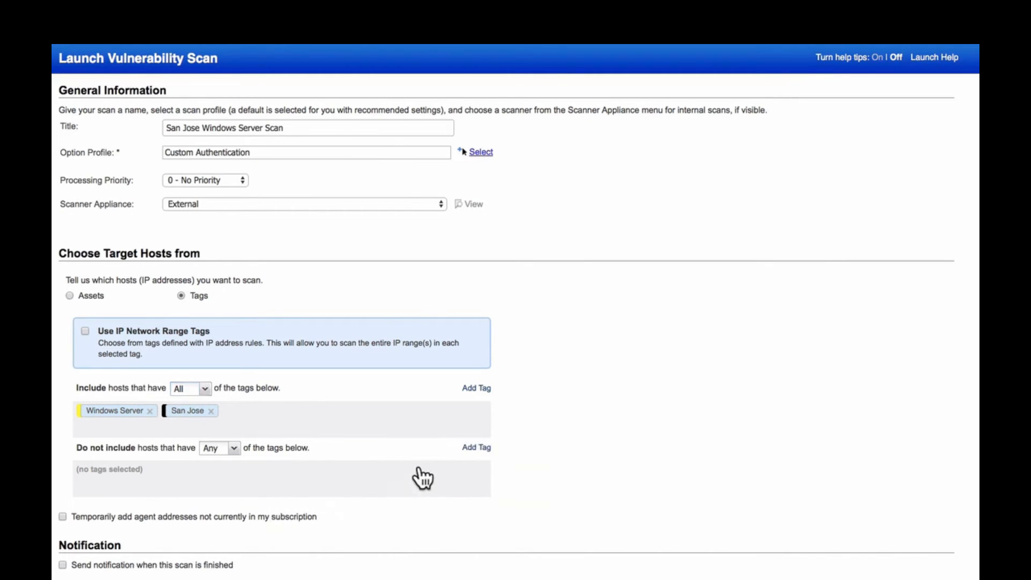
click(468, 451)
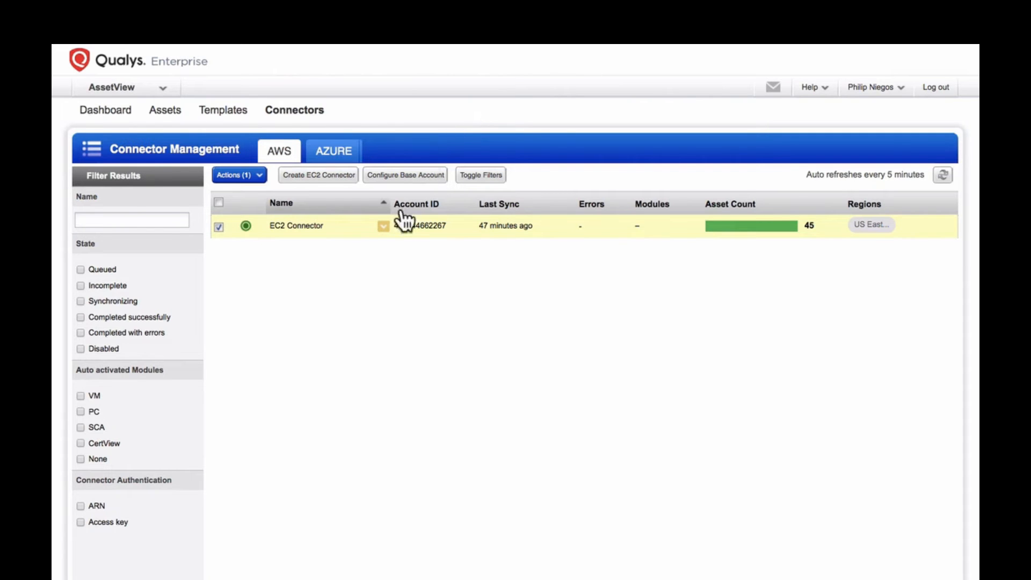
In AssetView, view the EC2 information of the first terminated asset from the EC2 Connector.
click(383, 226)
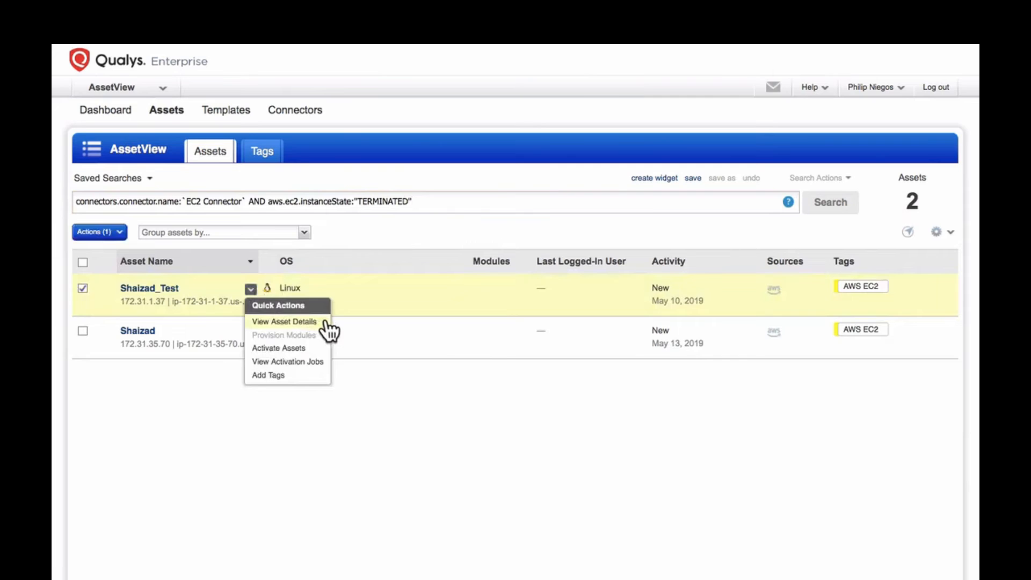
click(301, 321)
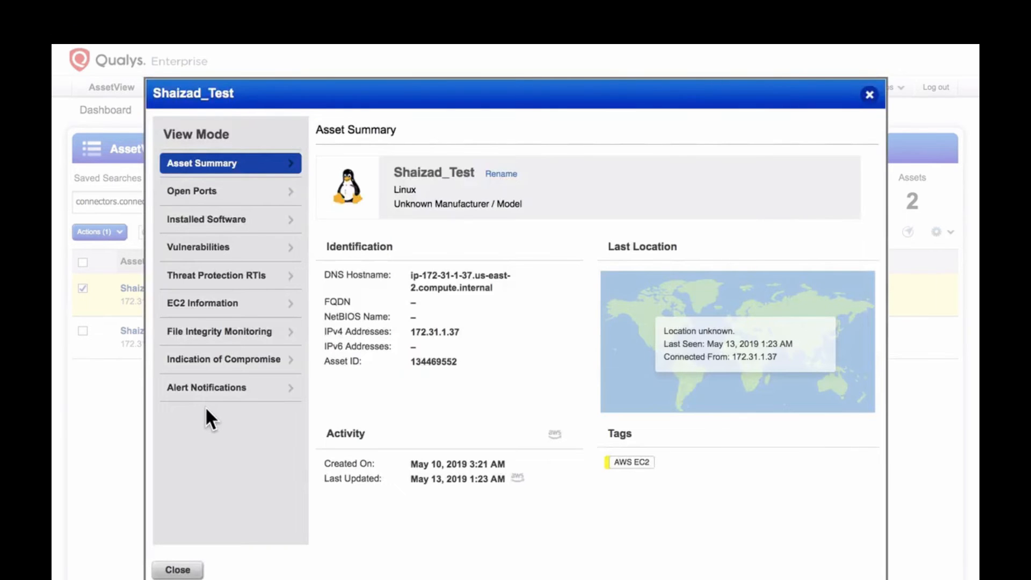
click(220, 304)
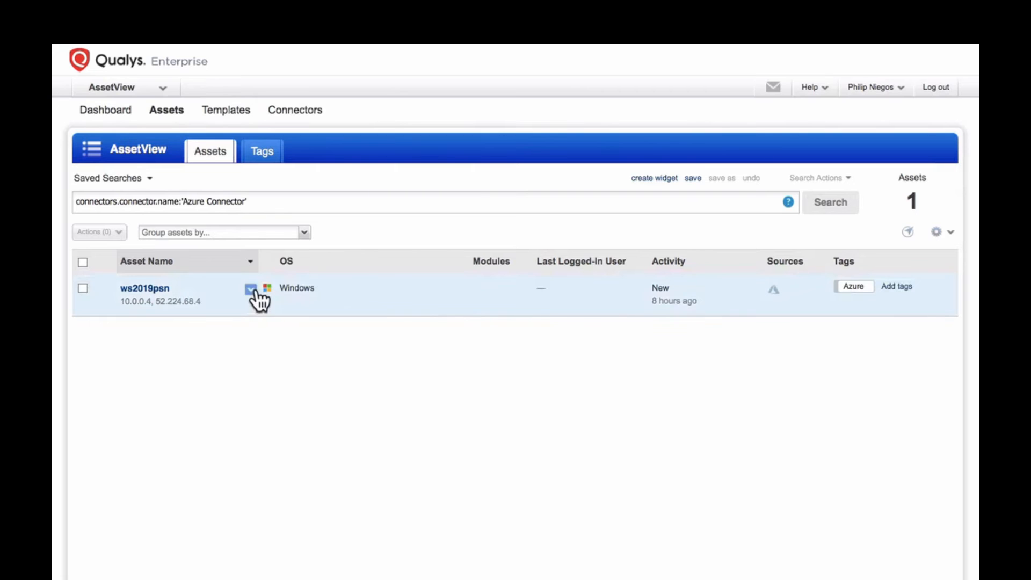
View the asset details of the Windows asset ws2019psn from the Azure Connector.
click(252, 289)
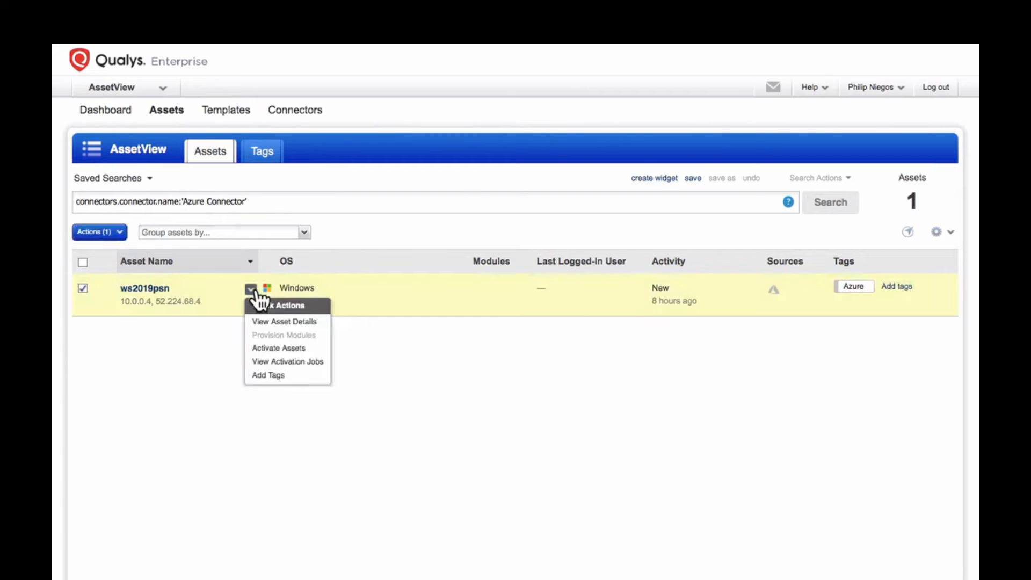
click(326, 322)
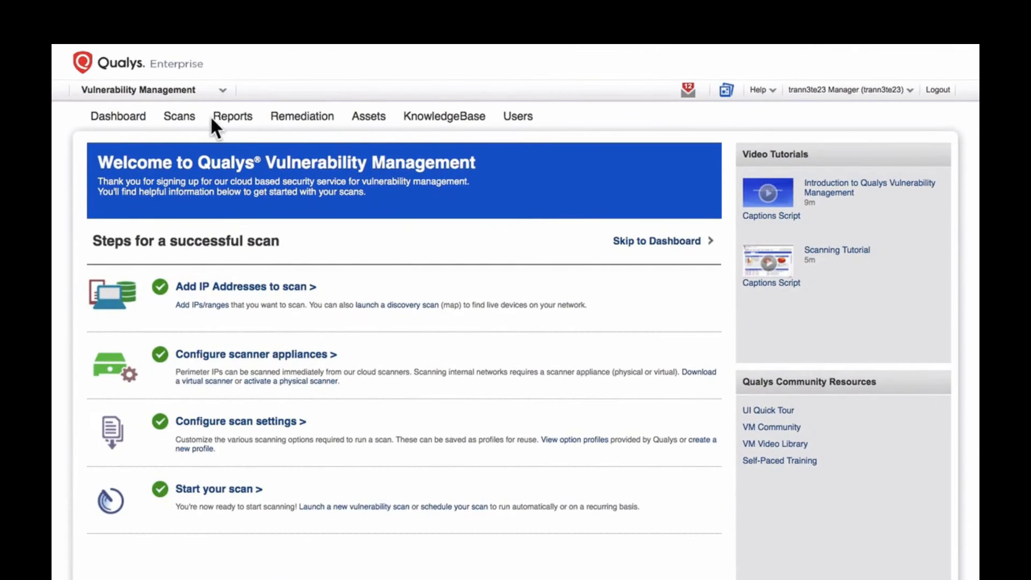
In Vulnerability Management, start a scan report titled San Jose High Severity Vulnerability Report using the High Severity Report template.
click(232, 125)
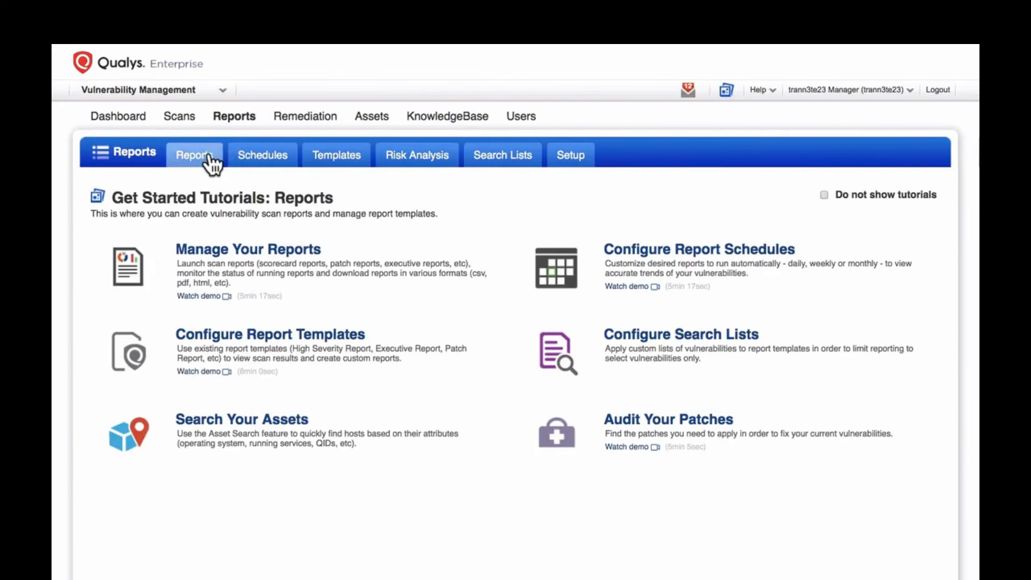
click(211, 161)
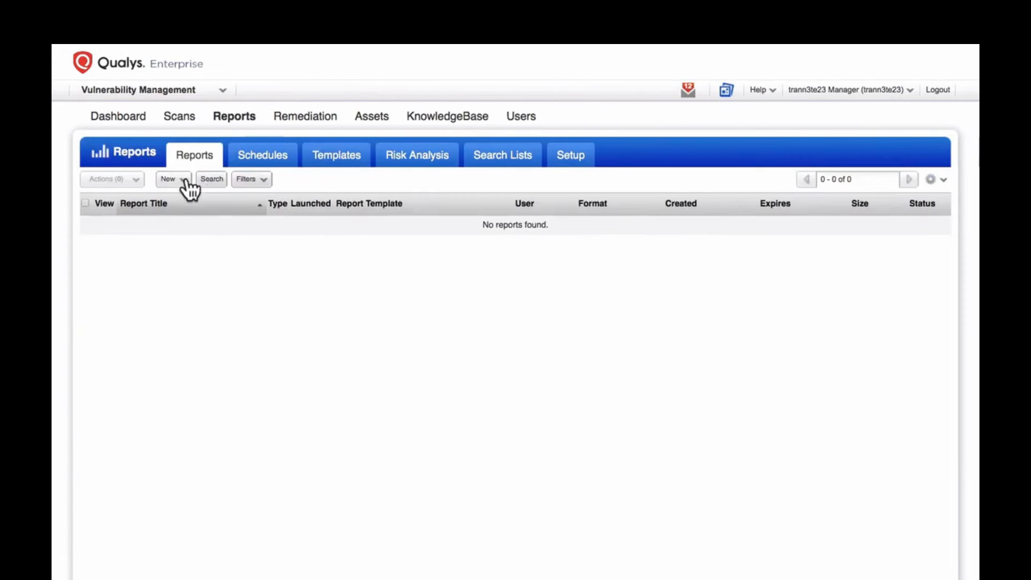
click(185, 179)
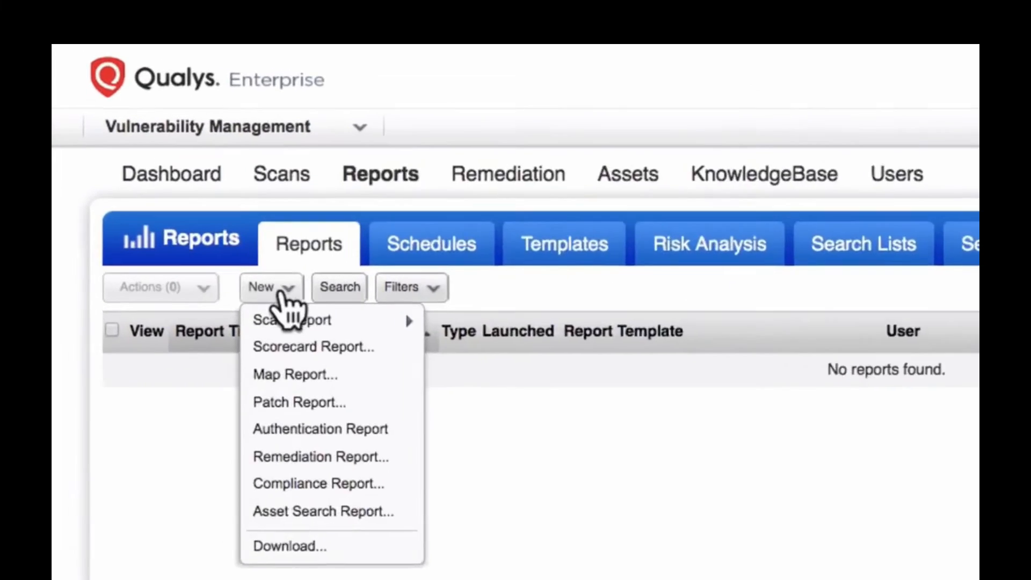
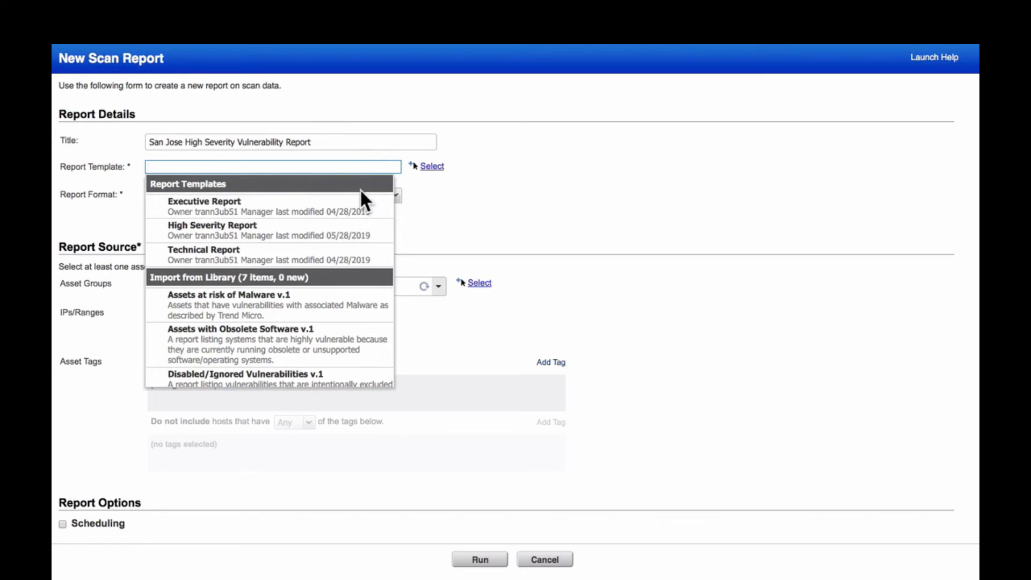
click(354, 231)
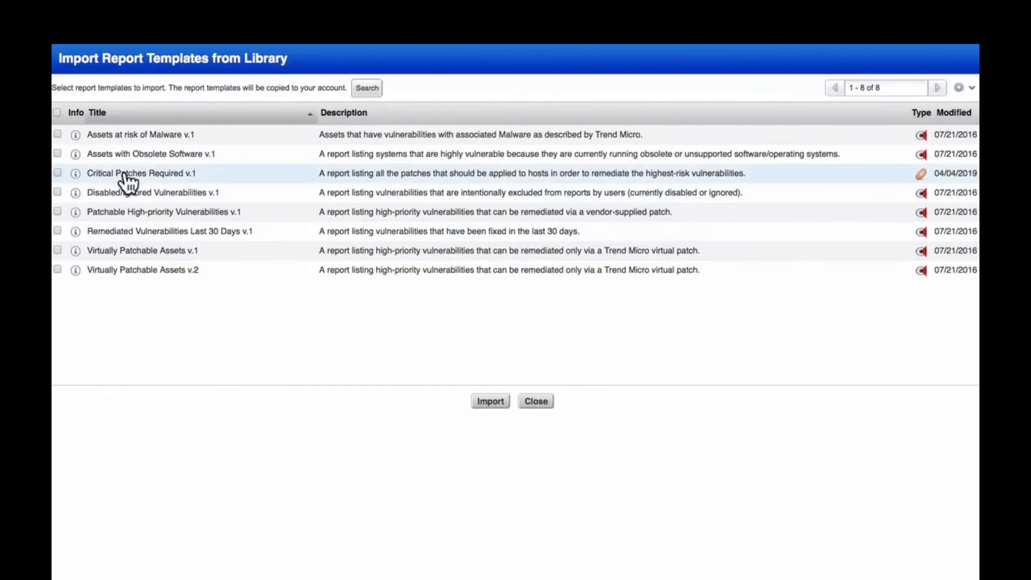
Import all report templates from the library and make them globally available.
click(57, 112)
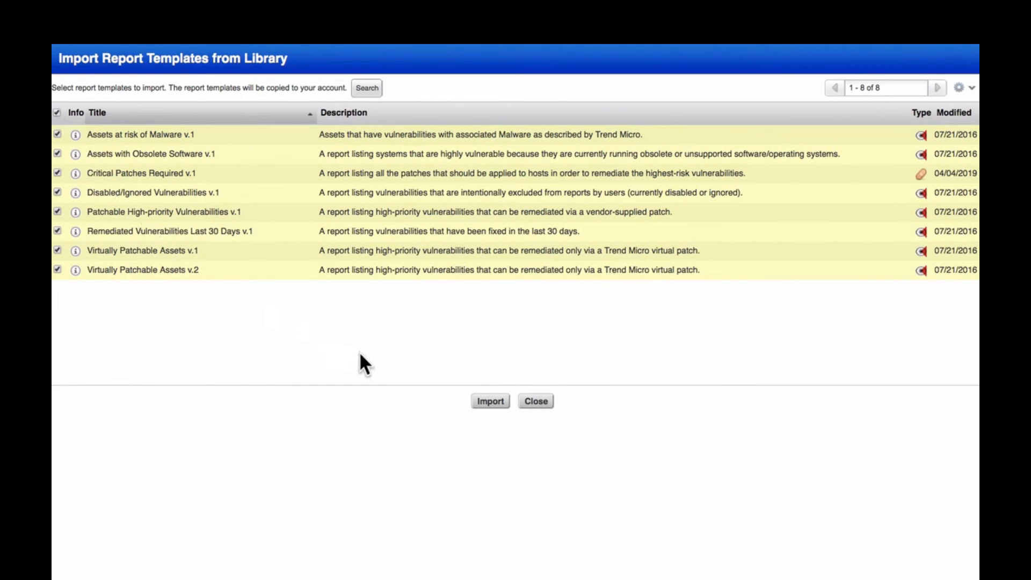
click(476, 404)
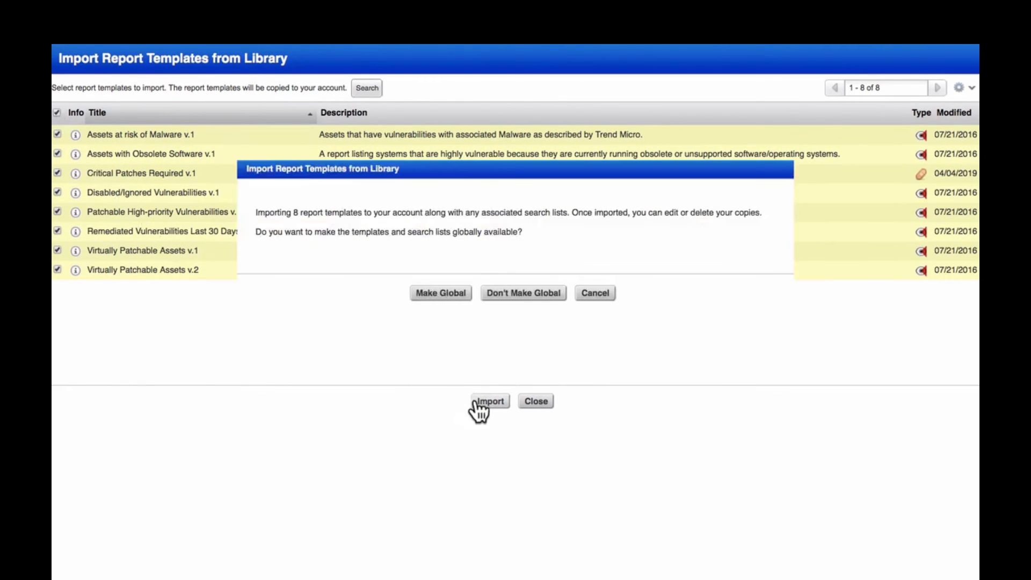
click(424, 297)
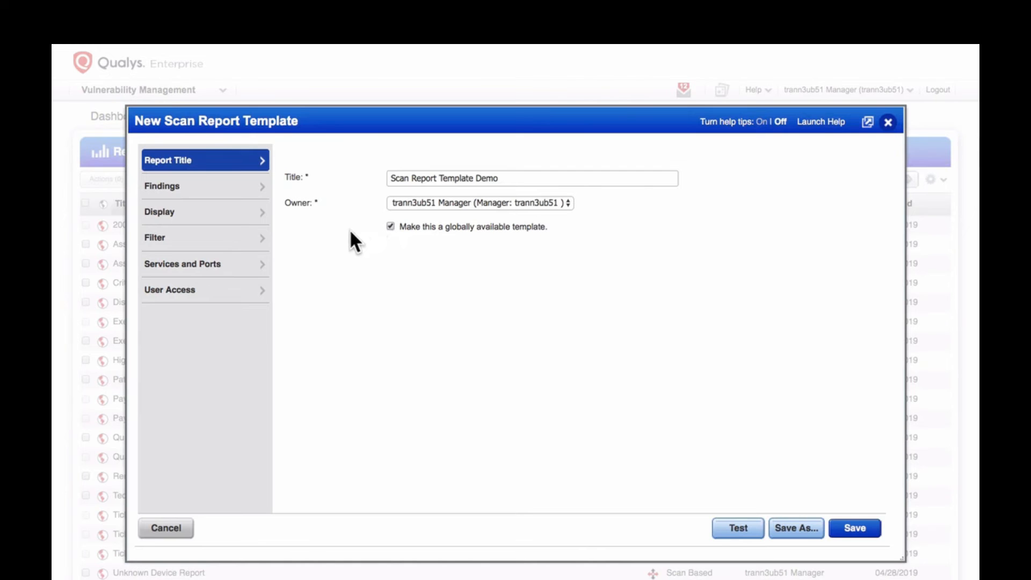
In the Scan Report Template Demo findings, include trending for host based findings and limit the timeframe to the last 3 months.
click(240, 191)
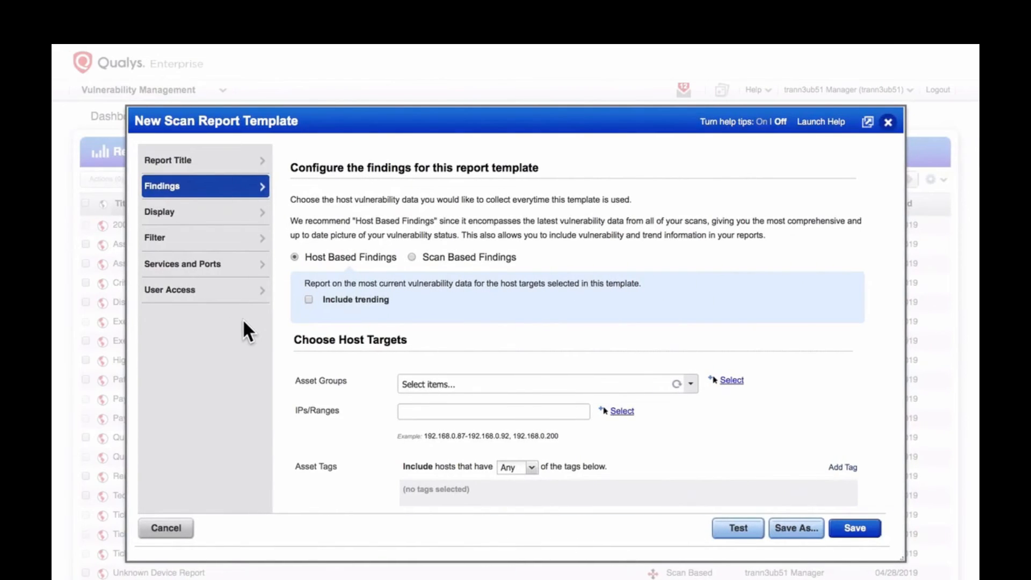
click(309, 299)
click(516, 320)
mouse_move(474, 342)
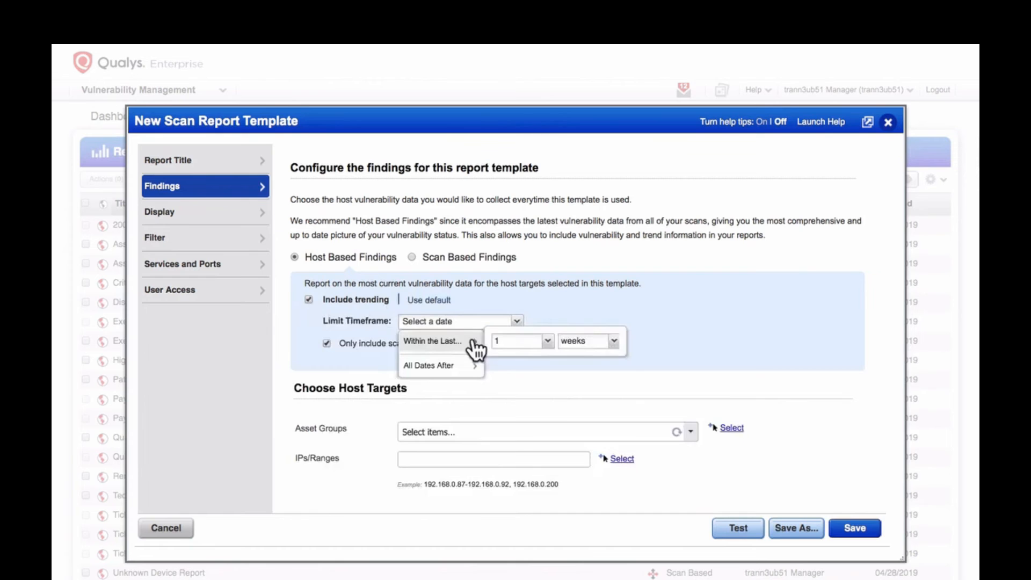
click(547, 341)
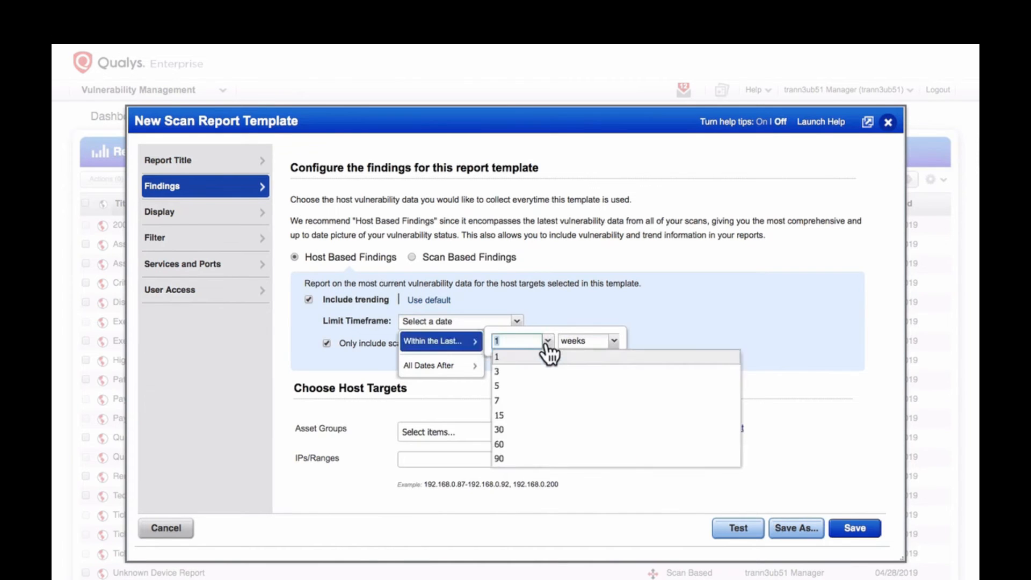
click(535, 371)
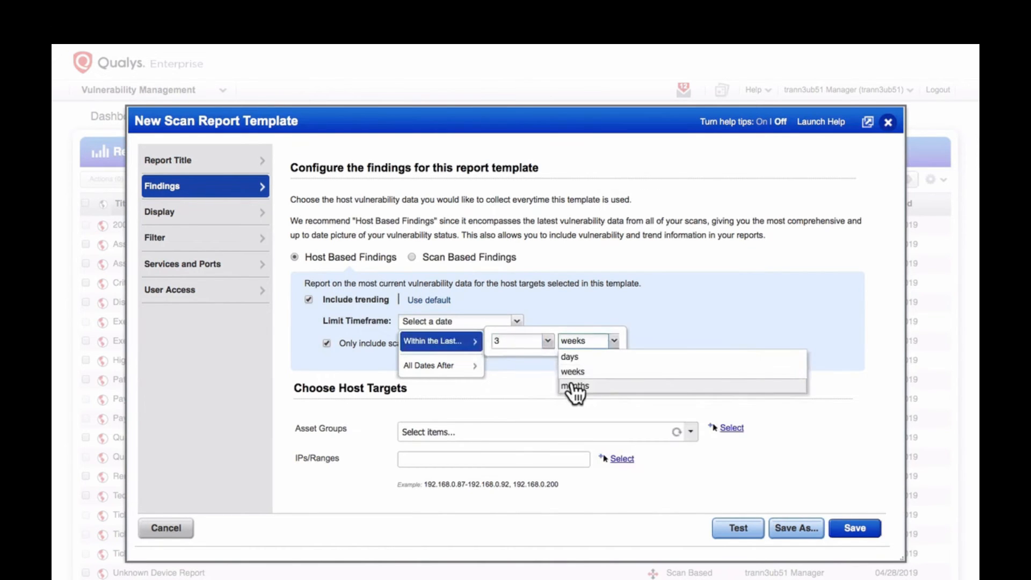
click(575, 387)
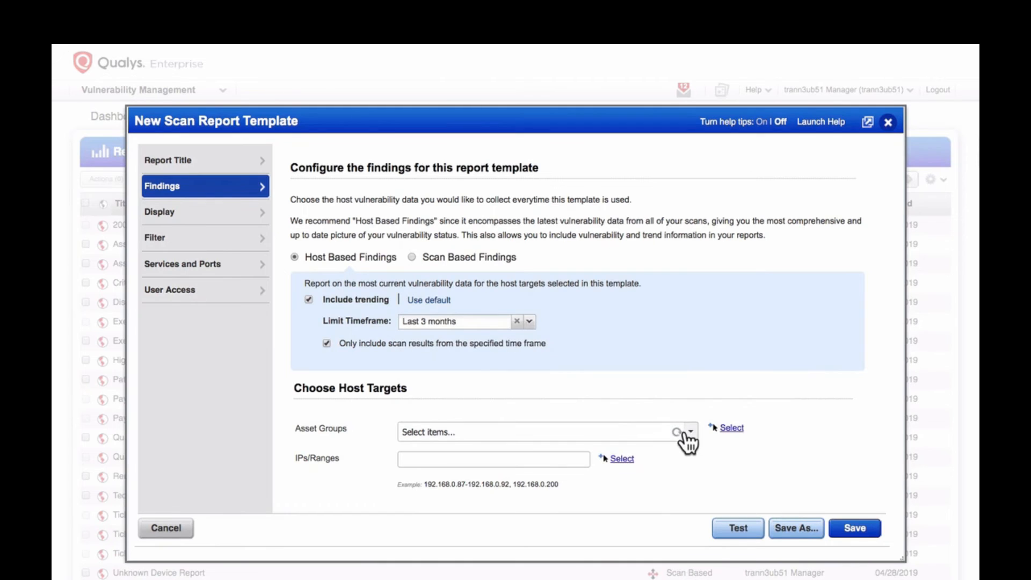
Add the asset group AG: San Jose as the template's host target and review the asset tag options.
click(692, 433)
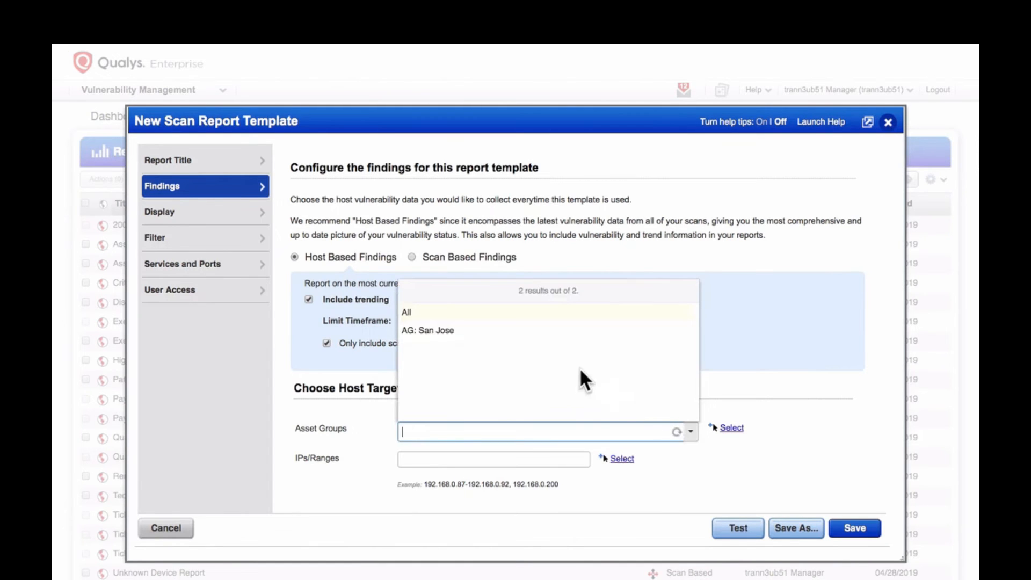
click(517, 337)
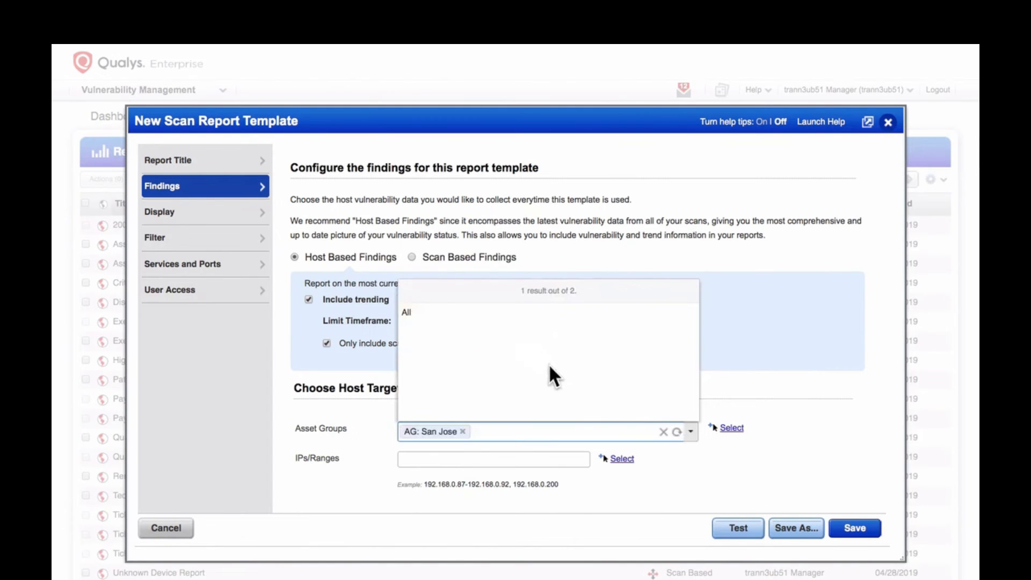
click(652, 458)
scroll(652, 458, down, 1)
scroll(651, 456, down, 5)
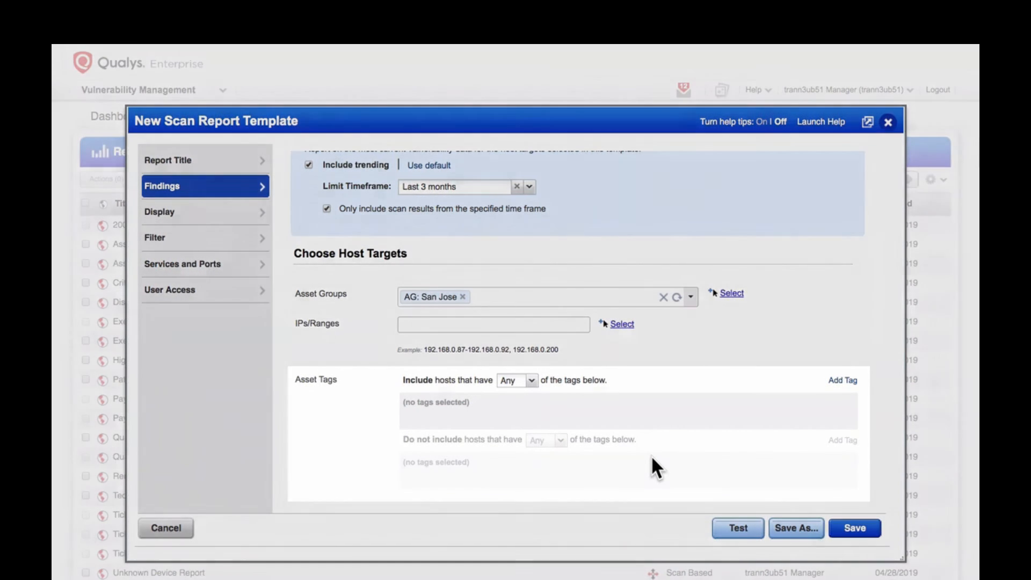
scroll(651, 455, down, 5)
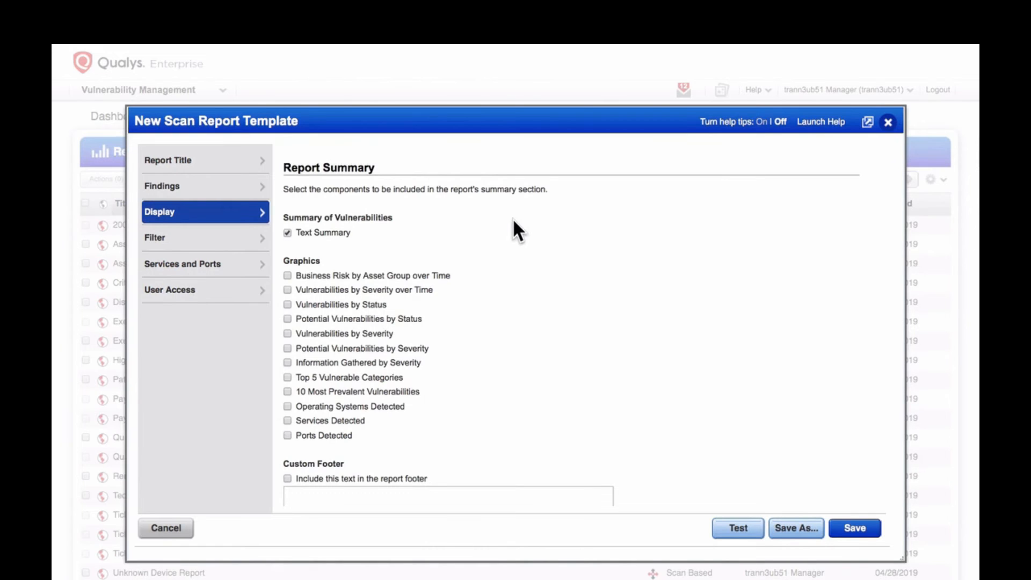
In the display settings, review the sorting choices and include Vulnerability Details, Patches and Workarounds, and Results in the detailed results.
scroll(513, 218, down, 10)
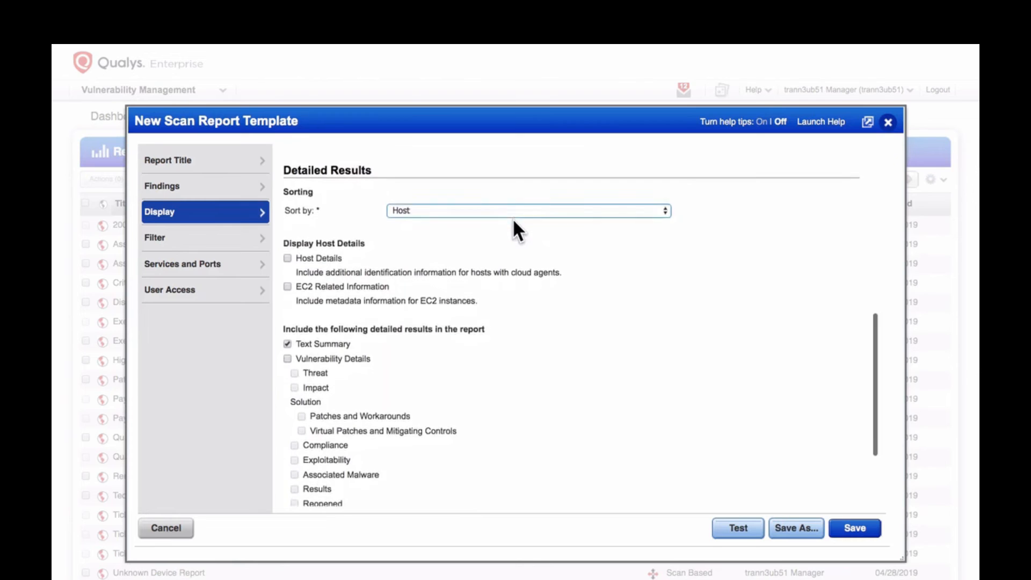
click(664, 217)
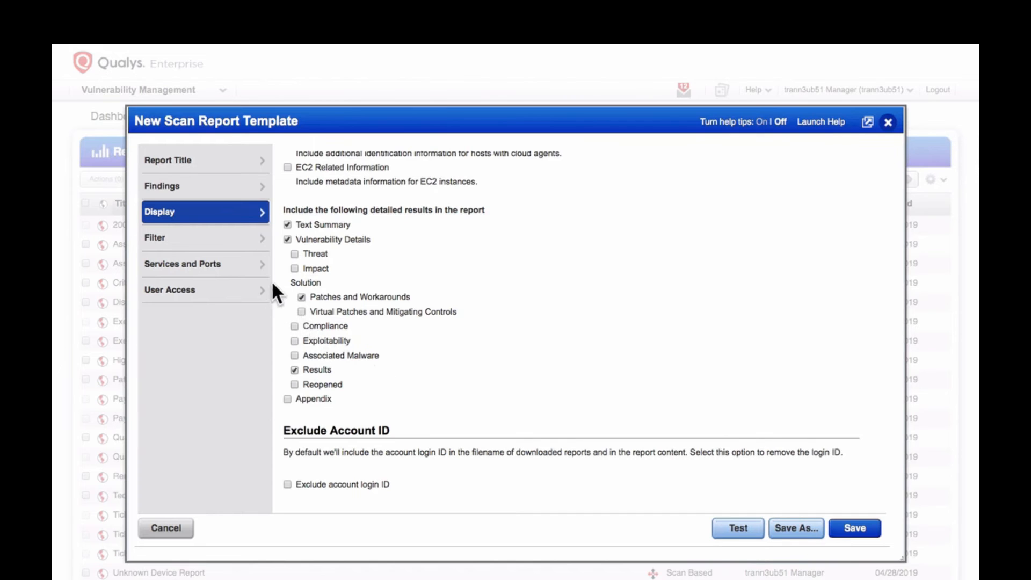
Set selective vulnerability reporting to Custom with the Patchable Severity 4+5 Vulnerabilities v.1 search list, and review the operating system and vulnerability filters.
click(242, 239)
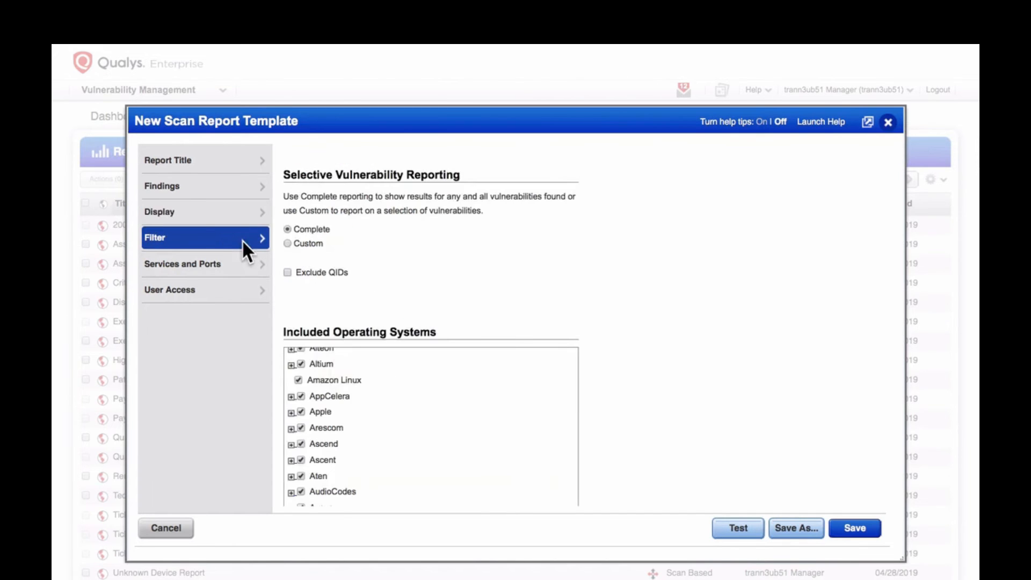
click(287, 244)
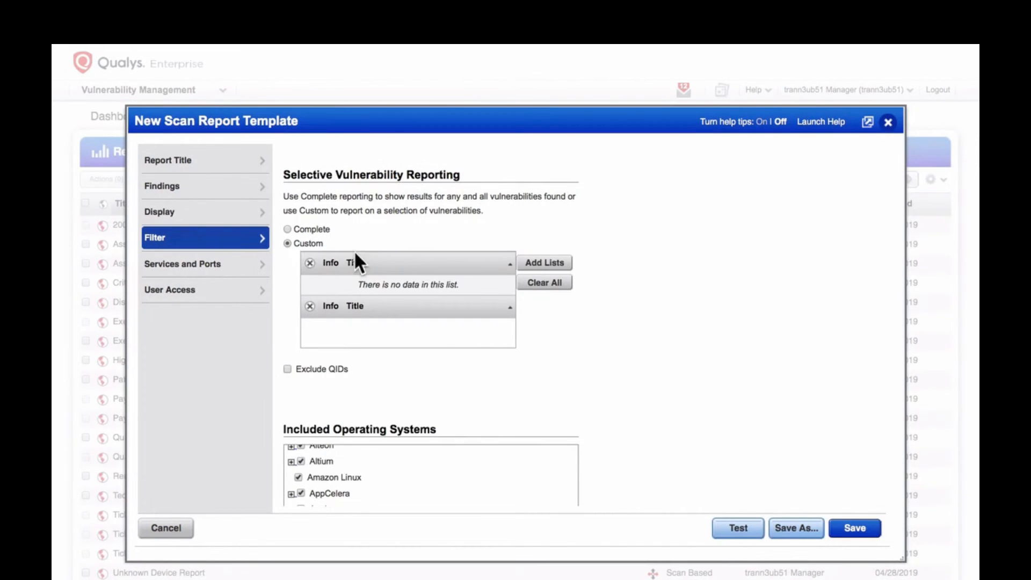
click(534, 267)
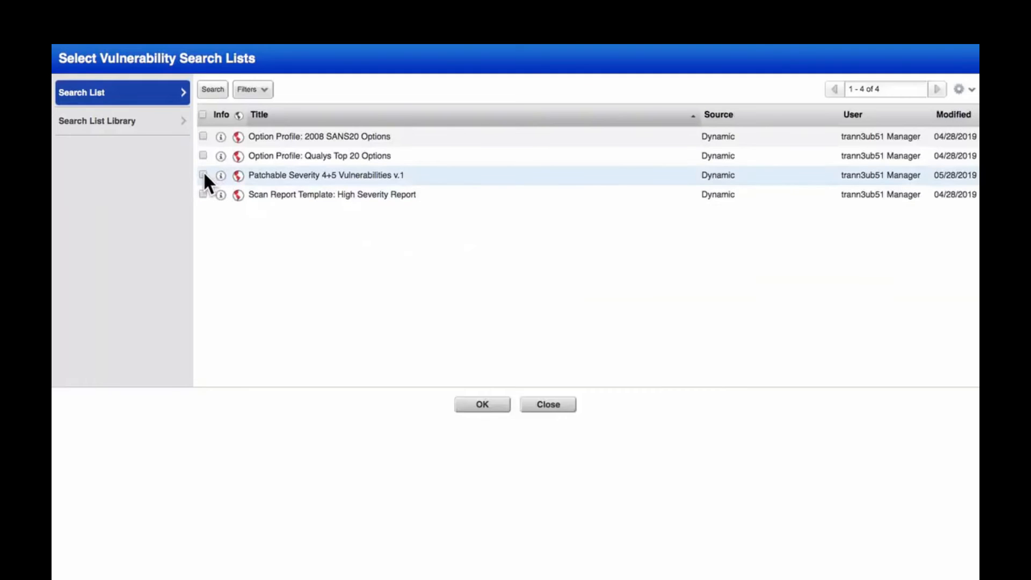
click(482, 404)
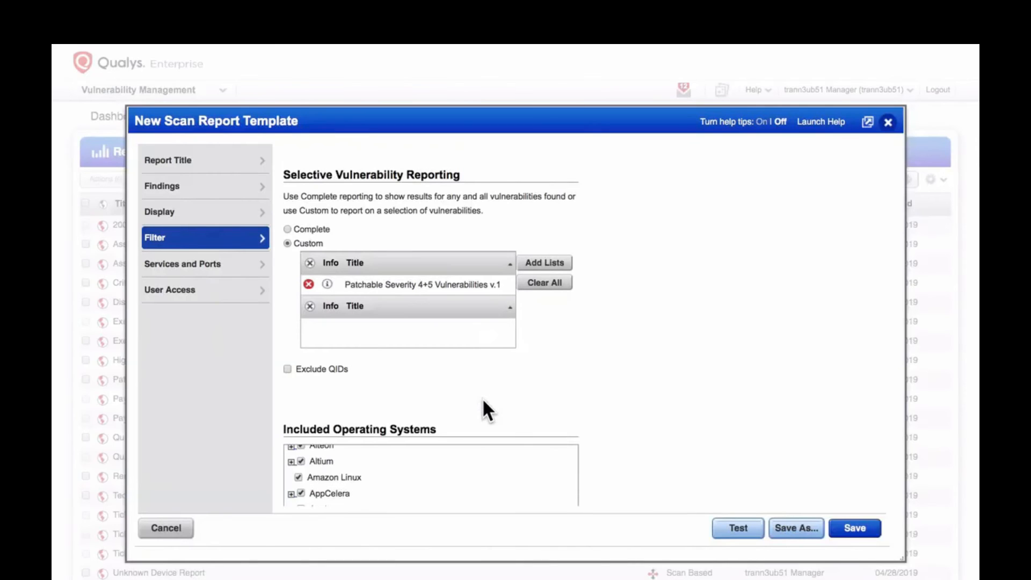
scroll(483, 400, down, 10)
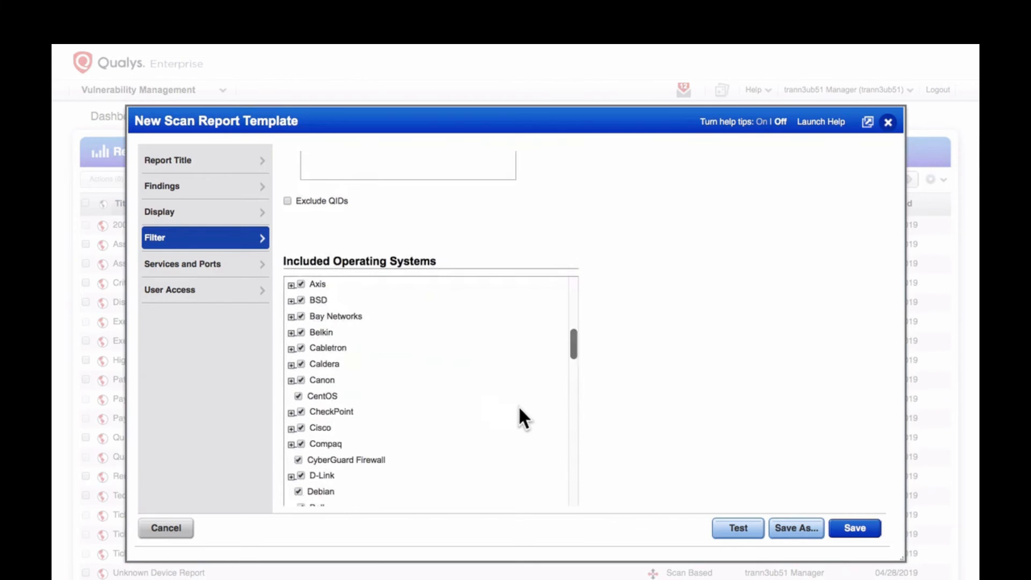
scroll(638, 416, down, 5)
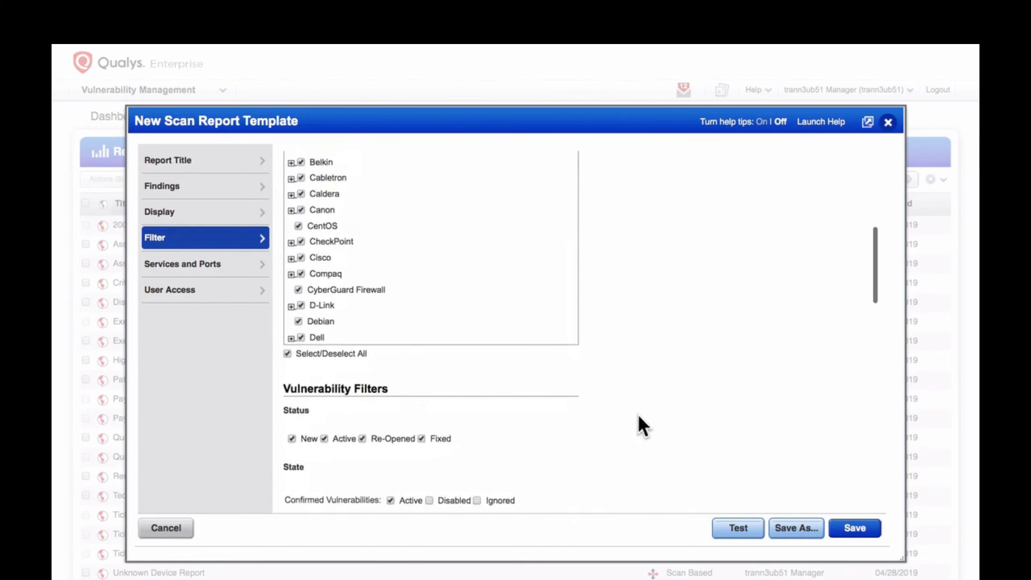
scroll(638, 416, down, 2)
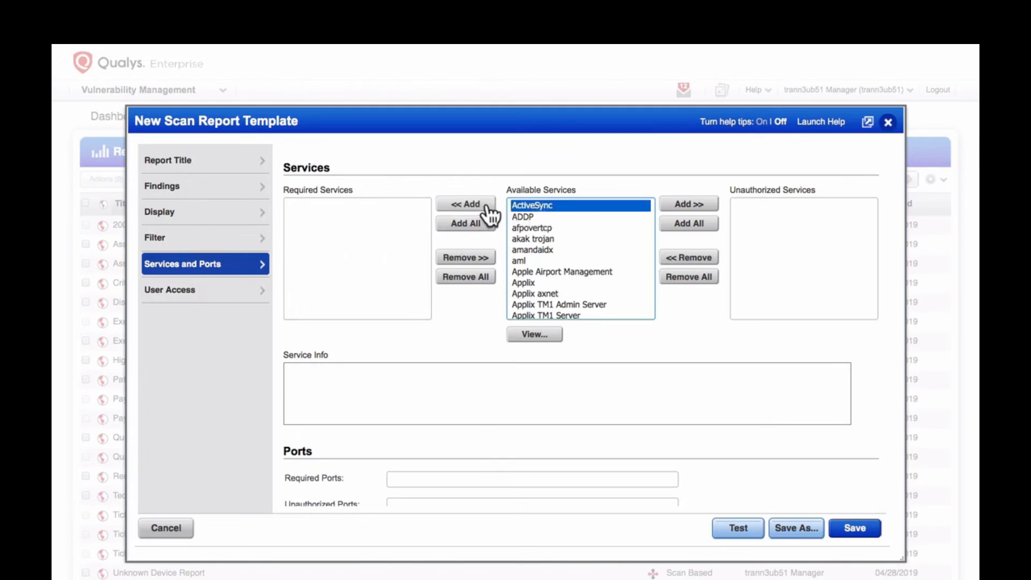
Add ActiveSync to the template's required services and ADDP to its unauthorized services.
click(487, 209)
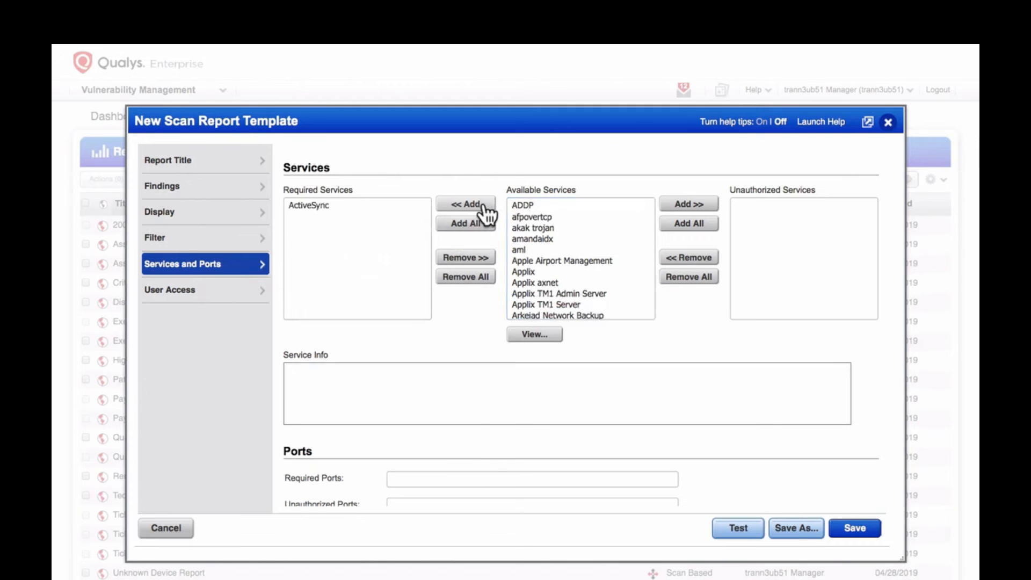
click(530, 205)
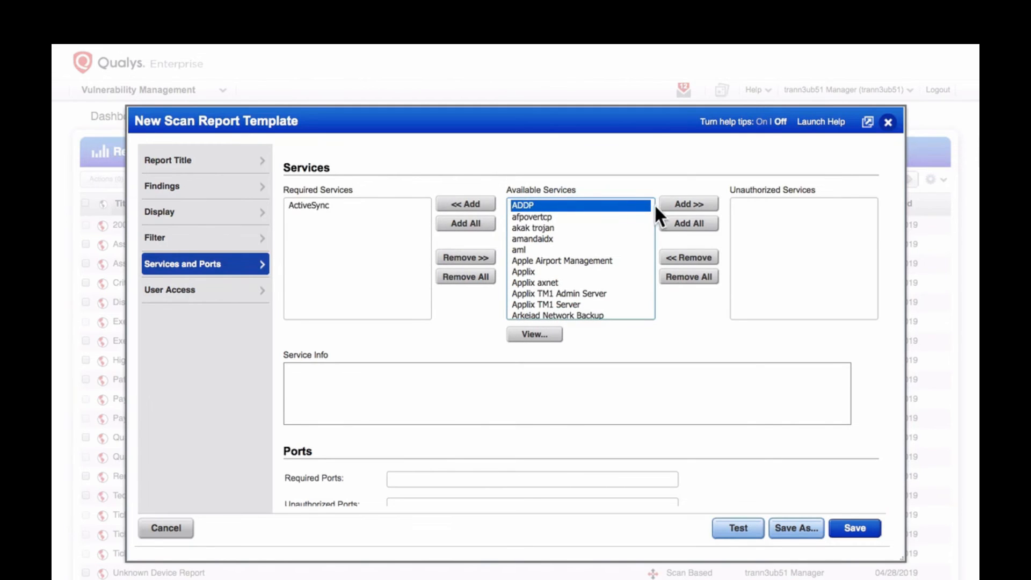
click(691, 209)
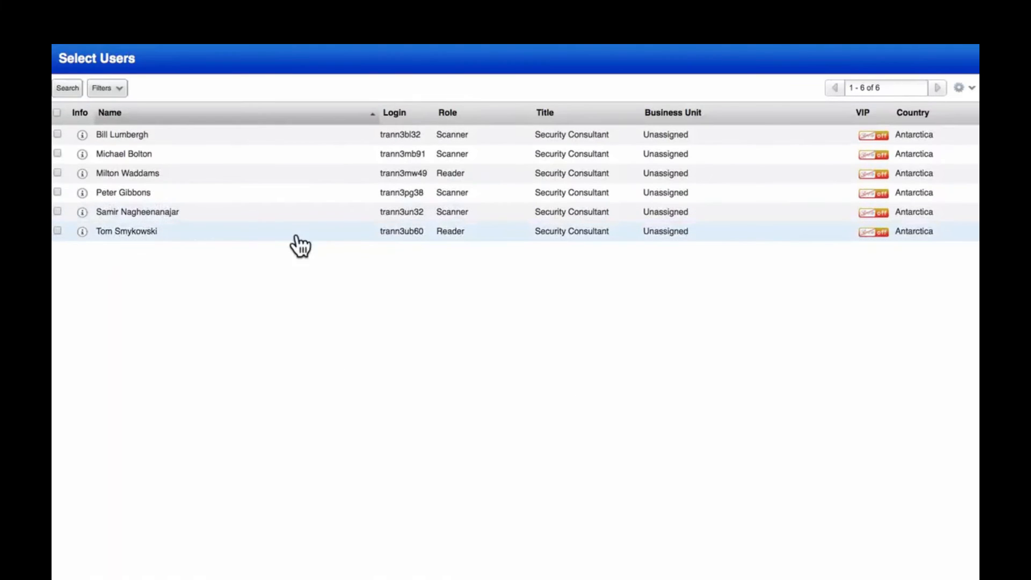
Select the last listed user, who has the Reader role, for access to the report template.
click(58, 231)
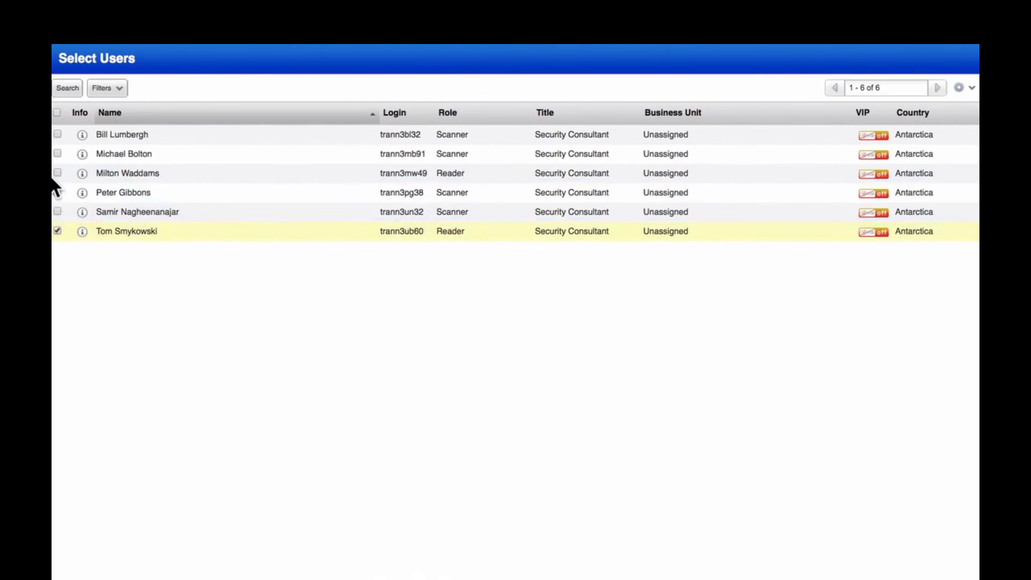
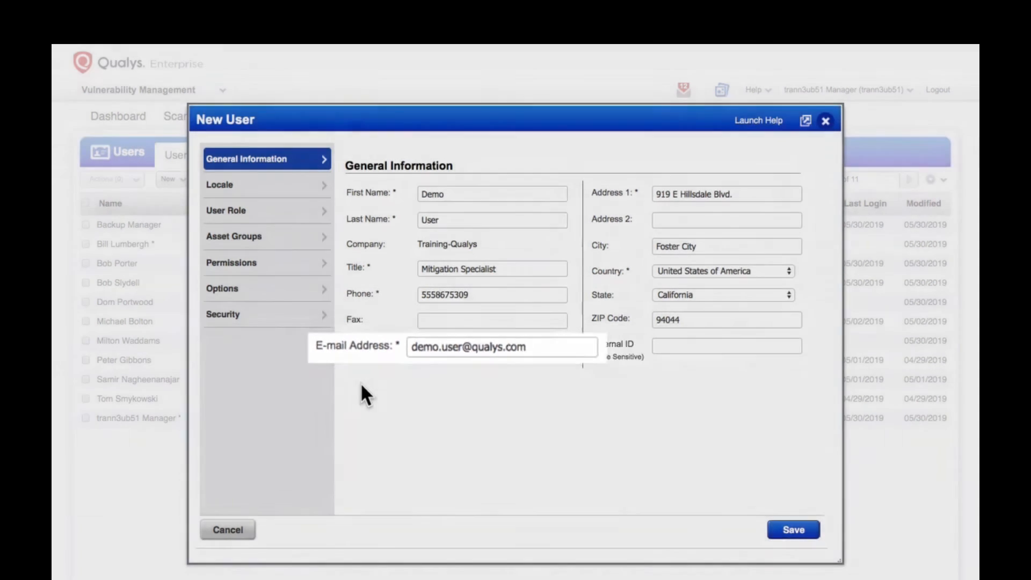
Give the new user the Scanner role and adjust the assigned asset groups, adding AG: San Jose and removing AG: Seattle.
click(226, 210)
click(494, 192)
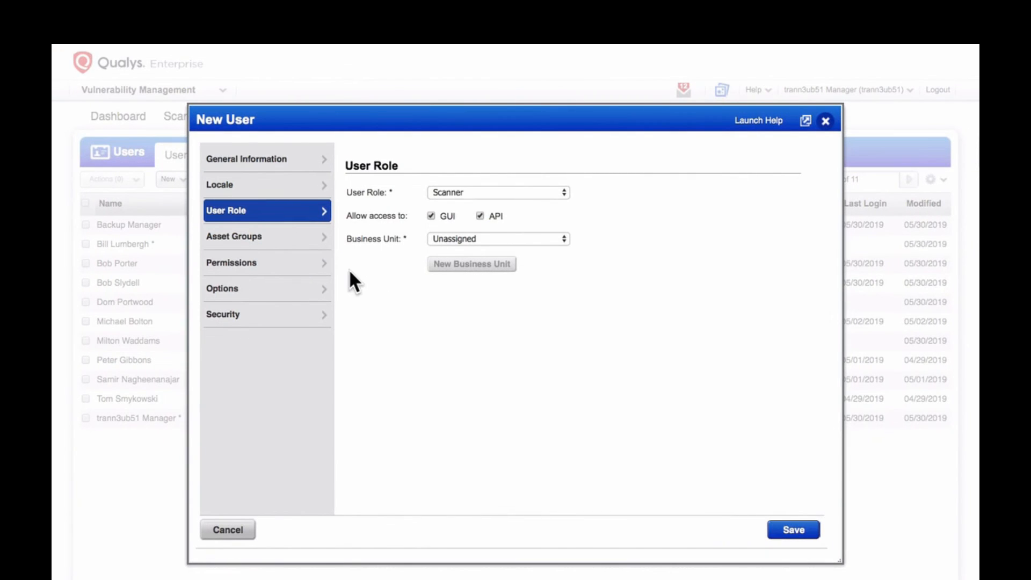
click(300, 238)
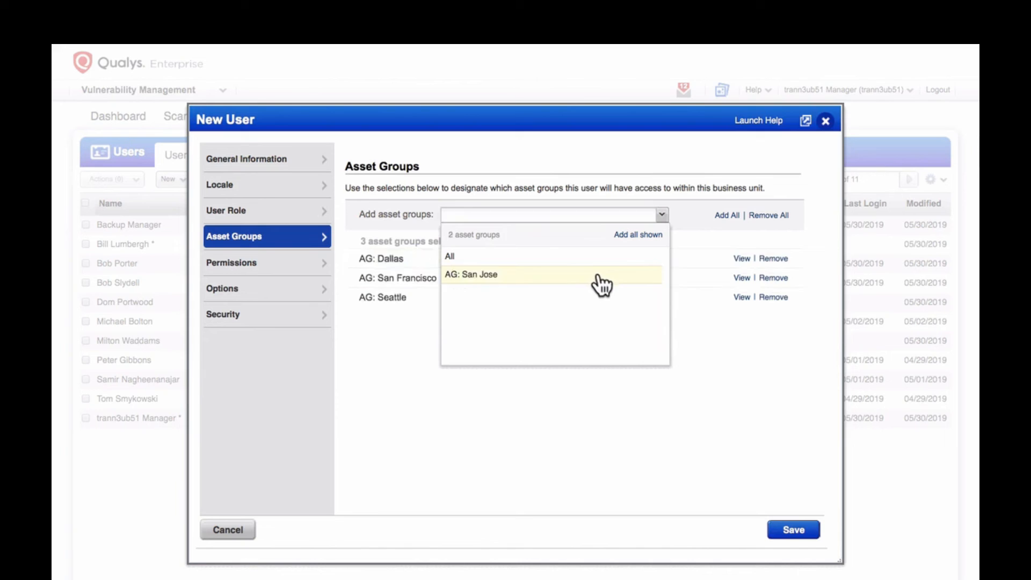
click(597, 275)
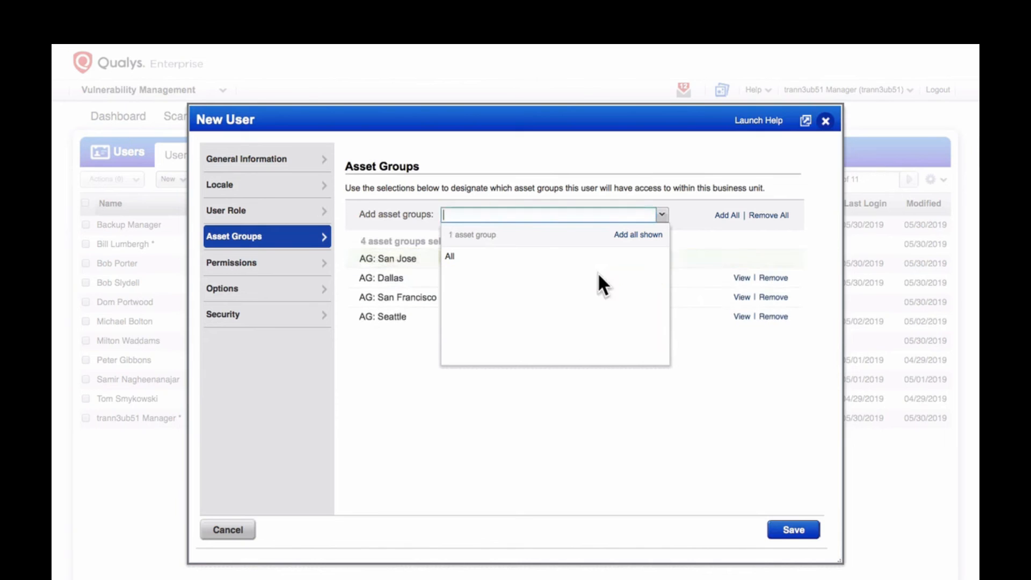
click(567, 382)
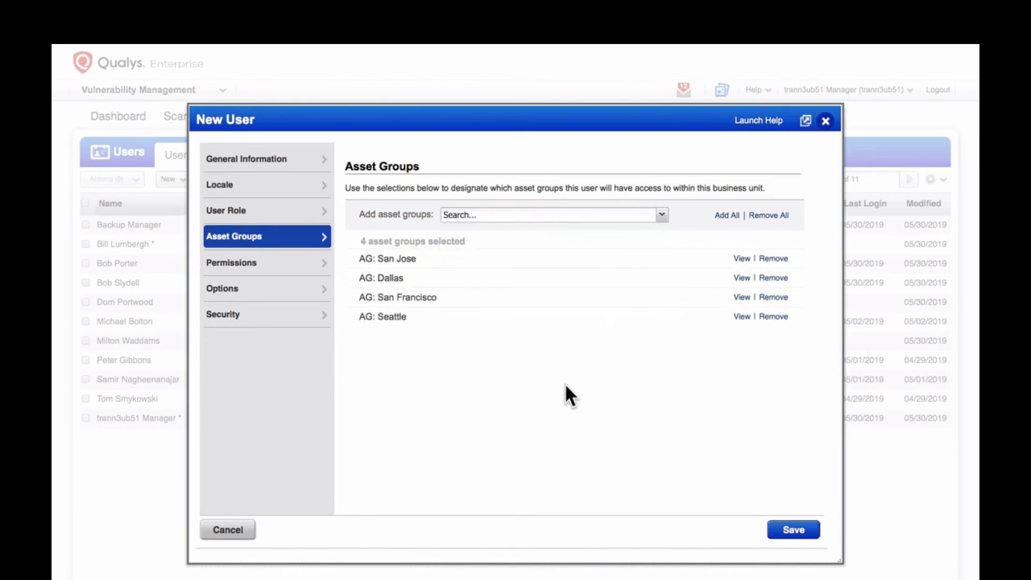
click(773, 317)
Review the new user's notification options and VIP two-factor authentication setting, and save the account.
click(273, 290)
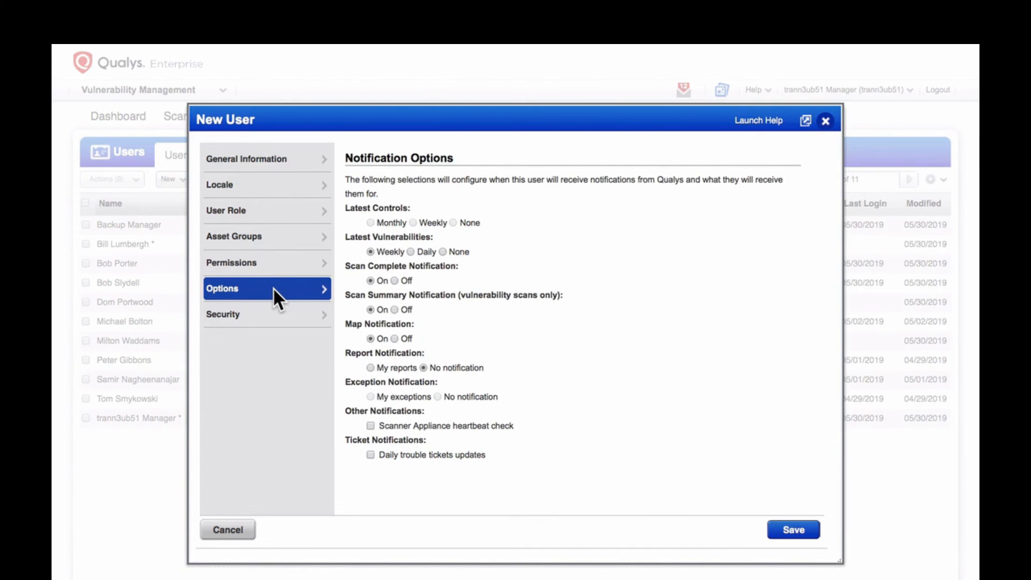
click(265, 313)
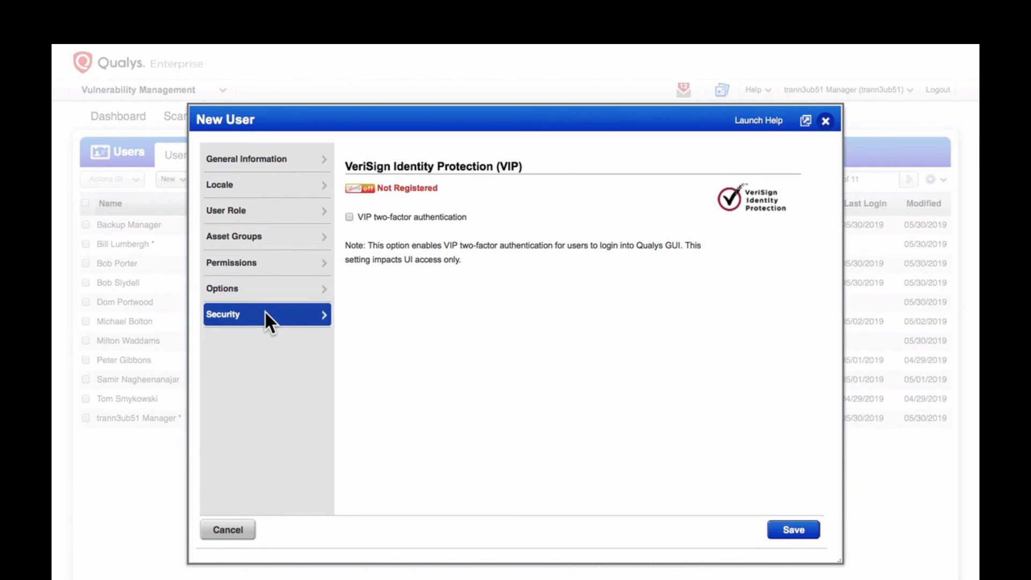
click(780, 532)
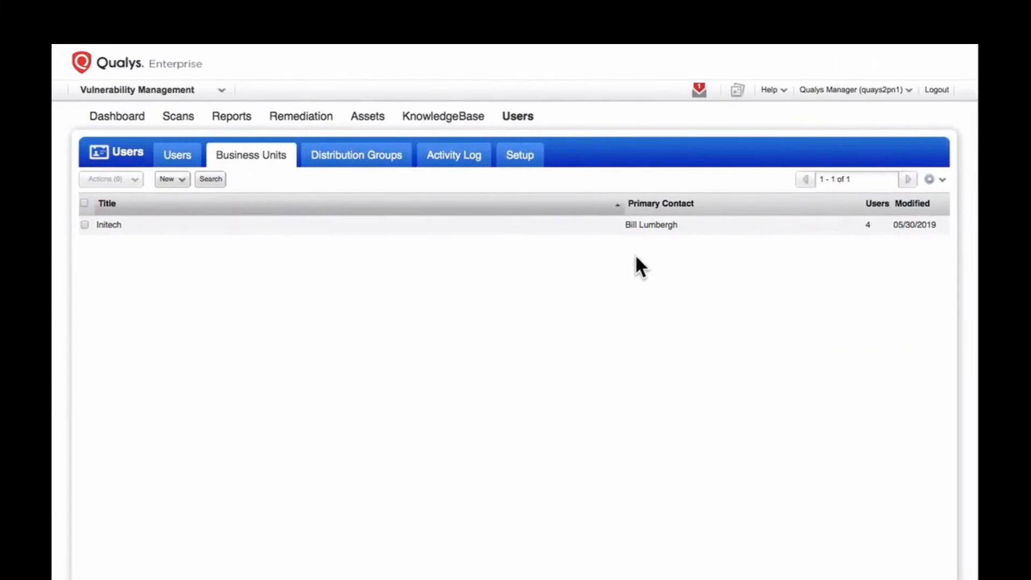
Edit the Initech business unit and add the AG: Dallas, AG: San Francisco and AG: Seattle asset groups.
click(618, 227)
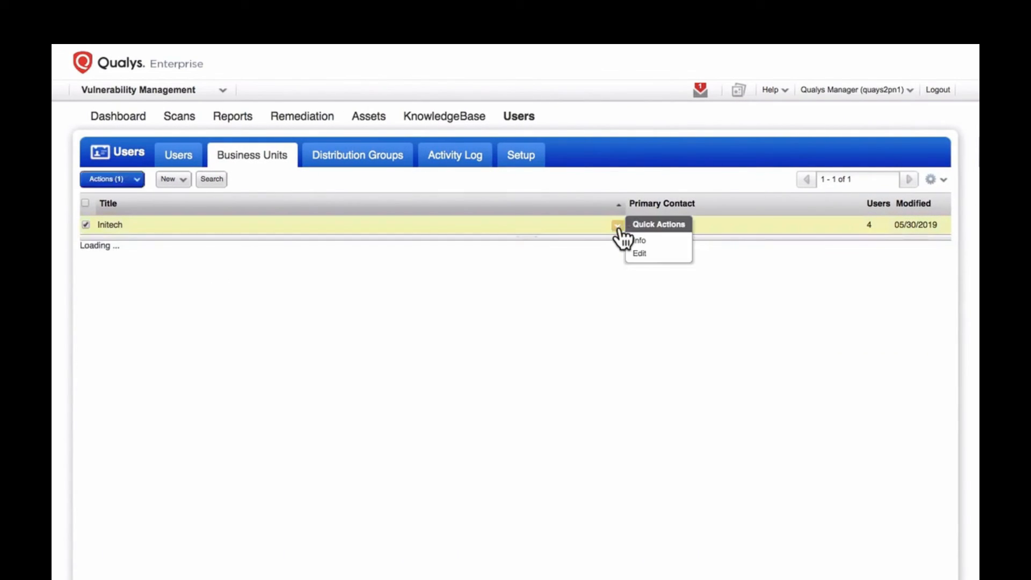
click(640, 254)
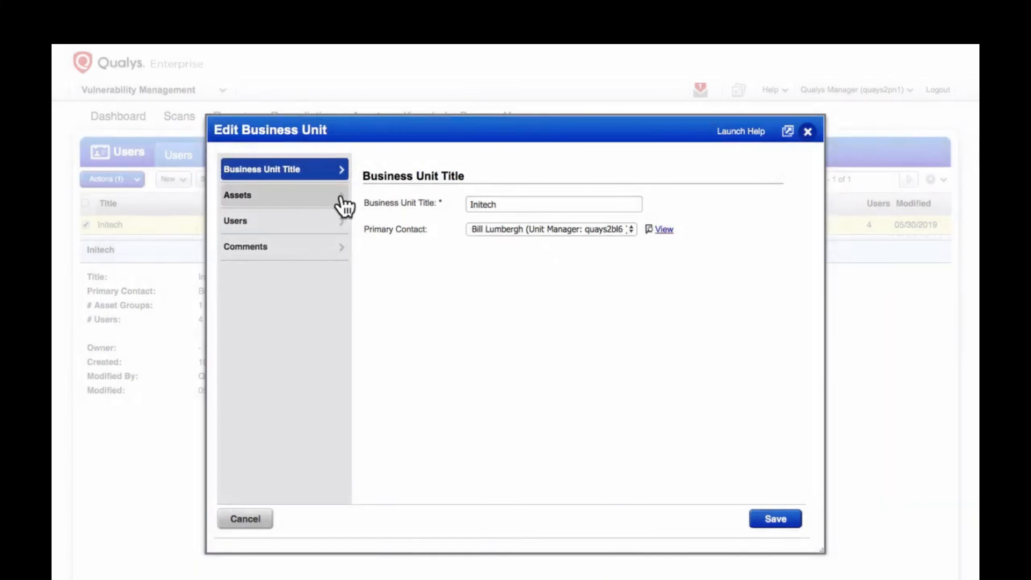
click(340, 195)
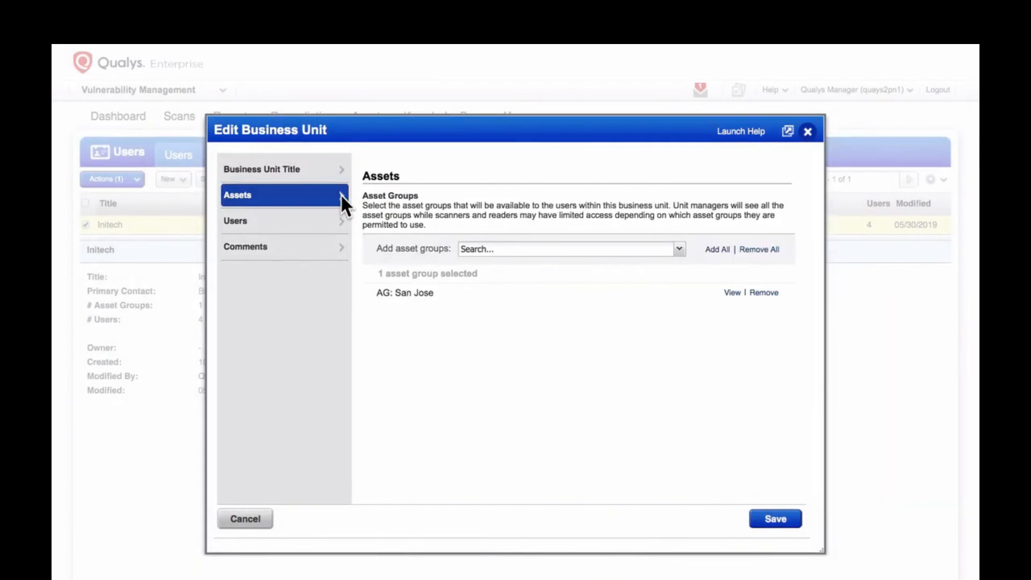
click(679, 250)
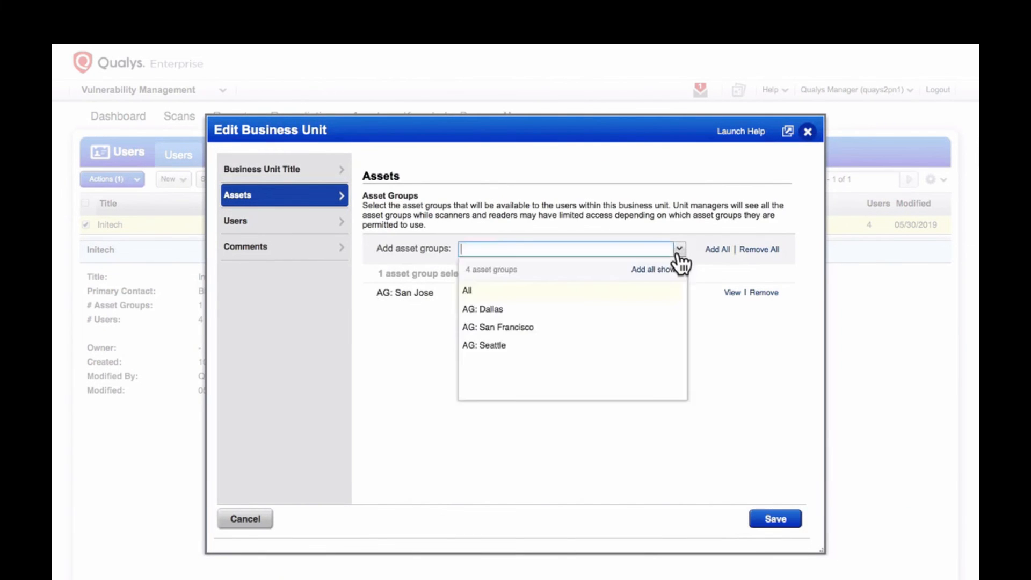
click(642, 310)
click(642, 310)
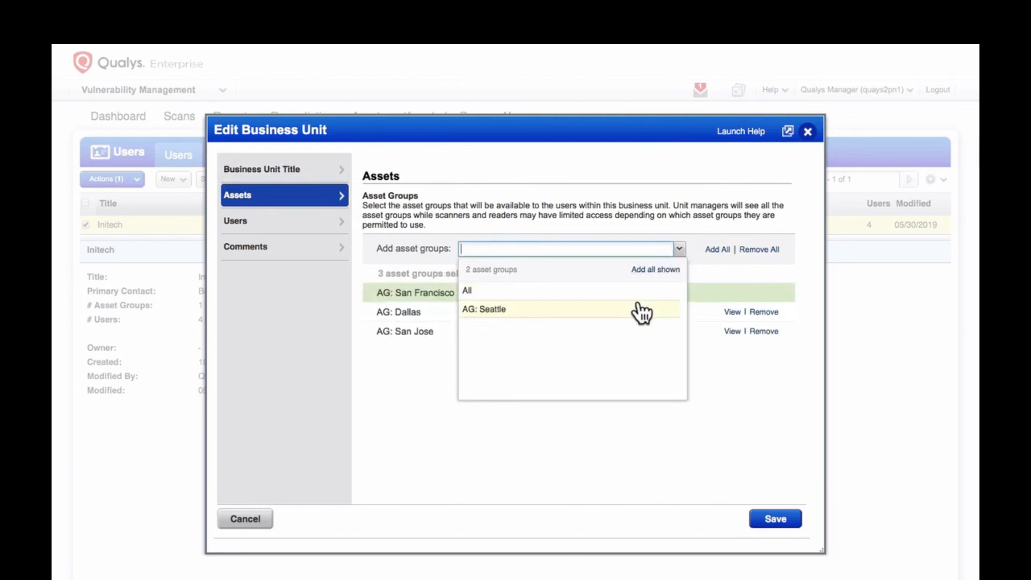
click(638, 312)
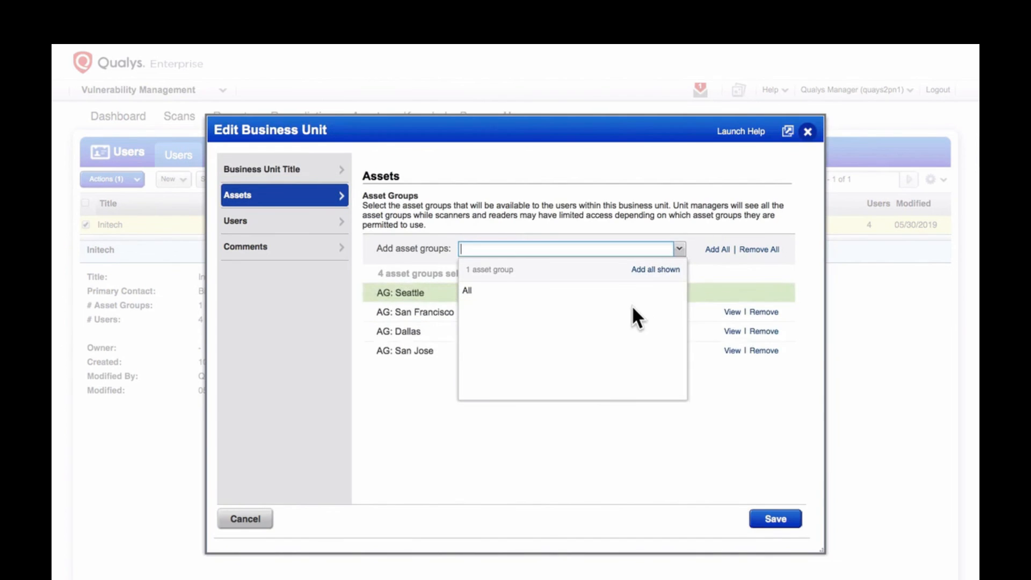
click(585, 405)
Add the two available users, a Scanner and a Reader, to the Initech business unit and save it.
click(329, 230)
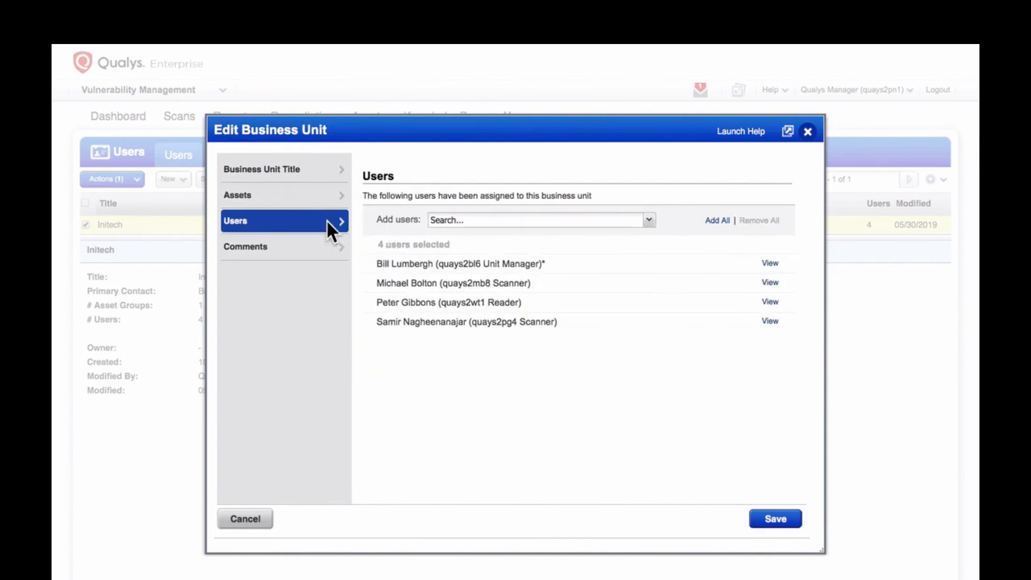
click(650, 220)
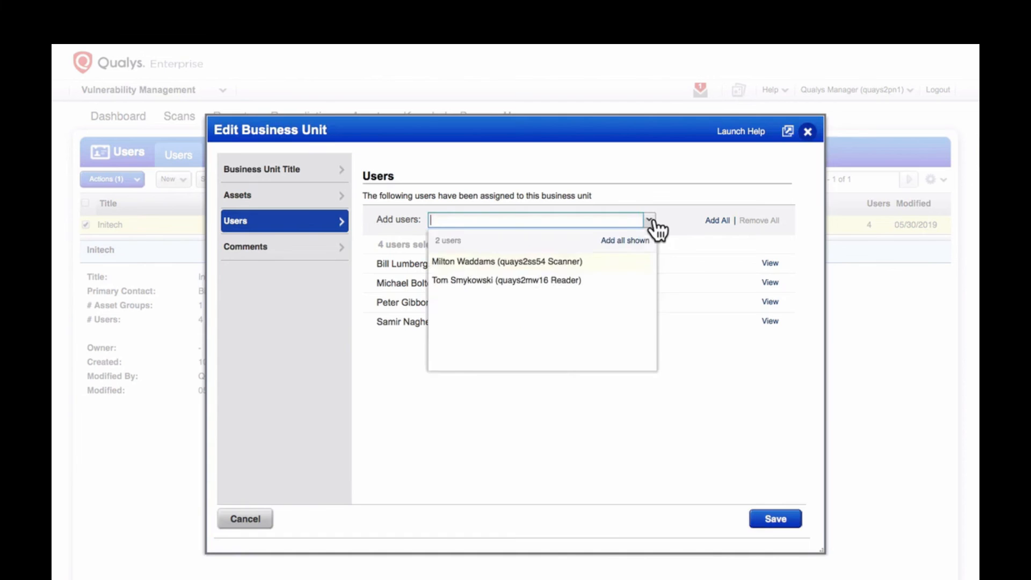
click(612, 263)
click(612, 264)
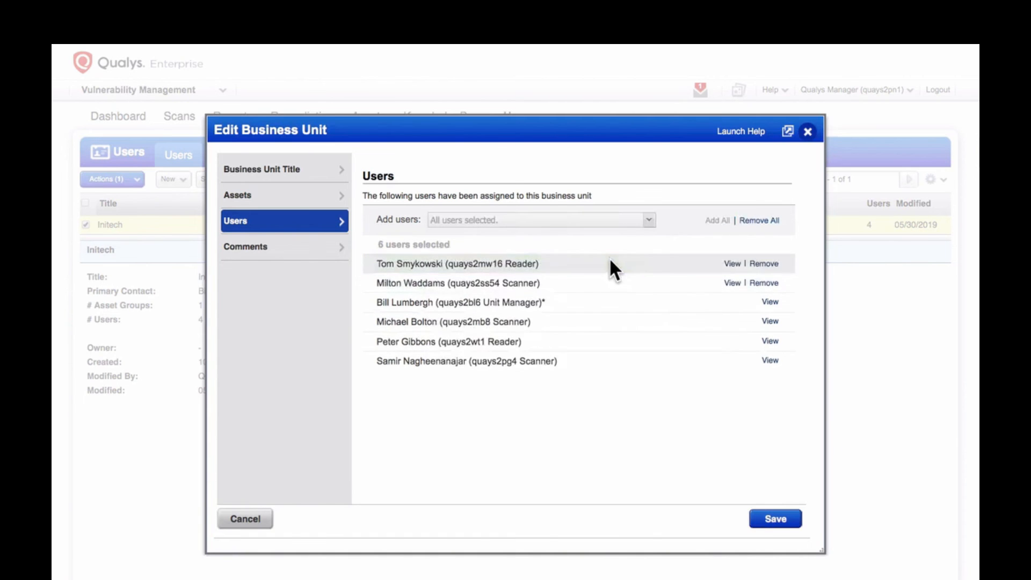
click(777, 517)
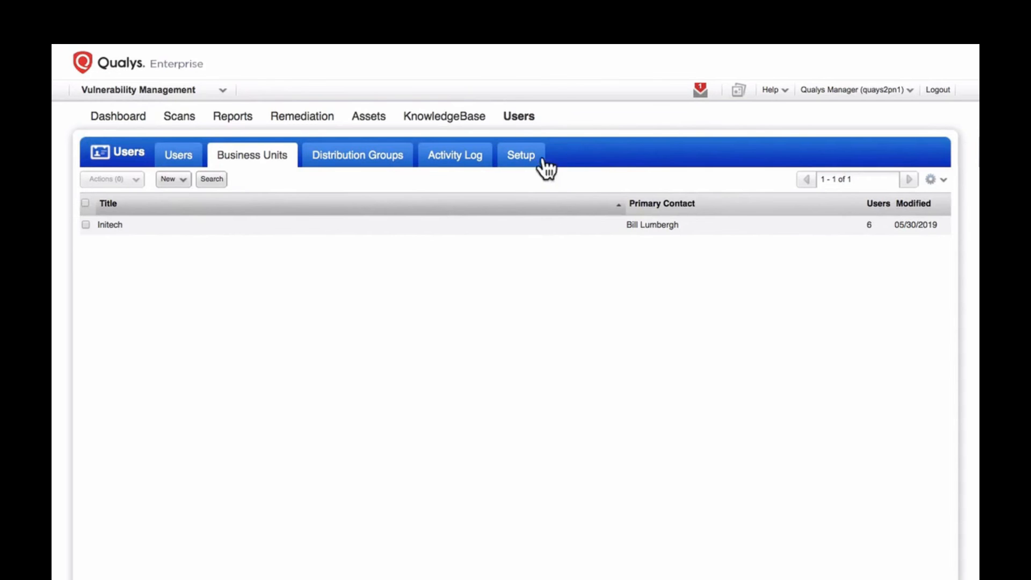
Review the user security setup, covering restricted IP access, password security, VIP two-factor authentication, external IDs and the data security model.
click(528, 166)
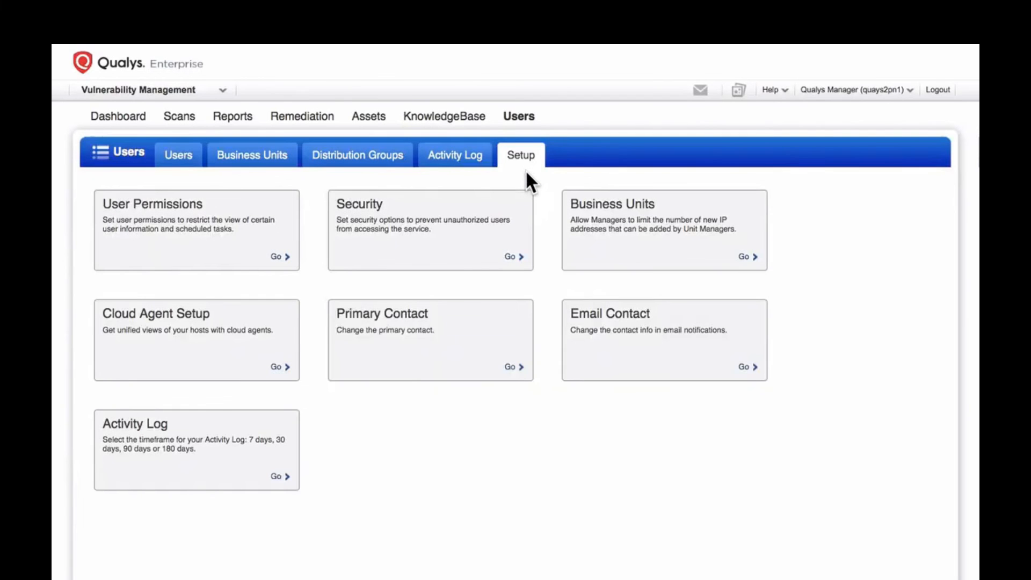
click(458, 226)
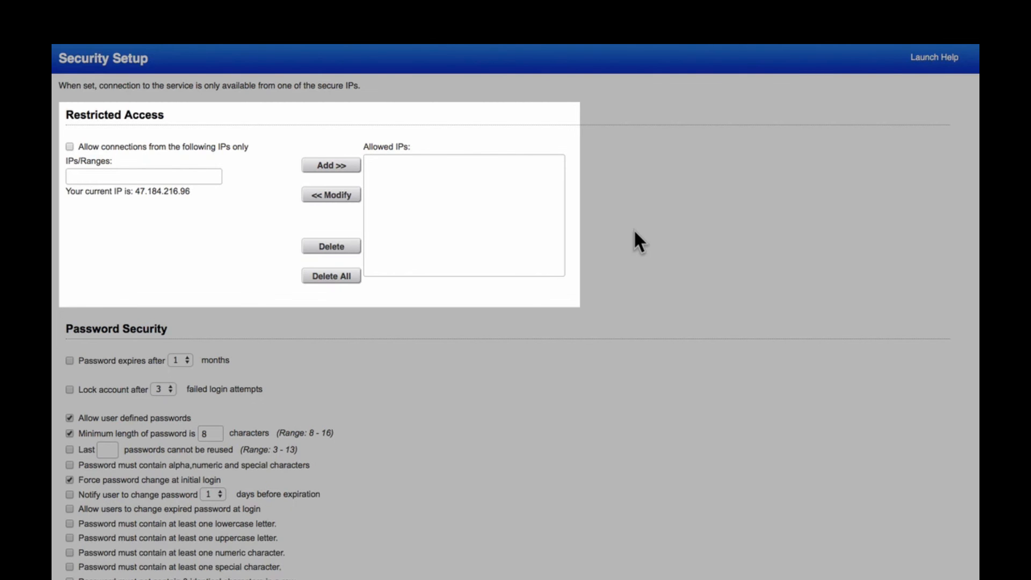
scroll(634, 231, down, 3)
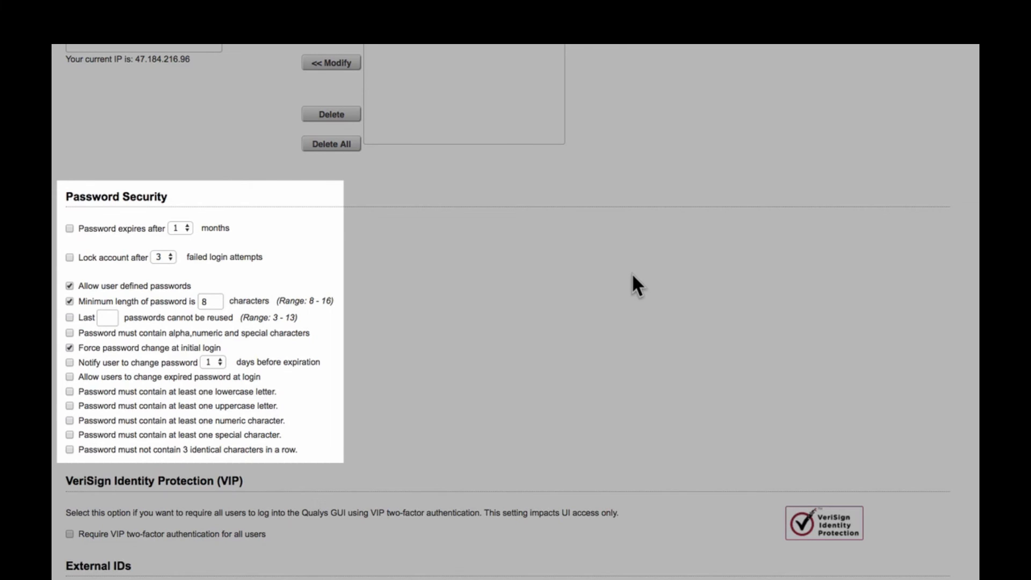
scroll(632, 273, down, 5)
scroll(631, 272, down, 3)
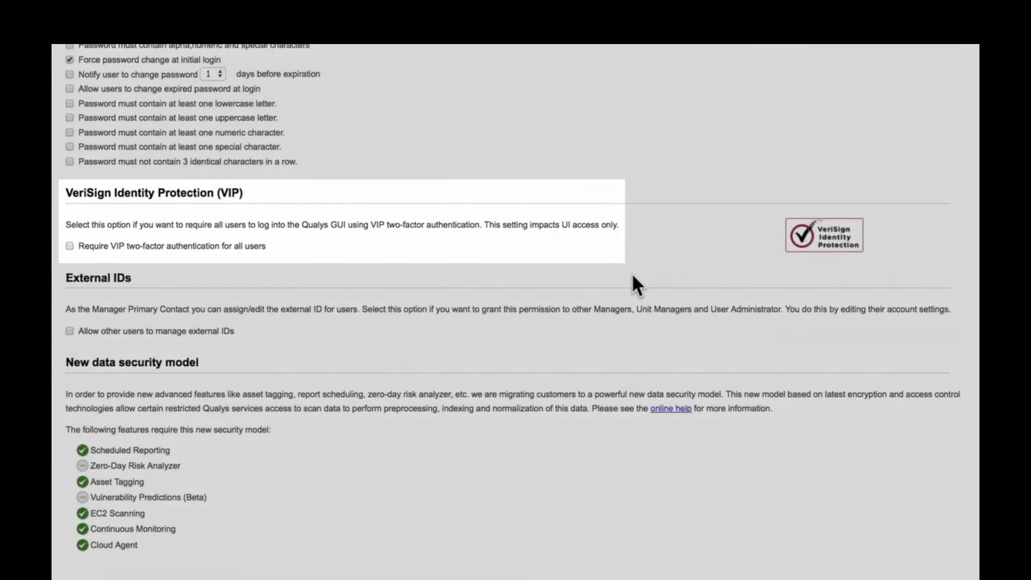
scroll(632, 273, down, 3)
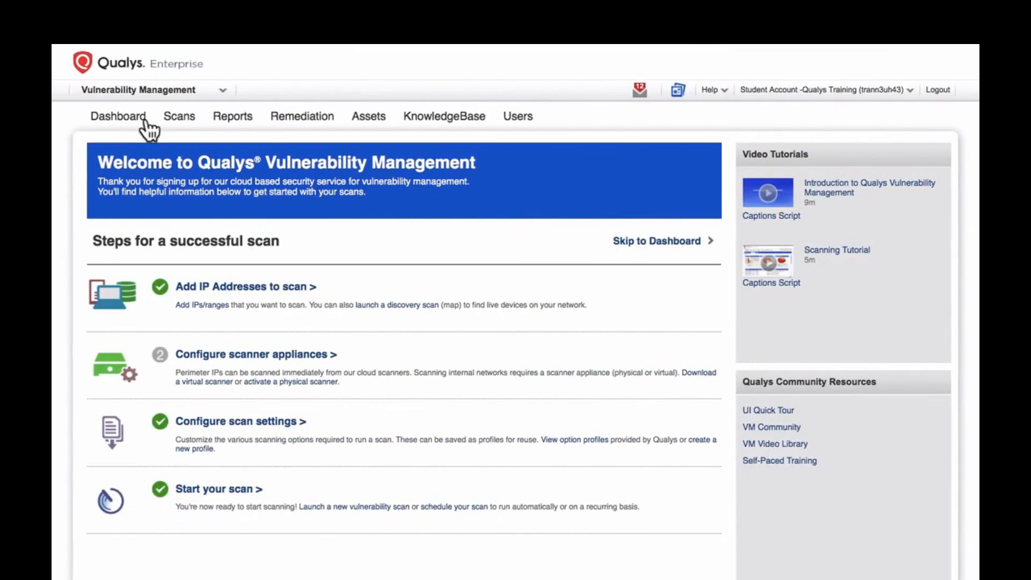
Create a new remediation policy rule titled Adobe Vulnerabilities.
click(288, 120)
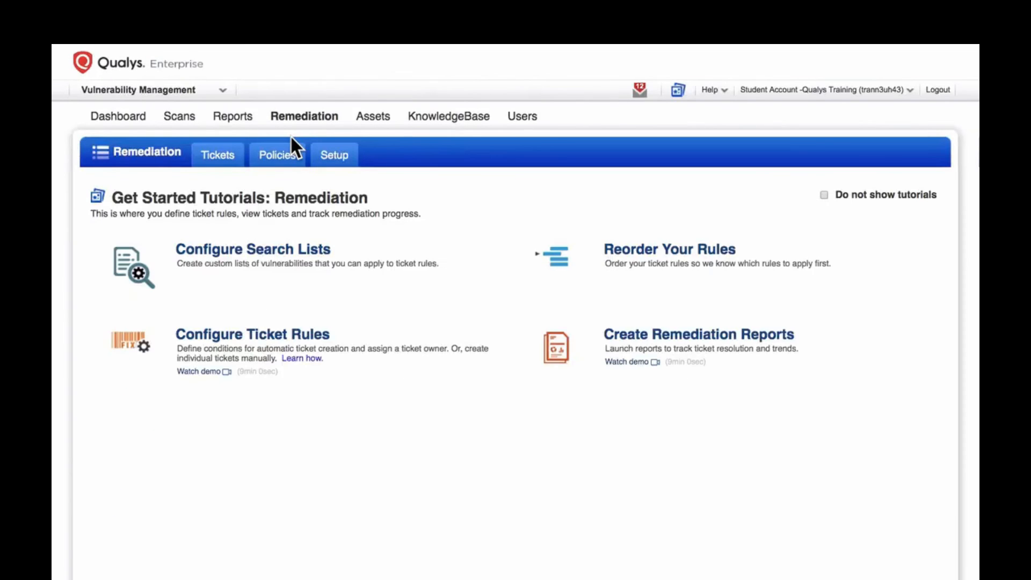
click(293, 155)
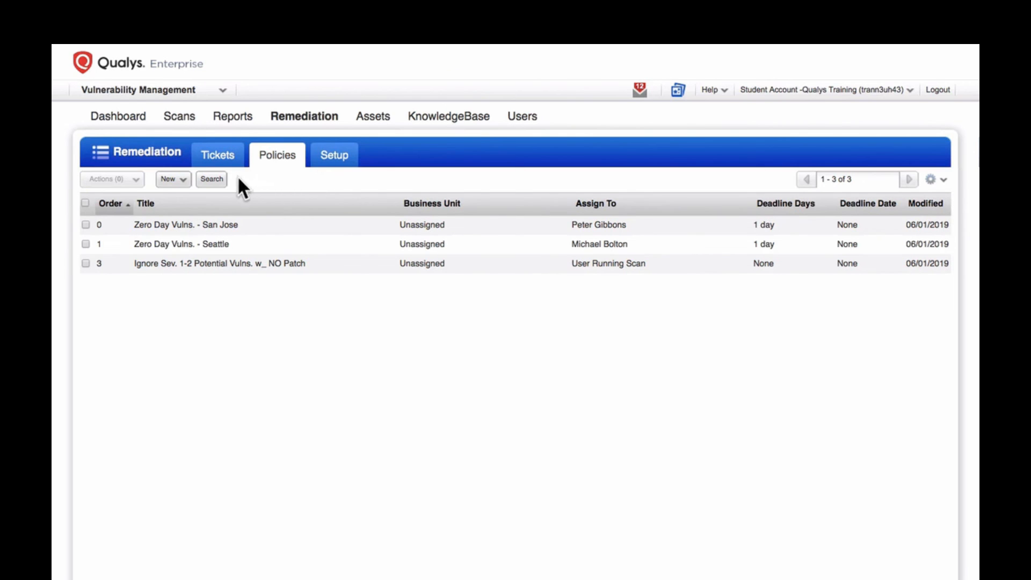
click(183, 181)
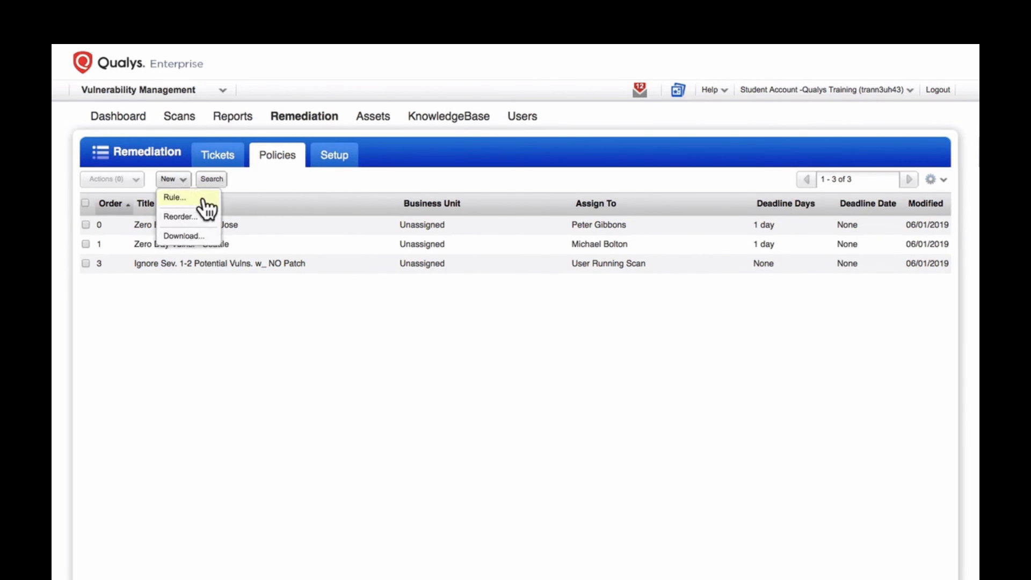
click(204, 198)
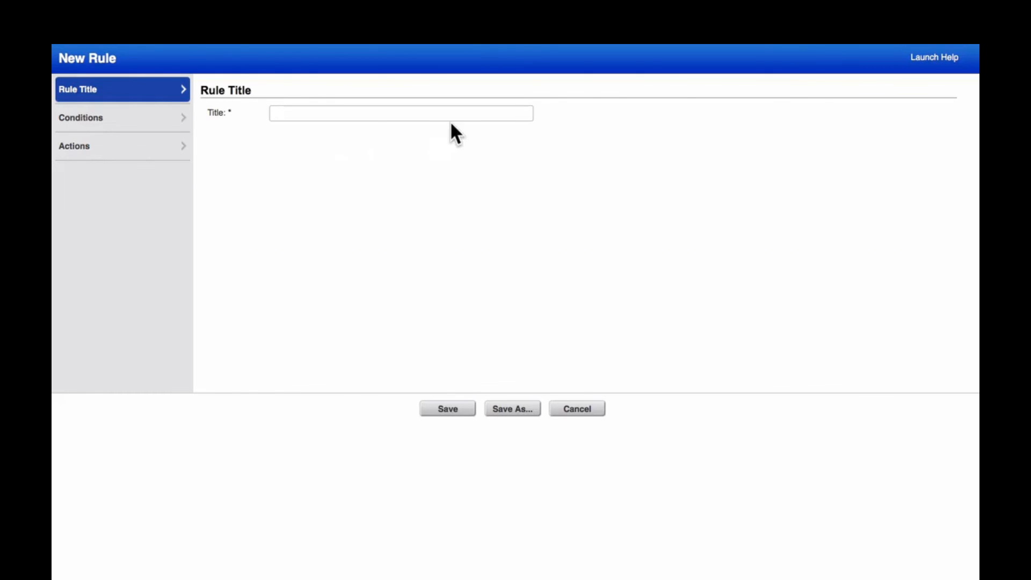
click(450, 120)
text(Adobe Vulnerabilities)
Add the Adobe Vulnerabilities v.1 search list to the rule's conditions.
click(171, 138)
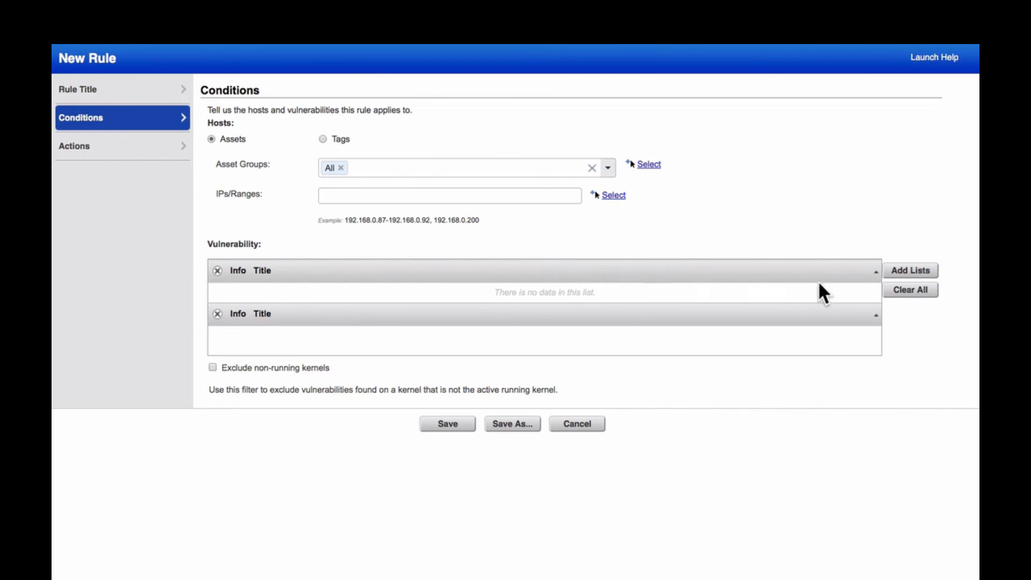
click(909, 272)
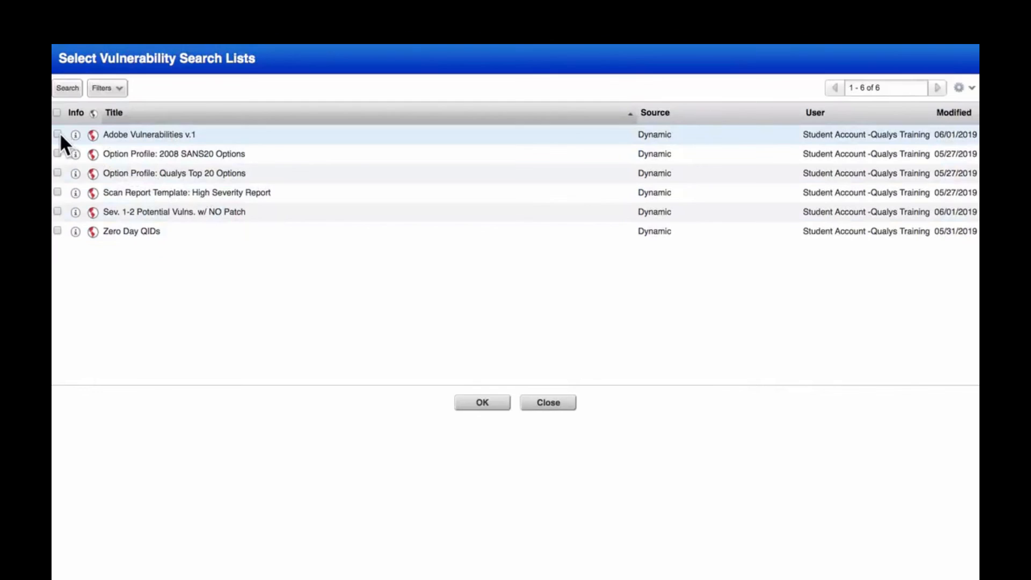
click(472, 406)
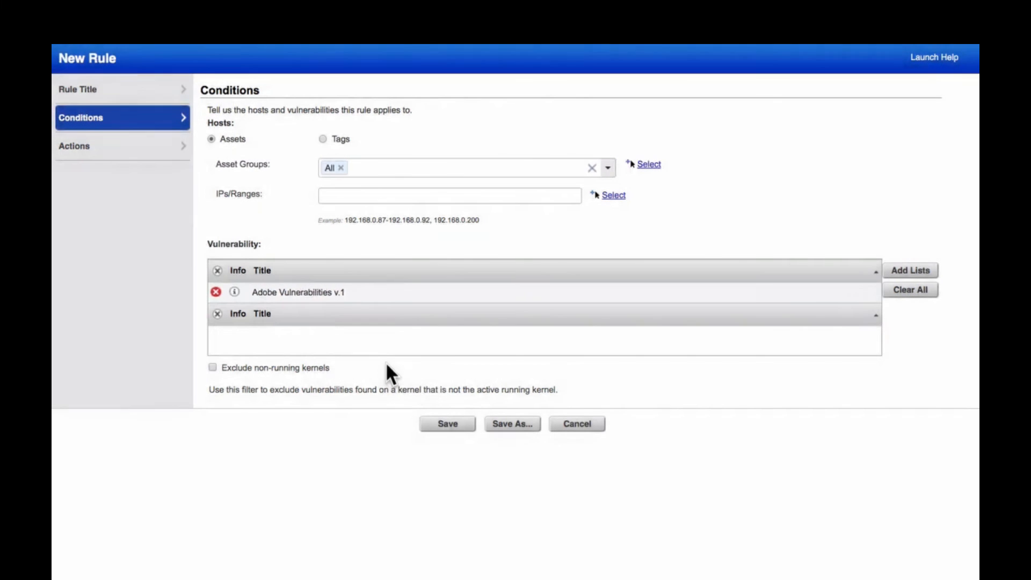
Assign the rule's open tickets to the last listed Remediation User with a 21-day deadline, and save the rule.
click(142, 164)
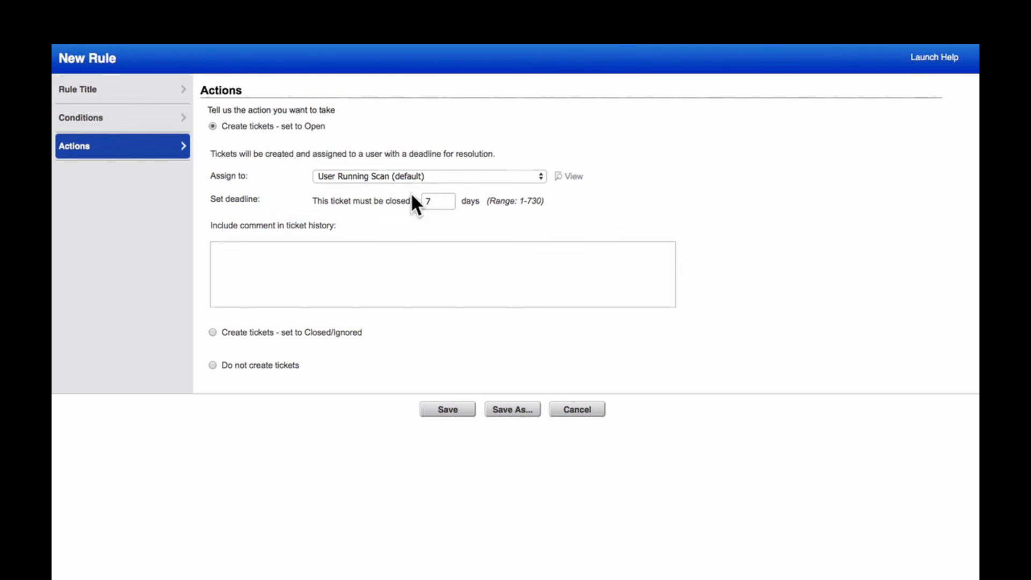
click(542, 177)
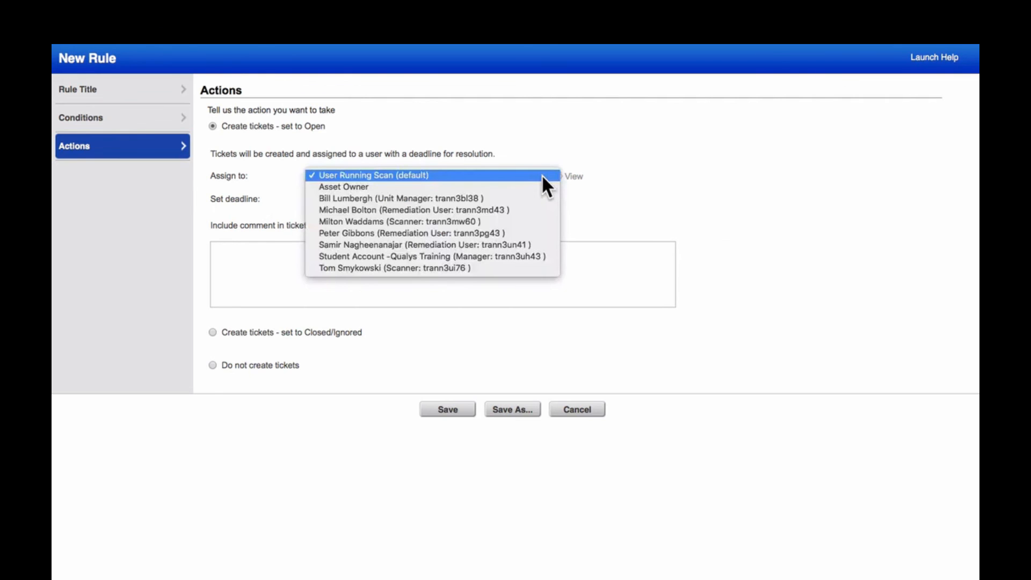
click(493, 243)
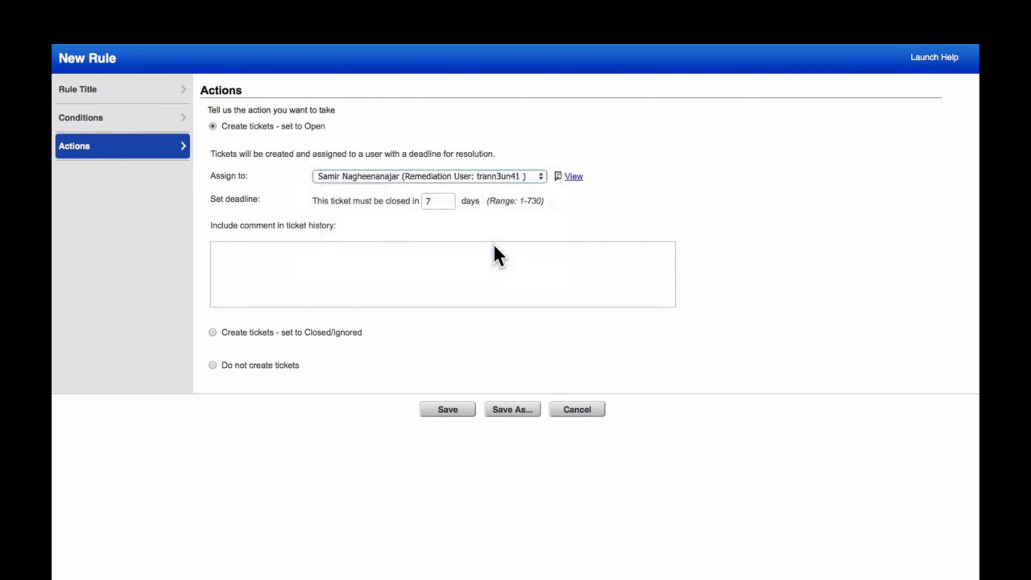
click(442, 200)
key(BackSpace)
text(21)
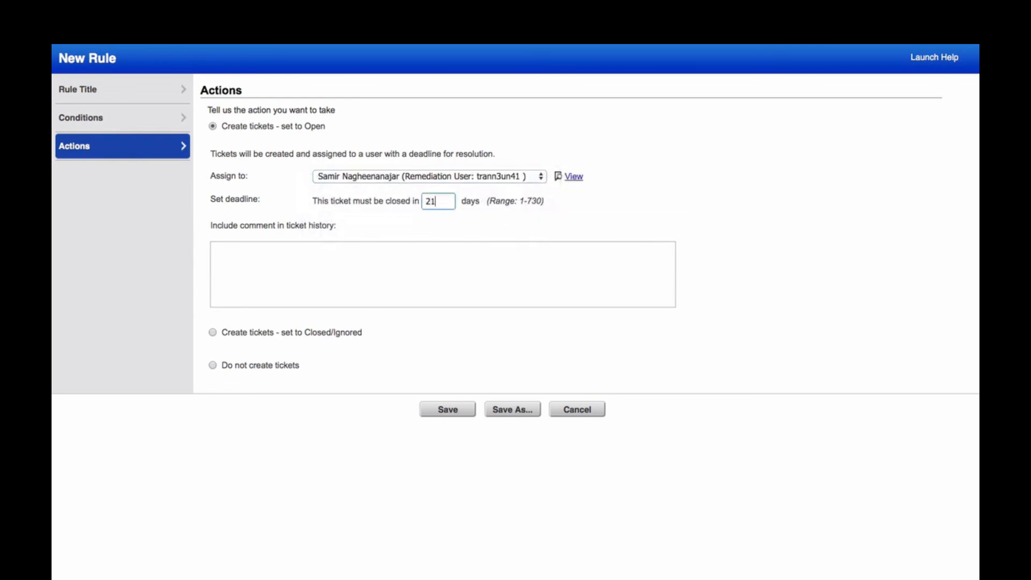
click(458, 230)
click(449, 408)
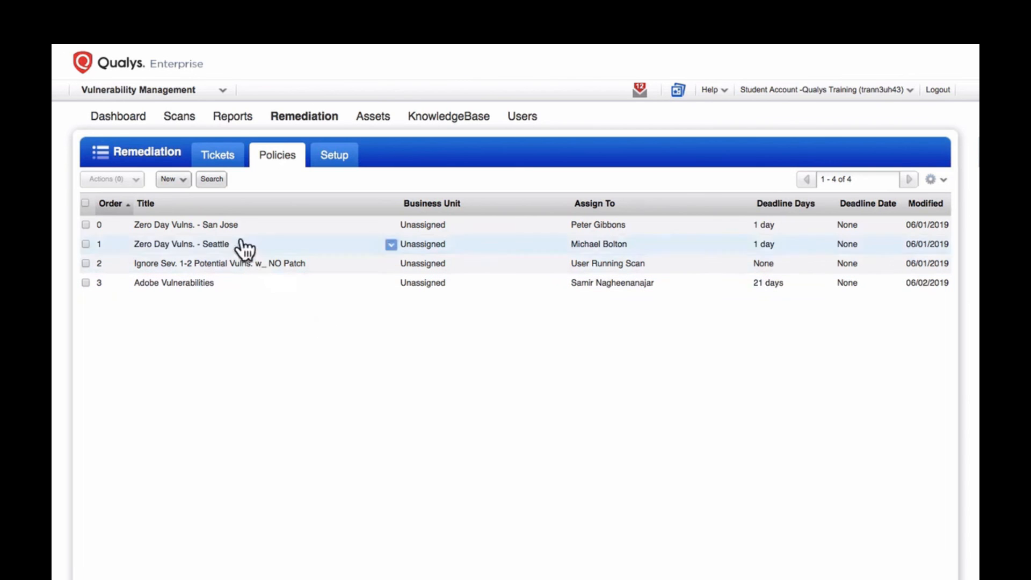
Reorder the policy rules so Adobe Vulnerabilities comes before Ignore Sev. 1-2 Potential Vulns. w_ NO Patch, and save the order.
click(183, 183)
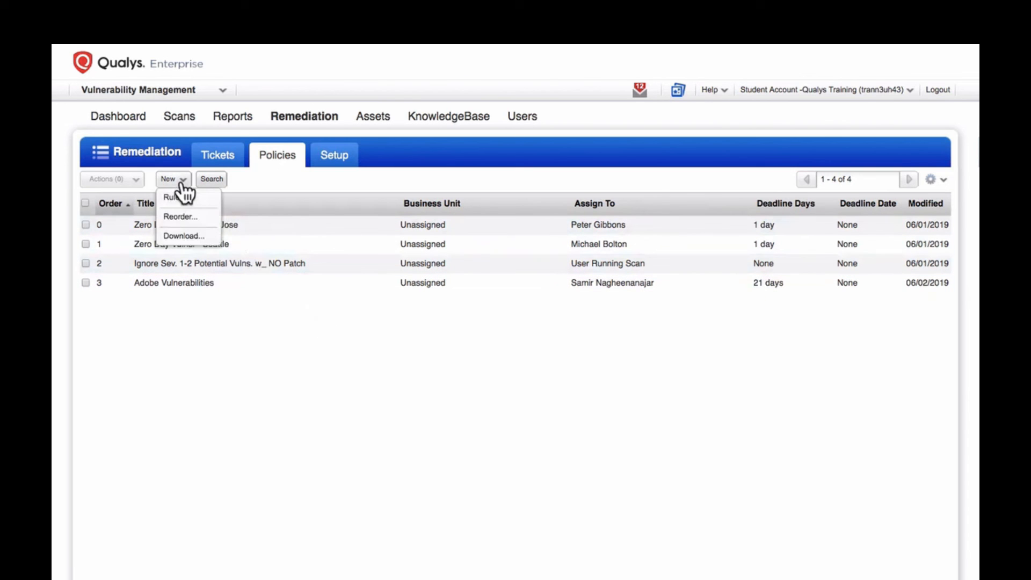
click(205, 218)
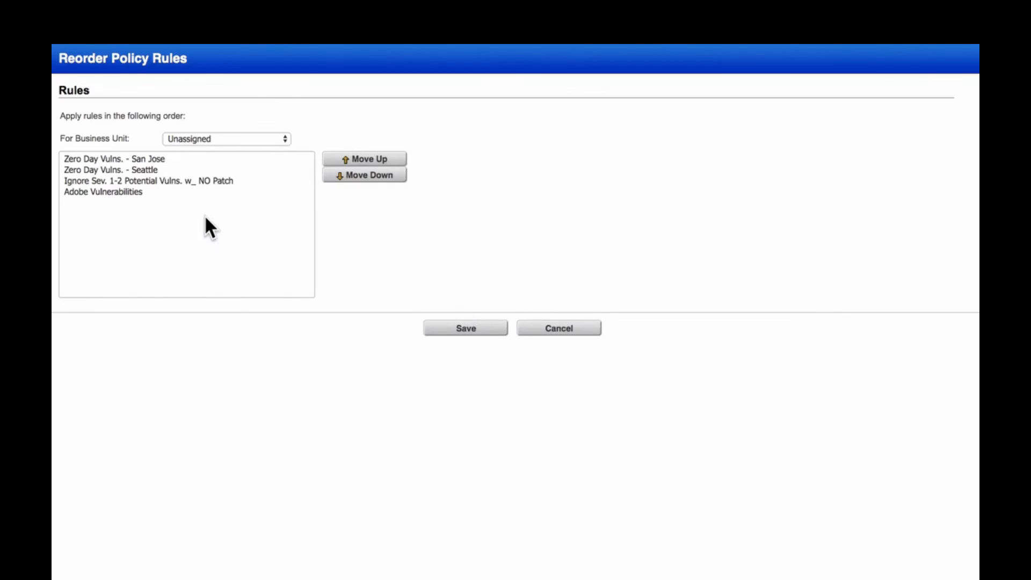
click(135, 192)
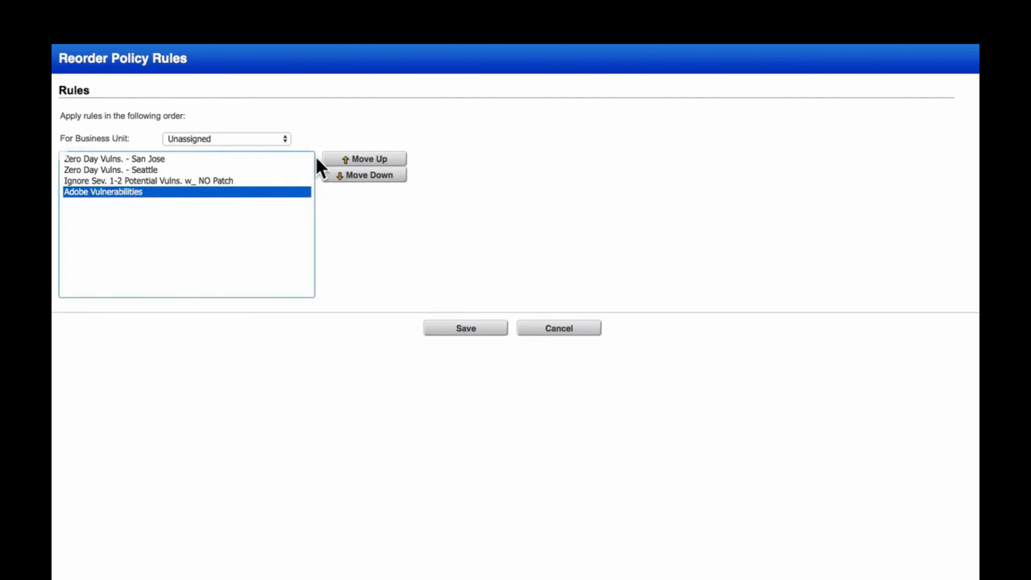
click(346, 158)
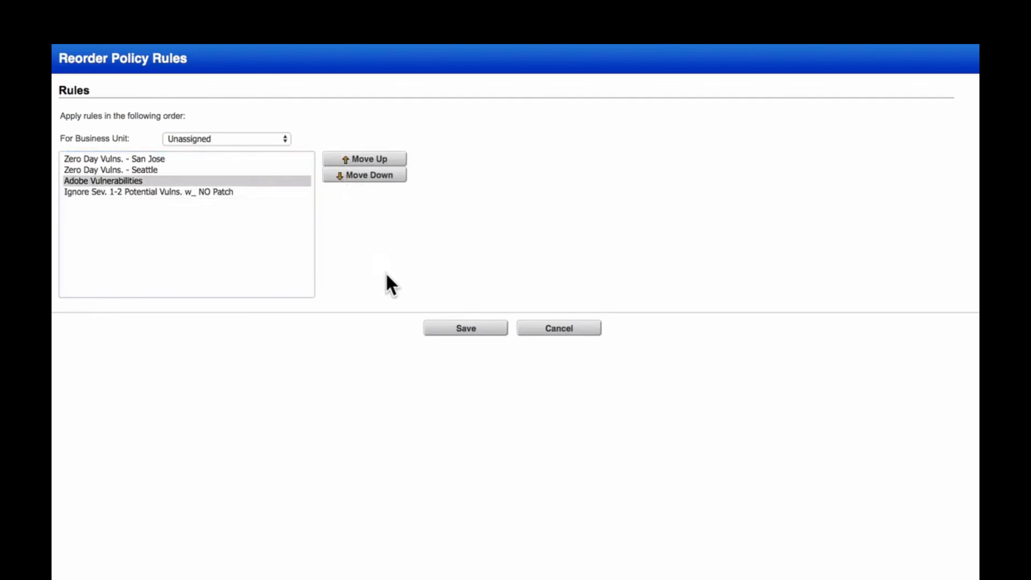
click(439, 329)
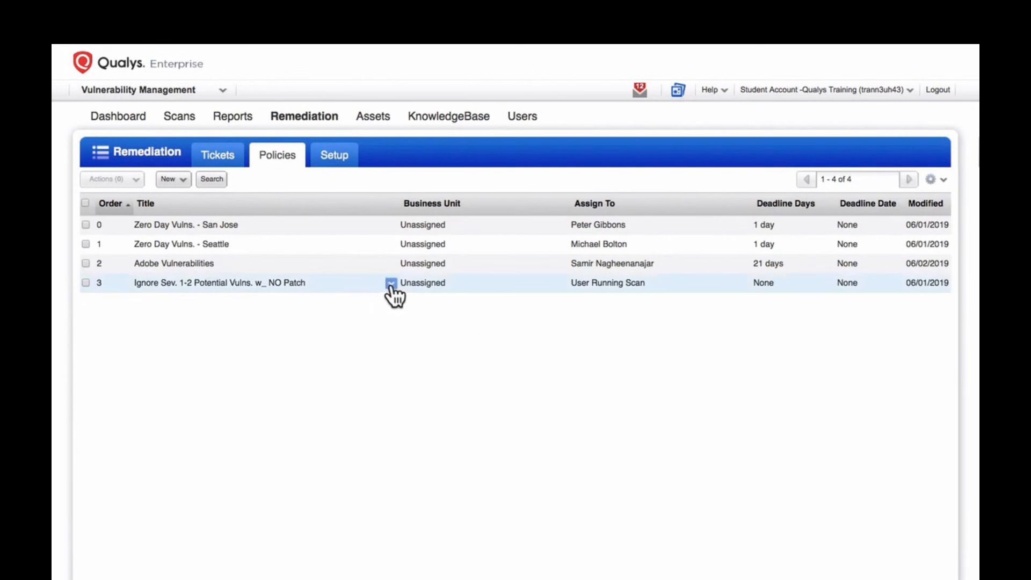
Edit the Ignore Sev. 1-2 Potential Vulns. w_ NO Patch rule to reopen its closed/ignored tickets in 180 days, and save it.
click(391, 283)
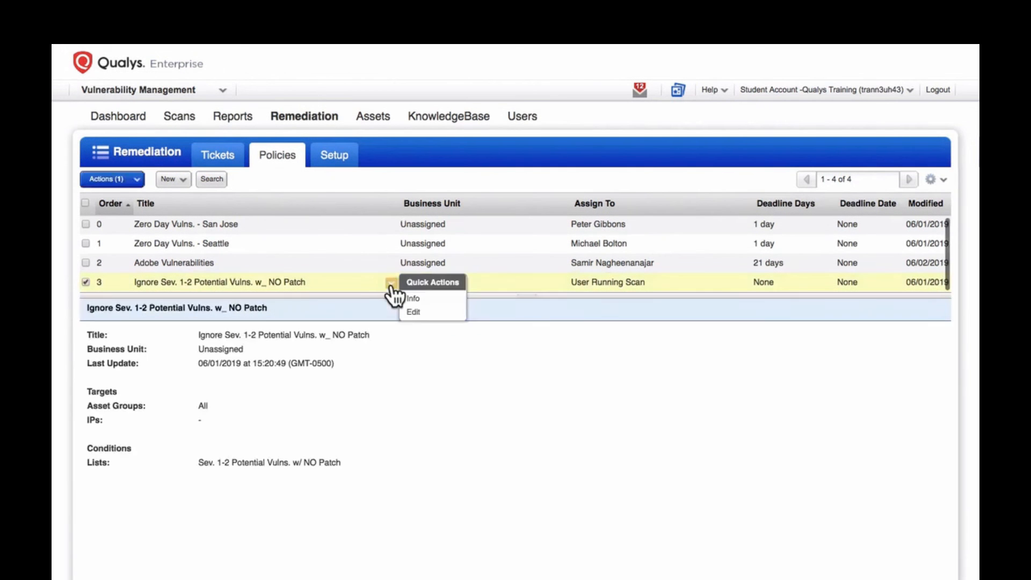
click(427, 312)
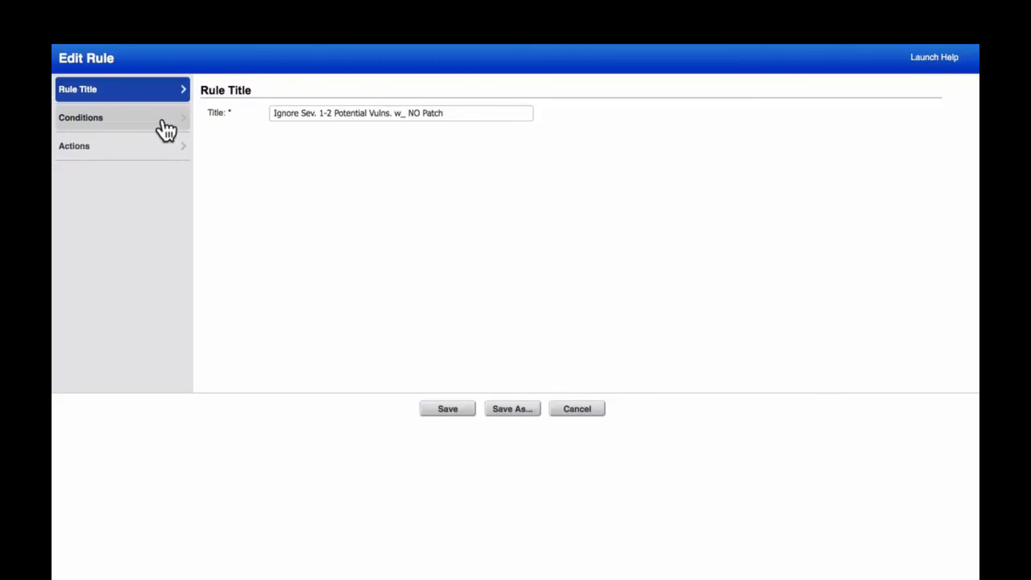
click(163, 122)
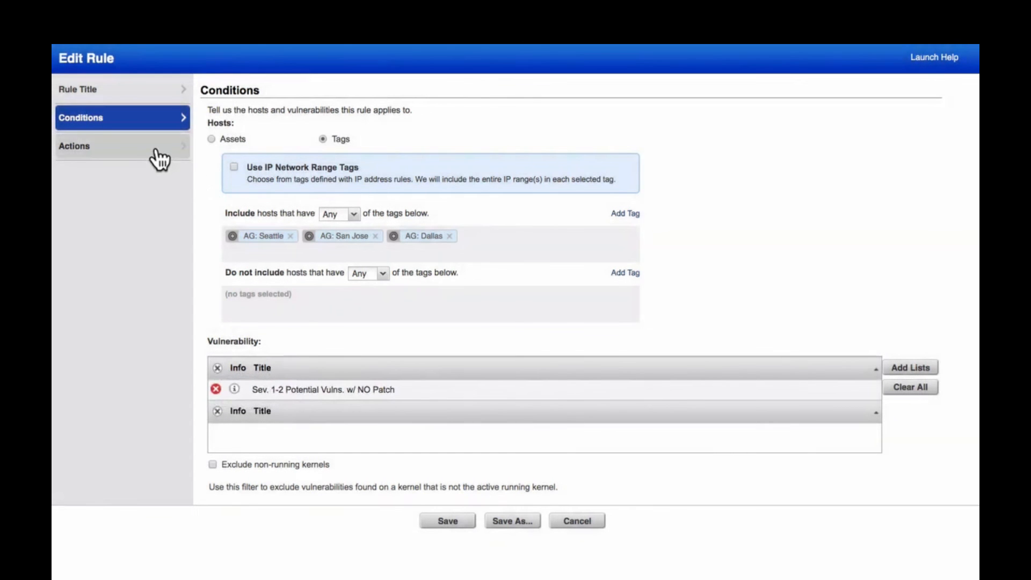
click(158, 159)
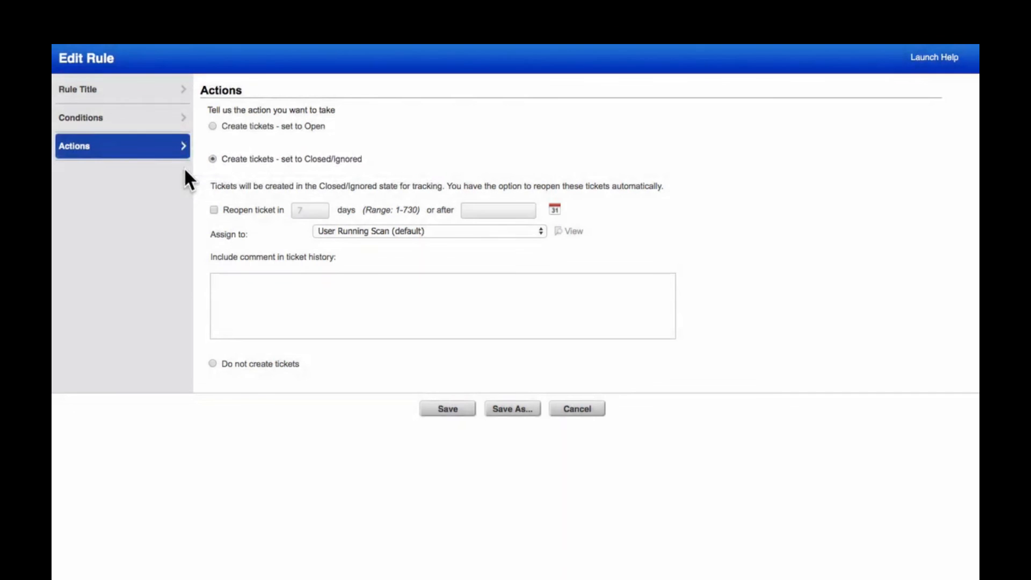
click(213, 210)
double_click(310, 211)
text(180)
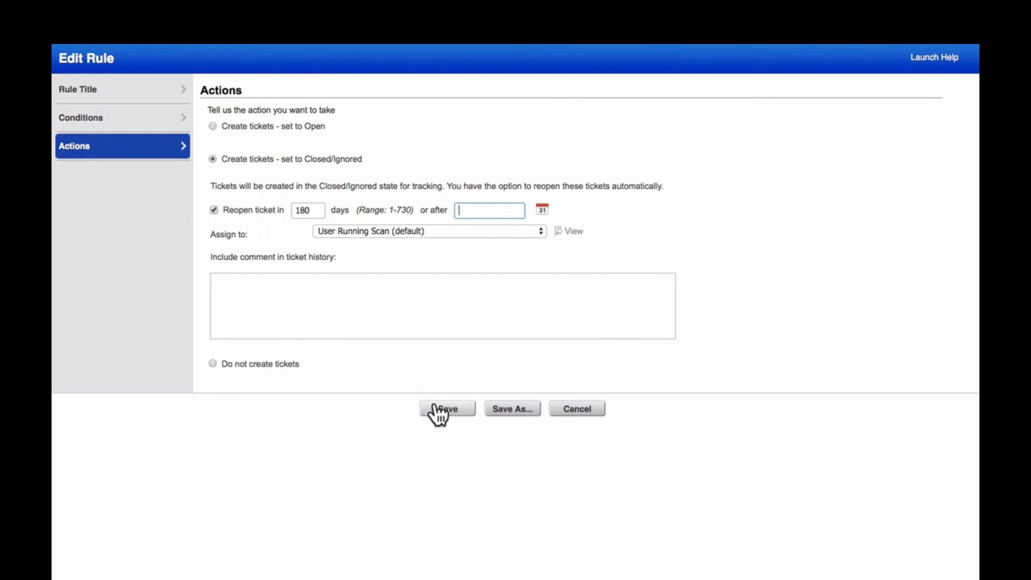
click(437, 410)
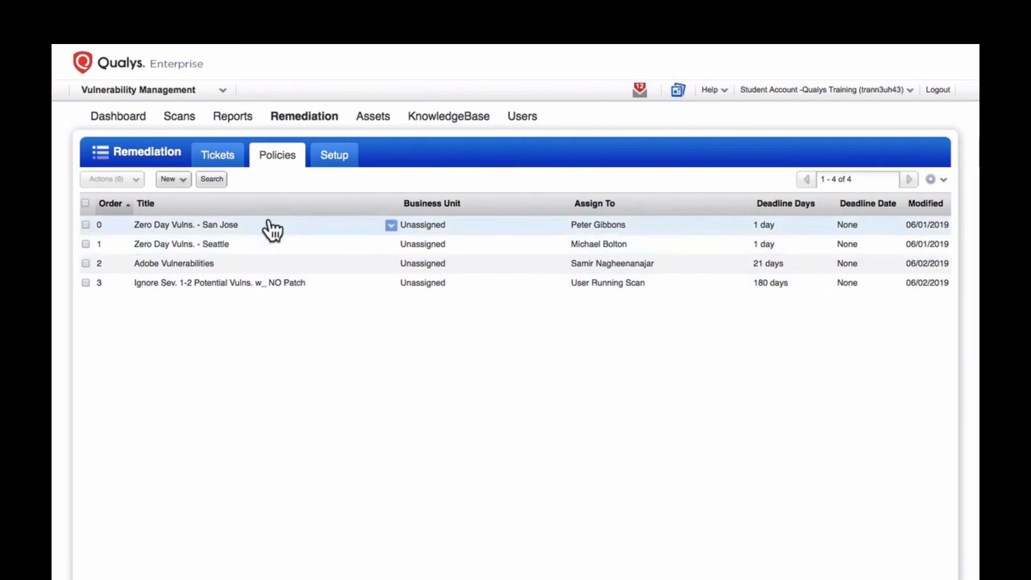
View the remediation tickets filtered to Overdue Tickets.
click(229, 162)
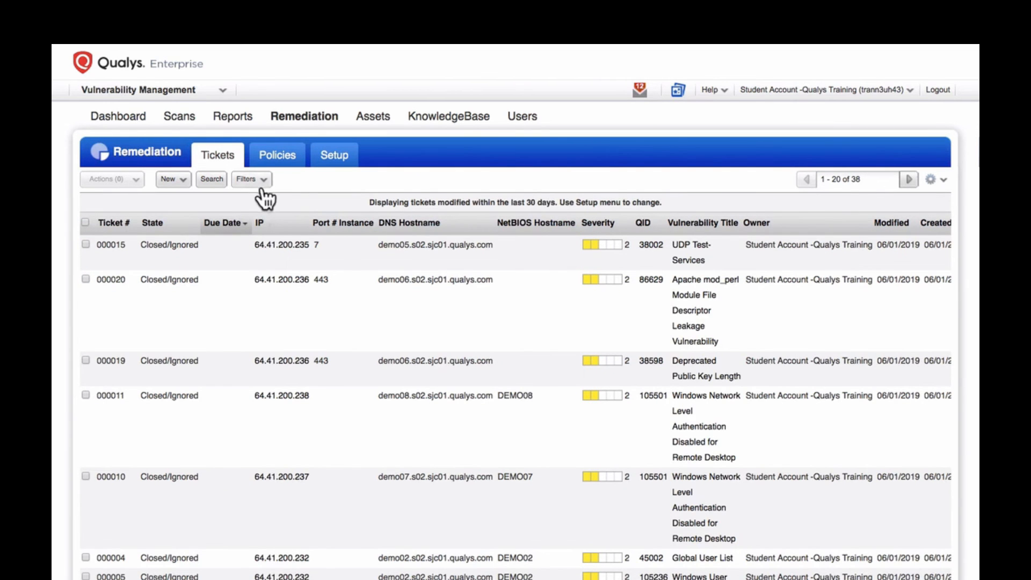
click(261, 181)
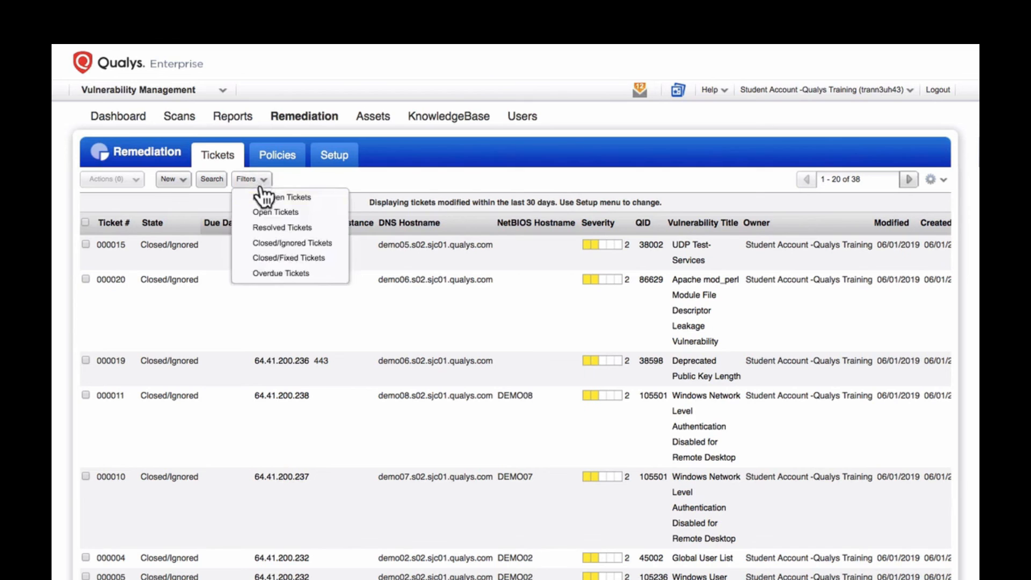
click(321, 277)
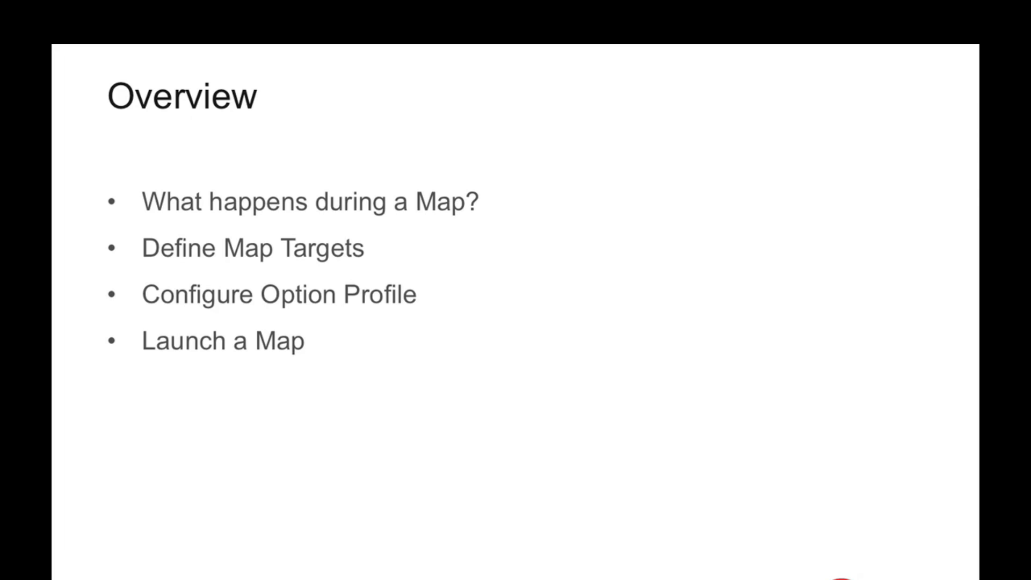
key(Right)
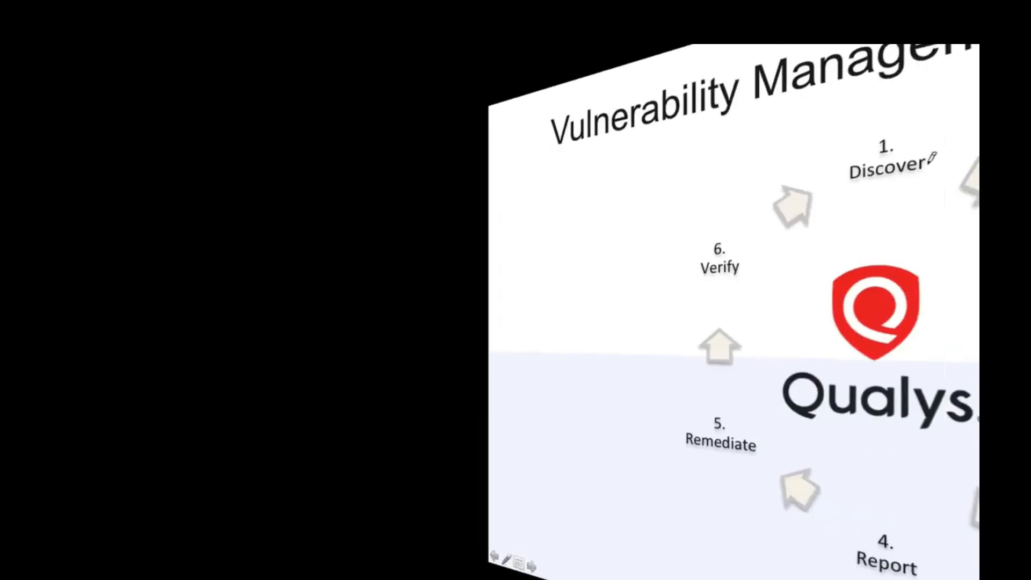
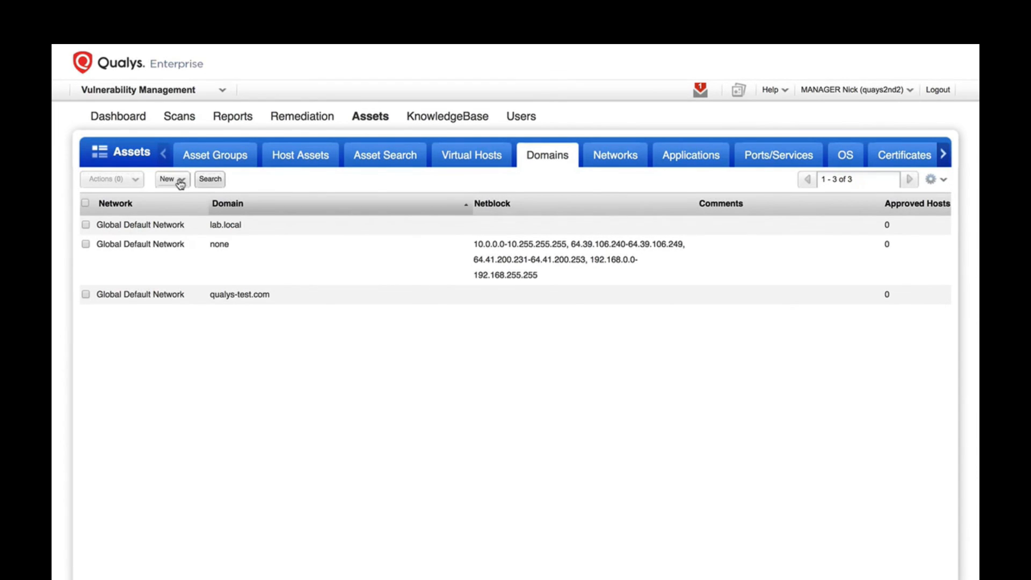
Start a new domains entry for qualys.com with the netblock 10.0.0.0-10.255.255.255.
click(181, 183)
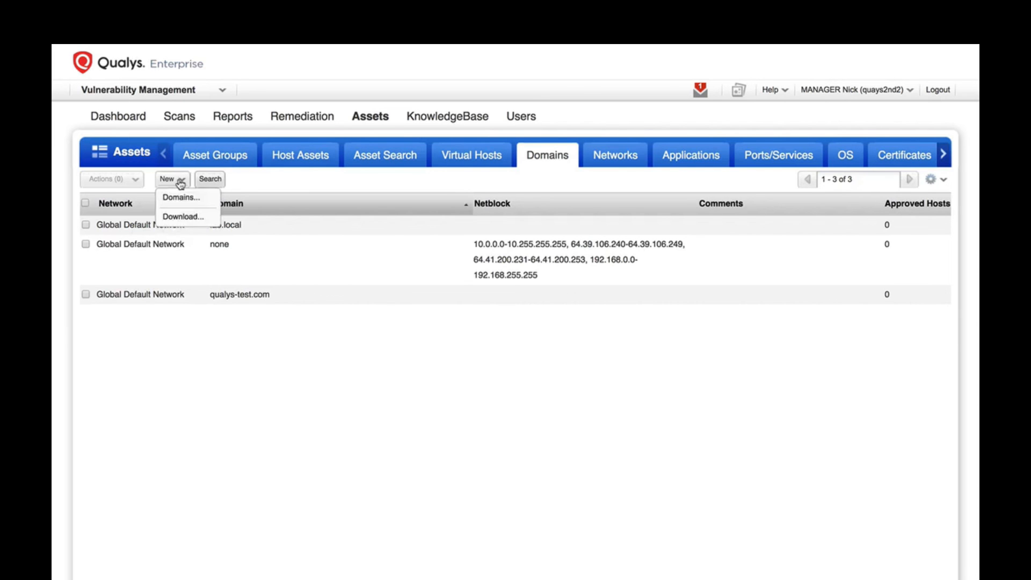
click(200, 198)
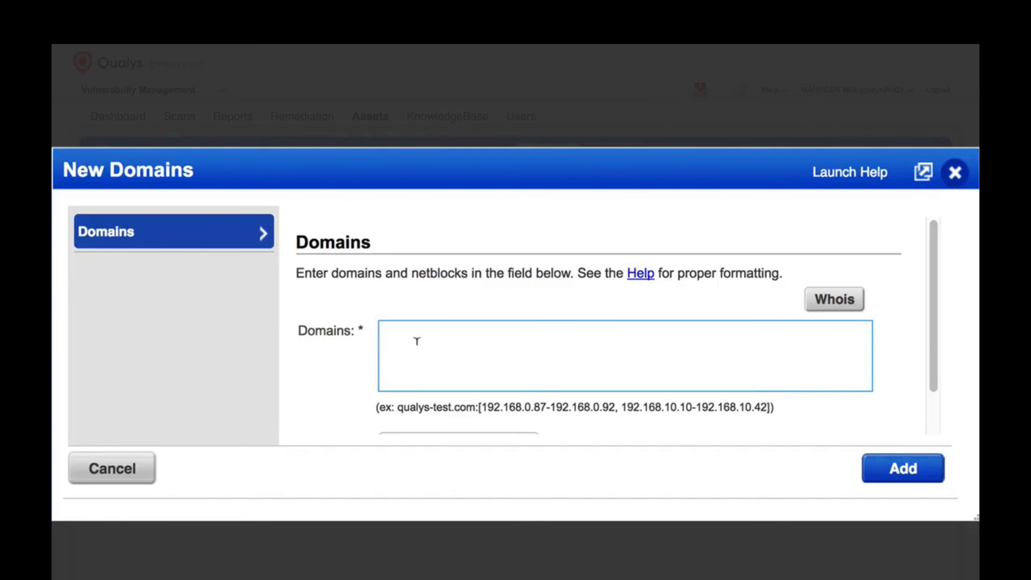
text(qualys.com:[10.0.0.0-10.255.255.255])
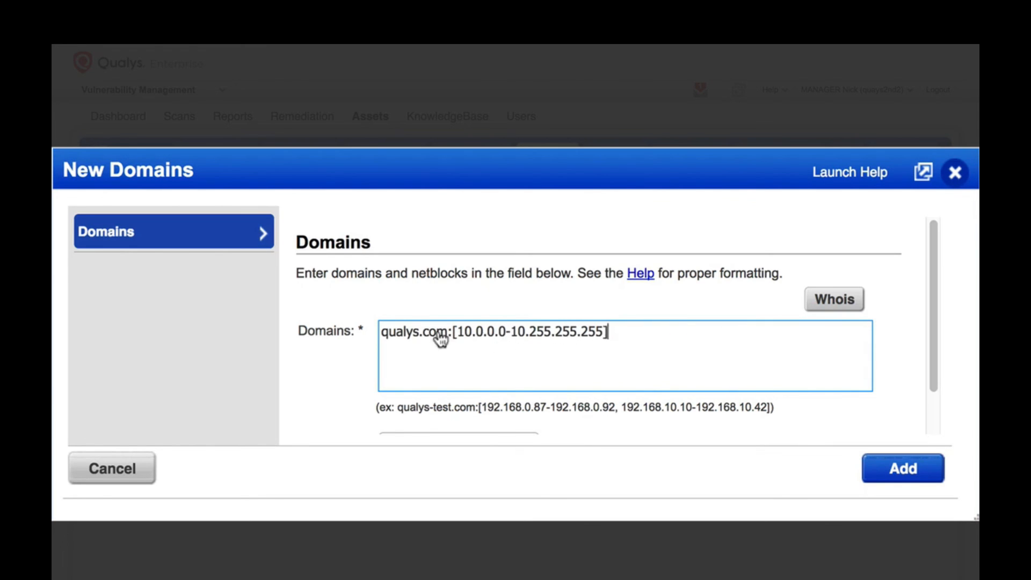
Replace the domains entry with none:[10.0.0.0-10.255.255.255].
click(378, 332)
key(ctrl+a)
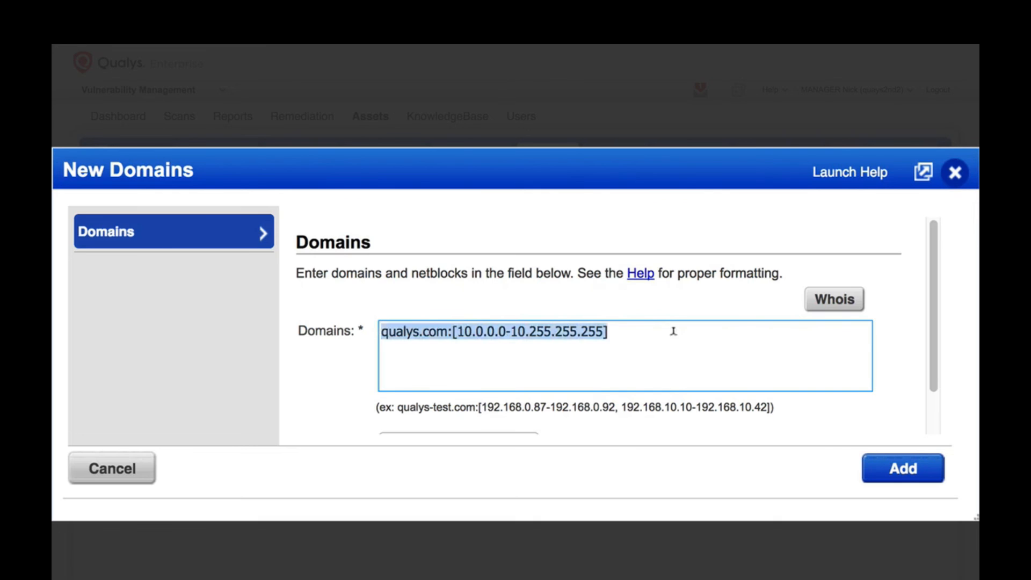
text(none)
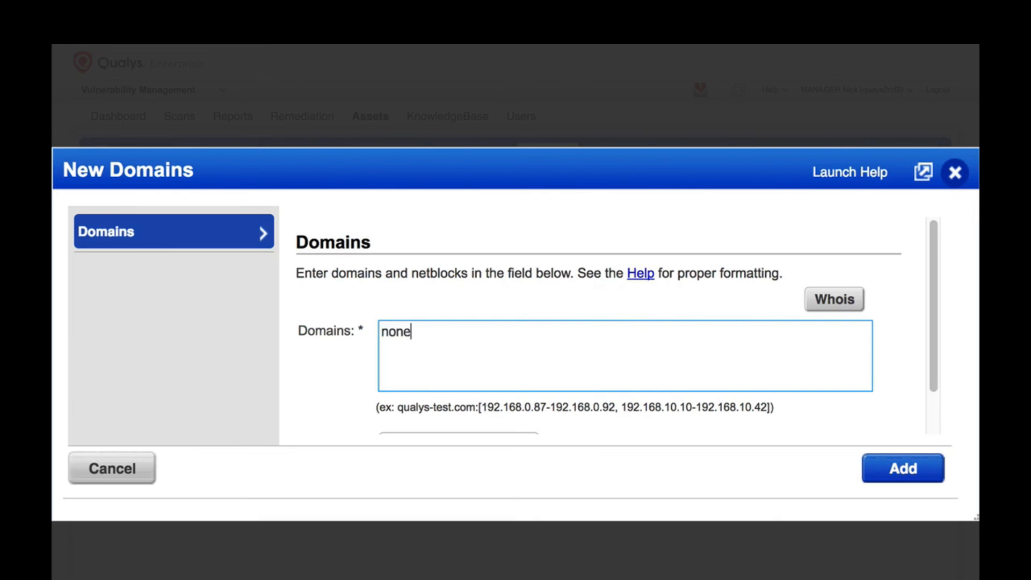
text(:[10.0.0.0)
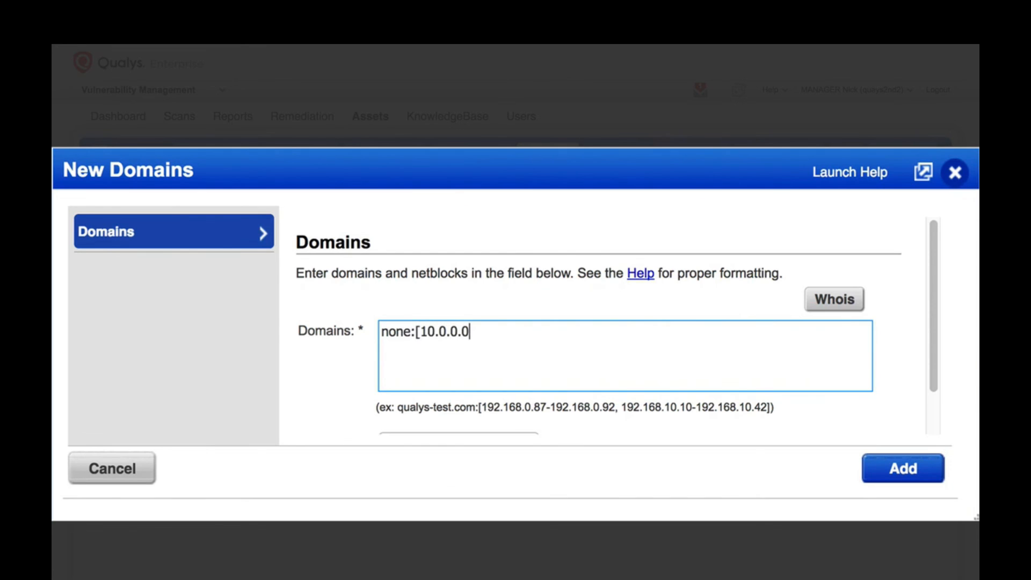
text(-10.255.255.255)
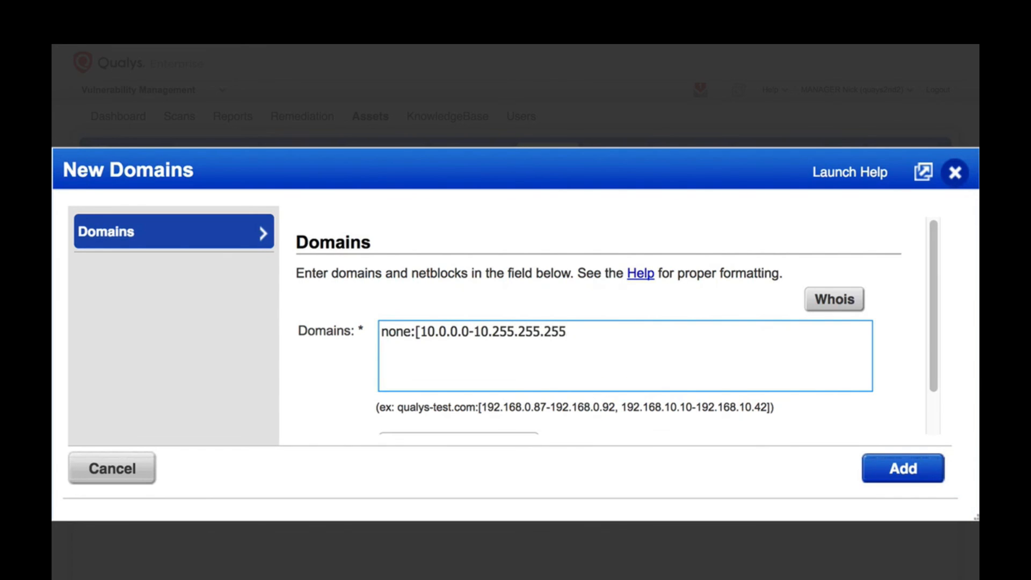
text(])
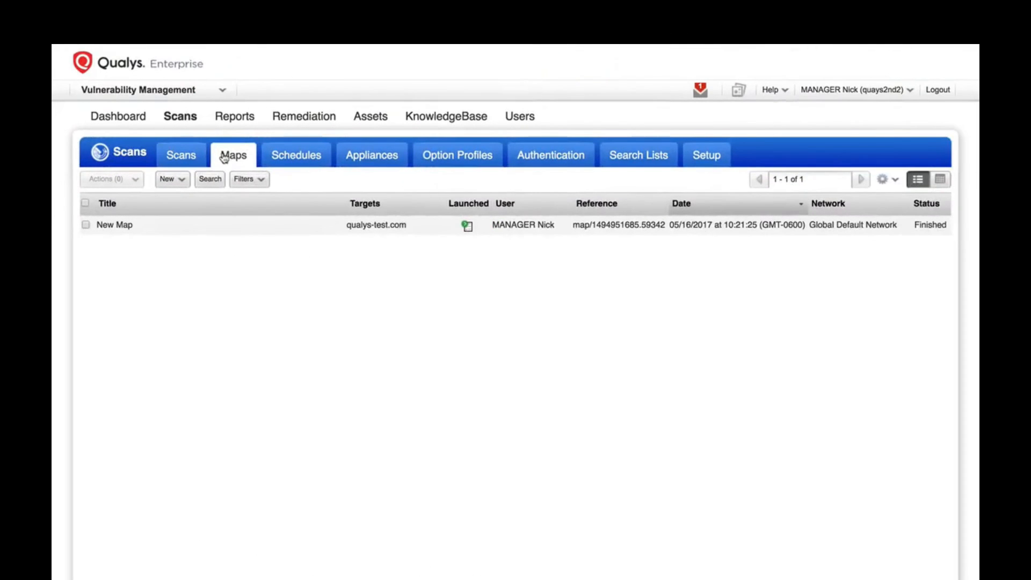
Set up a new map to launch with the title Map 1.
click(171, 179)
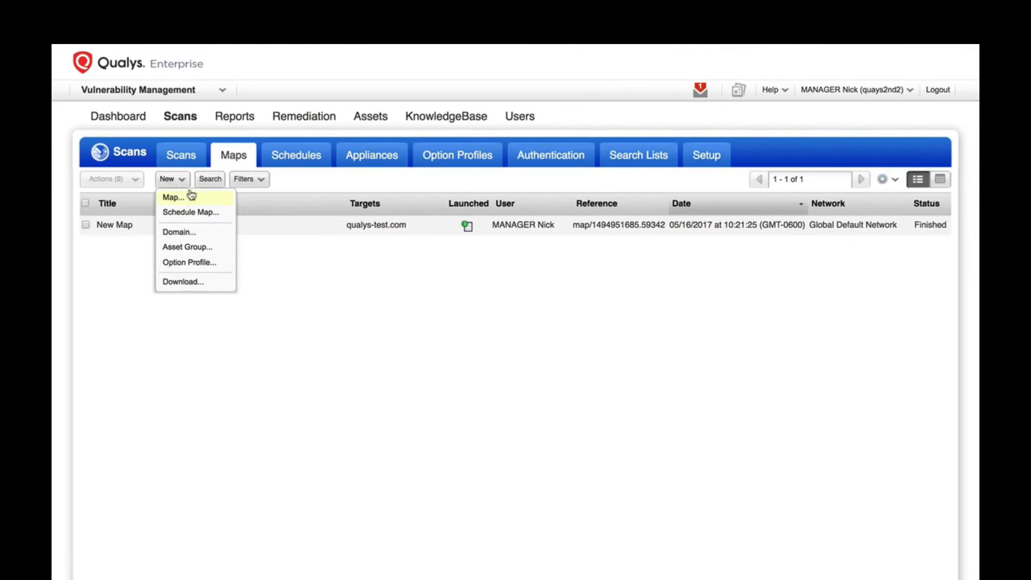
click(190, 196)
click(235, 156)
text(Map 1)
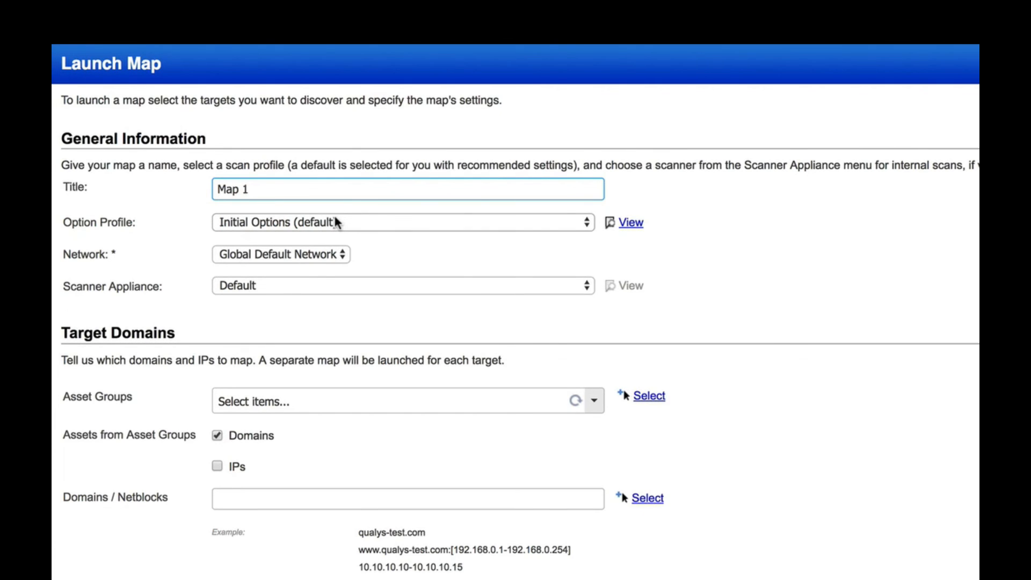
Examine the map's scanner appliance choices and its target domains and netblocks field.
click(458, 282)
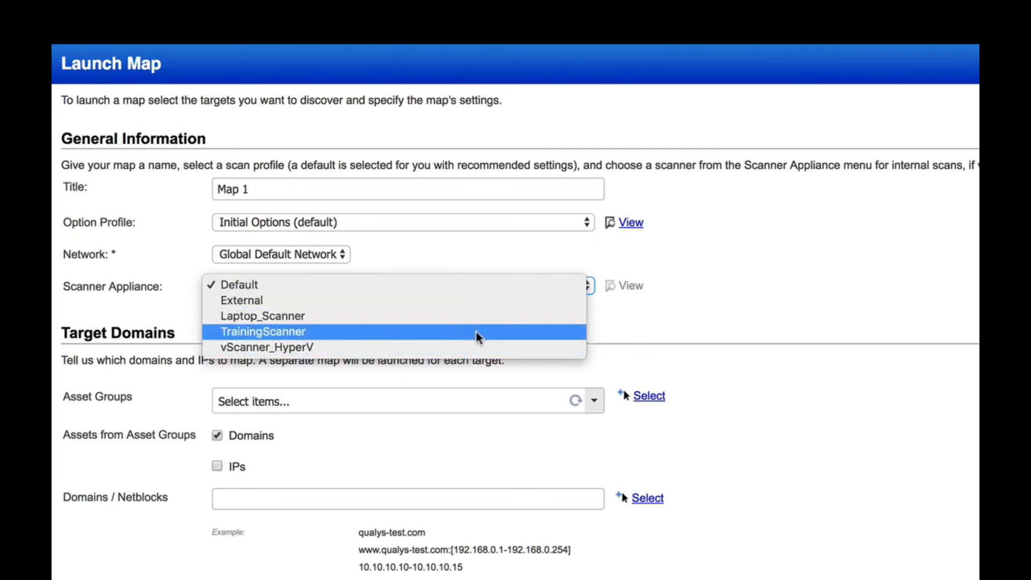
click(158, 309)
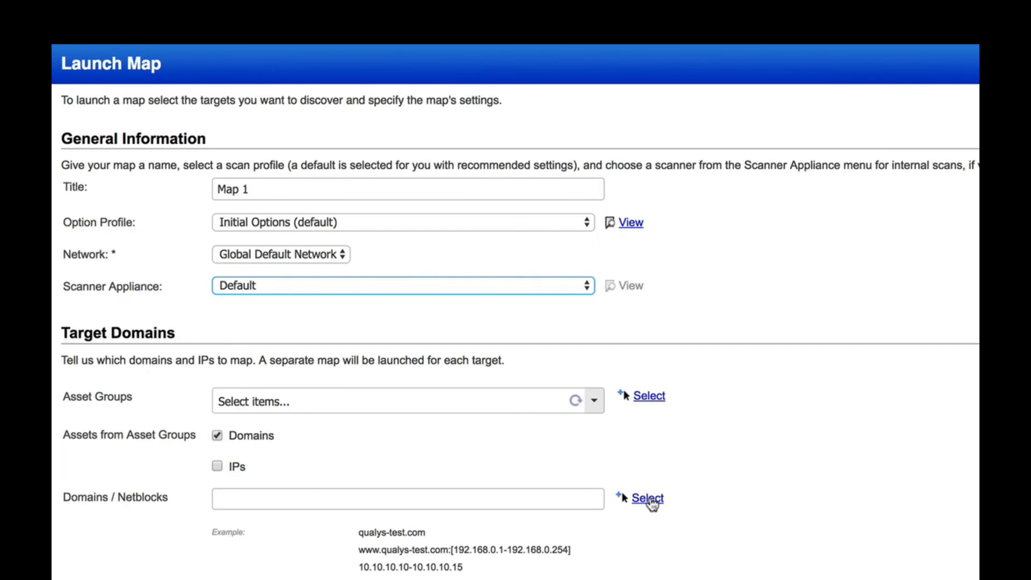
click(522, 496)
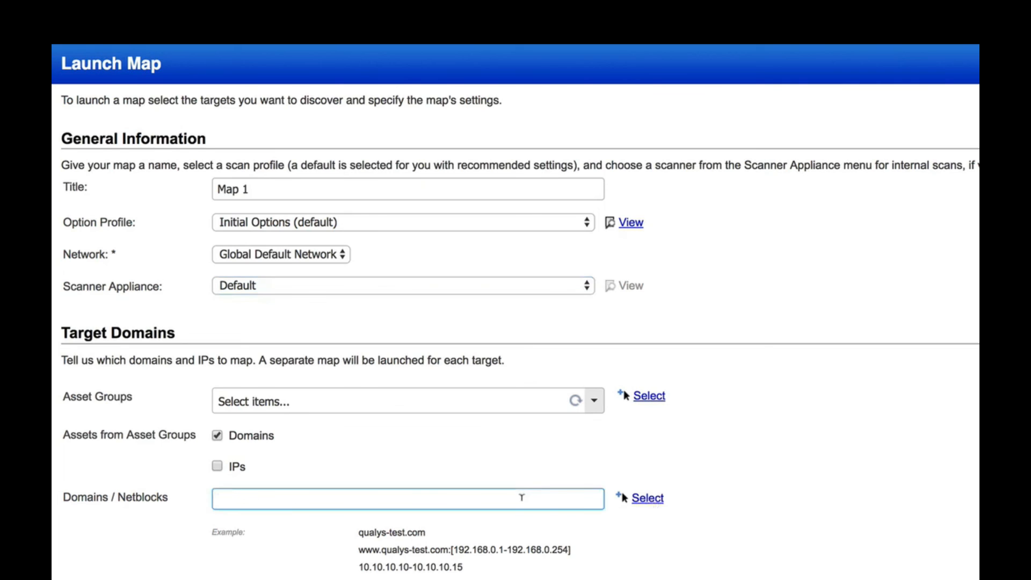
click(475, 472)
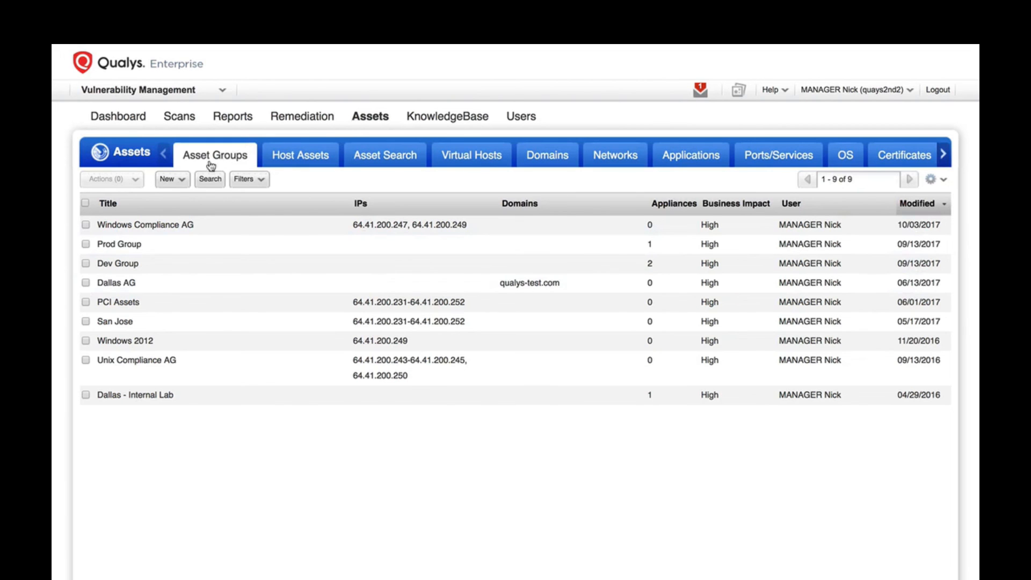
Start a new asset group, check its IP hosts section, and select qualys-test.com as its domain.
click(169, 179)
click(206, 198)
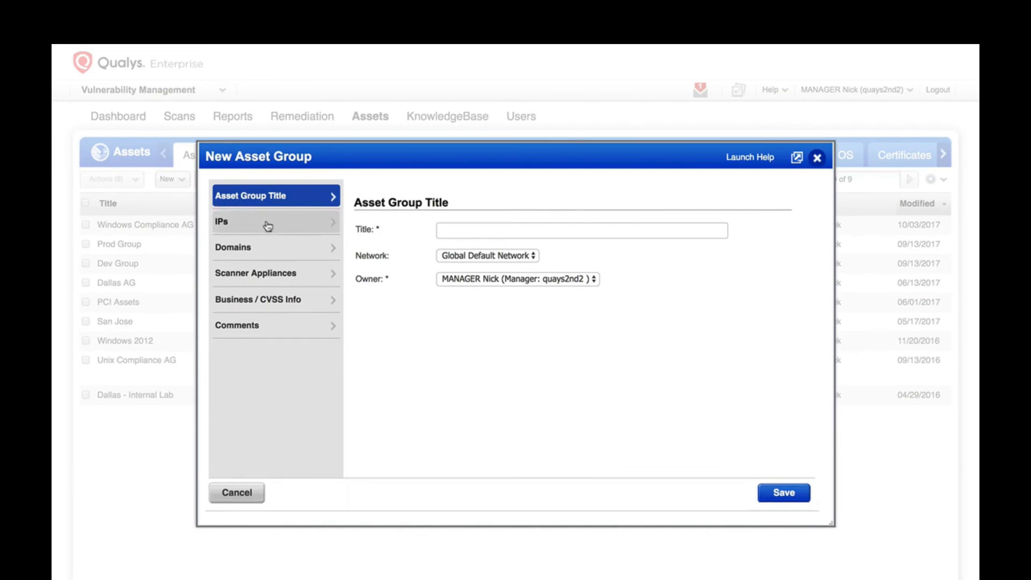
click(265, 226)
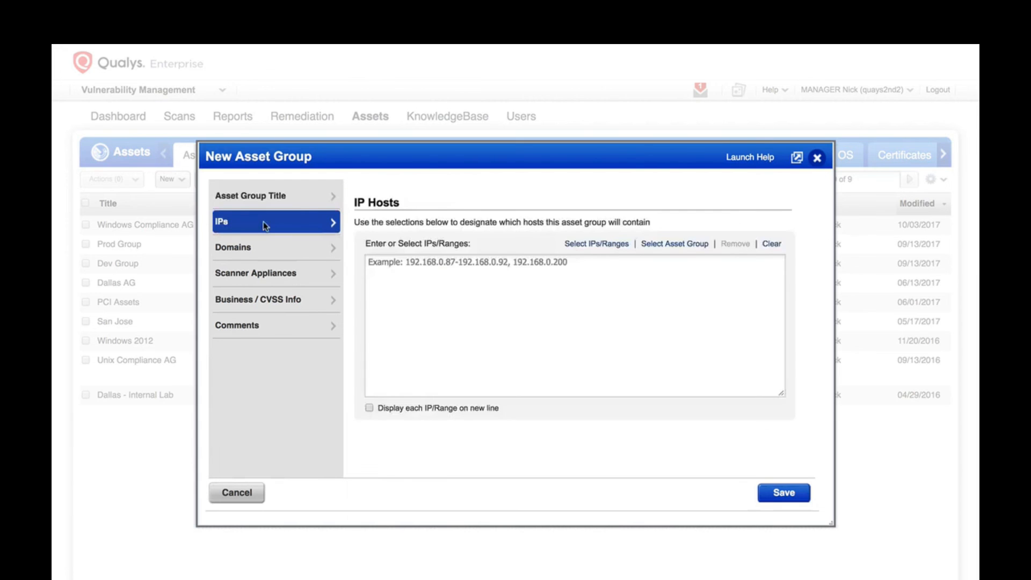
click(283, 246)
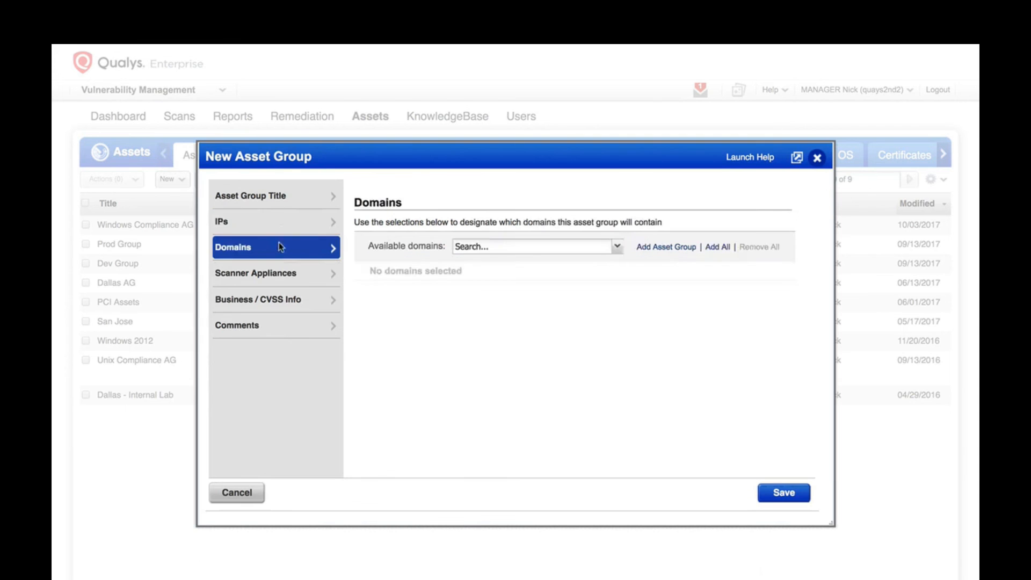
click(462, 246)
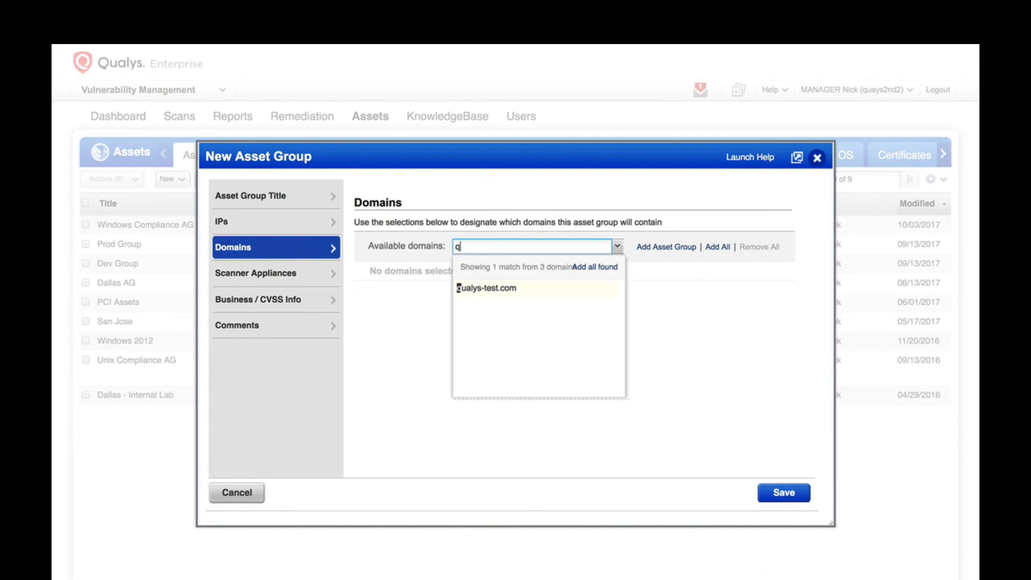
click(485, 282)
click(398, 357)
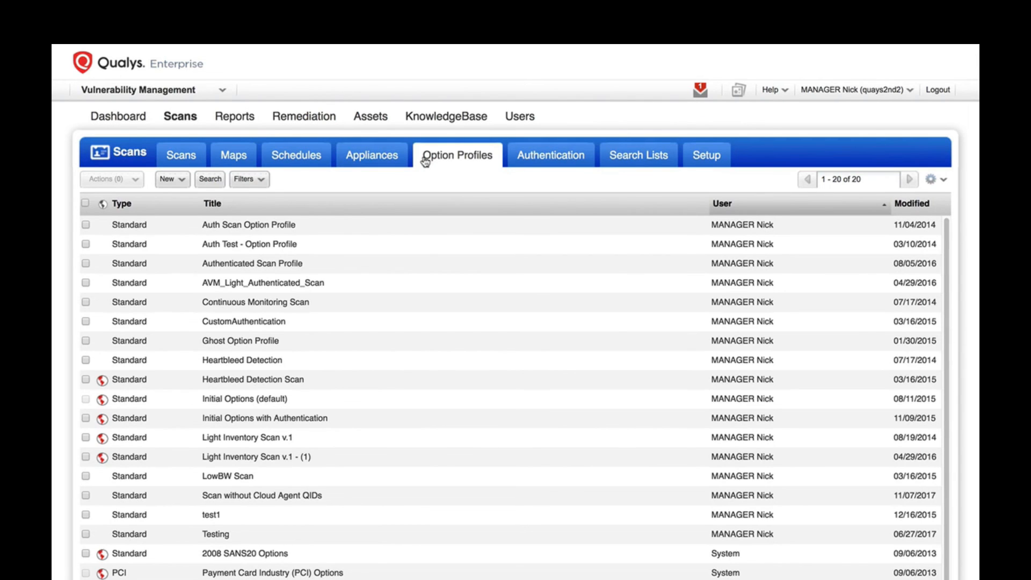
Start a new option profile and show its map settings.
click(182, 182)
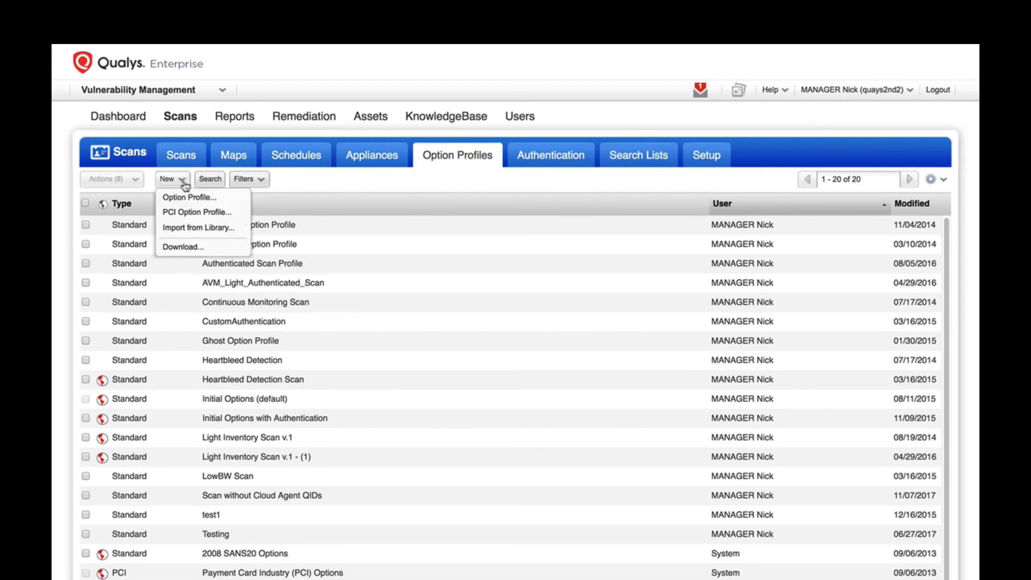
click(230, 202)
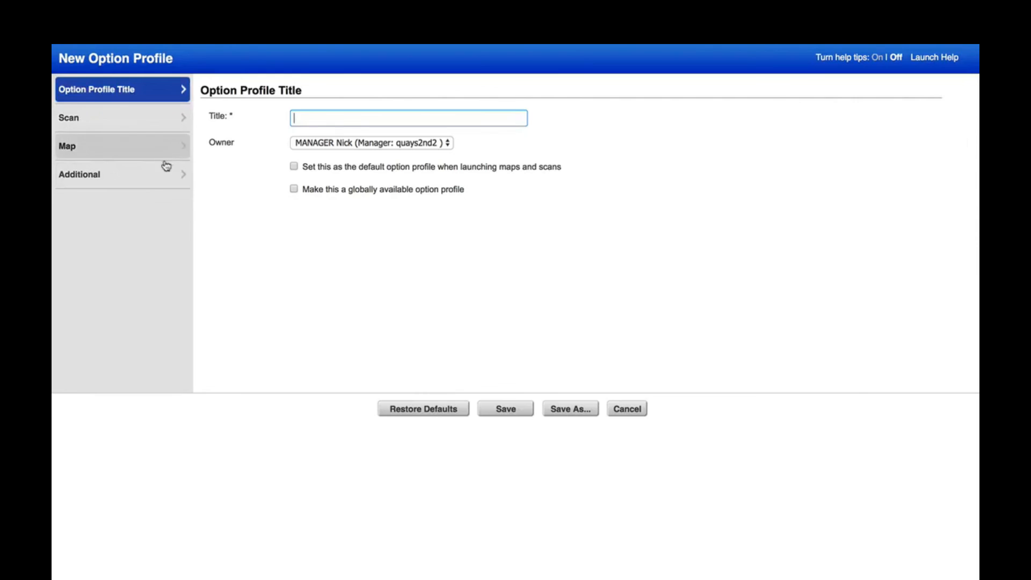
click(163, 153)
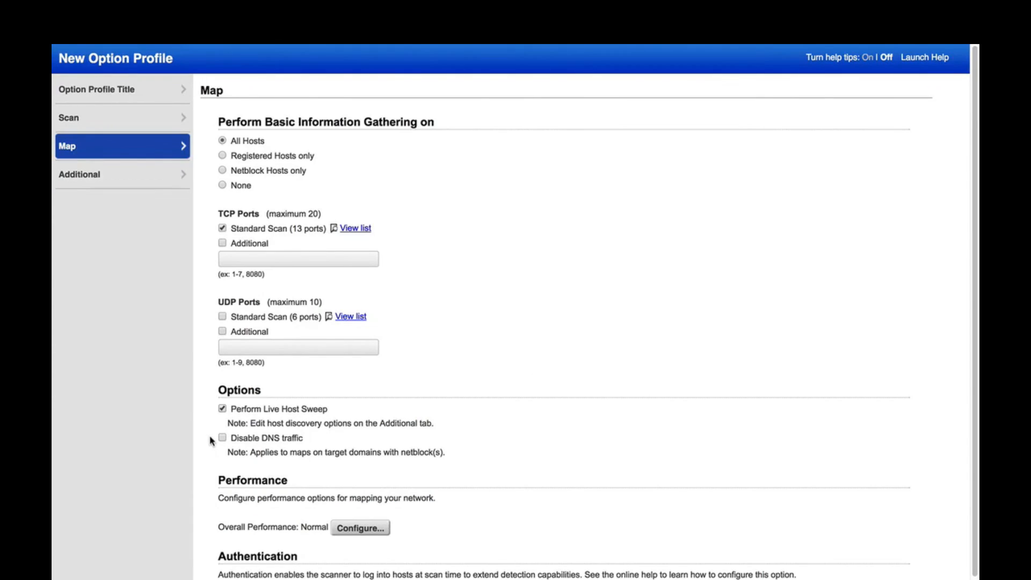
Set the map's overall performance to Custom and check the available packet (burst) delay levels.
click(335, 524)
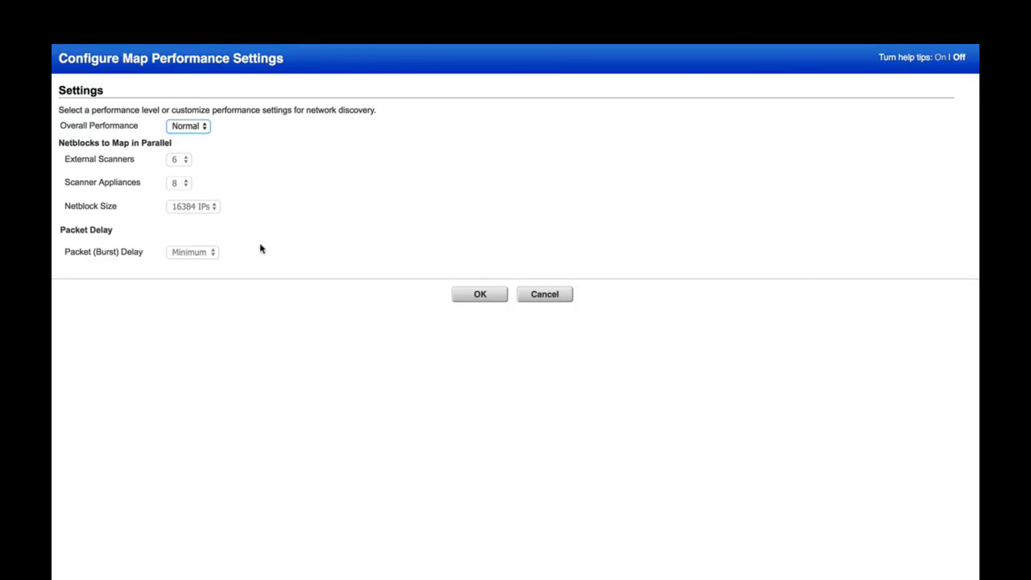
click(193, 127)
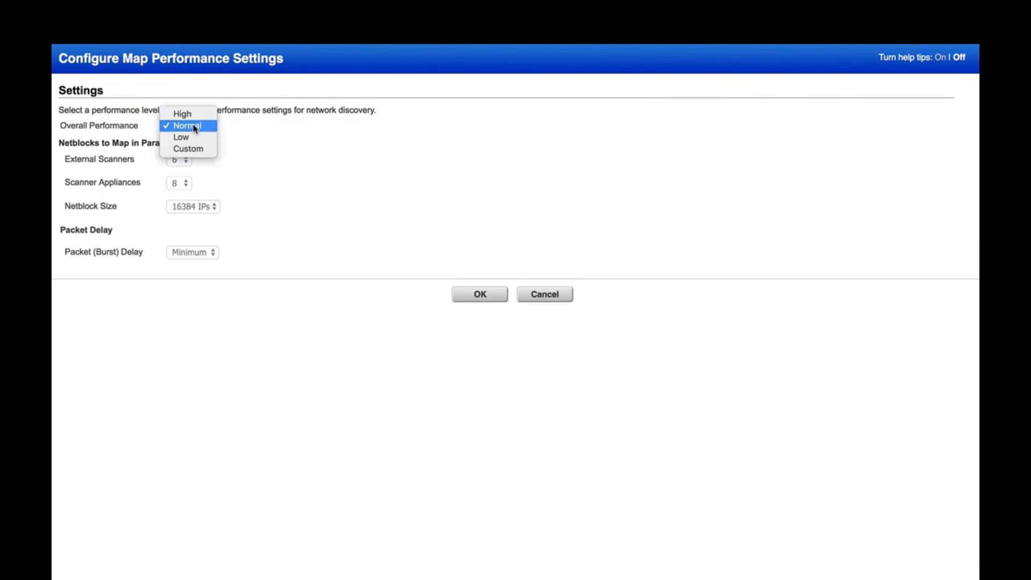
click(196, 150)
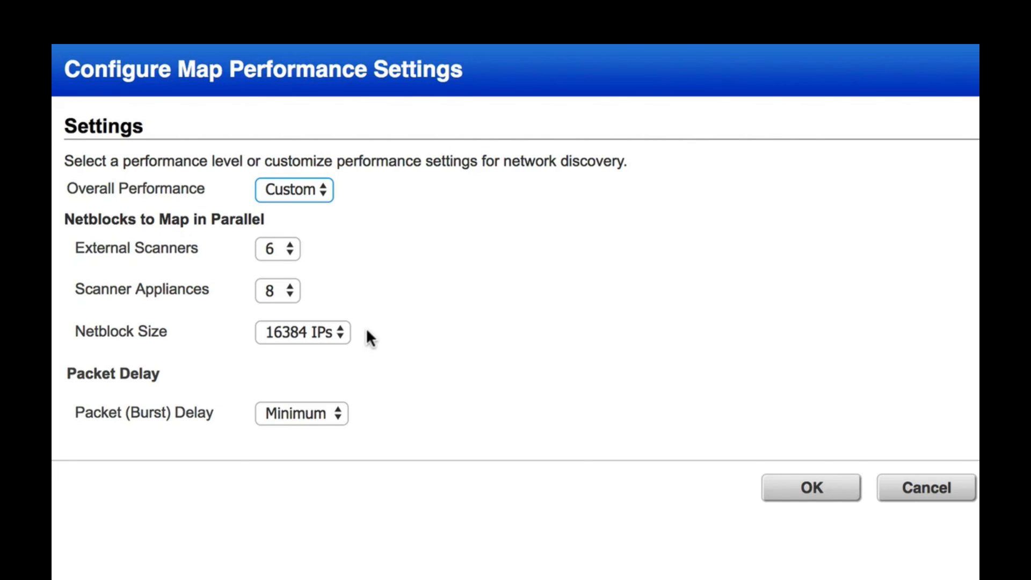
click(330, 413)
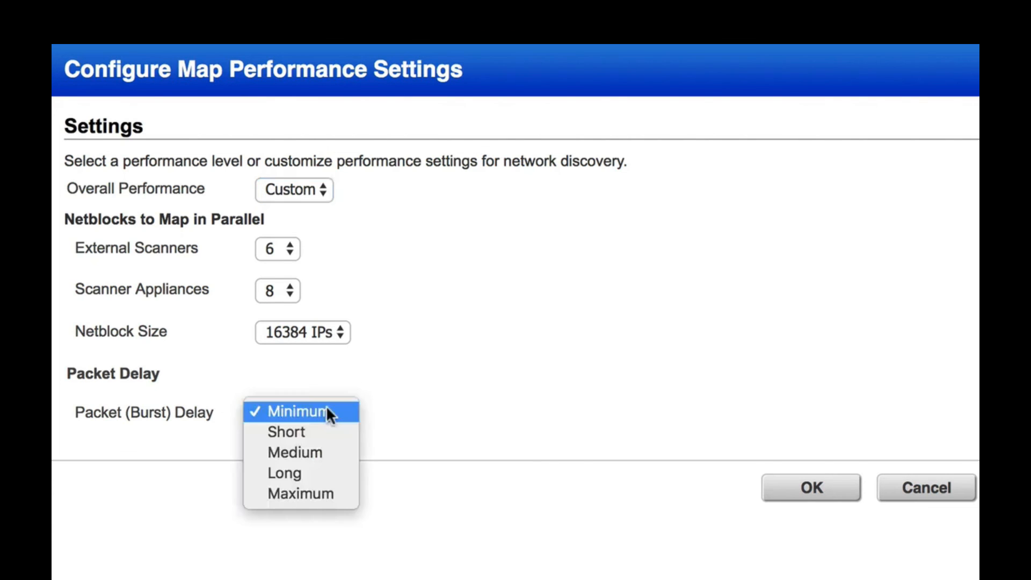
click(395, 405)
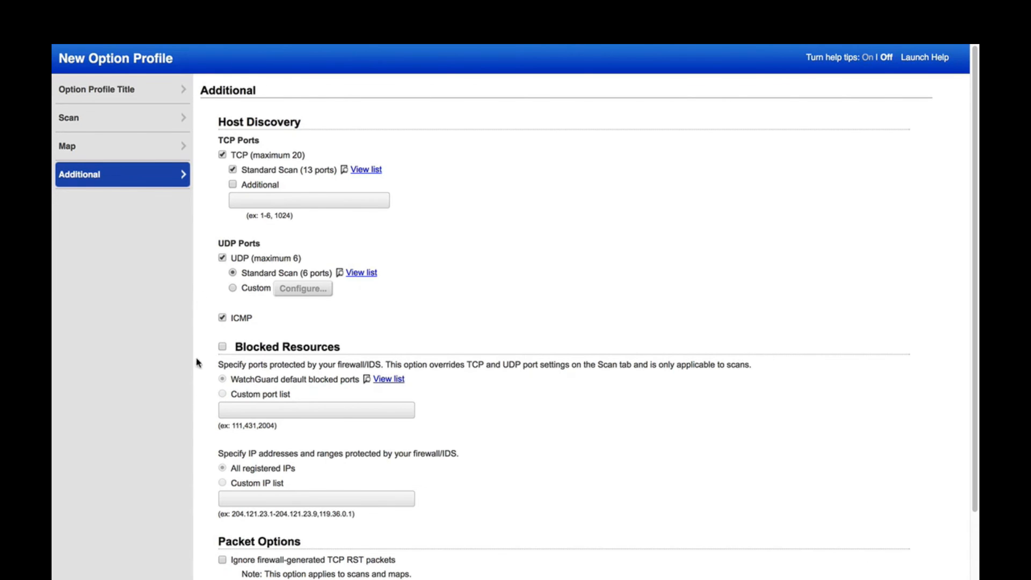
Examine the option profile's additional settings for host discovery, blocked resources and packet options.
scroll(195, 382, down, 5)
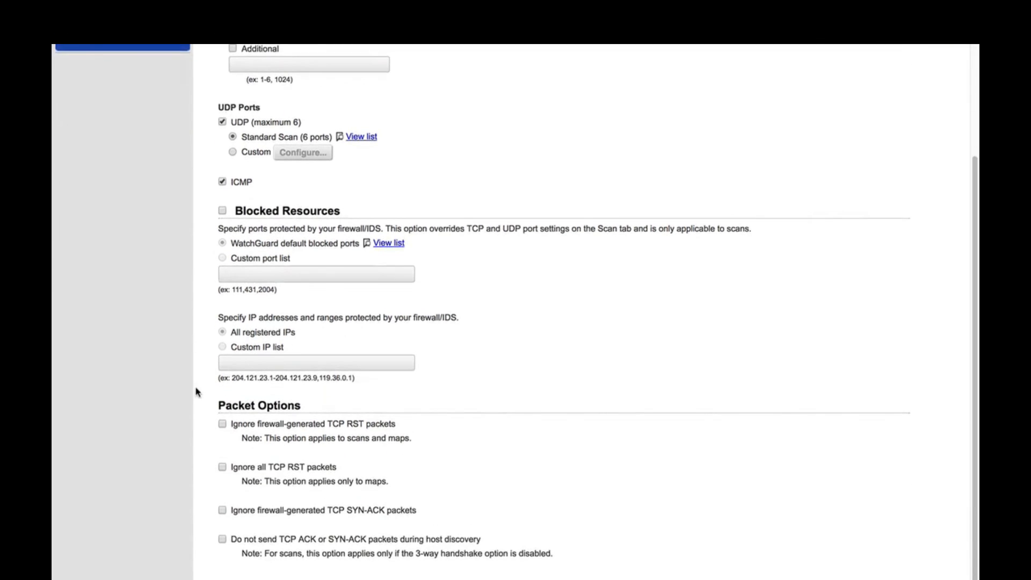